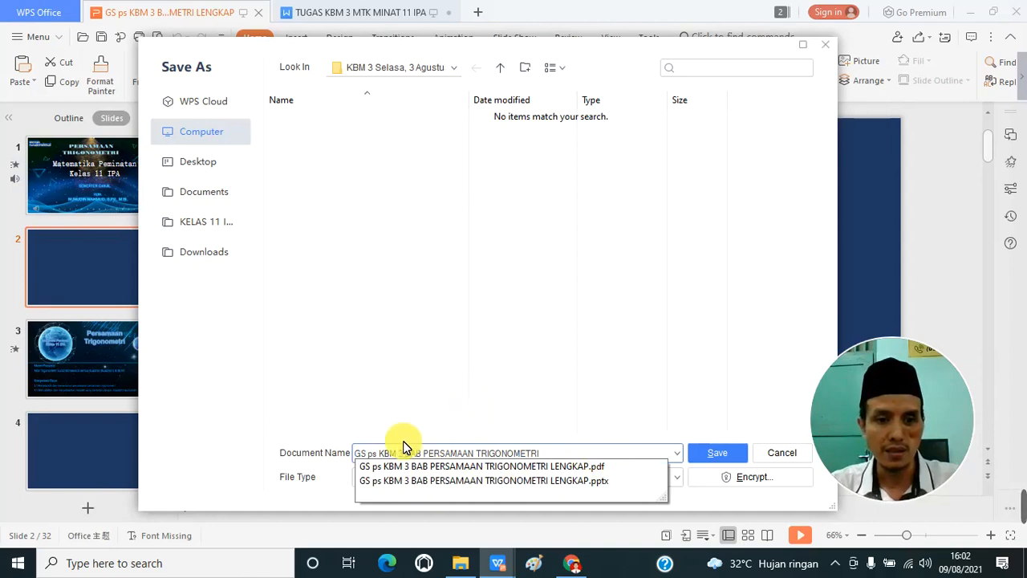
Step: Change the document name for the saved copy to KBM 3 BAB PERSAMAAN TRIGONOMETRI KELAS 11 IPA
drag(384, 455, 332, 451)
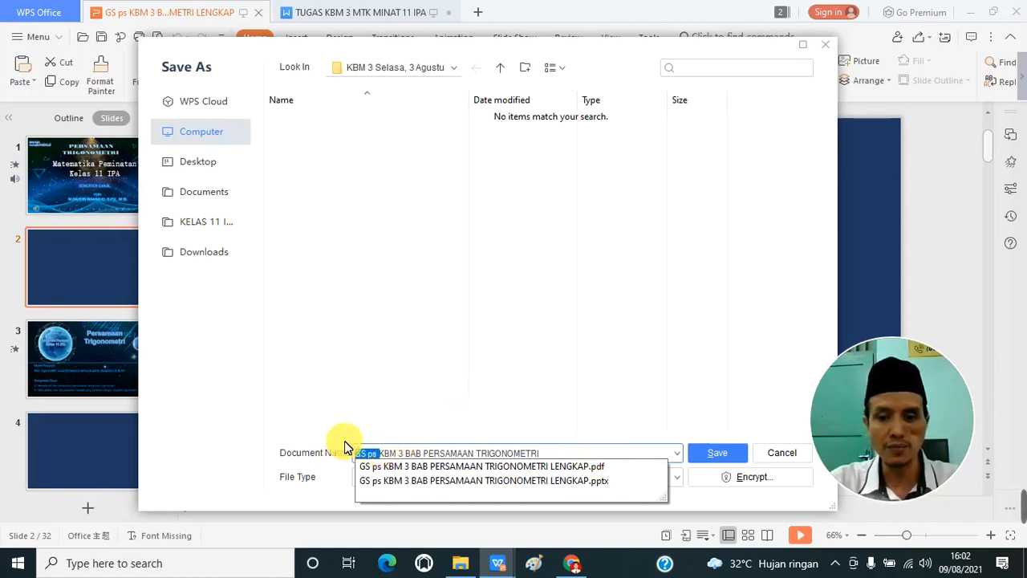
key(BackSpace)
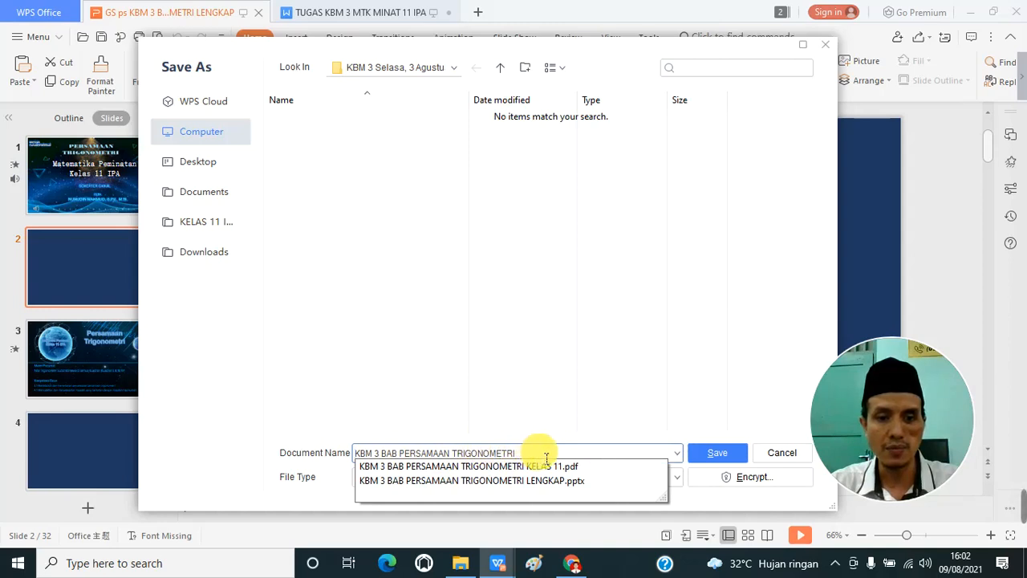
text(KELAS)
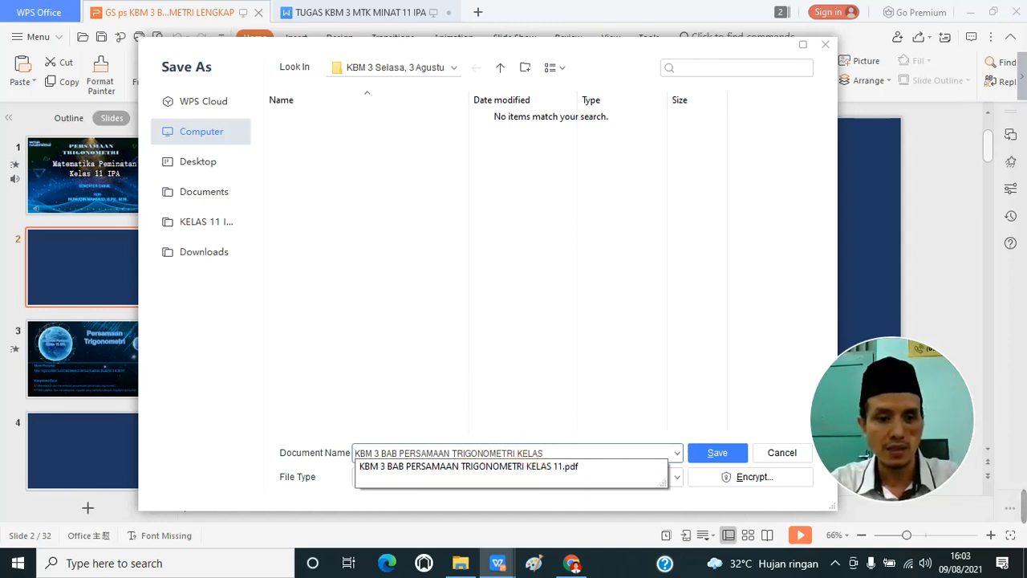
text( 11 IPA)
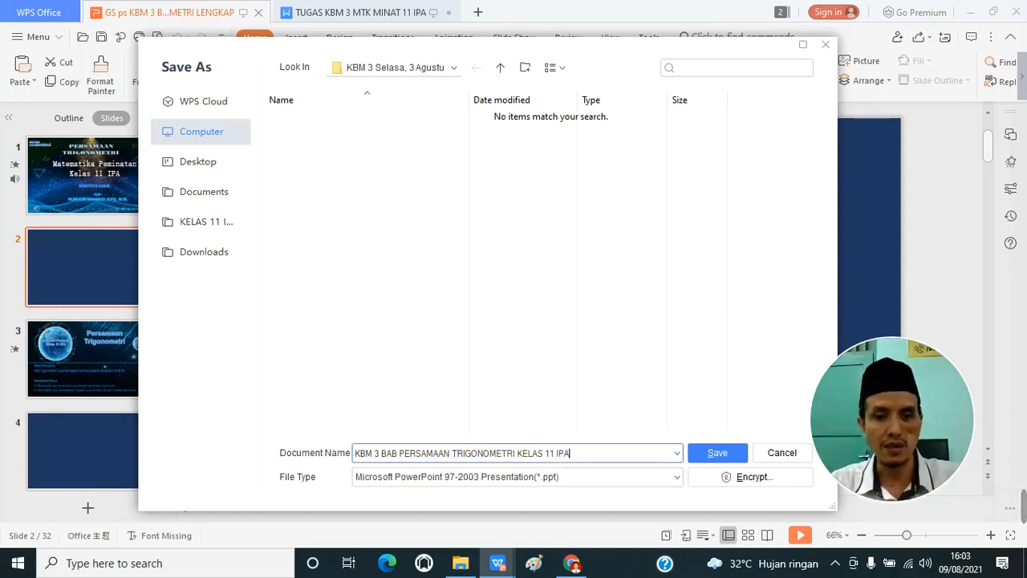
Step: Set the file type of the saved copy to PDF Format (*.pdf)
click(621, 478)
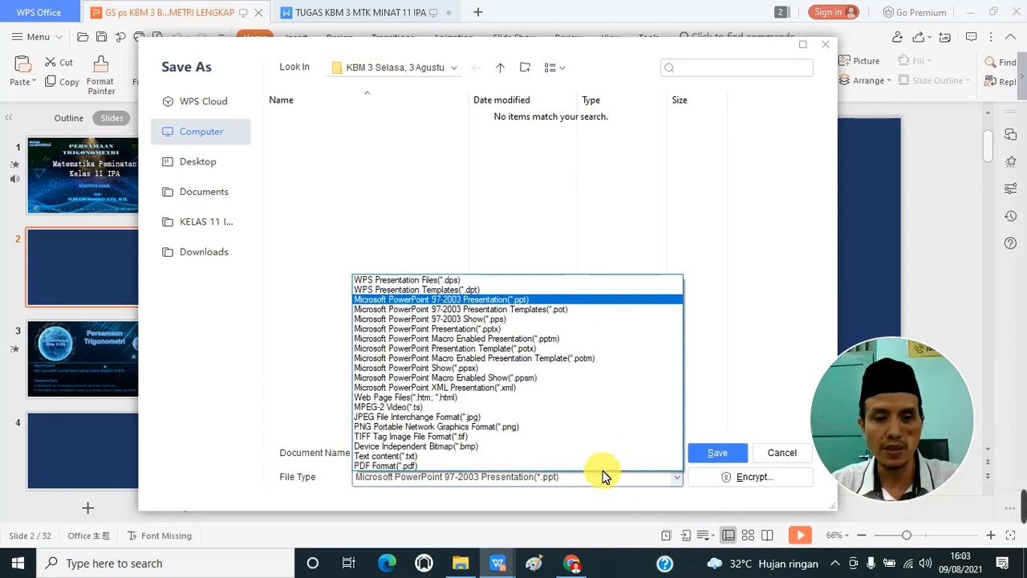
click(495, 463)
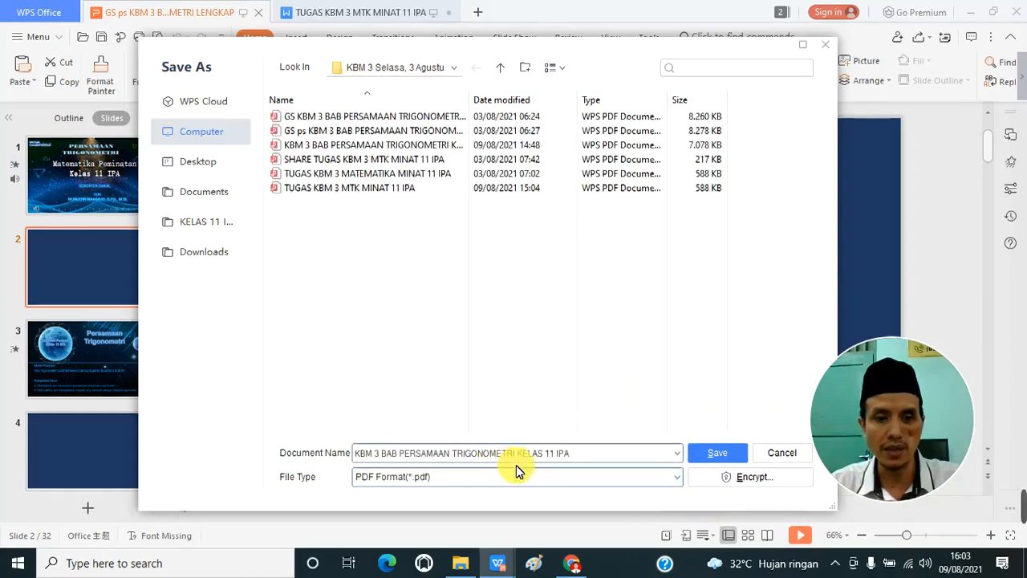
click(678, 480)
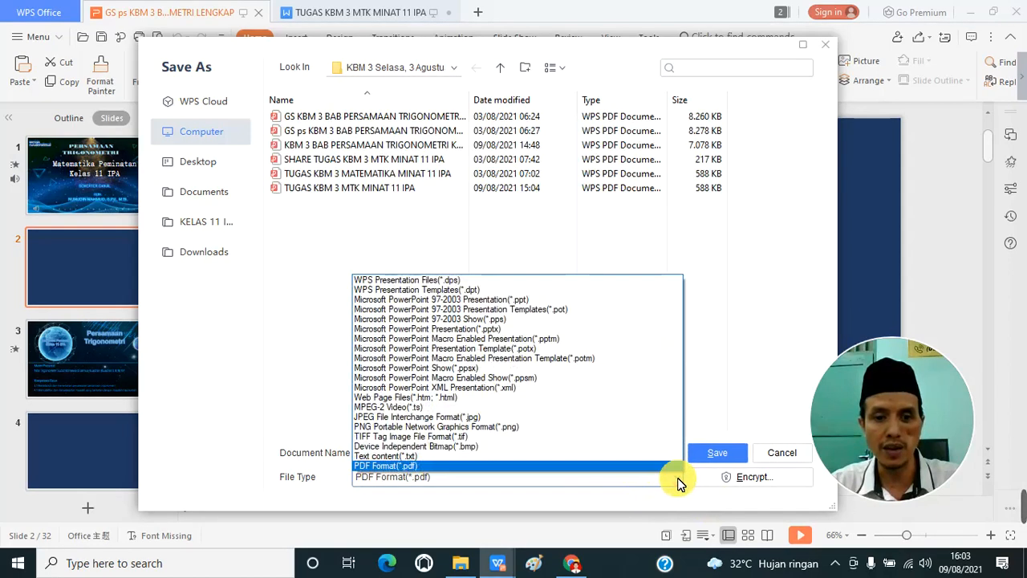
click(467, 464)
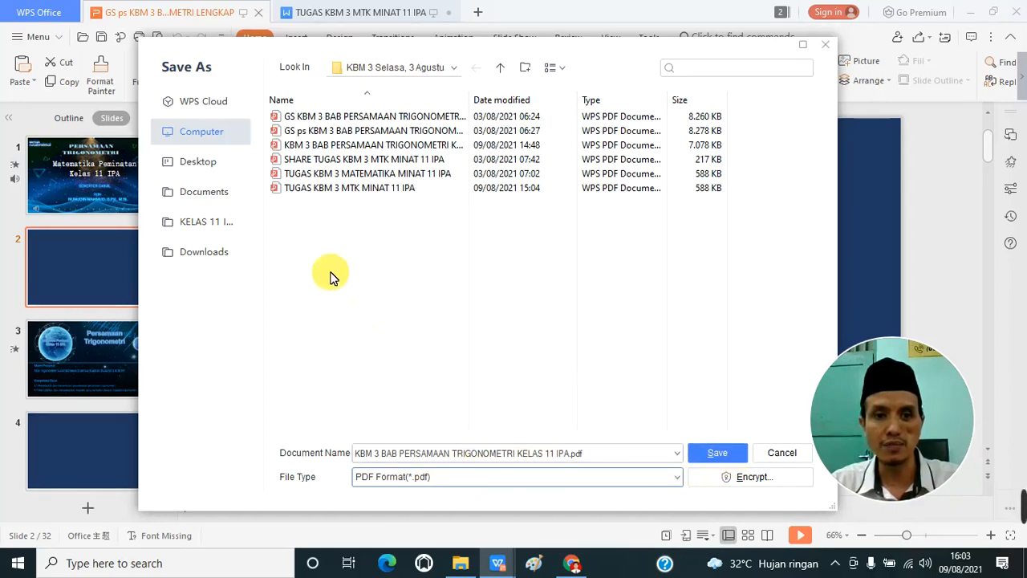
Step: Export the presentation as a PDF into the KBM 3 Selasa, 3 Agustus folder and dismiss the export dialog
click(501, 71)
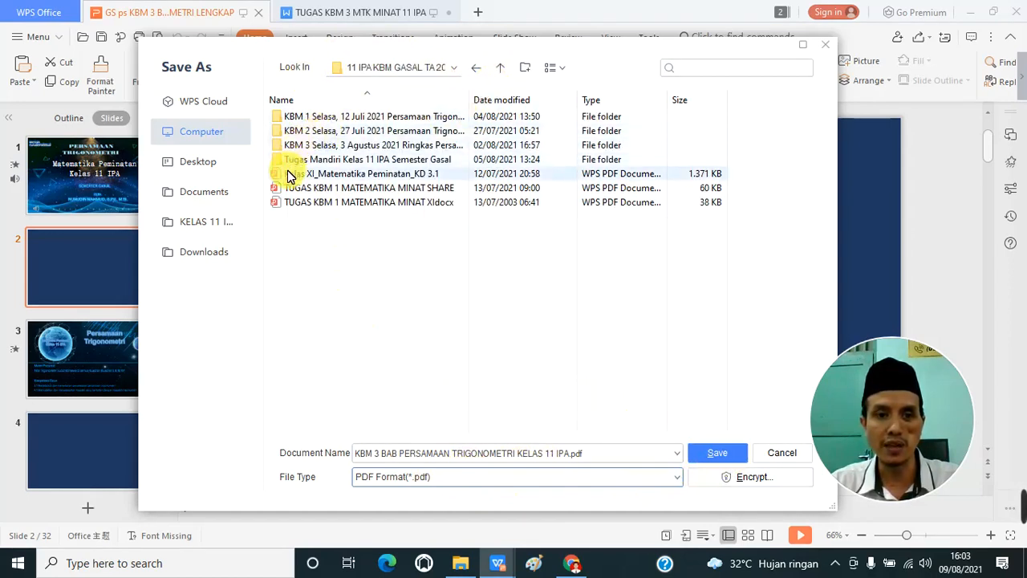
double_click(313, 145)
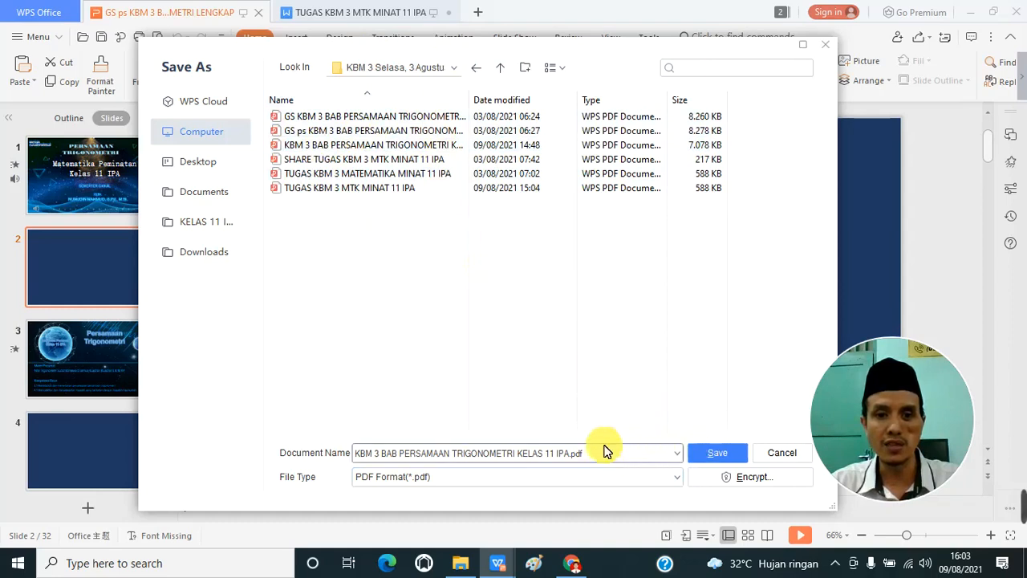
click(715, 455)
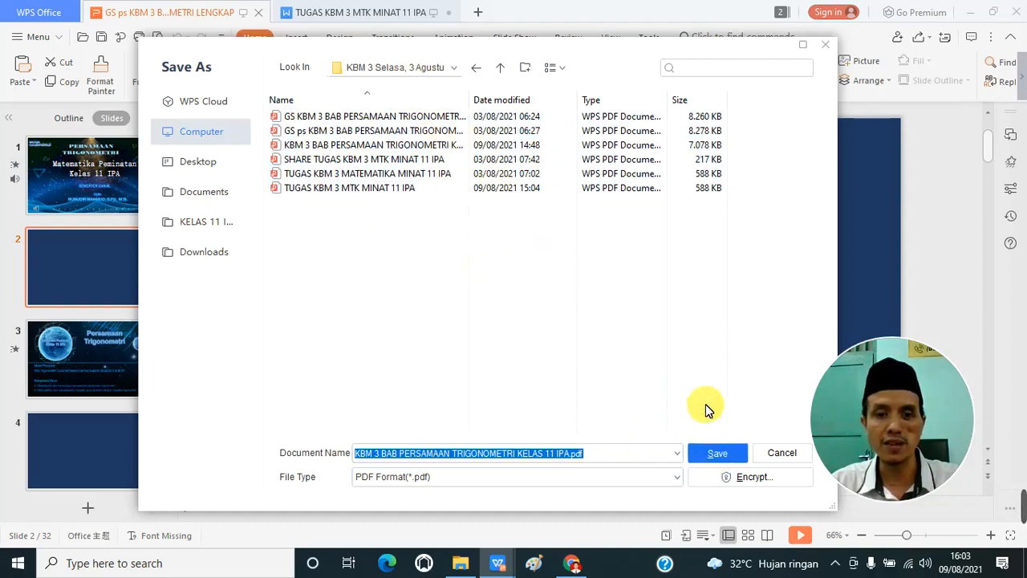
click(719, 456)
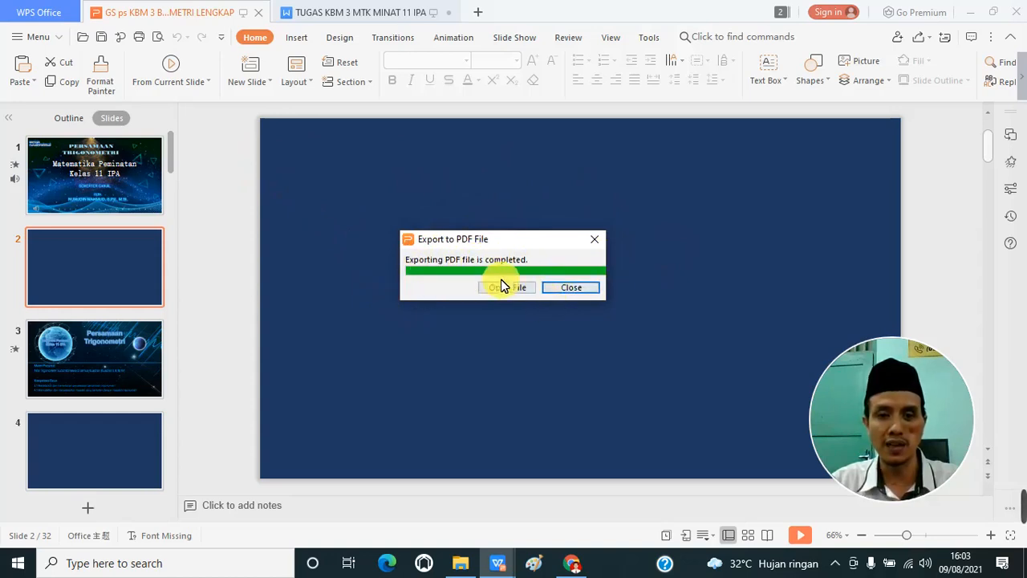
click(577, 288)
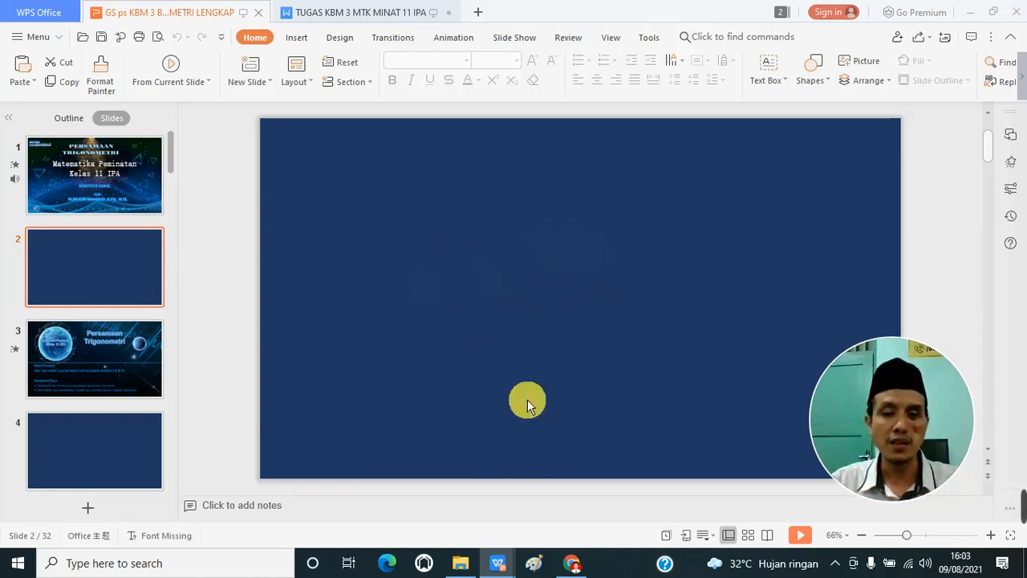
Step: Switch to the K2MA - DIY site in Chrome and examine its navigation menu, ending on the home page
click(574, 565)
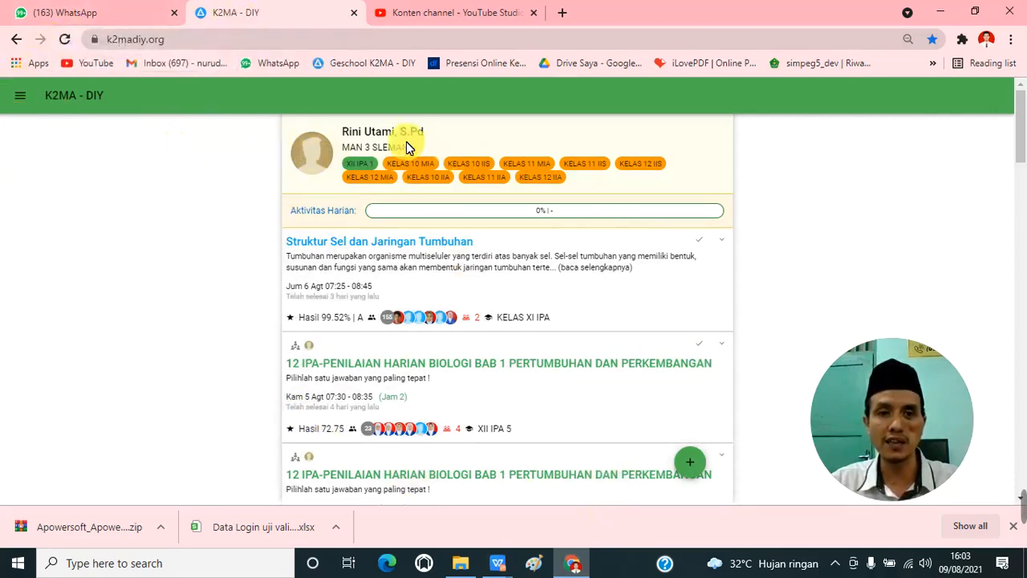
click(21, 95)
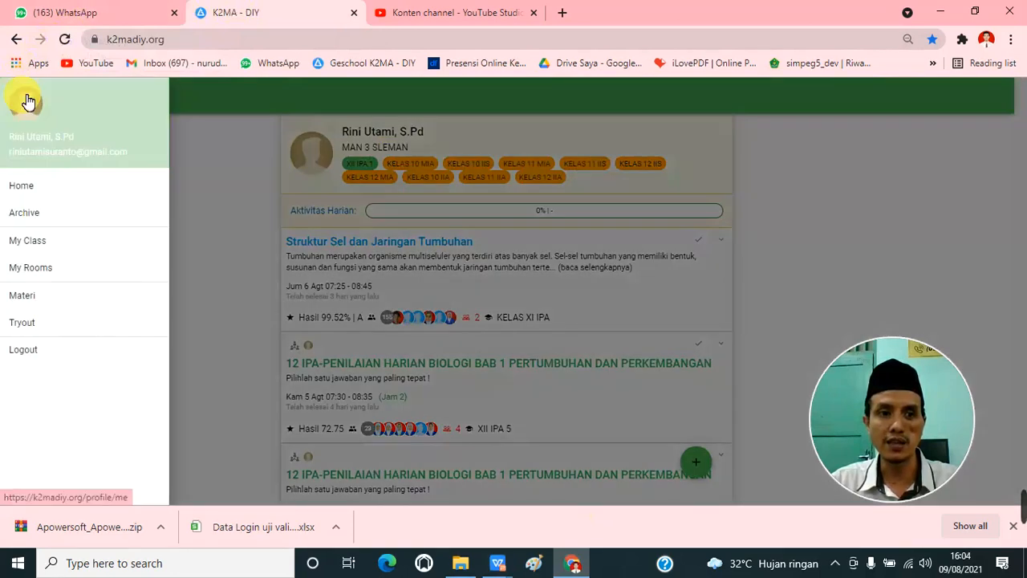
click(32, 189)
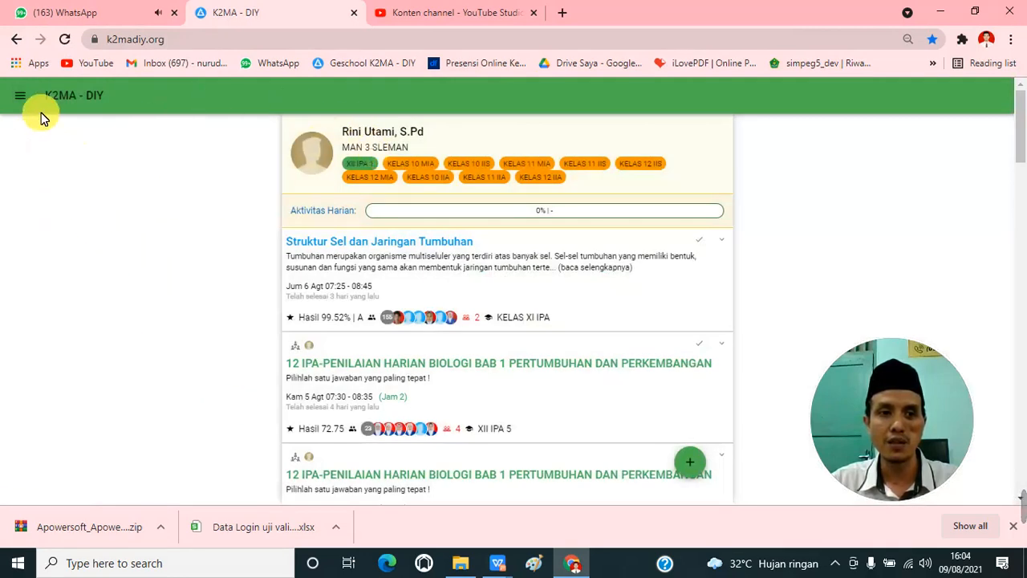
click(21, 97)
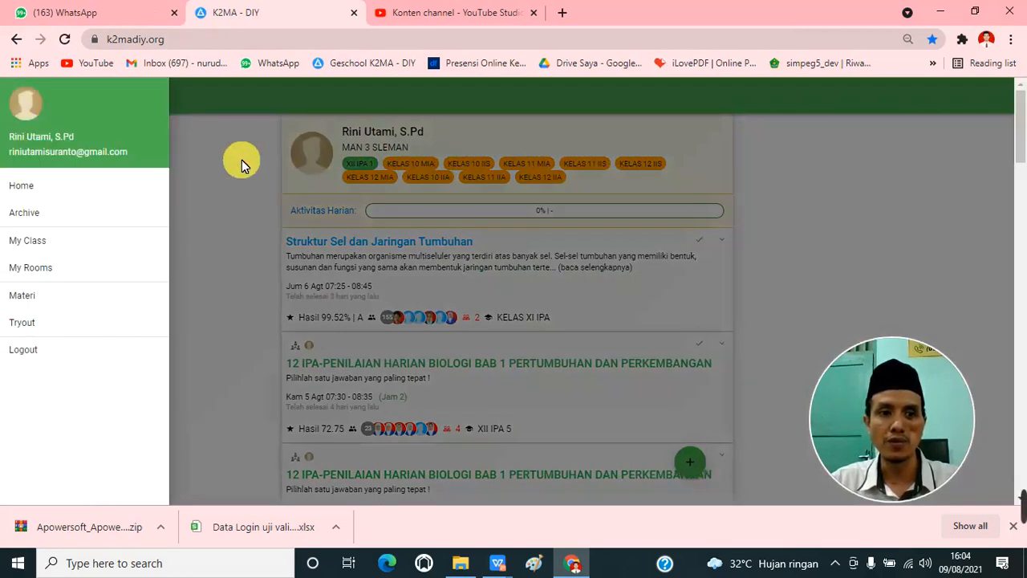
click(241, 160)
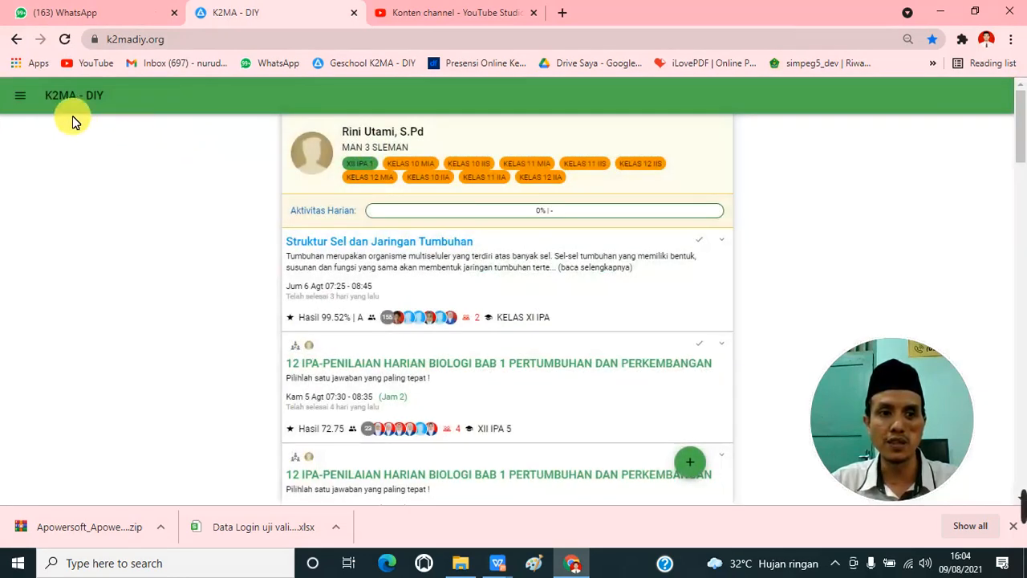
click(22, 97)
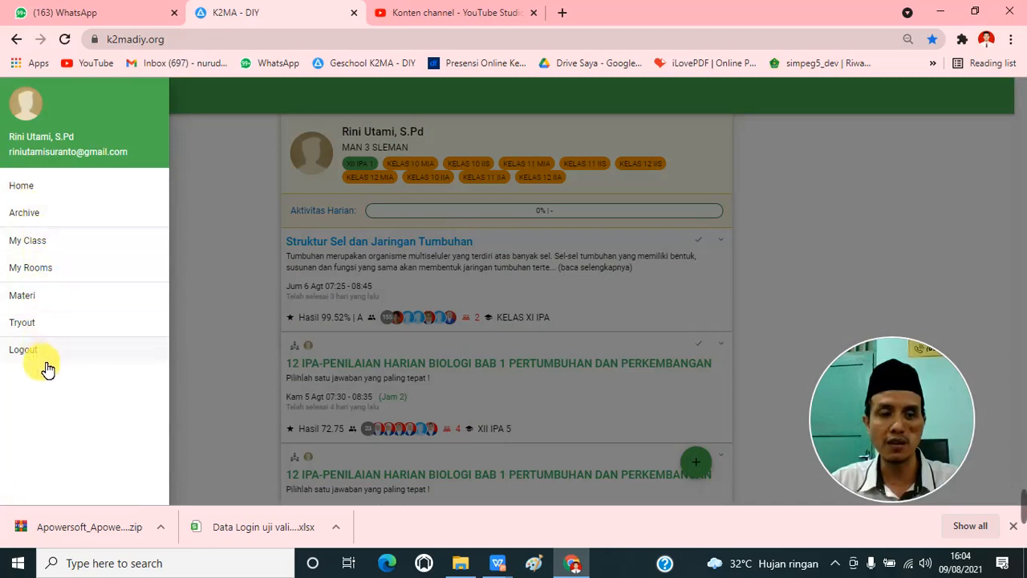
click(42, 197)
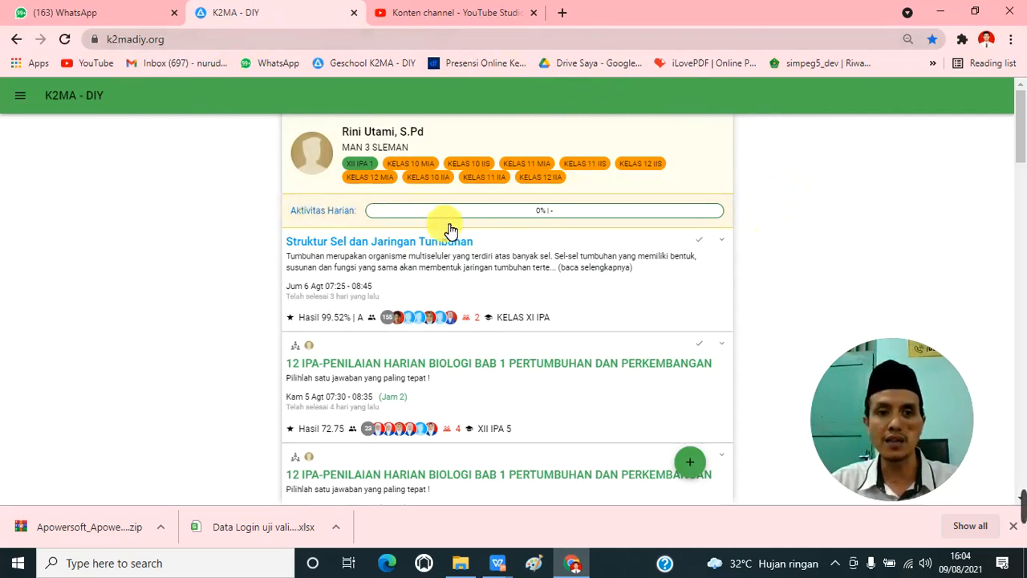
Step: Open the daily activity page (Aktivitas Harian) and move its date to Friday, 13 August 2021
click(572, 215)
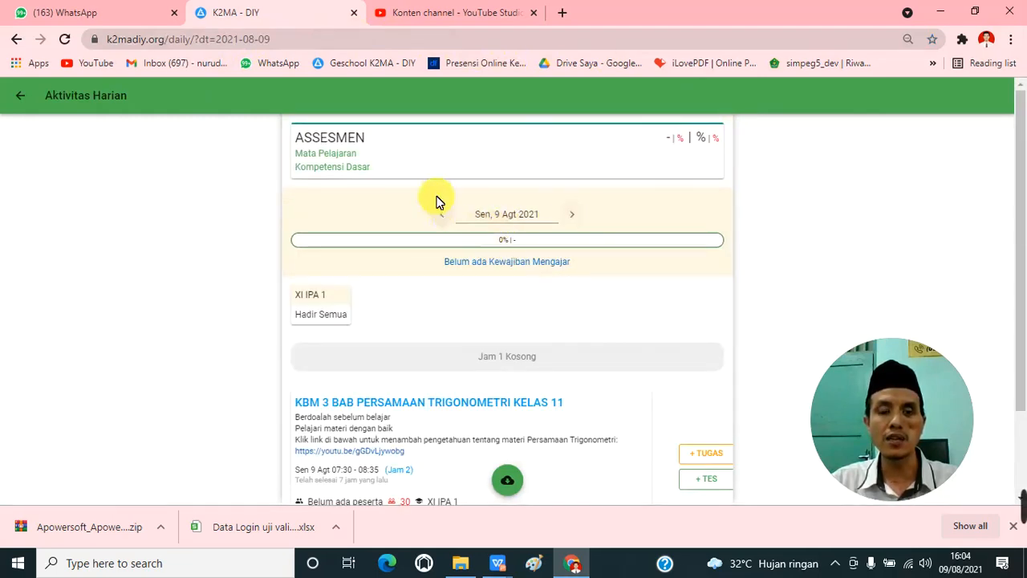
click(577, 215)
click(577, 215)
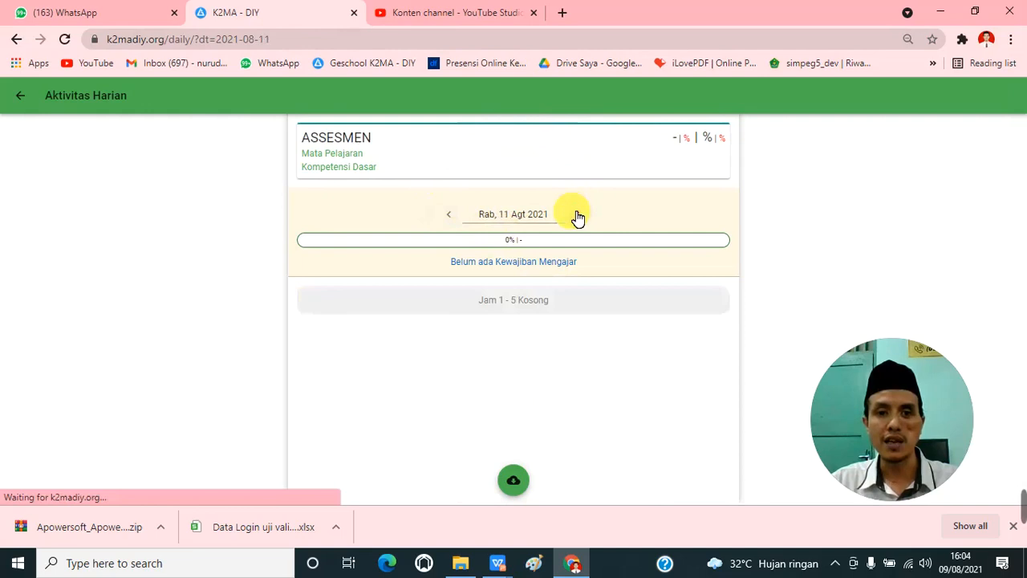
click(451, 217)
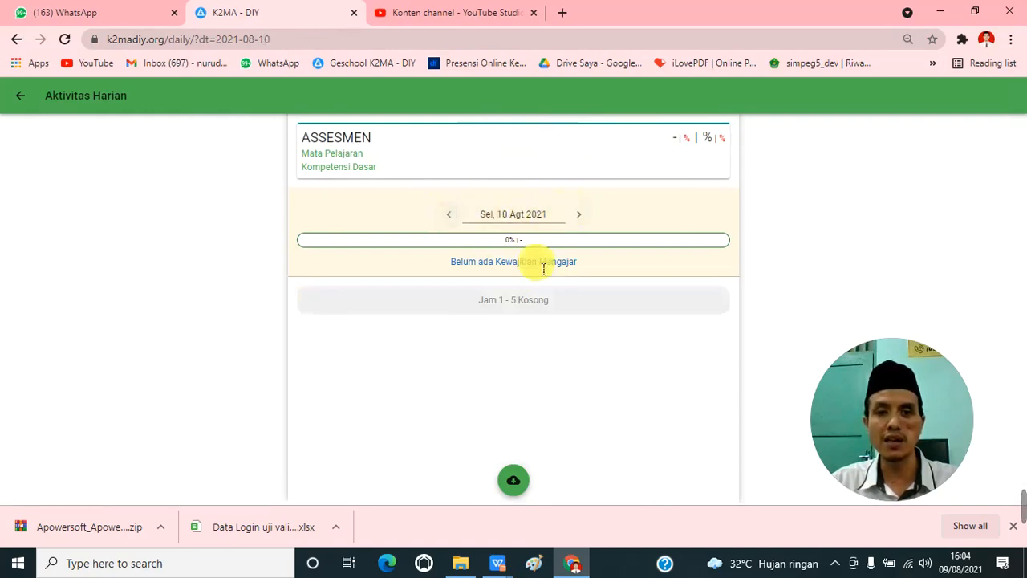
click(581, 215)
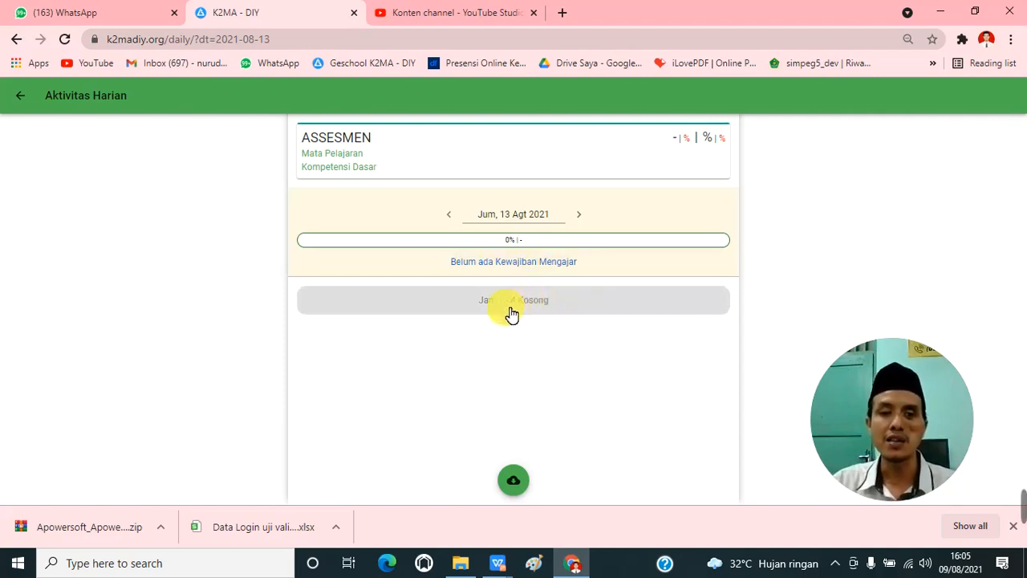
Step: Choose Belajar ( +Tugas dan +Tes ) for the empty lesson slot and start adding a new material
click(555, 306)
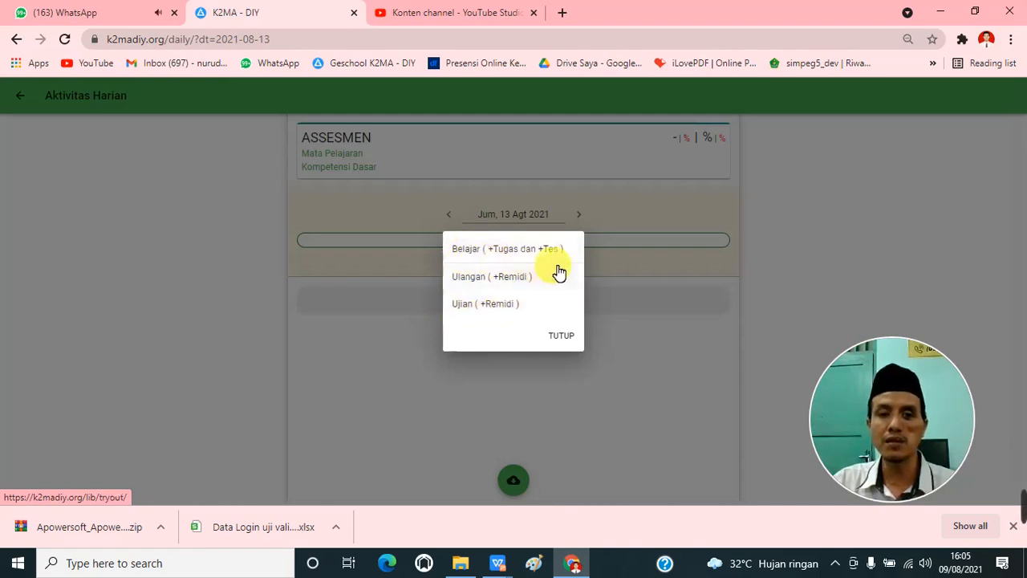
click(504, 256)
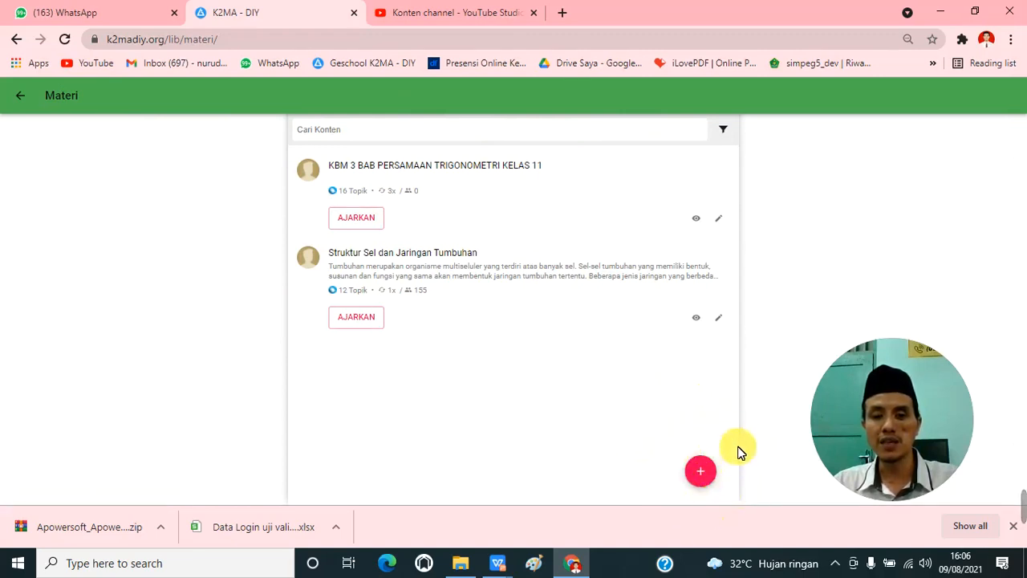
click(702, 479)
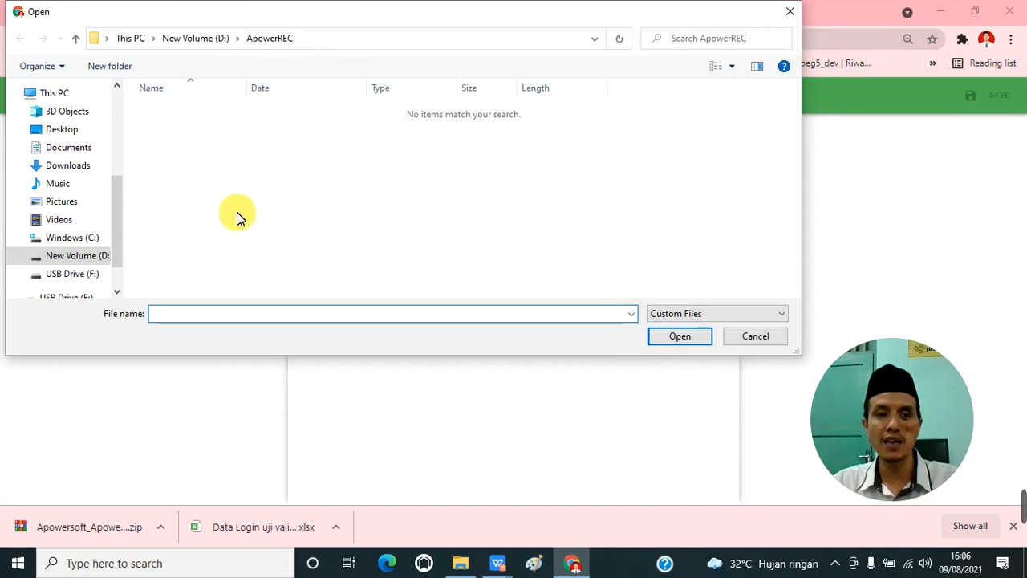
Step: Upload KBM 3 BAB PERSAMAAN TRIGONOMETRI KELAS 11 IPA from the KBM 3 Selasa, 3 Agustus 2021 folder on USB Drive (F:)
drag(121, 202, 121, 236)
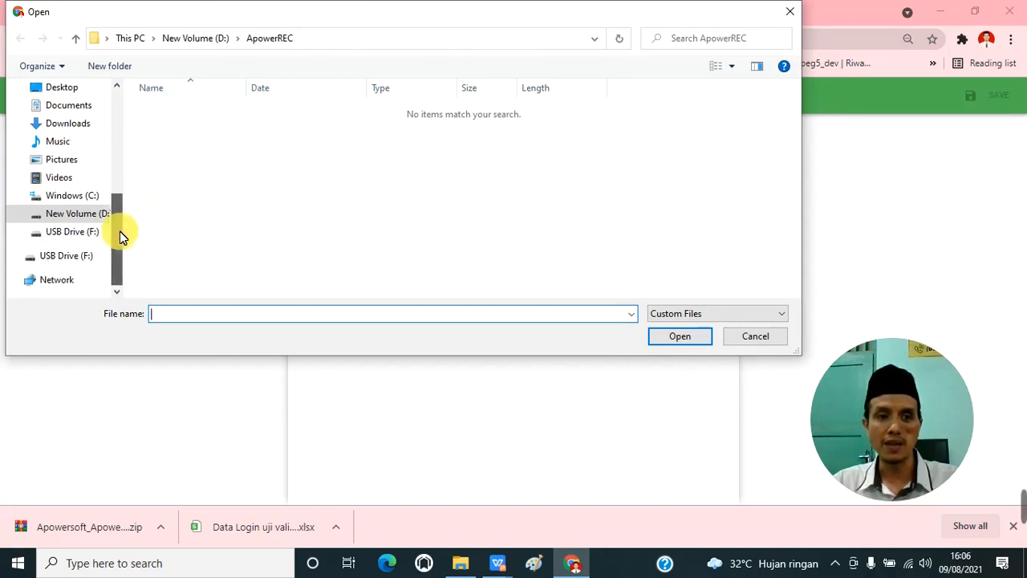
click(95, 231)
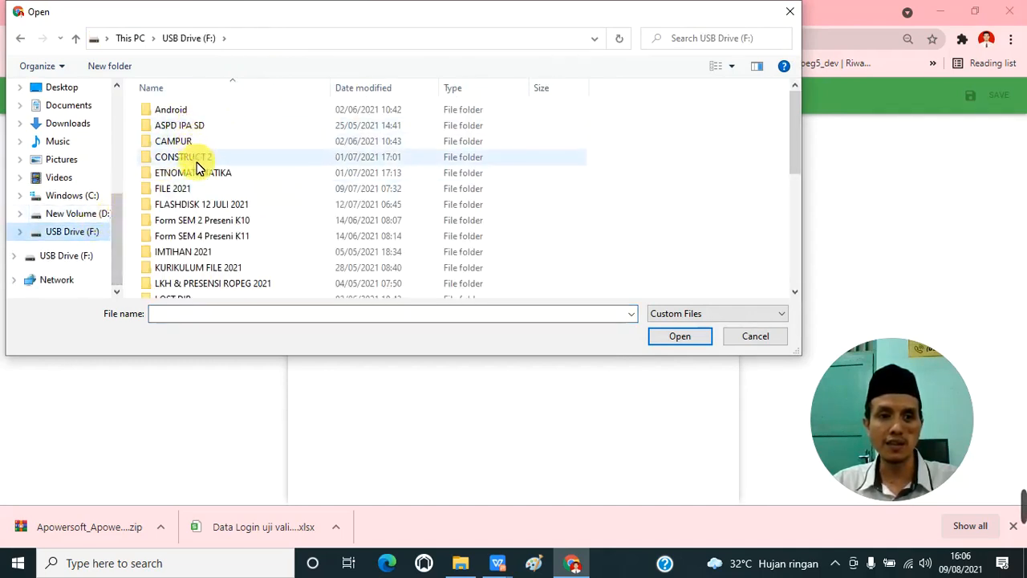
double_click(199, 190)
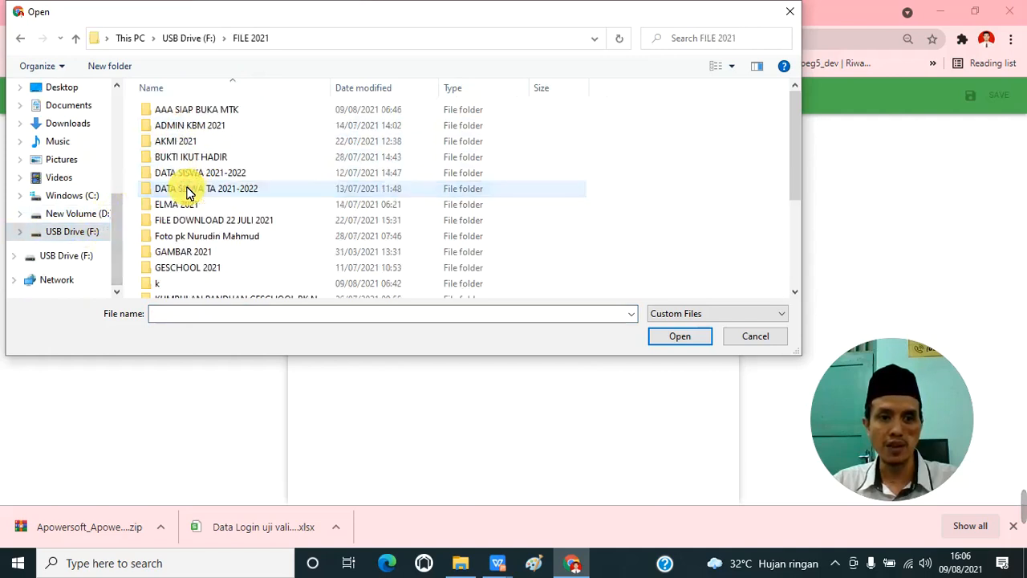
double_click(203, 126)
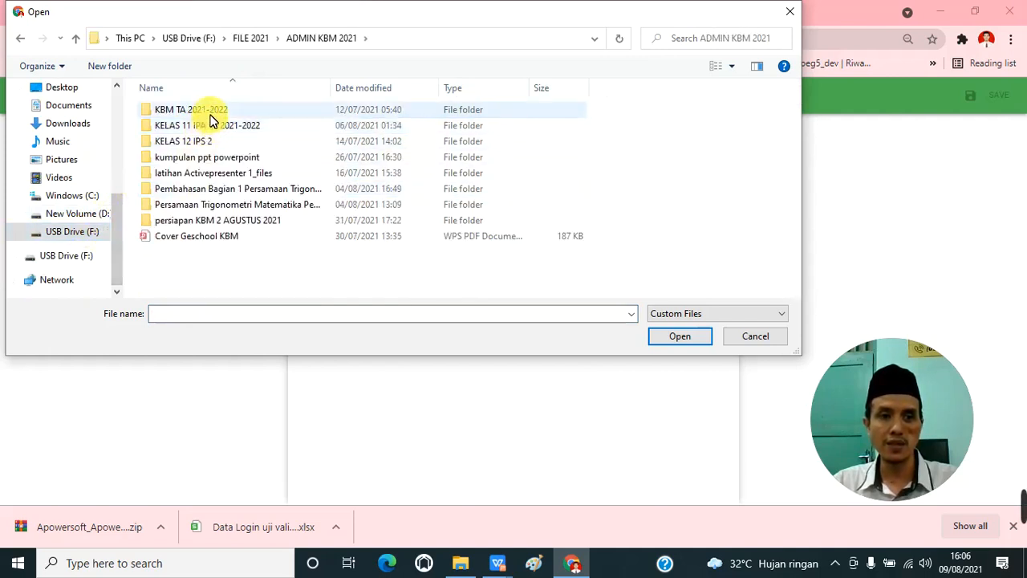
double_click(213, 115)
double_click(212, 117)
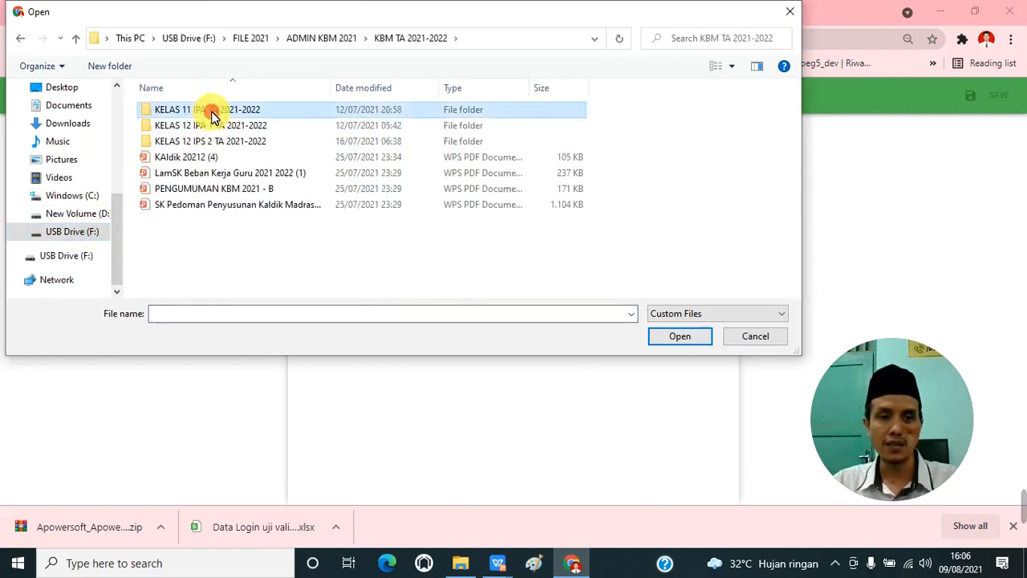
double_click(223, 109)
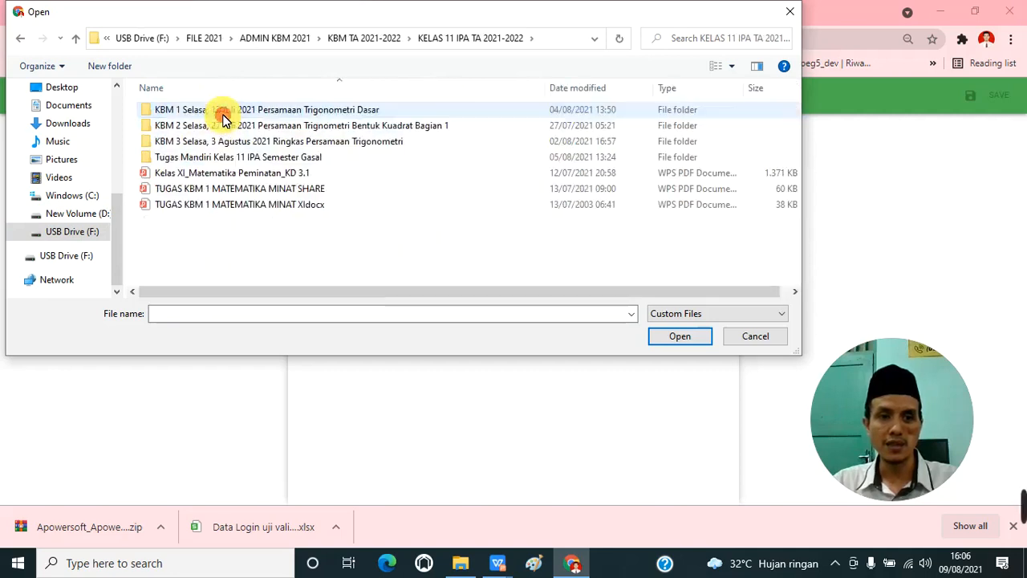
click(219, 149)
double_click(219, 148)
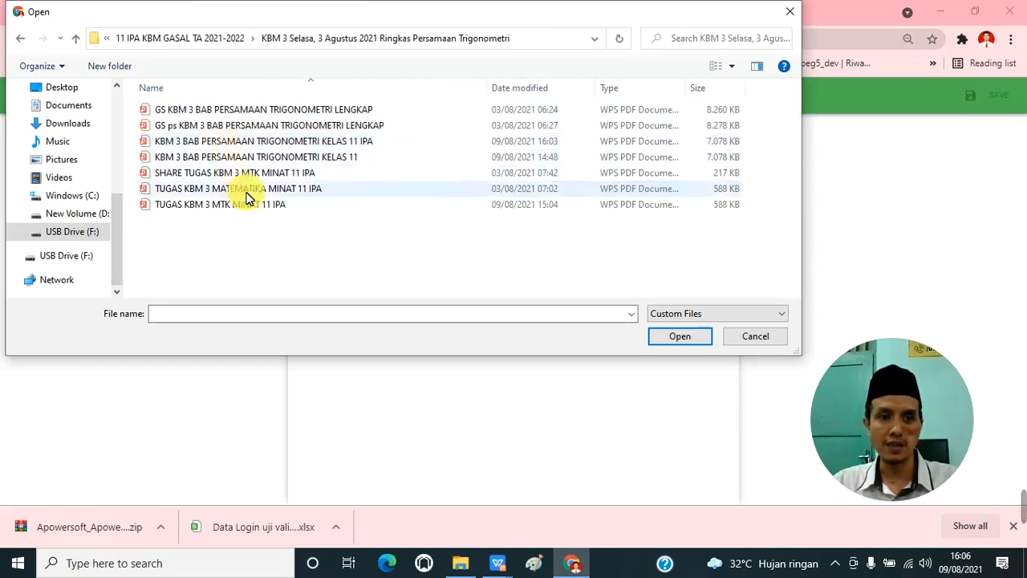
double_click(318, 142)
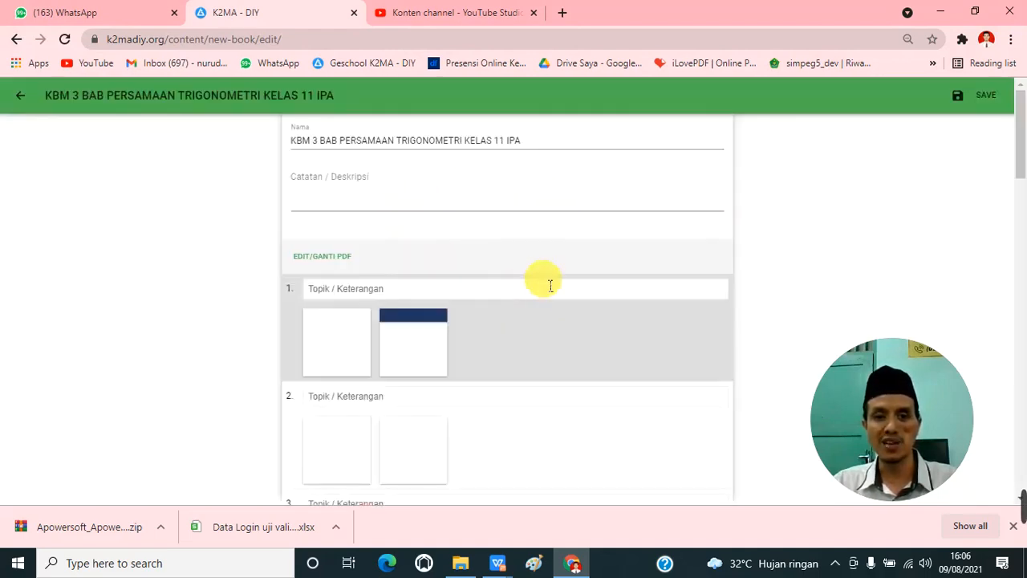
drag(296, 142, 523, 146)
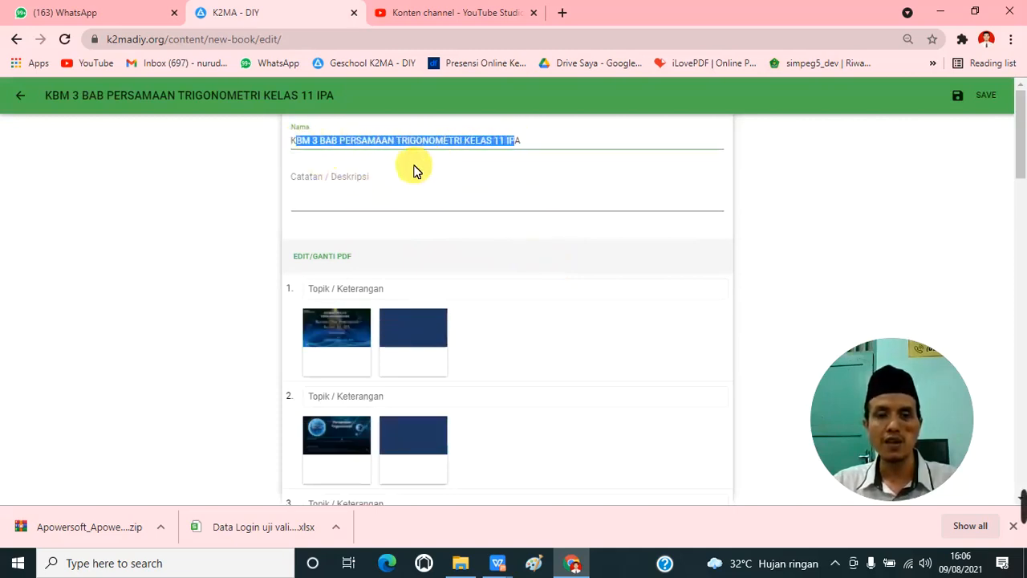
click(383, 178)
drag(294, 142, 524, 139)
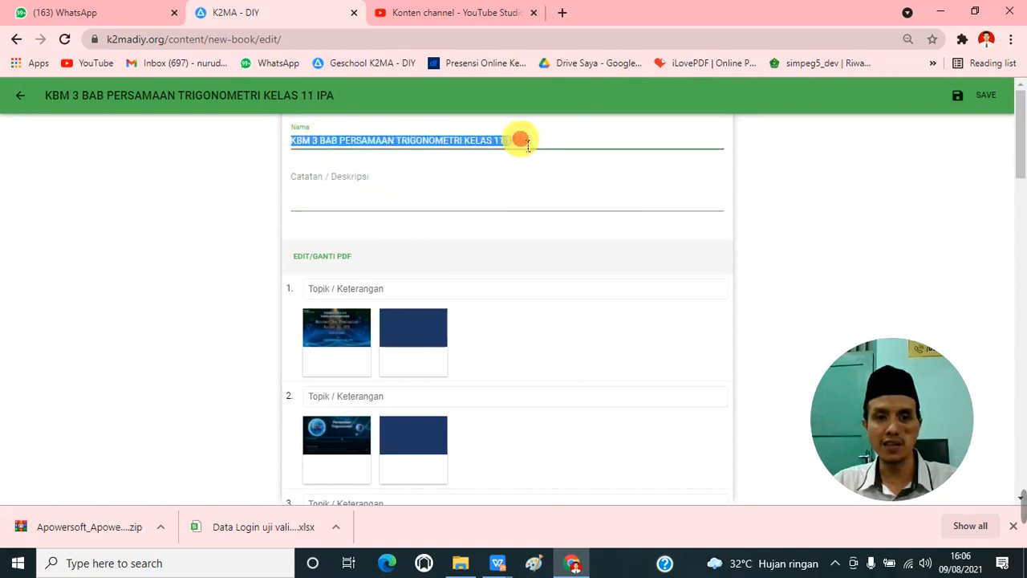
click(395, 142)
click(315, 191)
scroll(337, 202, down, 2)
scroll(459, 208, up, 1)
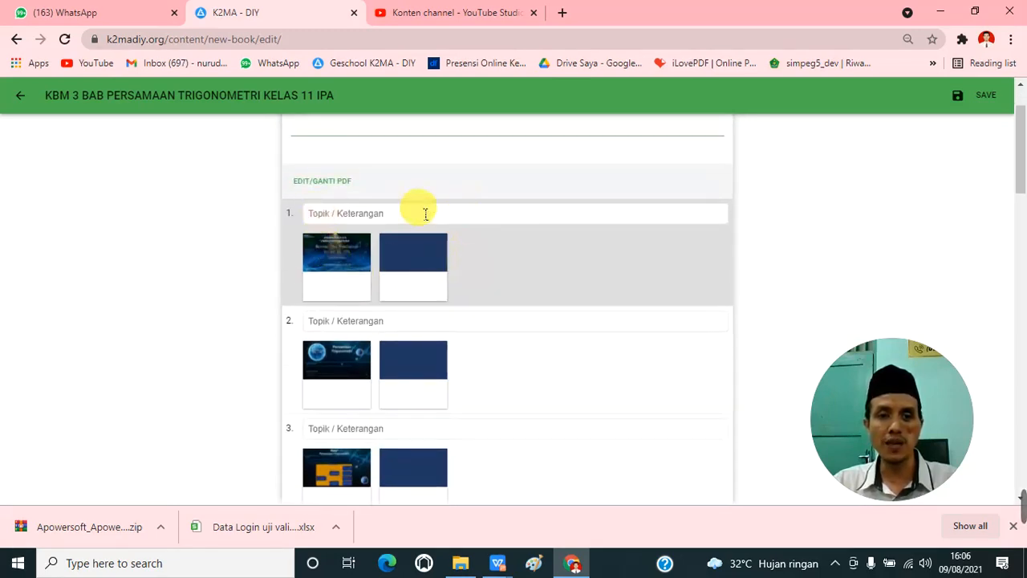
Step: Enter "Judul Persamaan Trigonomdetri" as the topic of page 1 and copy the phrase "Persamaan Trigonomdetri" from it
click(357, 216)
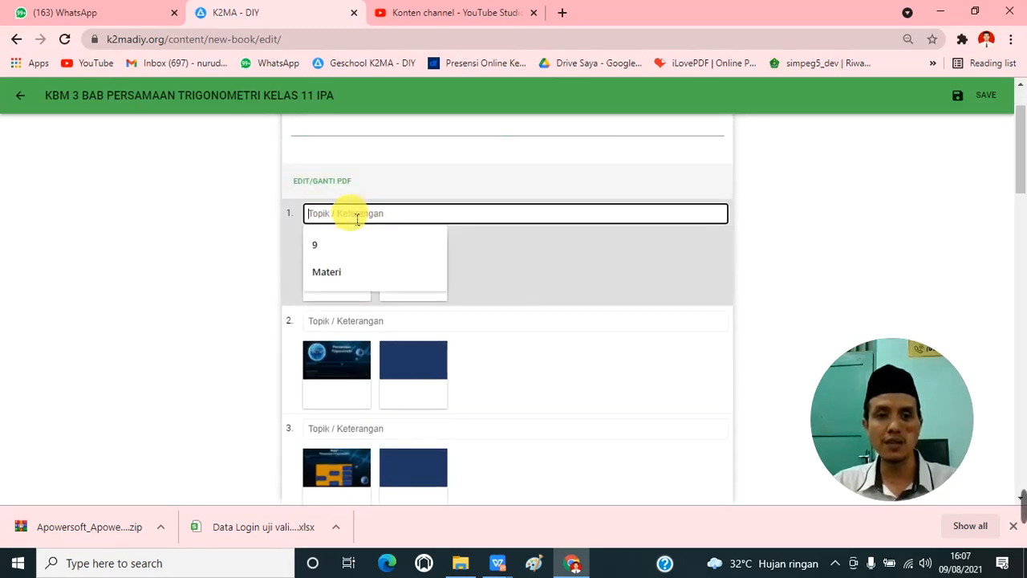
text(jUDU)
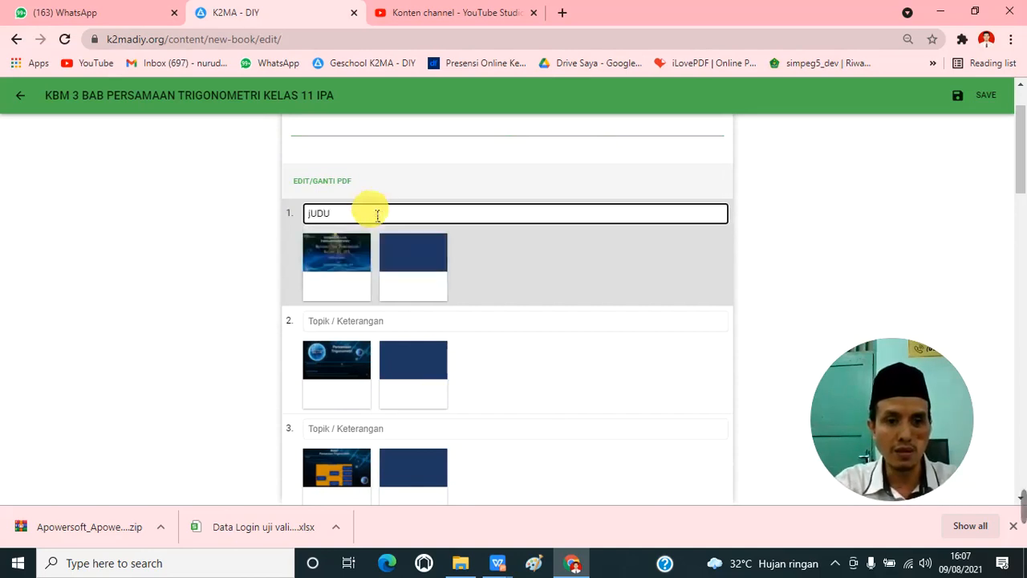
key(BackSpace)
key(BackSpace)
key(BackSpace)
text(J)
key(BackSpace)
text(judul)
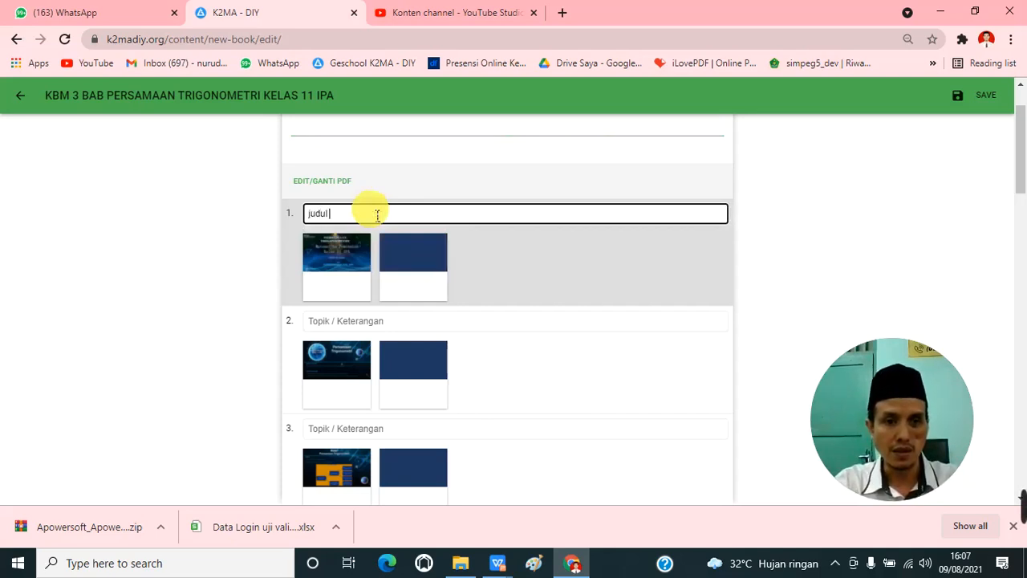
key(BackSpace)
key(BackSpace)
key(BackSpace)
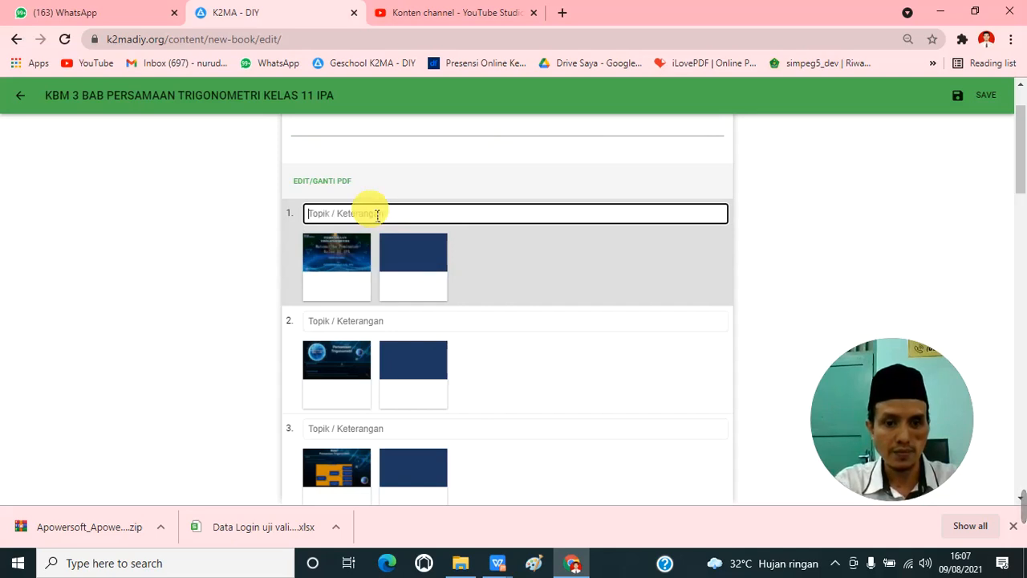
text(Judul Persamaan Trigonomdetri)
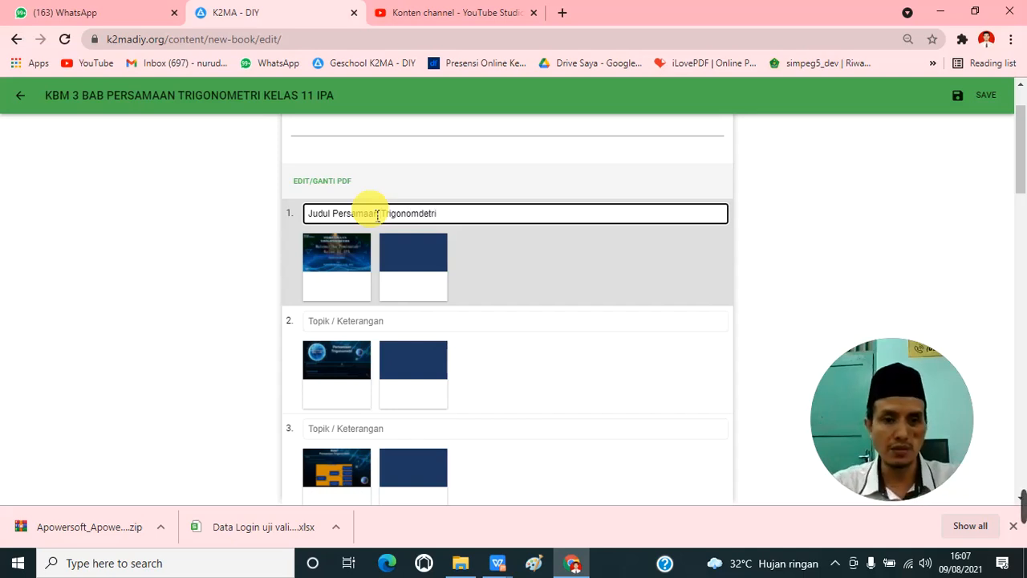
drag(342, 218, 463, 222)
Step: Open page 2, enter "Materi Prasyarat & KD" as its topic and return to the page list
click(411, 328)
click(552, 378)
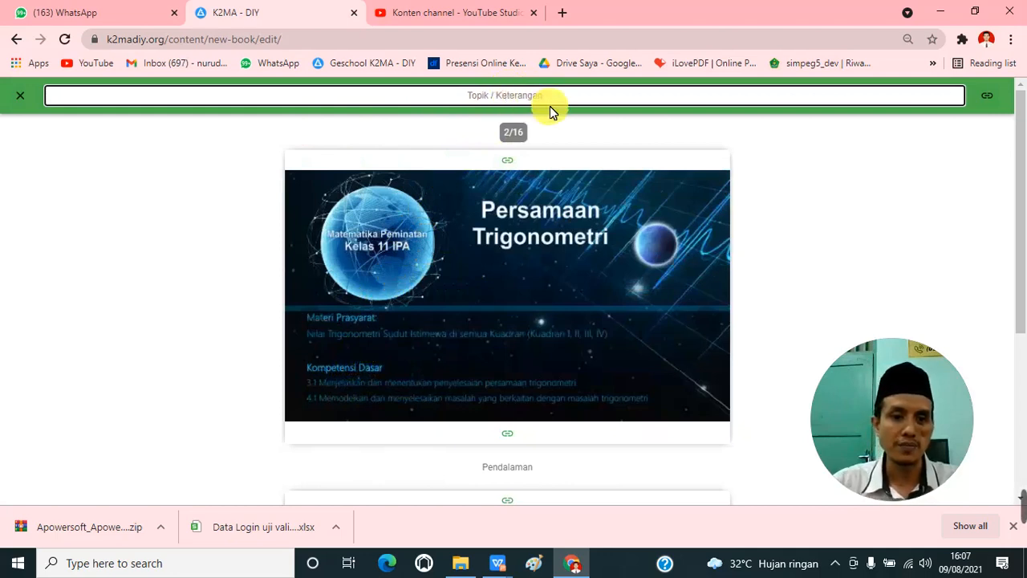
text(Mater)
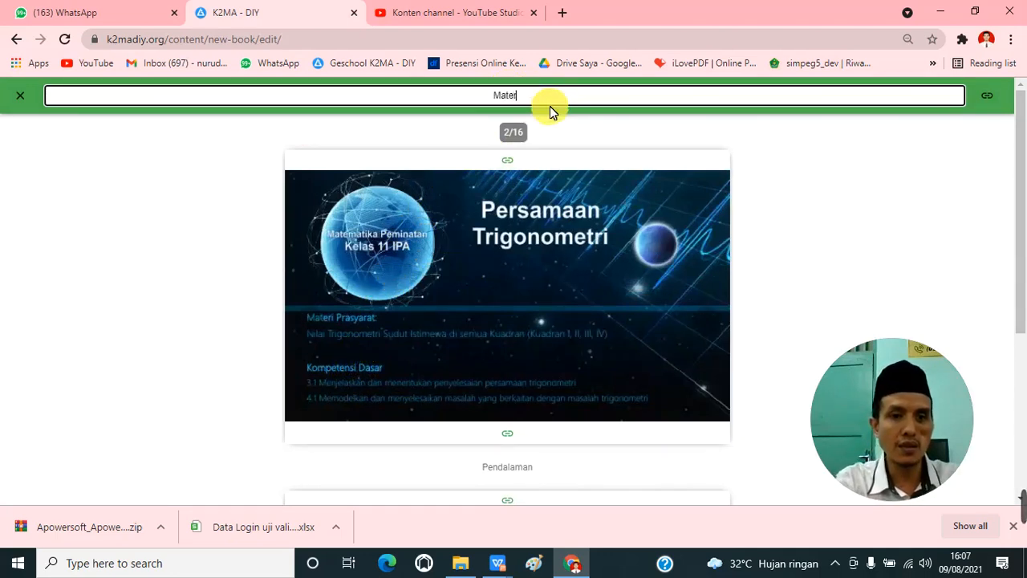
text(i Prasyarat)
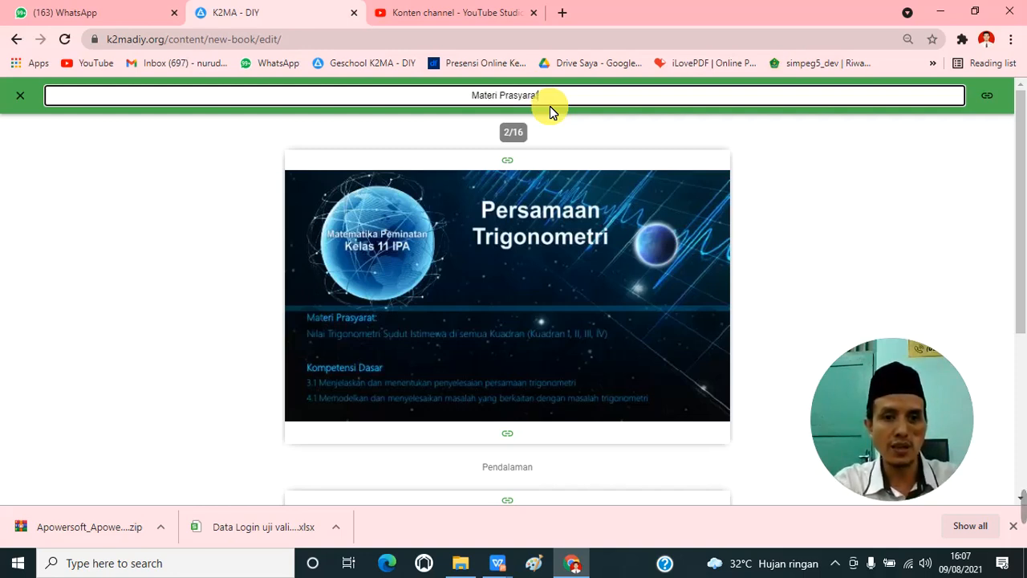
text( & )
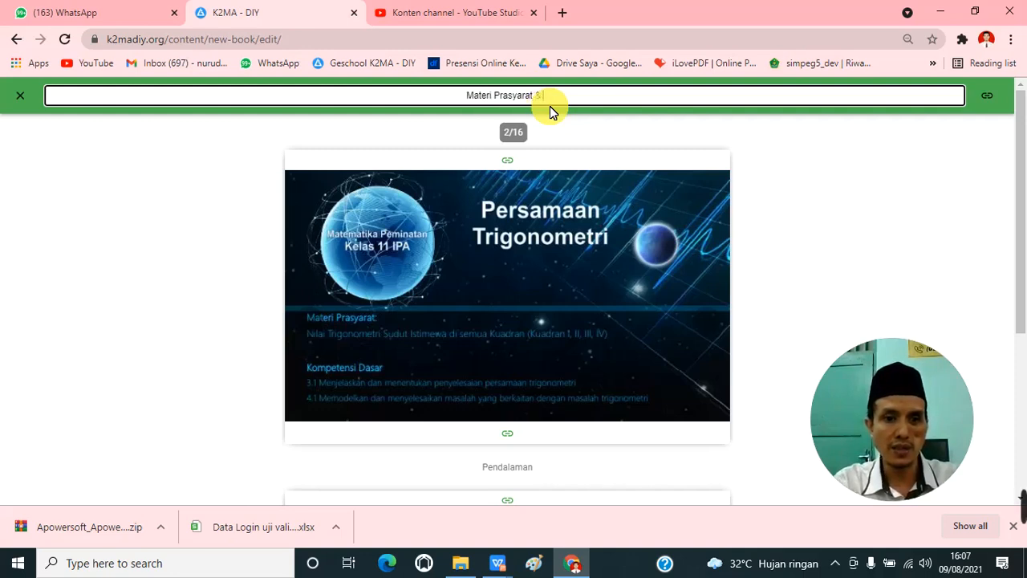
text(K)
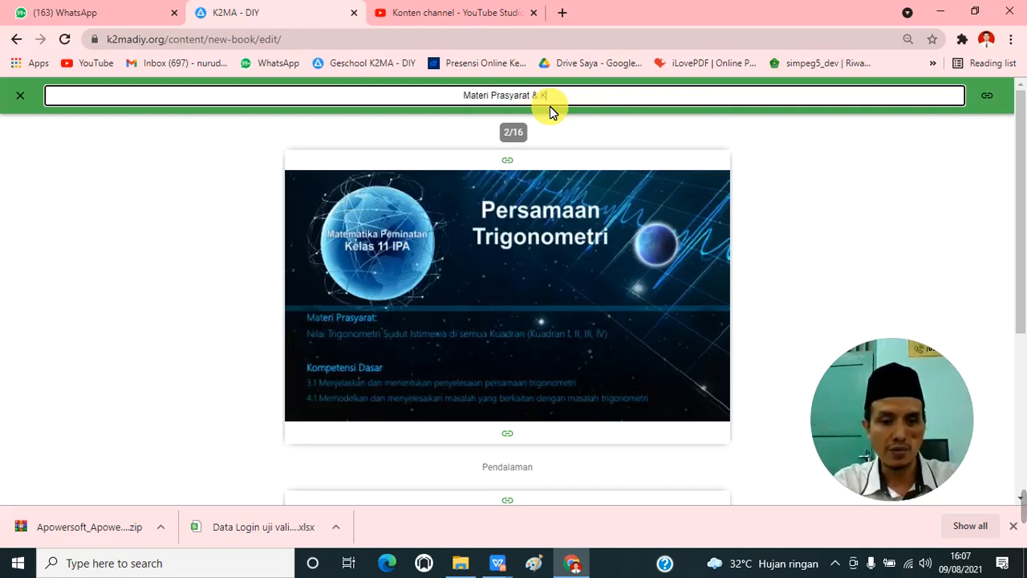
text(D)
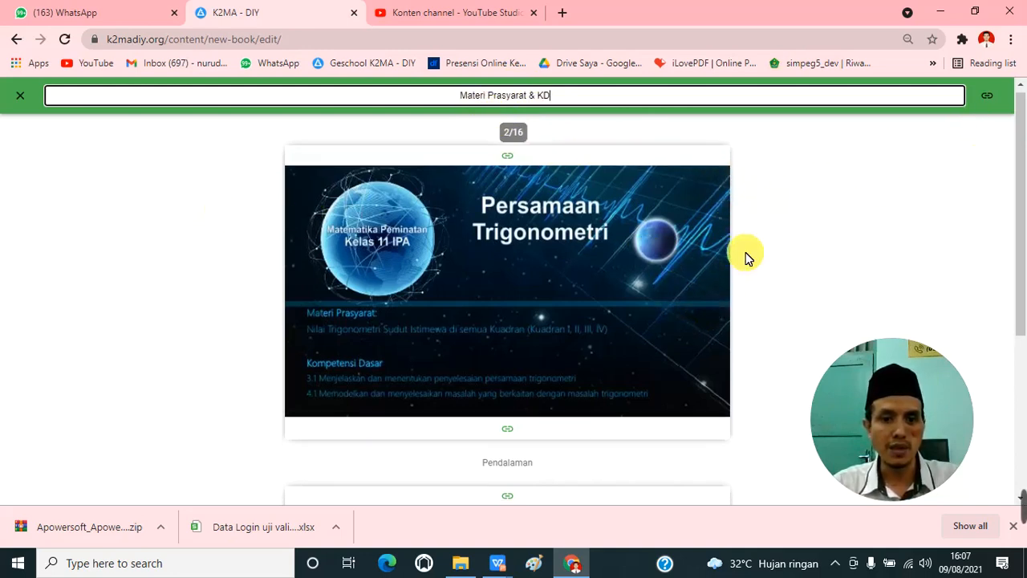
scroll(745, 257, down, 4)
scroll(730, 253, up, 4)
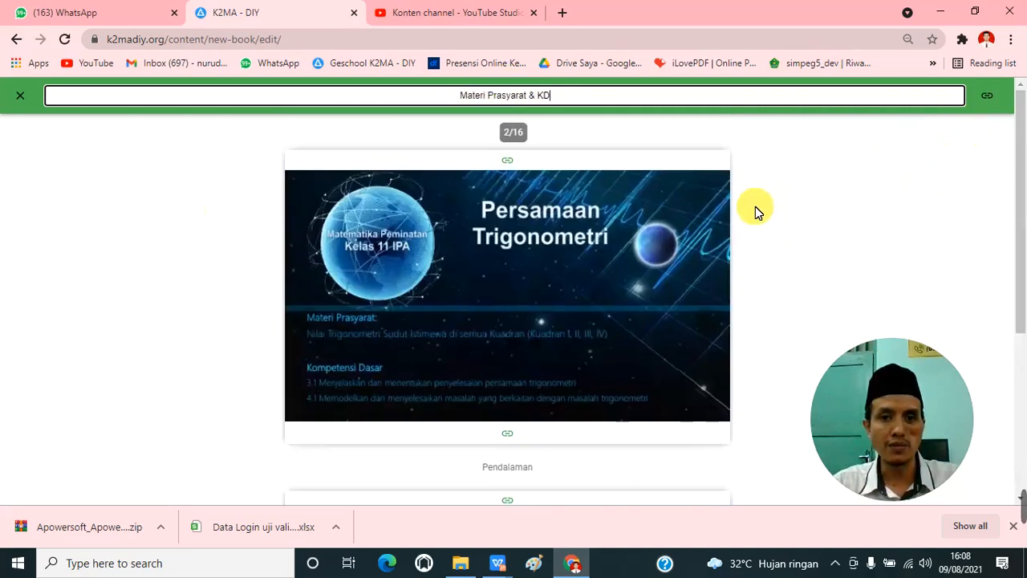
click(20, 94)
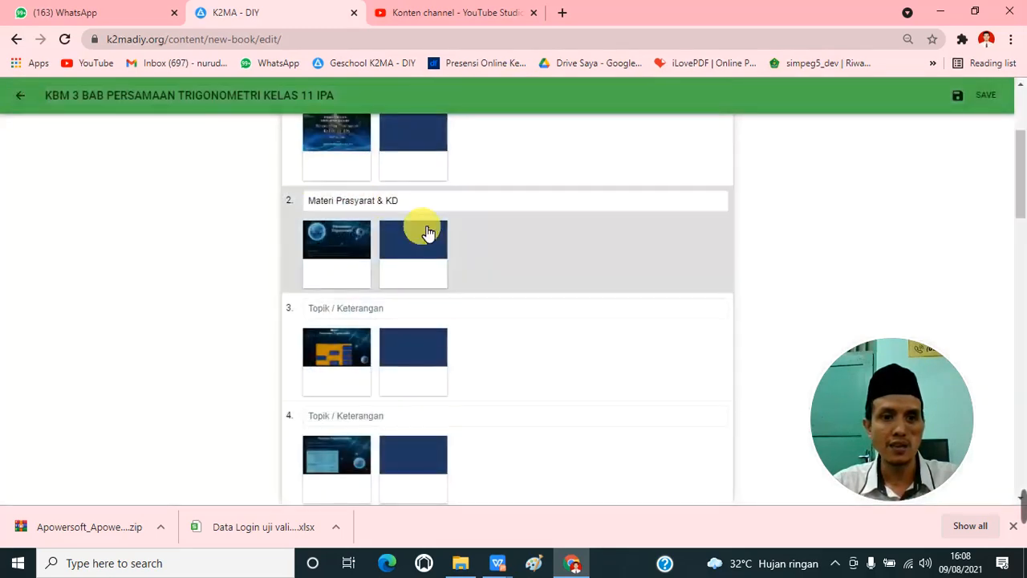
Step: Open page 3 of the material and enter "Materi Persamaan Trigonomdetri" as its topic
click(351, 313)
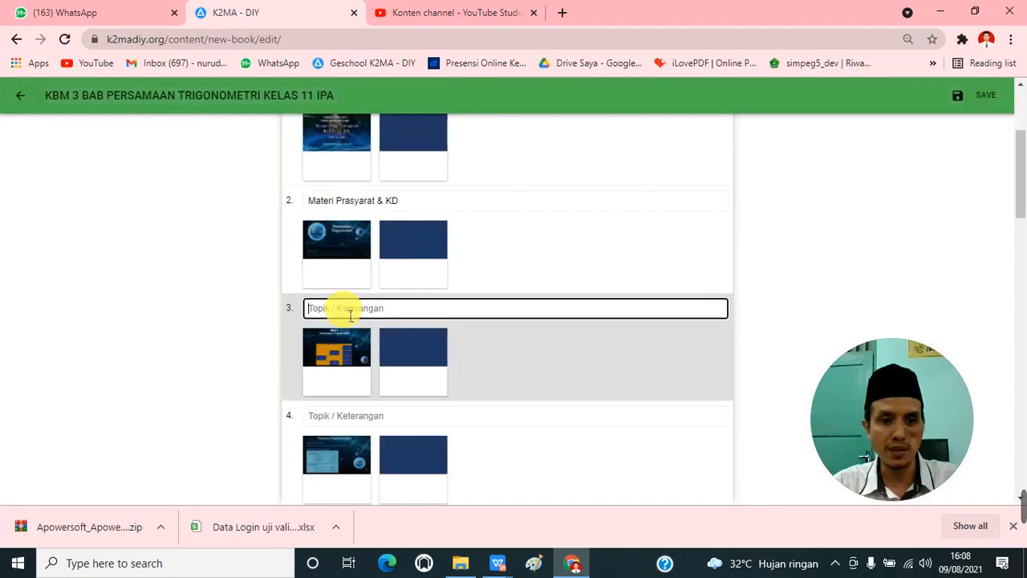
click(344, 356)
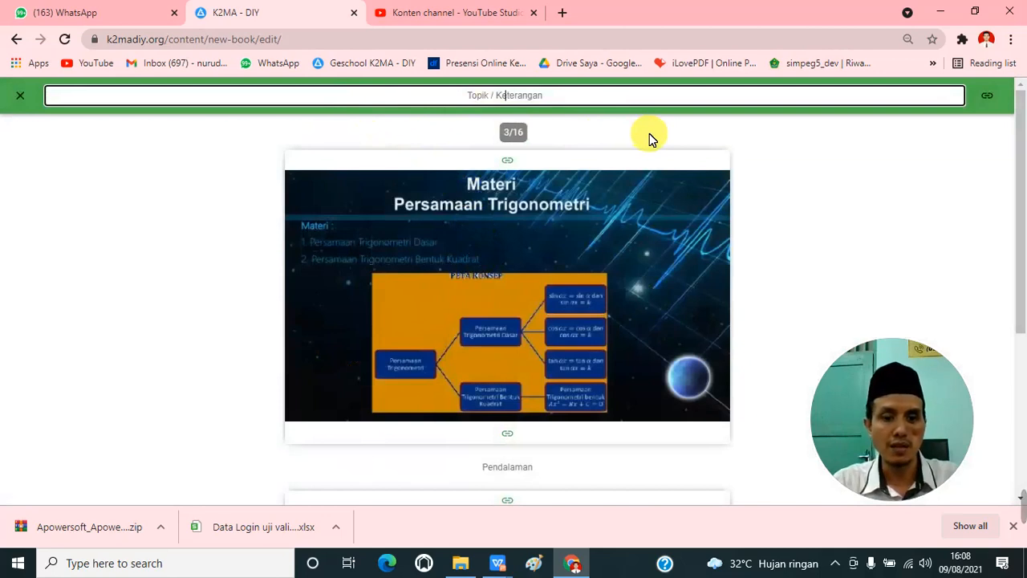
text(Mater)
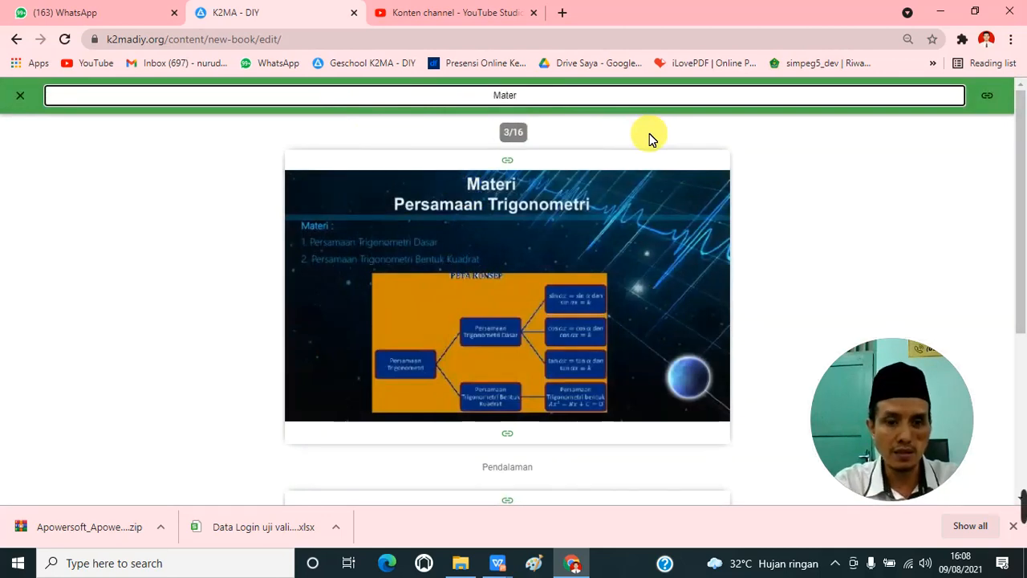
text(i Per)
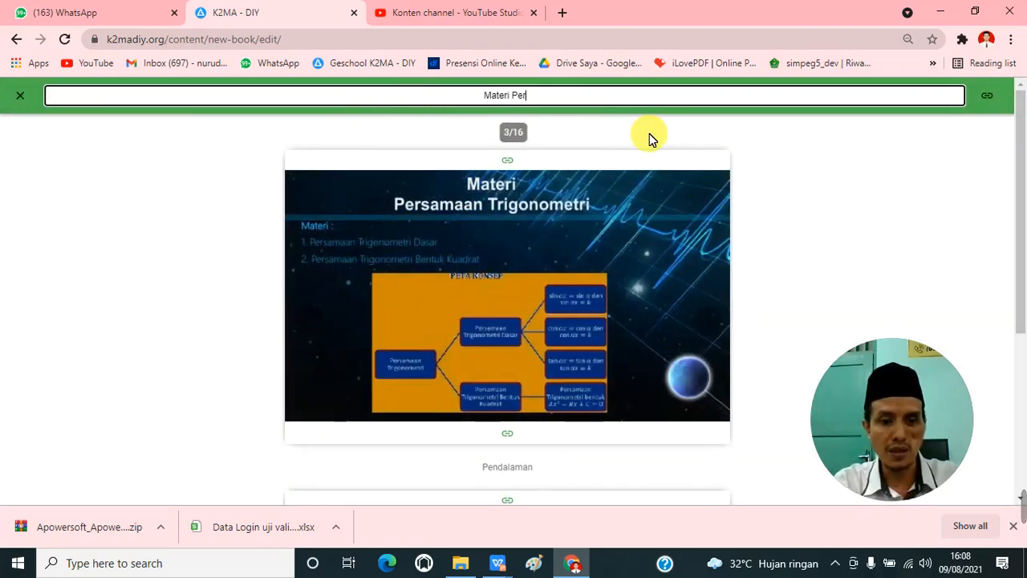
key(BackSpace)
key(BackSpace)
key(BackSpace)
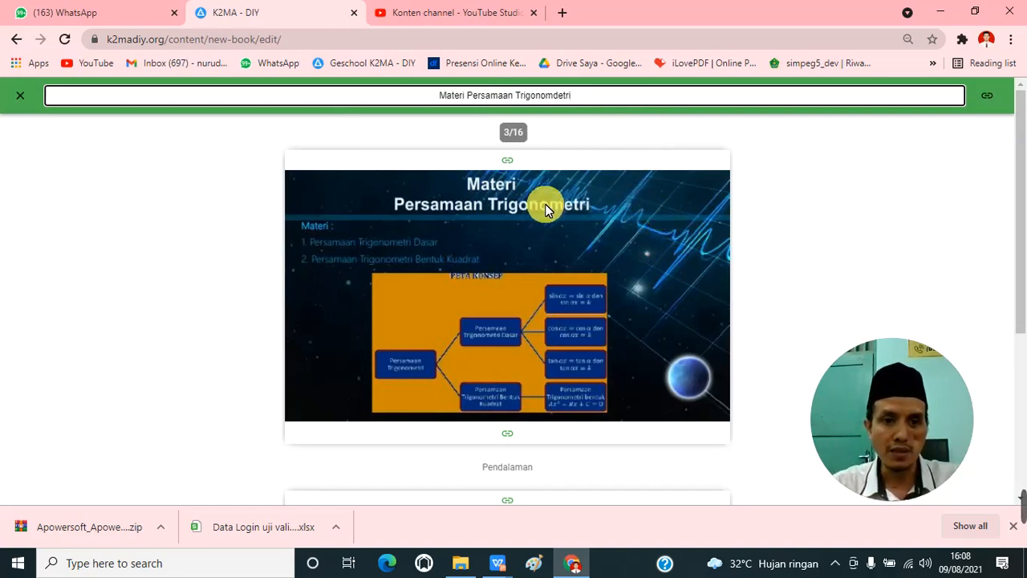
Step: Replace the word "Materi" with "Konsep" in the topic of page 3 and return to the page list
double_click(453, 95)
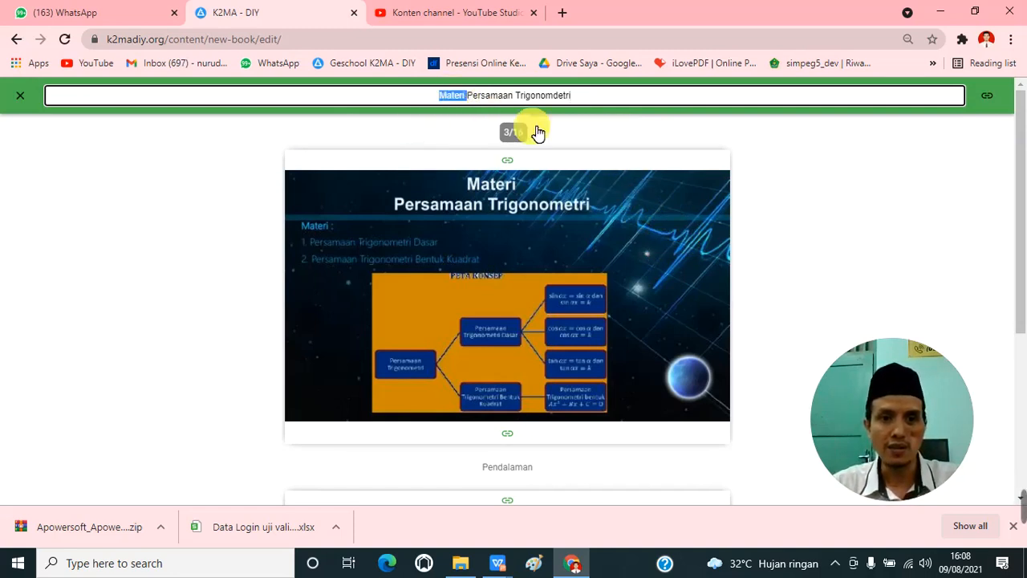
click(440, 96)
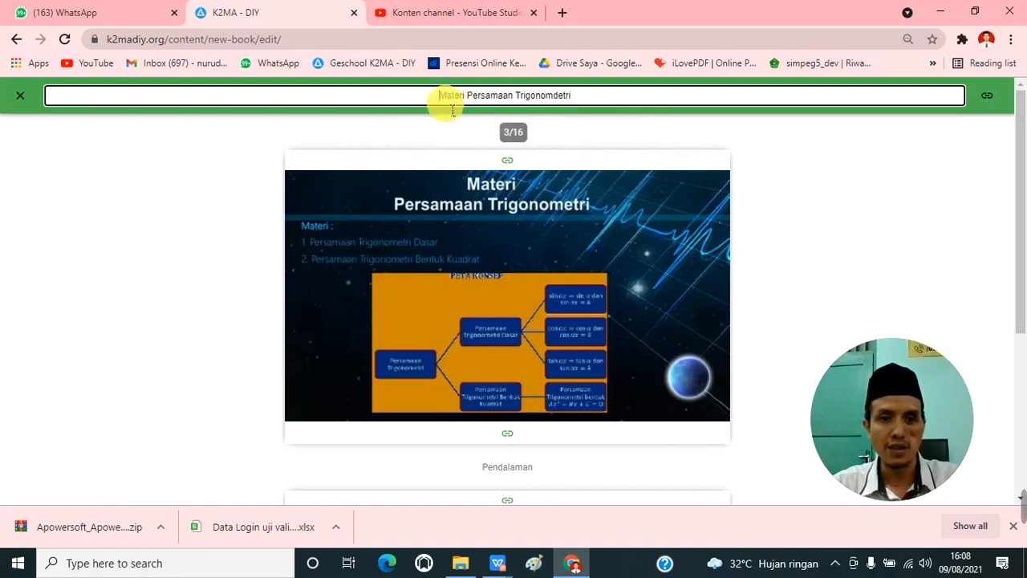
drag(440, 95, 470, 104)
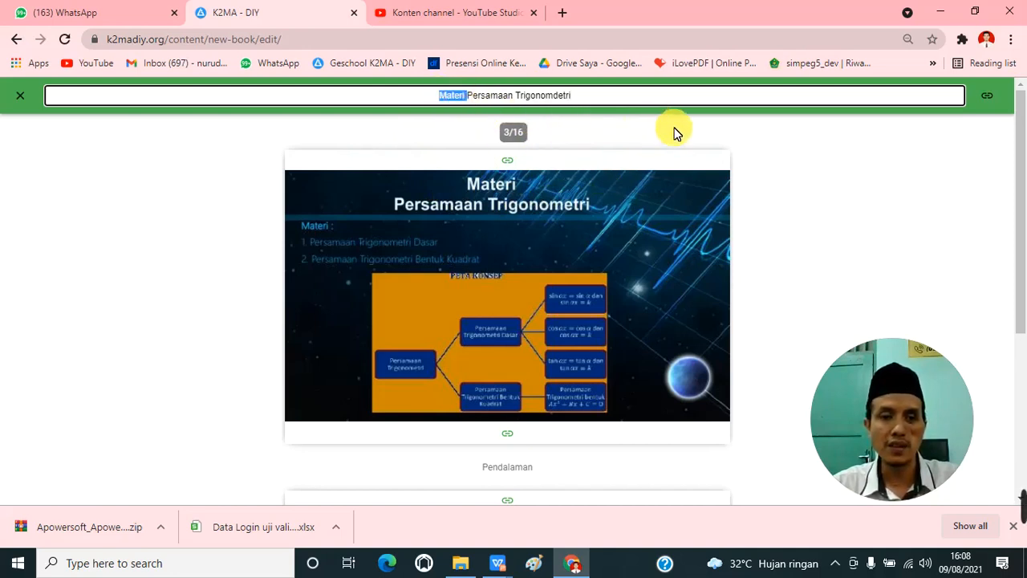
text(Konsep)
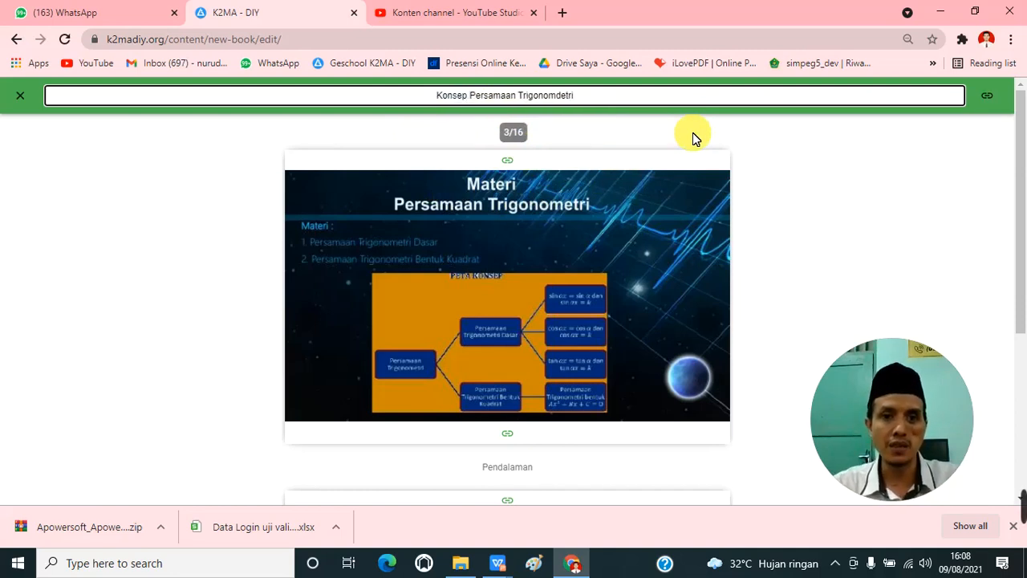
click(24, 96)
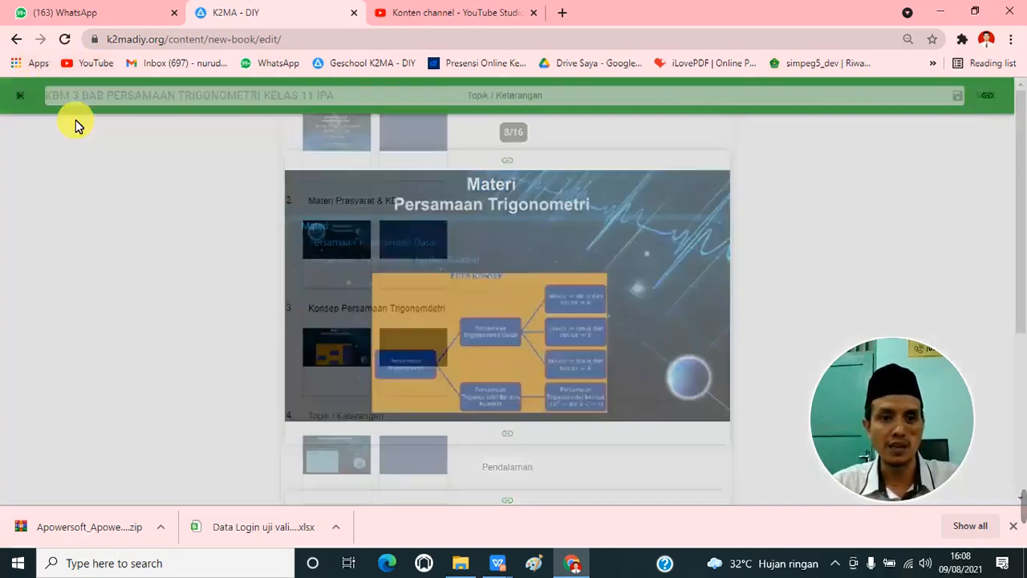
Step: Open page 4, enter "Persamaan Trigonomdetri Dasar" as its topic using the copied phrase, and return to the page list
scroll(407, 231, down, 2)
scroll(401, 256, down, 1)
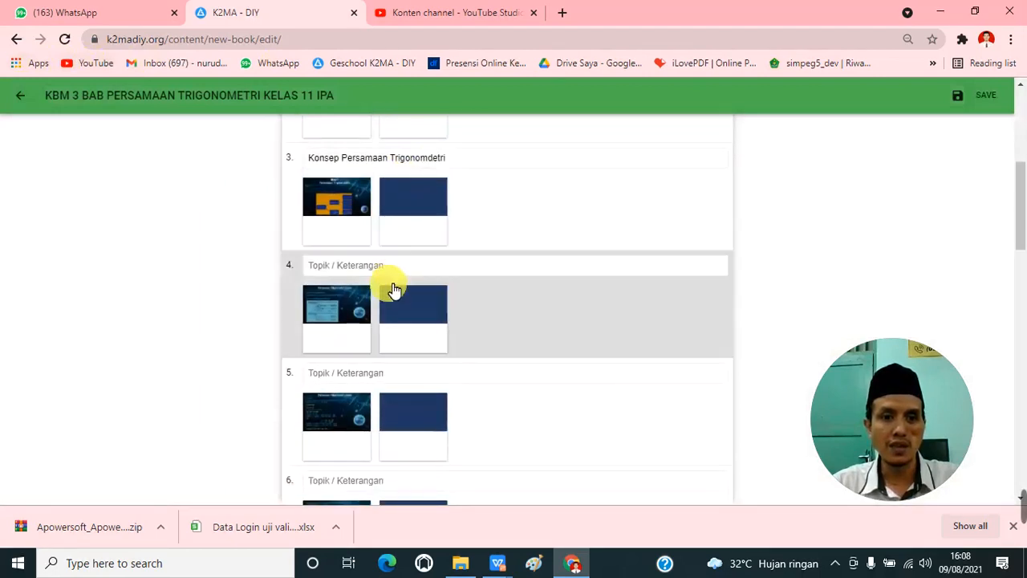
click(340, 302)
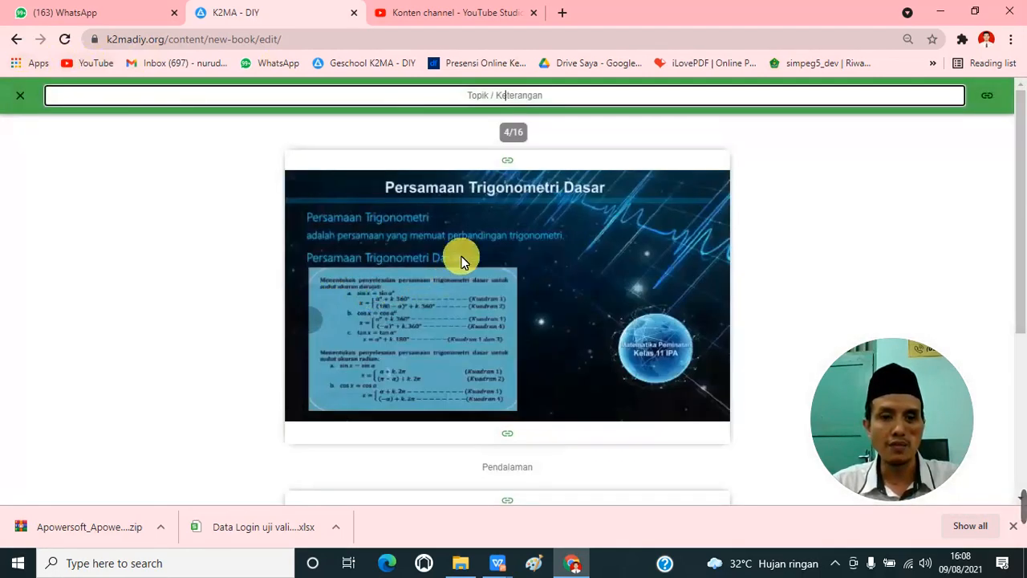
text(Persamaan Trigonomdetri)
text(Dasar)
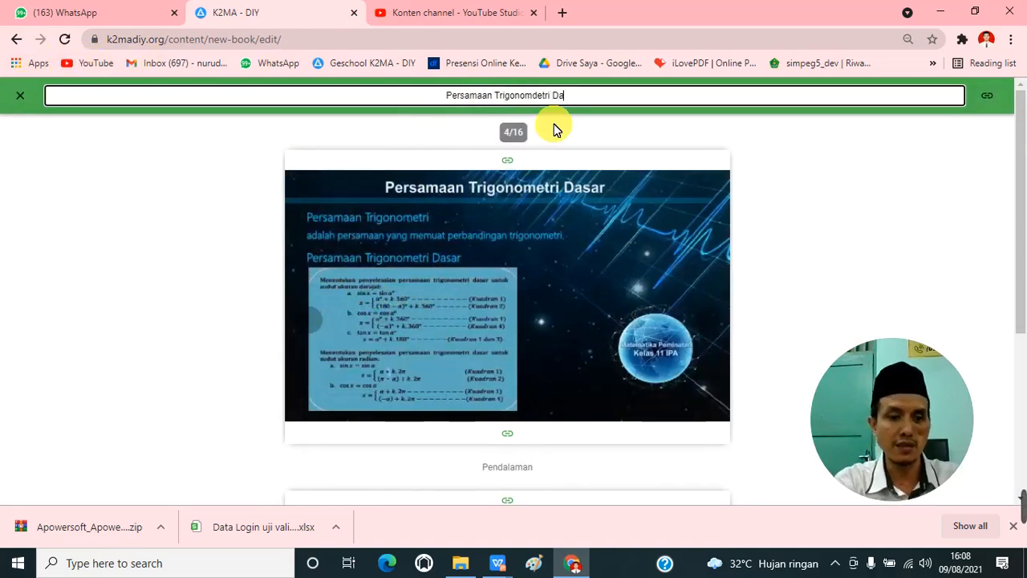
click(20, 95)
Step: Open page 5 of the material and enter "Contoh 1 Persamaan Trigonomdetri Dasar" as its topic
scroll(333, 286, down, 2)
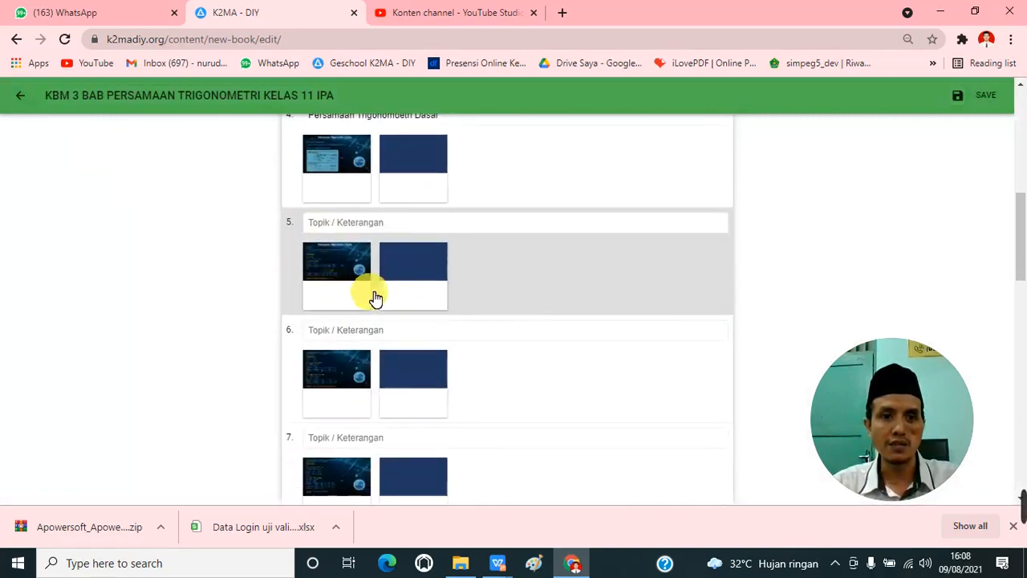
click(350, 273)
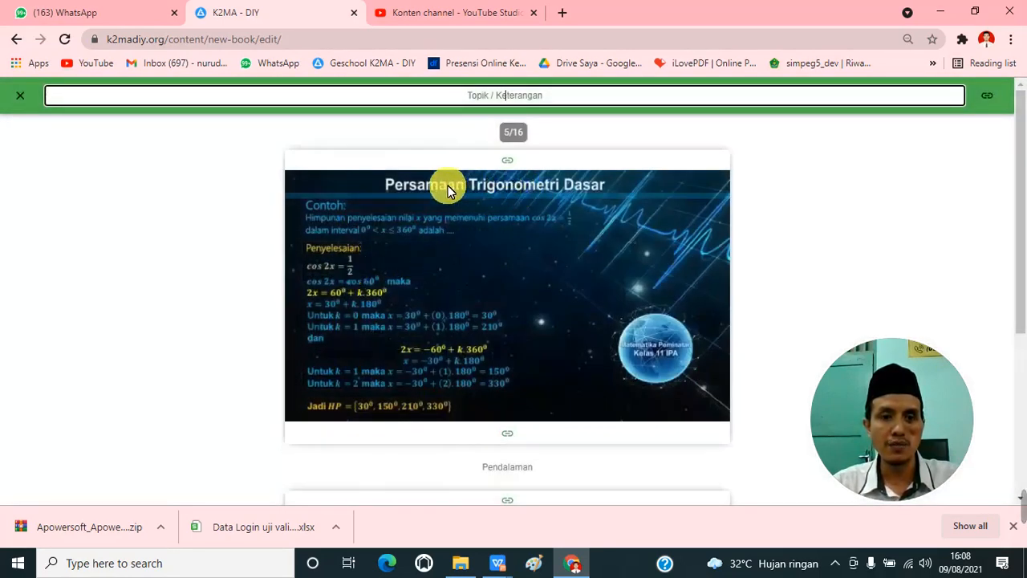
click(405, 95)
text(Con)
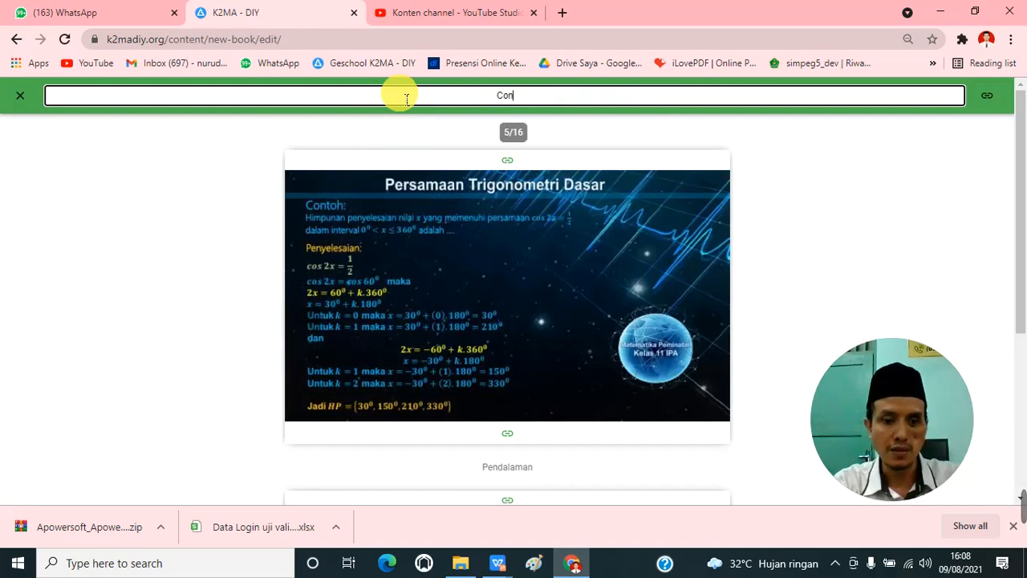
text(toh 1 )
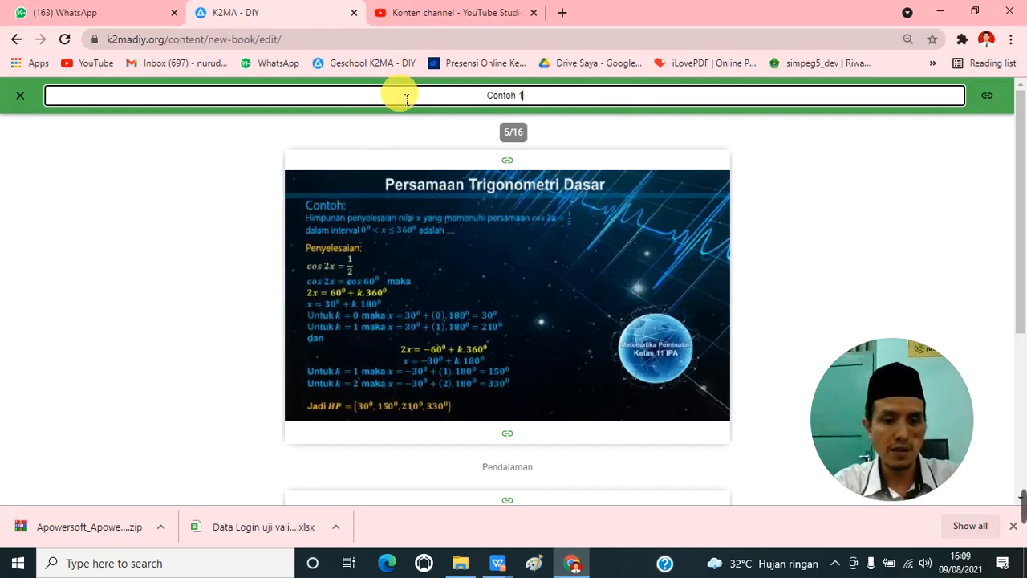
text(Persamaan Trigonomdetri)
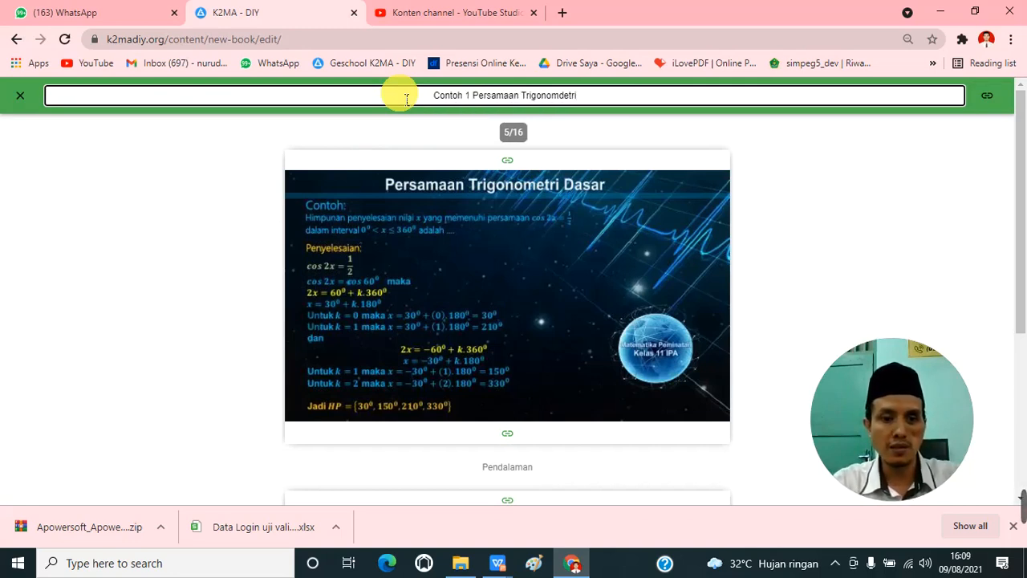
text( CDas)
key(BackSpace)
key(BackSpace)
key(BackSpace)
key(BackSpace)
text(Dasar)
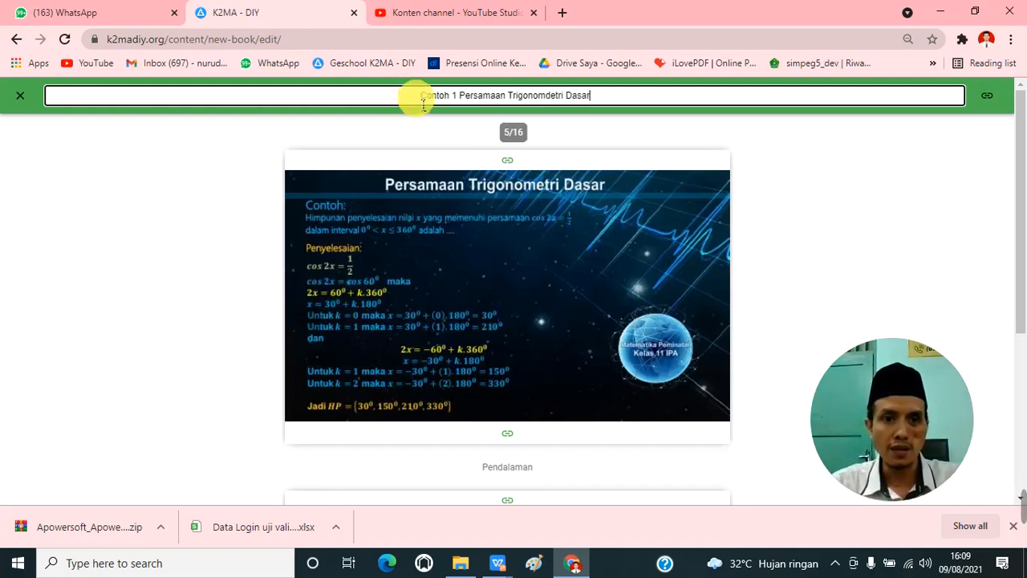
Step: Copy the topic of page 5 and reuse it on page 6 as "Contoh 2 Persamaan Trigonomdetri Dasar", returning to the page list
drag(419, 97, 608, 104)
key(ctrl+c)
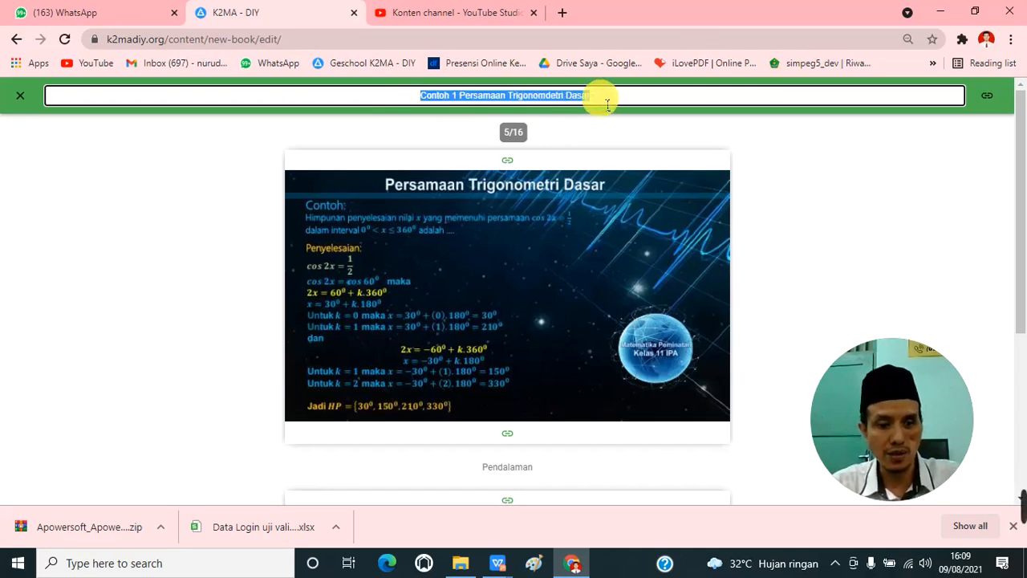
click(20, 97)
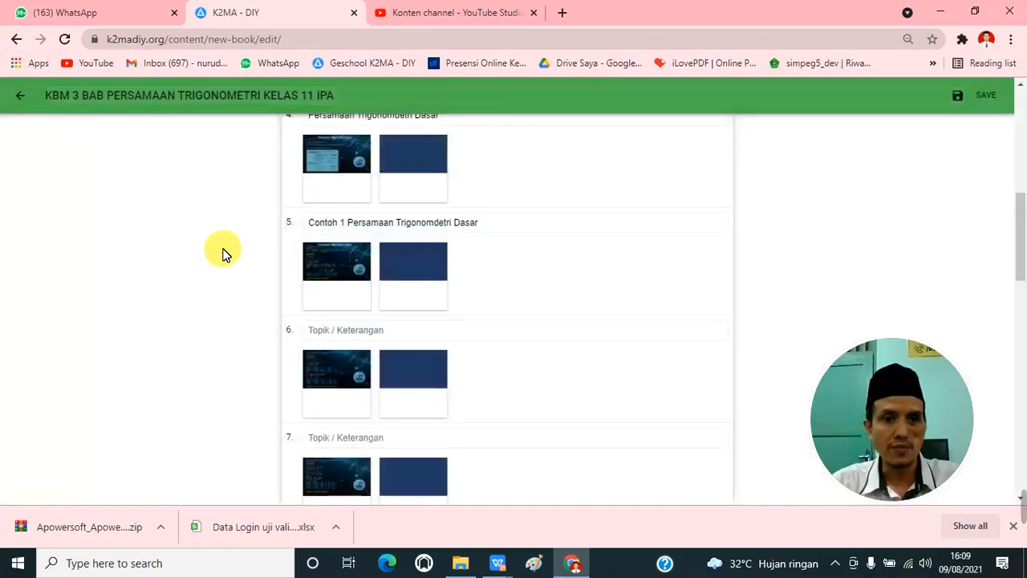
scroll(343, 341, down, 1)
click(337, 314)
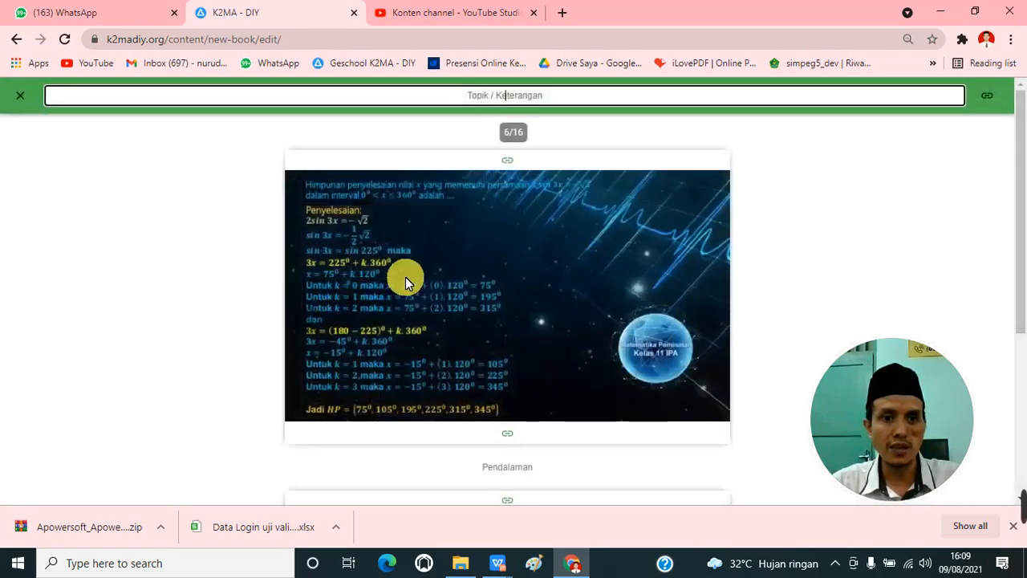
click(532, 94)
key(ctrl+v)
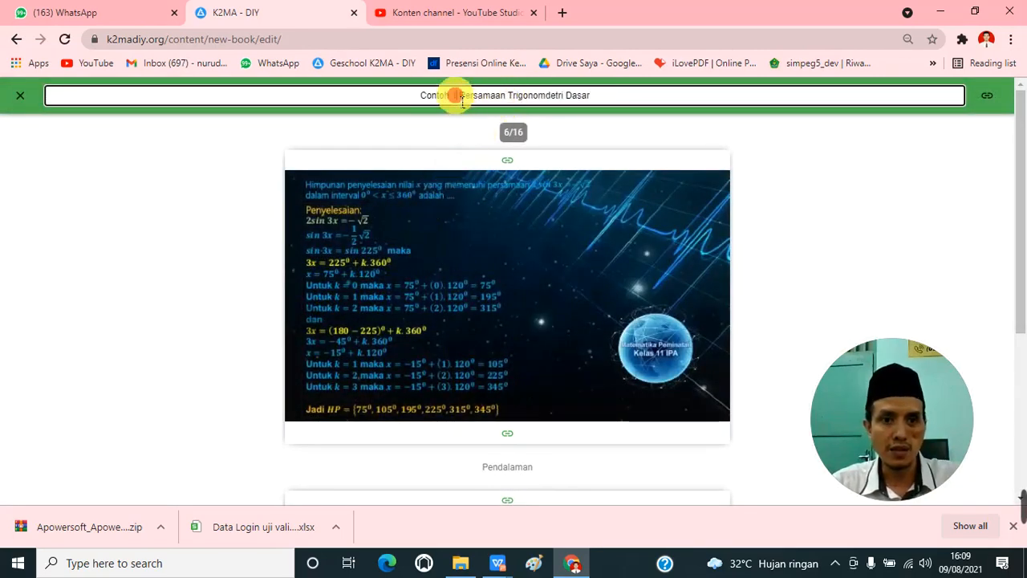
click(460, 100)
key(BackSpace)
text(2)
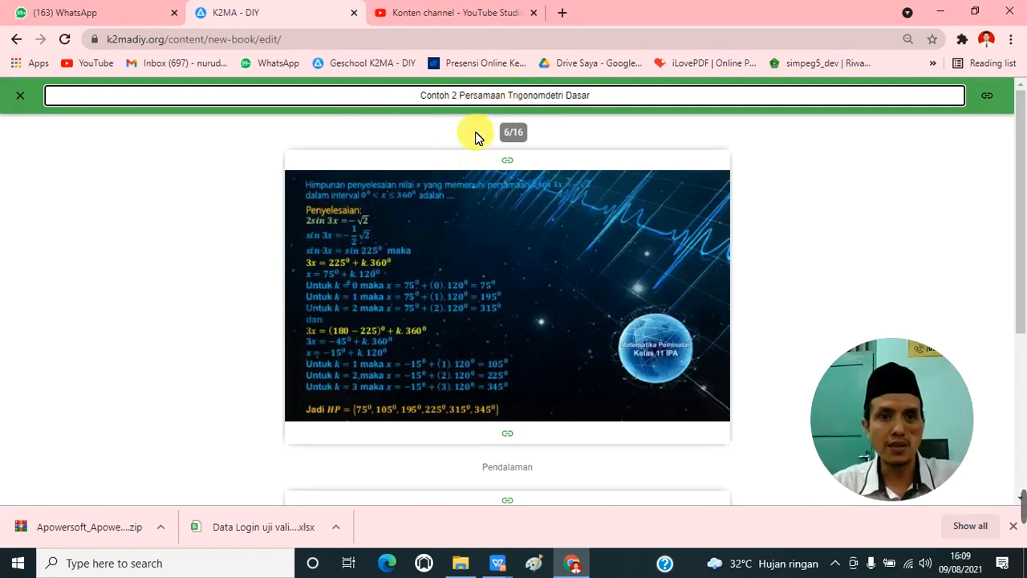
click(22, 95)
Step: Open page 7, enter "Contoh 3 Persamaan Trigonomdetri Dasar" as its topic based on the copied text, and return to the page list
scroll(367, 257, down, 2)
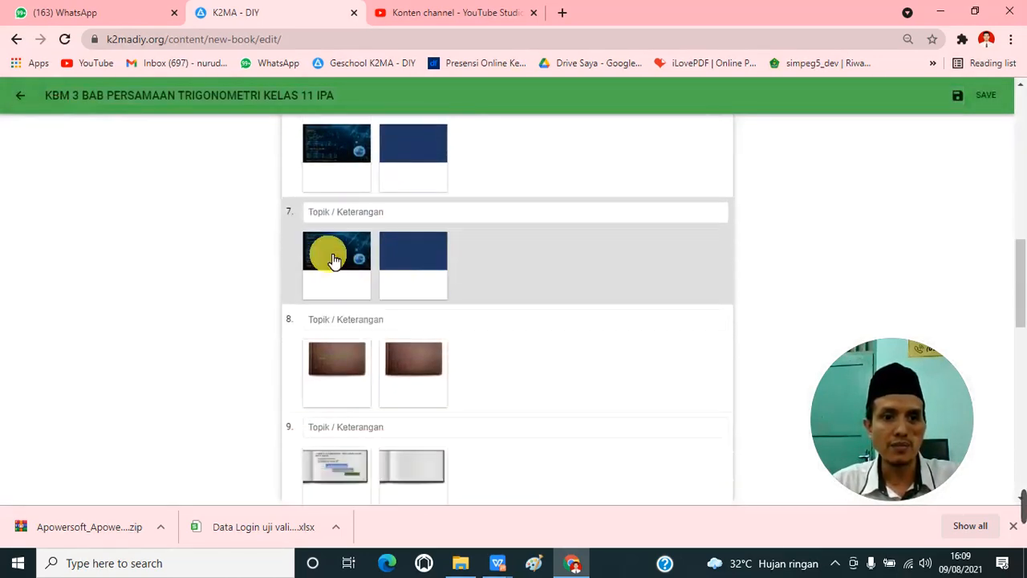
click(329, 255)
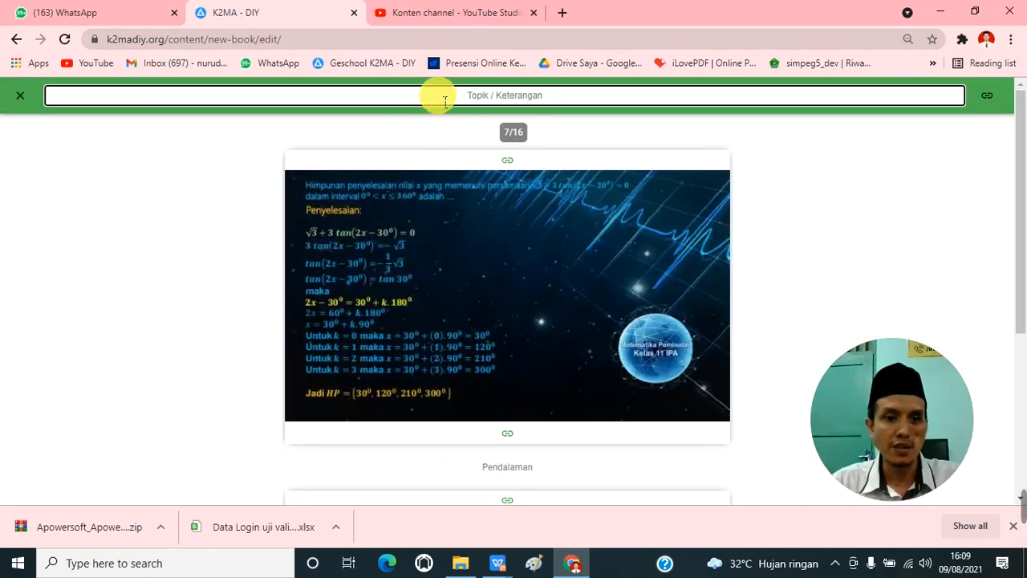
text(Contoh 1 Persamaan Trigonometri Dasar)
click(459, 95)
text(2)
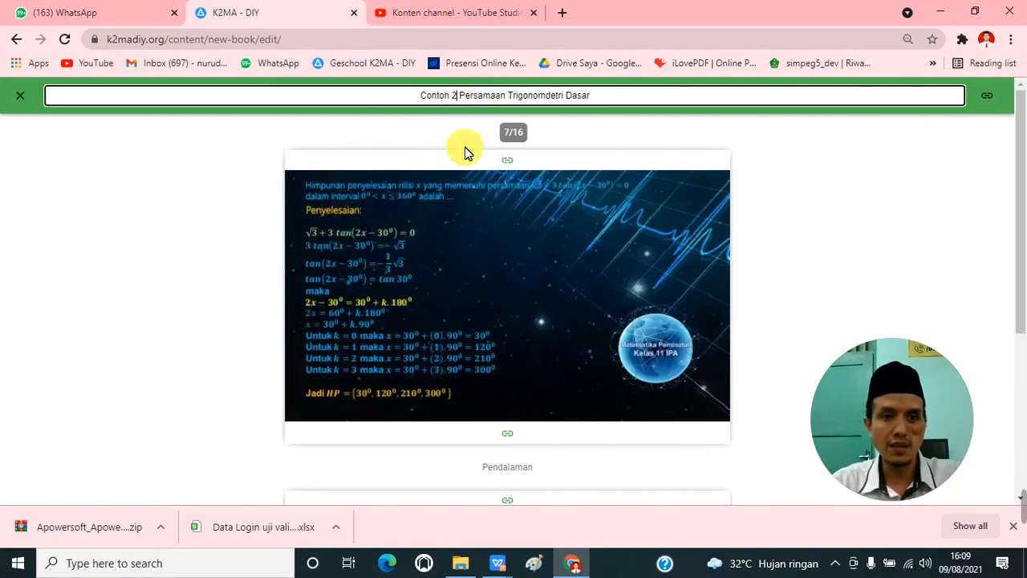
key(BackSpace)
text(3)
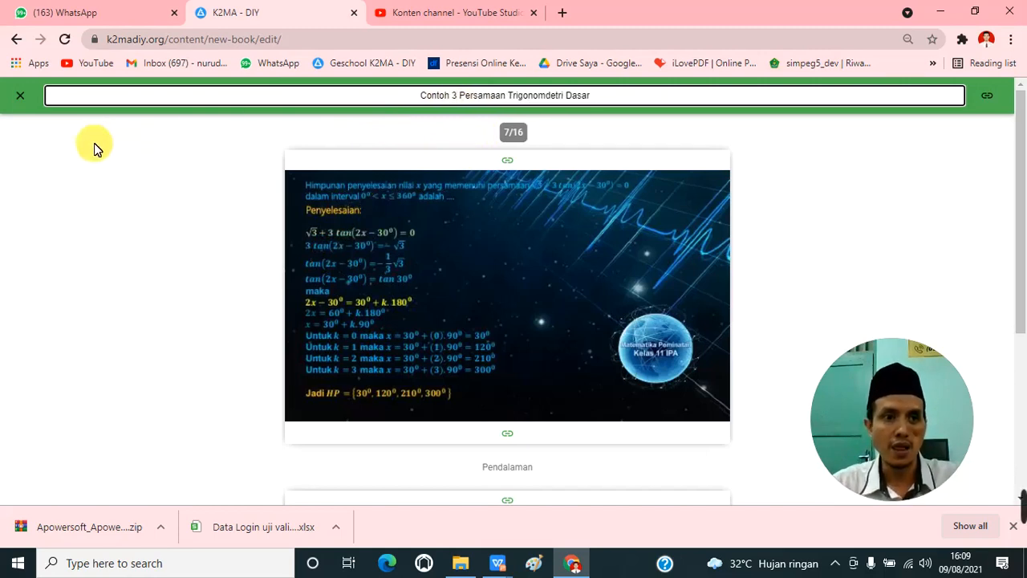
click(18, 98)
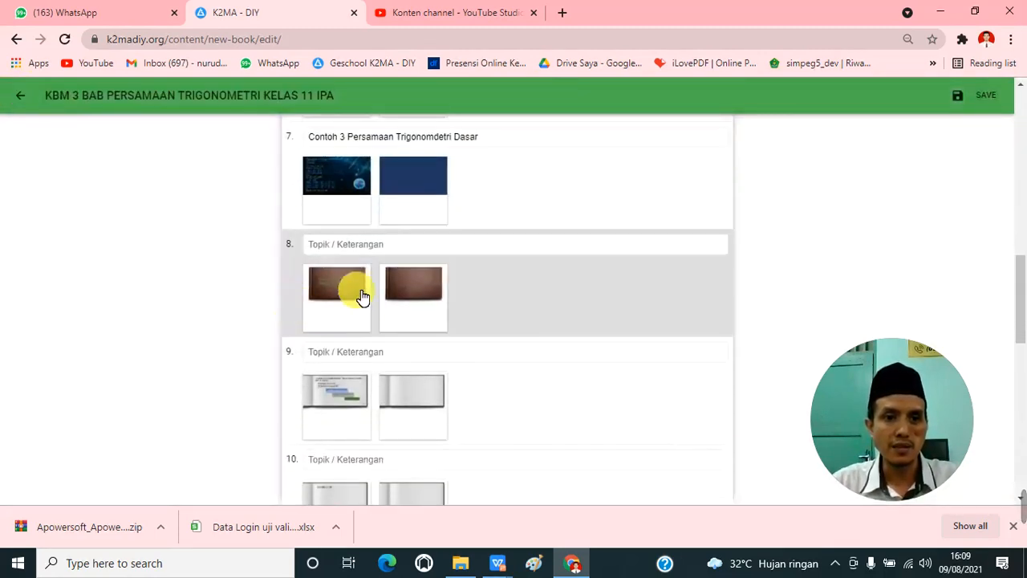
Step: Enter "Persamaan Trigonomdetri Bentuk Kuadrat" as the topic of page 8, copy that phrase and return to the page list
click(360, 283)
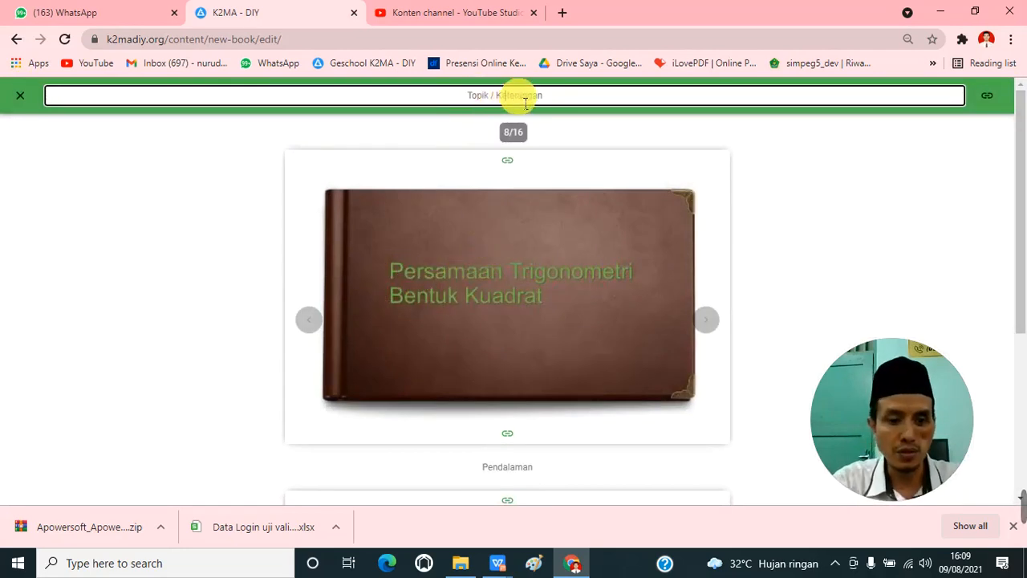
text(Contoh 1 Persamaan Trigonometri Dasar)
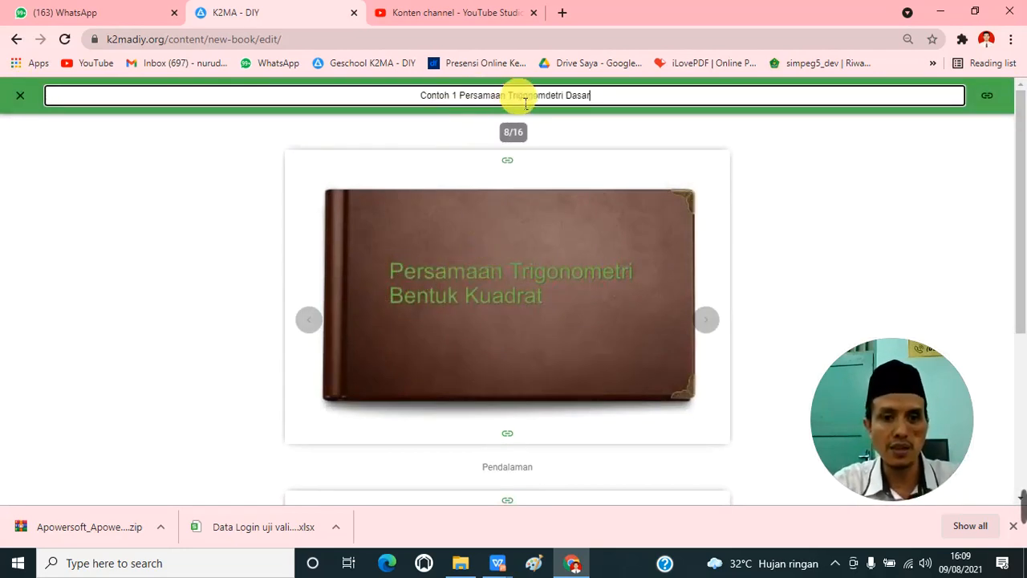
drag(459, 96, 407, 100)
key(BackSpace)
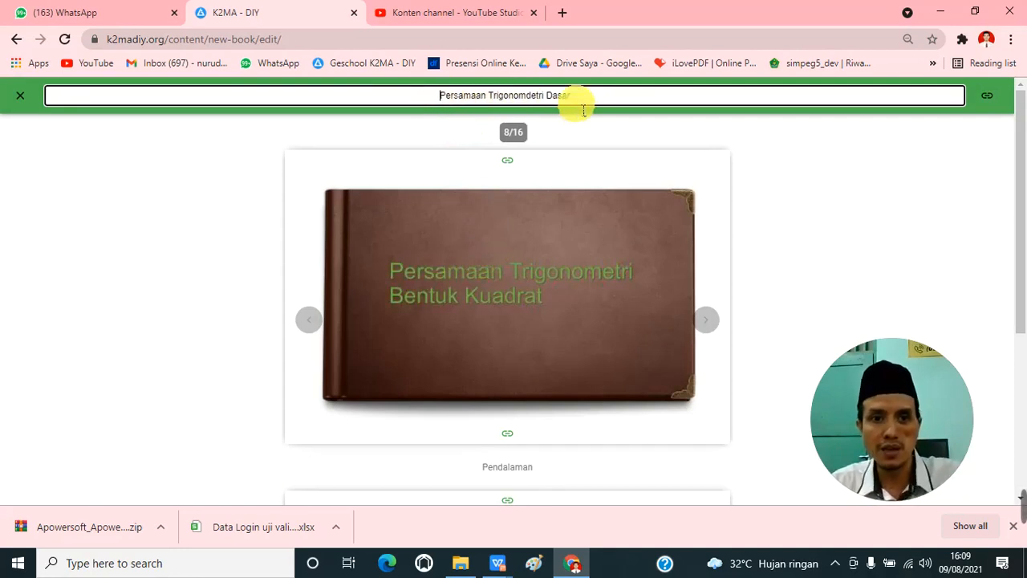
text(Bentukm)
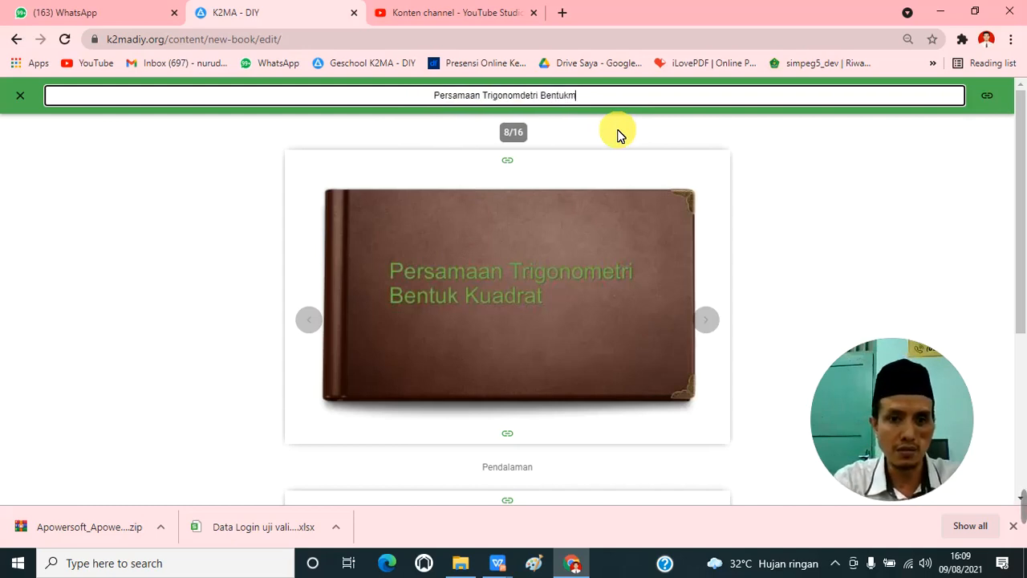
key(BackSpace)
text(K)
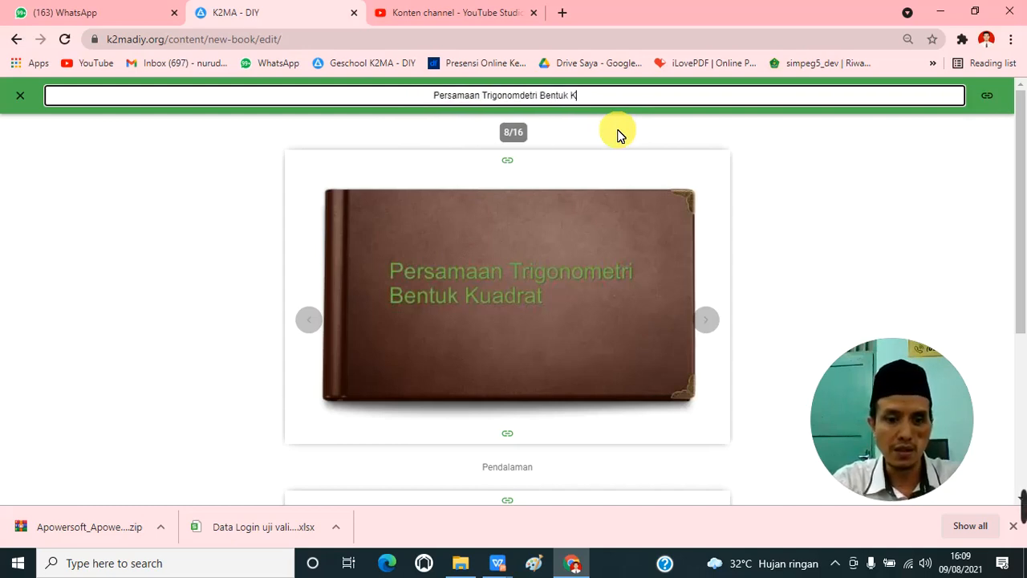
text(uadrat)
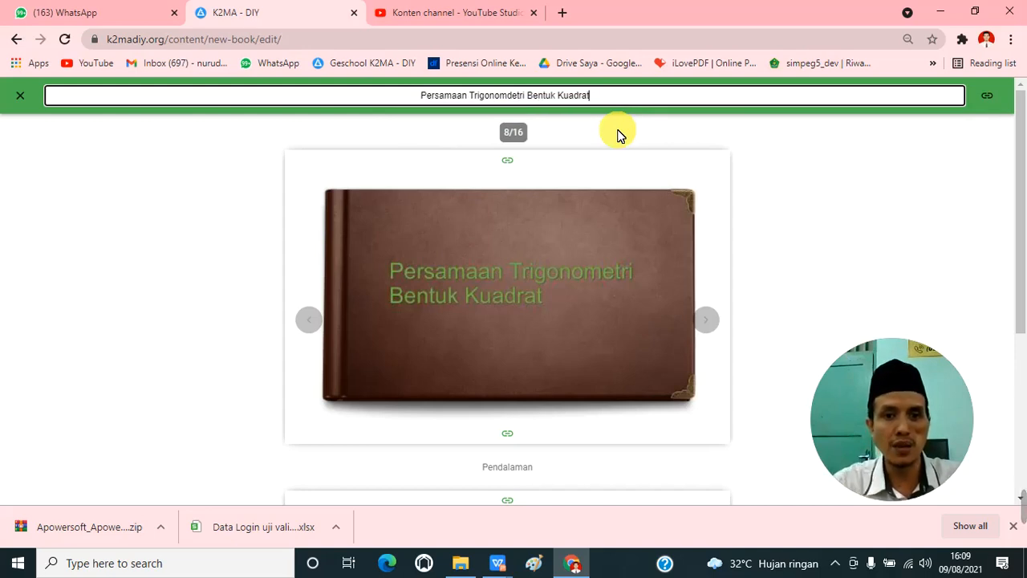
drag(421, 97, 618, 112)
key(ctrl+c)
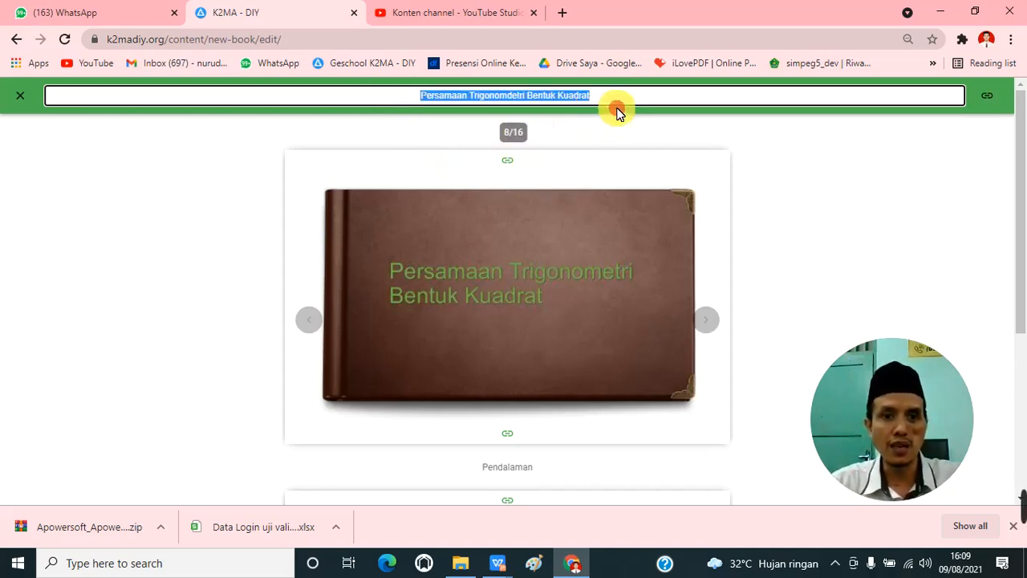
click(20, 96)
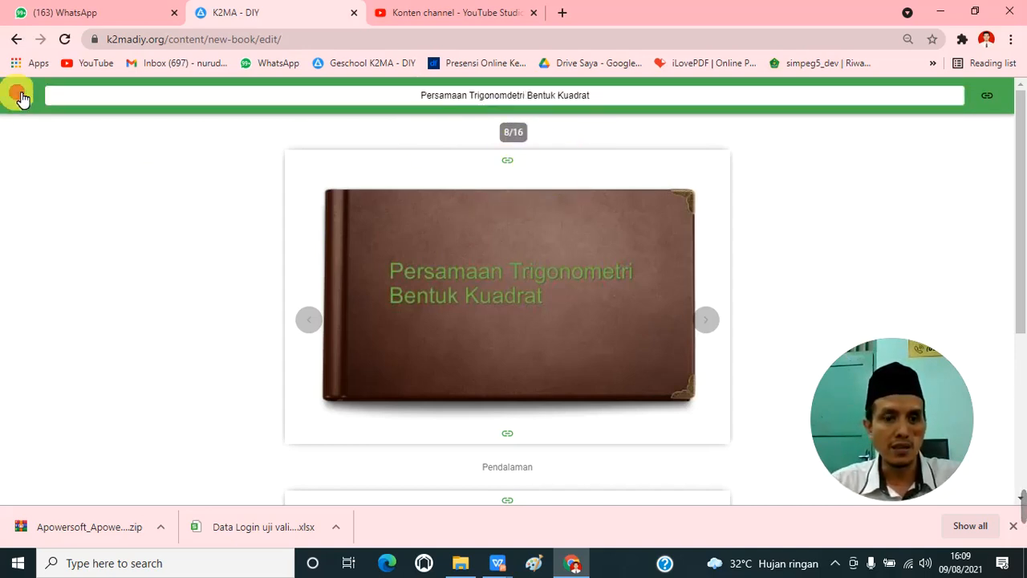
Step: Open page 9, enter "Langkah Penyelesaian Persamaan Trigonomdetri Bentuk Kuadrat" as its topic, and return to the page list
scroll(337, 225, down, 1)
click(372, 313)
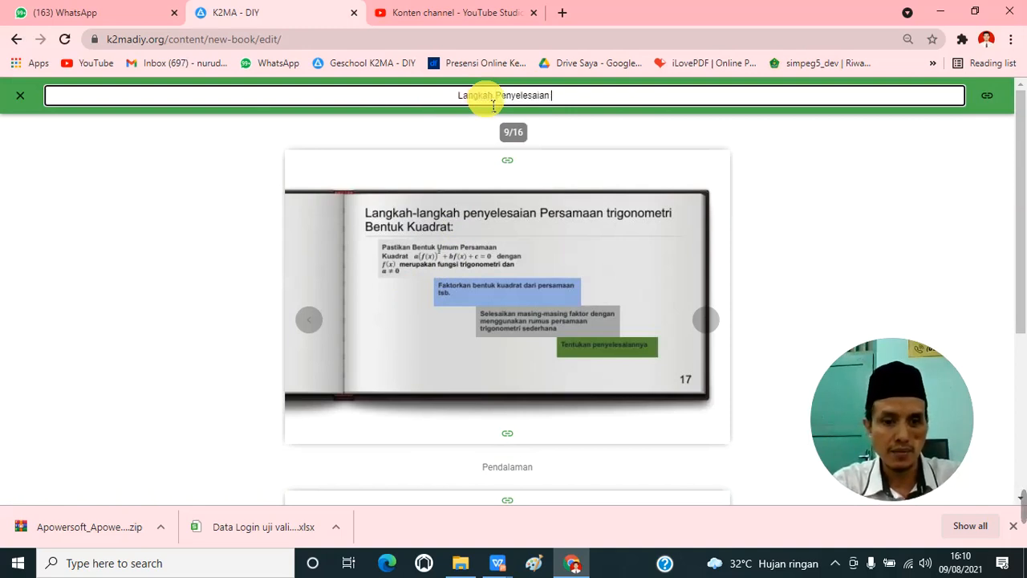
key(ctrl+v)
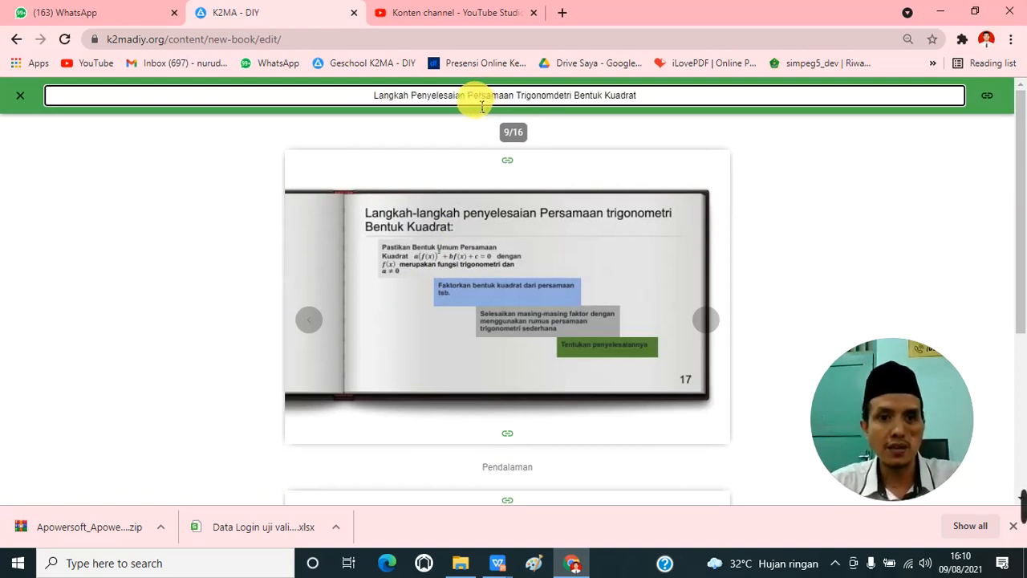
click(22, 96)
Step: Examine the contents of pages 10 and 11 and look over the remaining unlabelled pages in the list
scroll(386, 293, down, 1)
click(367, 275)
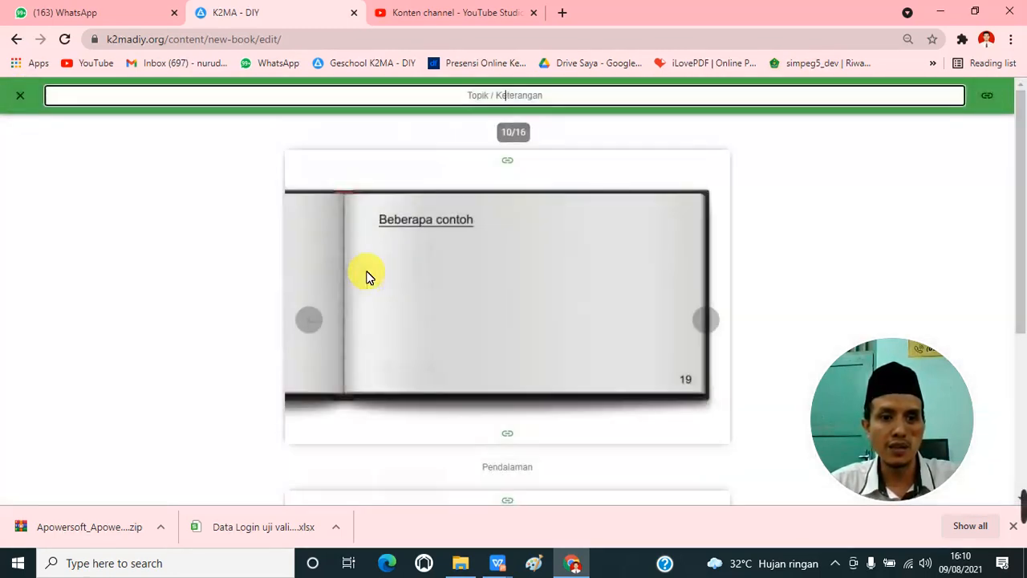
click(449, 264)
scroll(450, 272, down, 2)
scroll(451, 272, down, 2)
scroll(453, 273, up, 3)
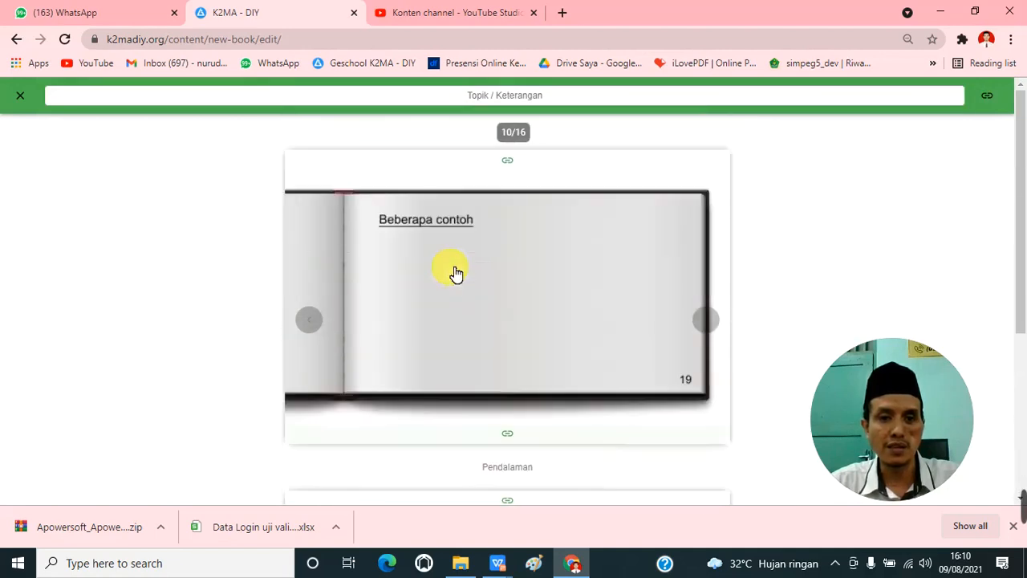
click(20, 95)
click(341, 382)
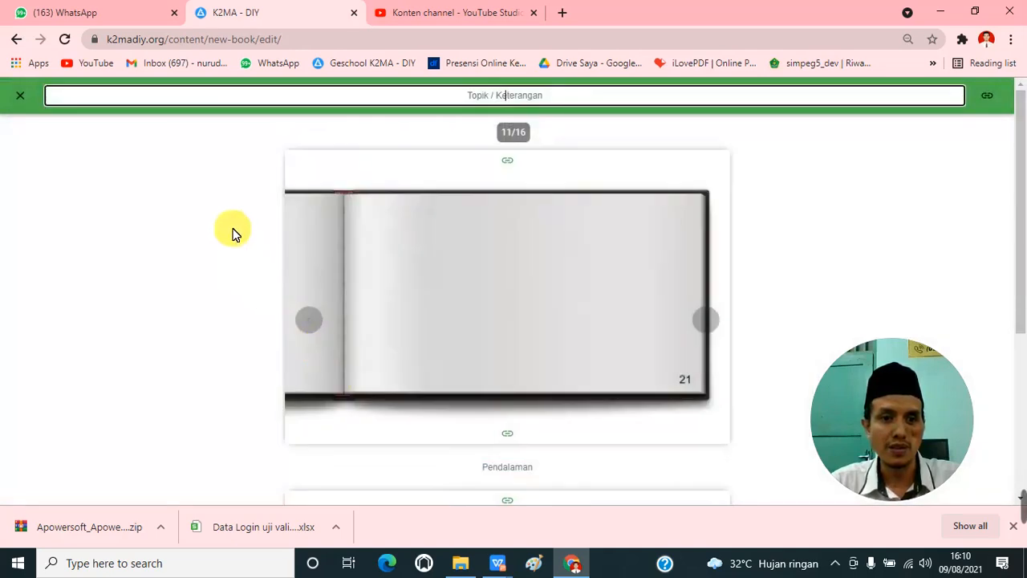
click(32, 101)
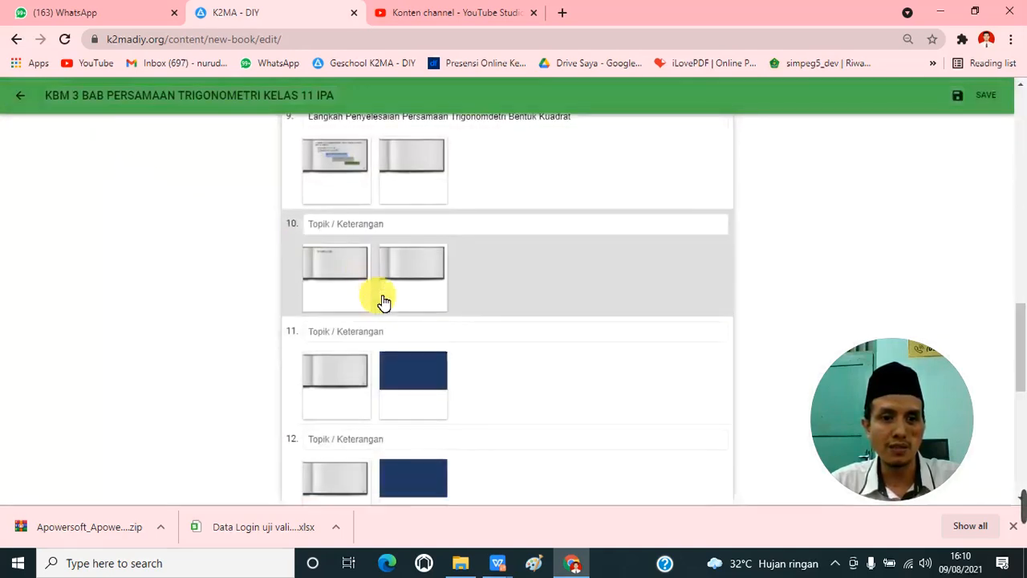
scroll(377, 299, down, 3)
scroll(384, 301, down, 3)
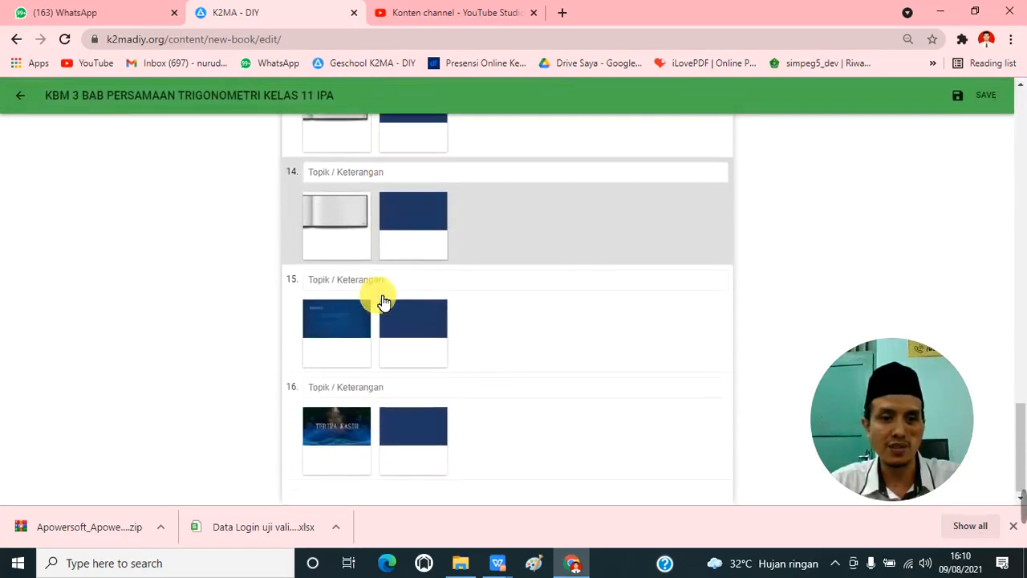
scroll(384, 301, up, 7)
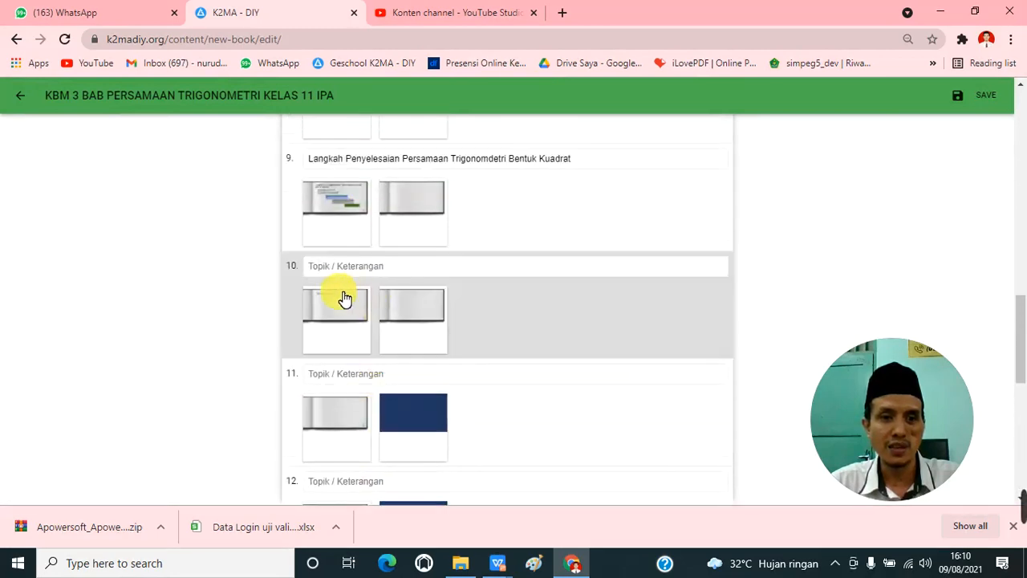
Step: Enter "Contoh 1 Persamaan Trigonomdetri Bentuk Kuadrat" as the topic of page 10, copy it and return to the page list
click(333, 308)
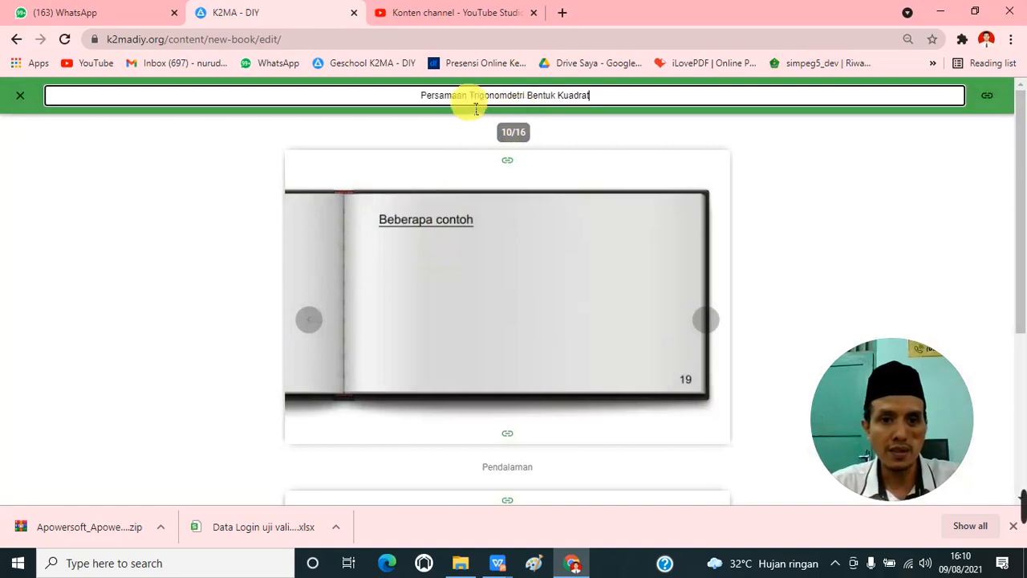
text(Contoh)
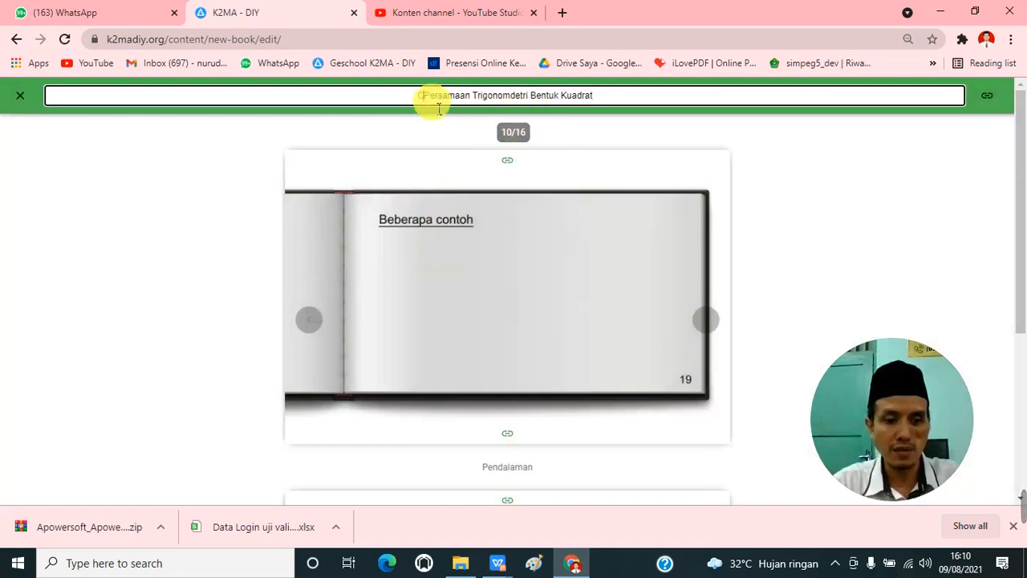
text( 1)
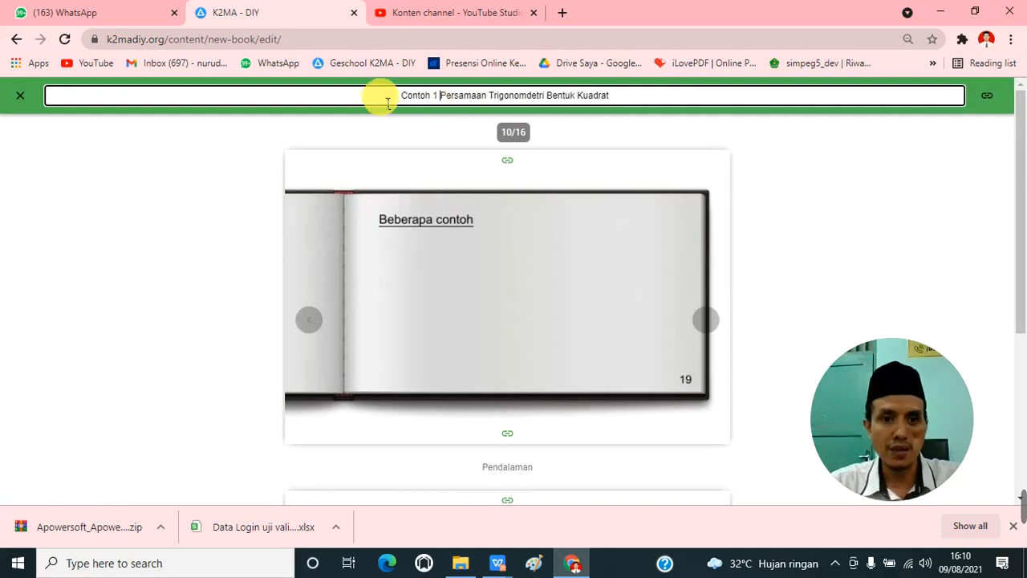
drag(395, 95, 632, 96)
key(ctrl+c)
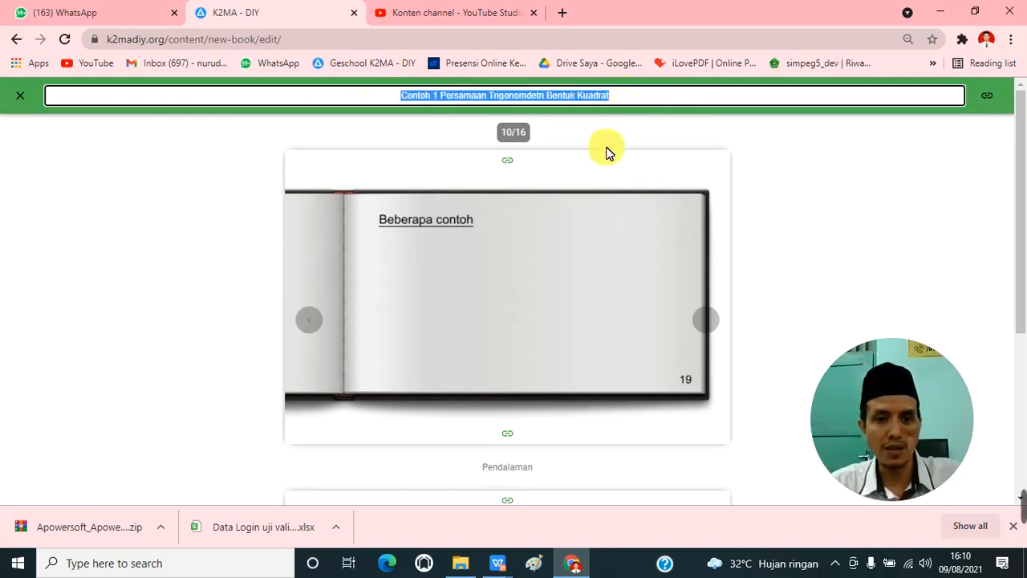
click(20, 96)
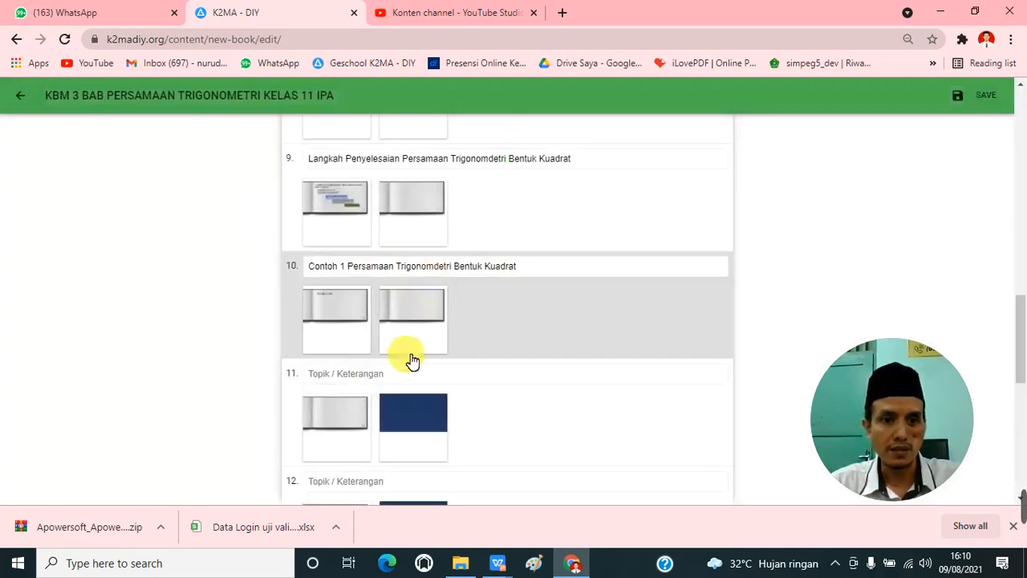
Step: Open page 11, enter "Contoh 2 Persamaan Trigonomdetri Bentuk Kuadrat" as its topic using the copied text, and return to the page list
click(389, 399)
click(470, 96)
key(ctrl+v)
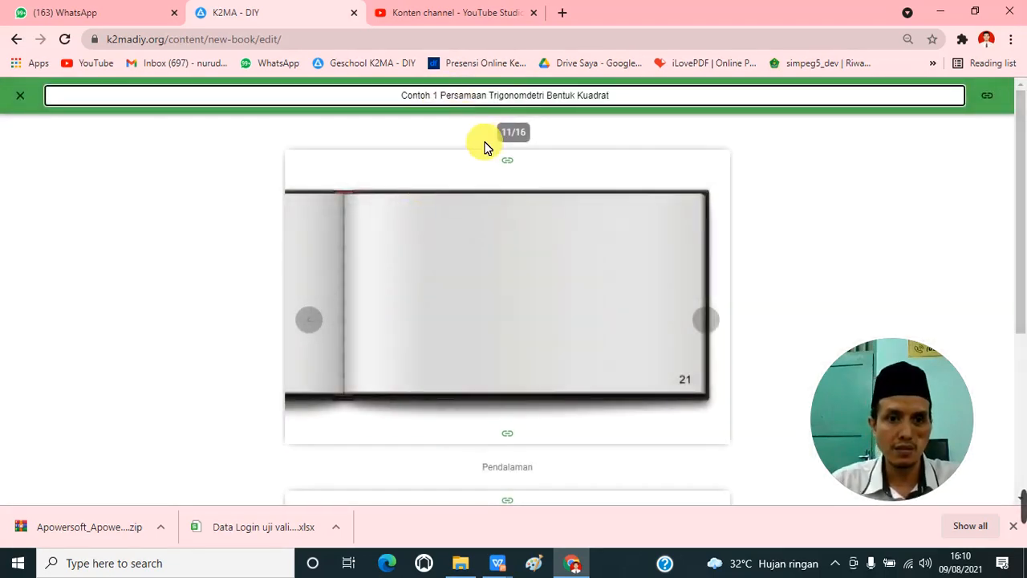
key(BackSpace)
text(2)
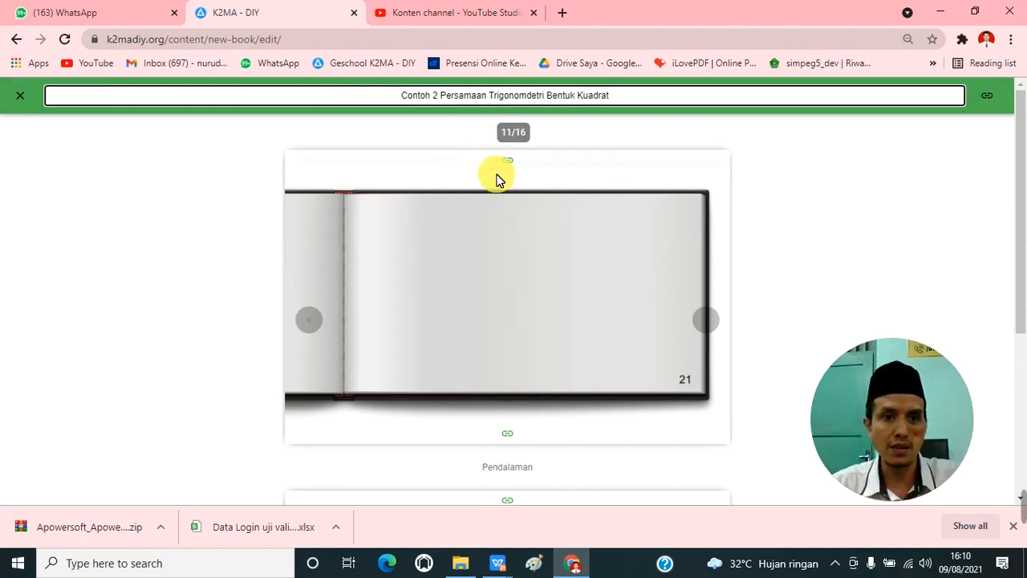
click(20, 95)
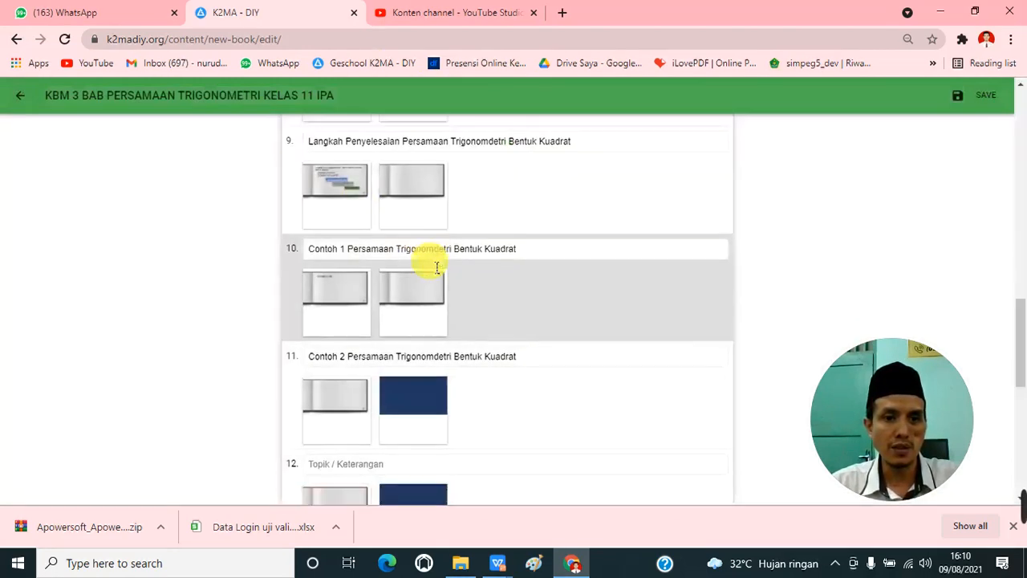
Step: Open page 12, enter "Contoh 3 Persamaan Trigonomdetri Bentuk Kuadrat" as its topic using the copied text, and return to the page list
scroll(401, 285, down, 1)
click(360, 291)
click(468, 95)
click(472, 102)
text(Contoh 2 Persamaan Trigonomdetri Bentuk Kuadrat)
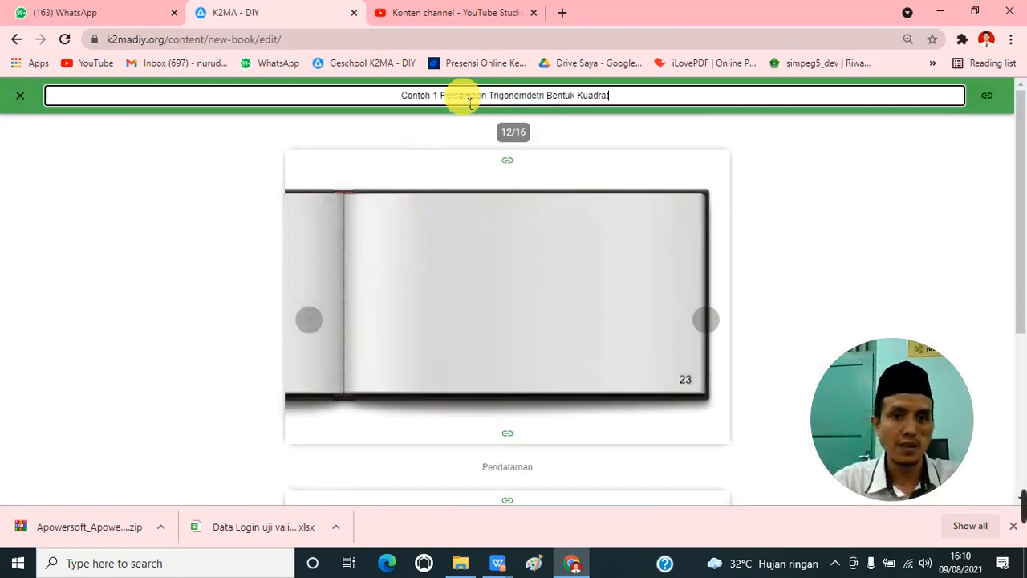
click(440, 95)
key(BackSpace)
text(3)
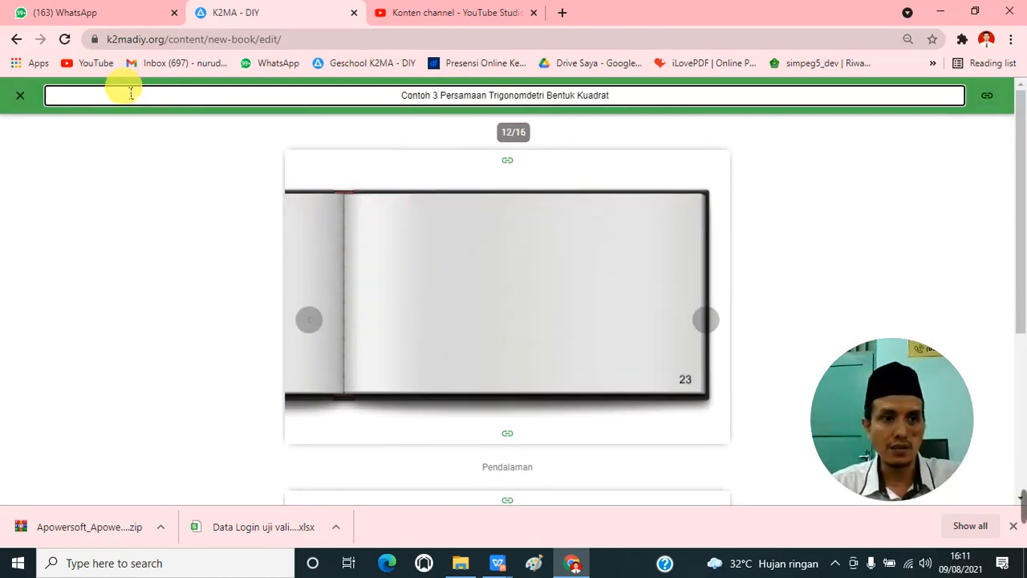
click(22, 95)
Step: Open page 13, enter "Contoh 4 Persamaan Trigonomdetri Bentuk Kuadrat" as its topic using the copied text, and return to the page list
scroll(332, 345, down, 2)
scroll(344, 294, up, 1)
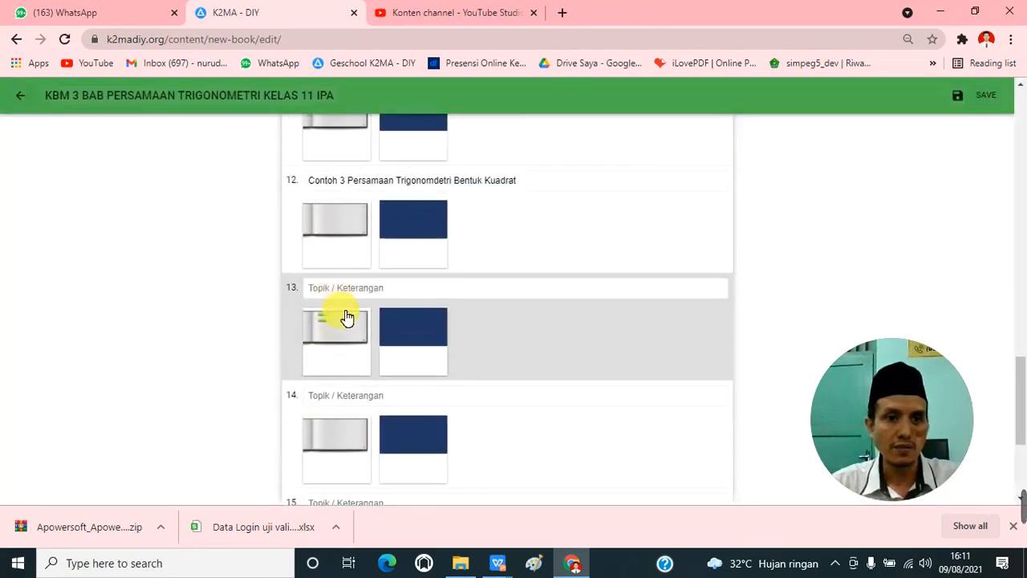
click(345, 330)
click(484, 95)
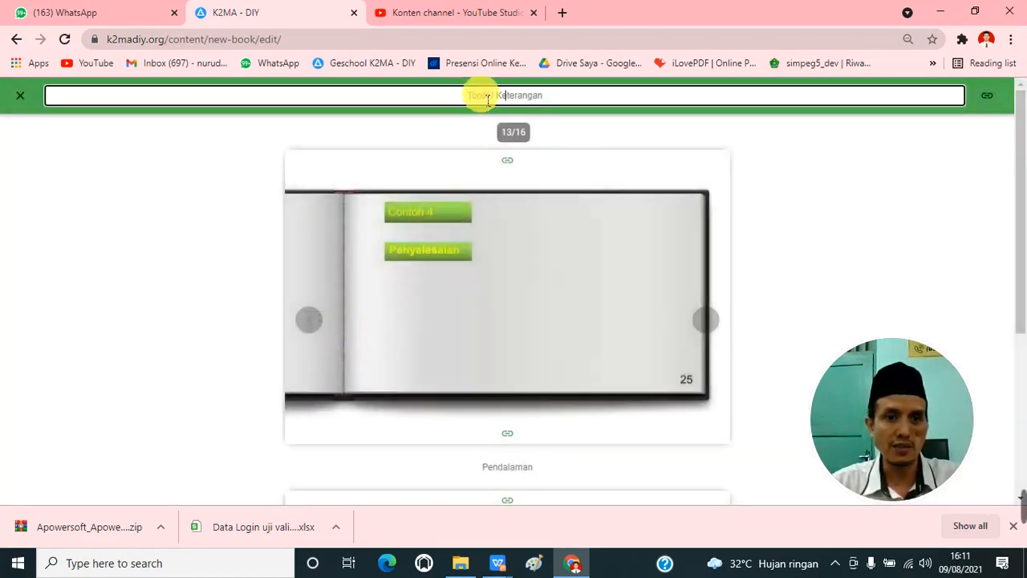
key(ctrl+v)
click(438, 95)
key(BackSpace)
text(4)
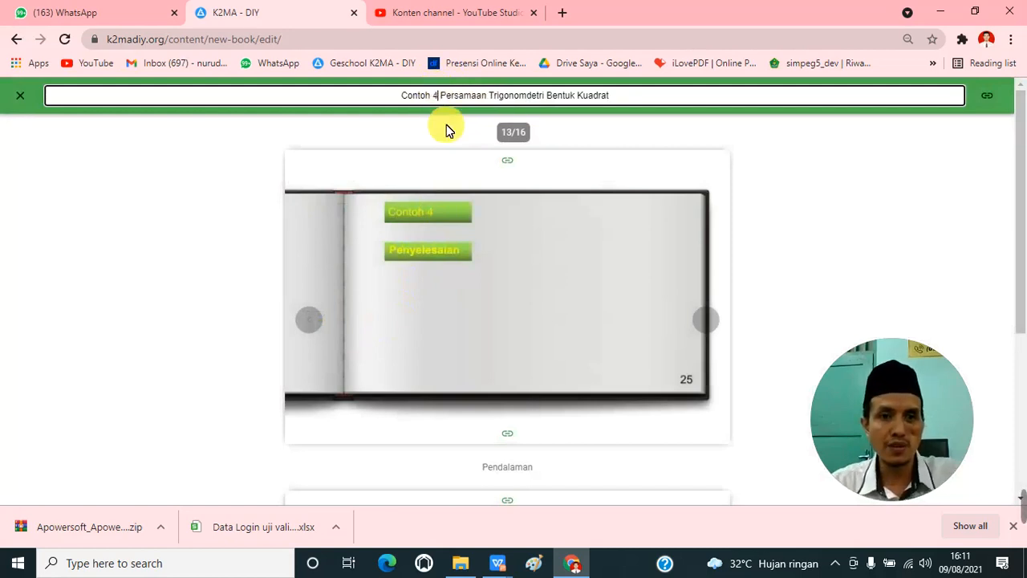
click(20, 97)
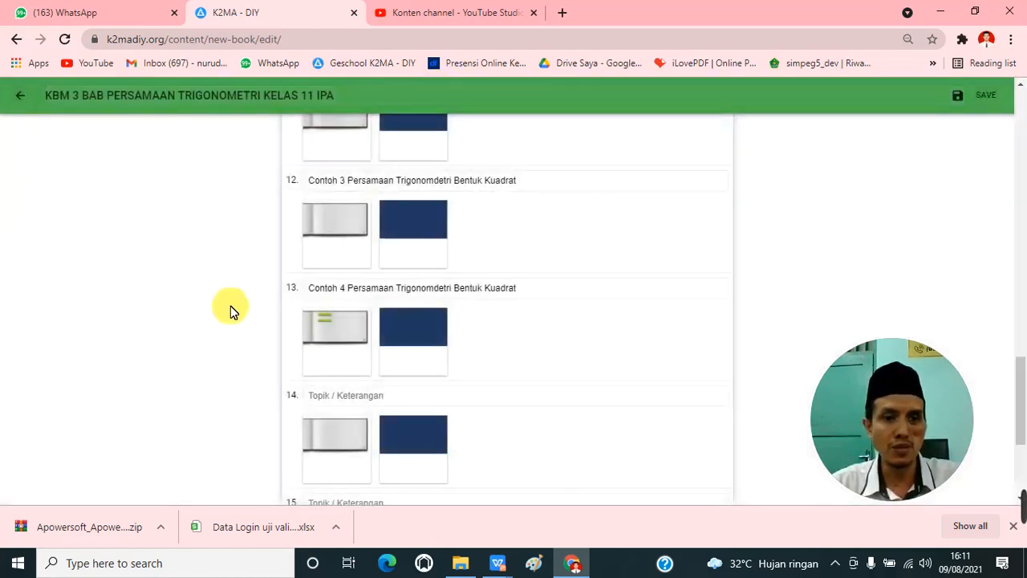
Step: Open page 14, enter "Contoh 5 Persamaan Trigonomdetri Bentuk Kuadrat" as its topic using the copied text, and return to the page list
scroll(310, 344, down, 2)
click(360, 297)
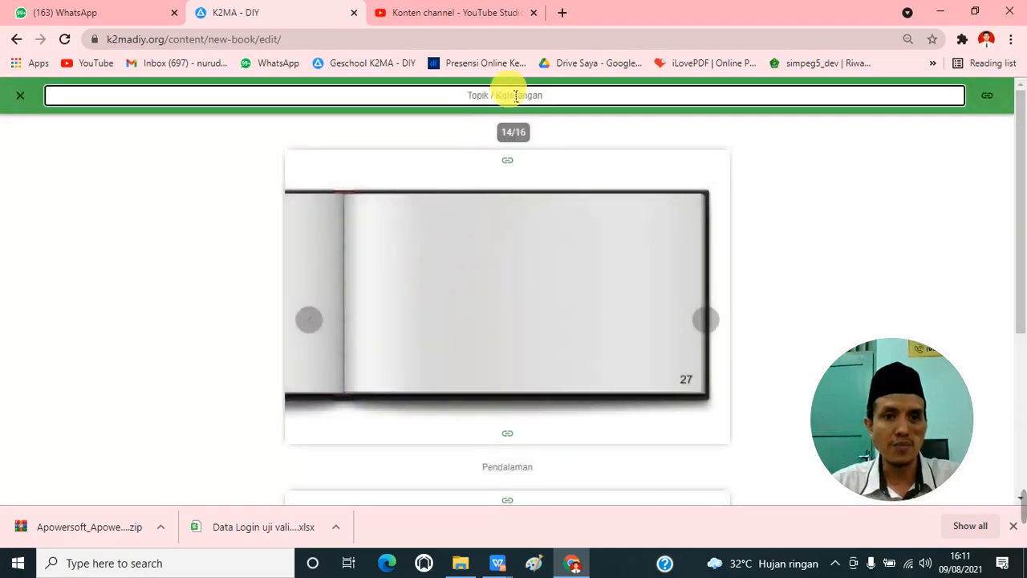
click(516, 95)
key(ctrl+v)
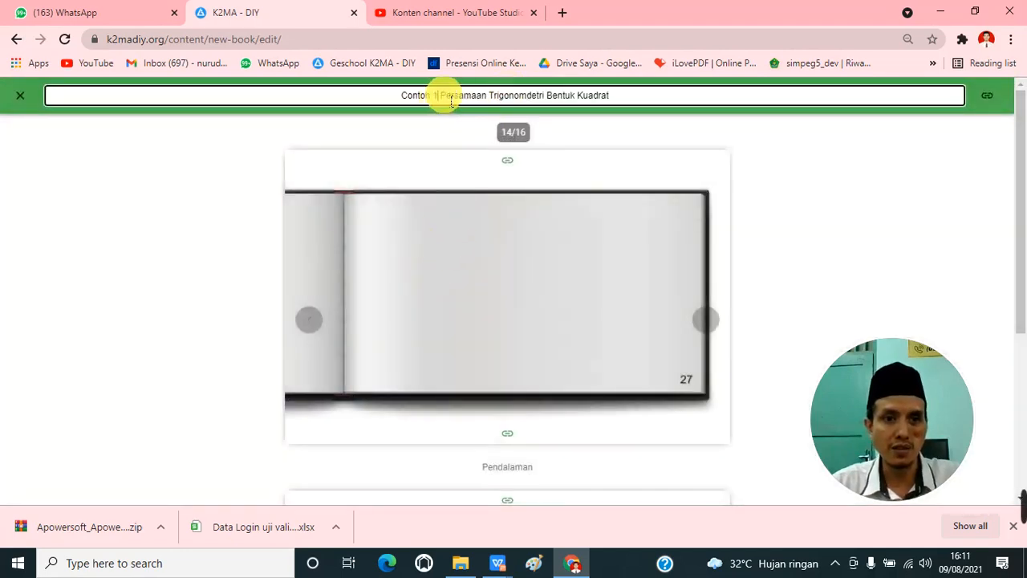
key(BackSpace)
text(5)
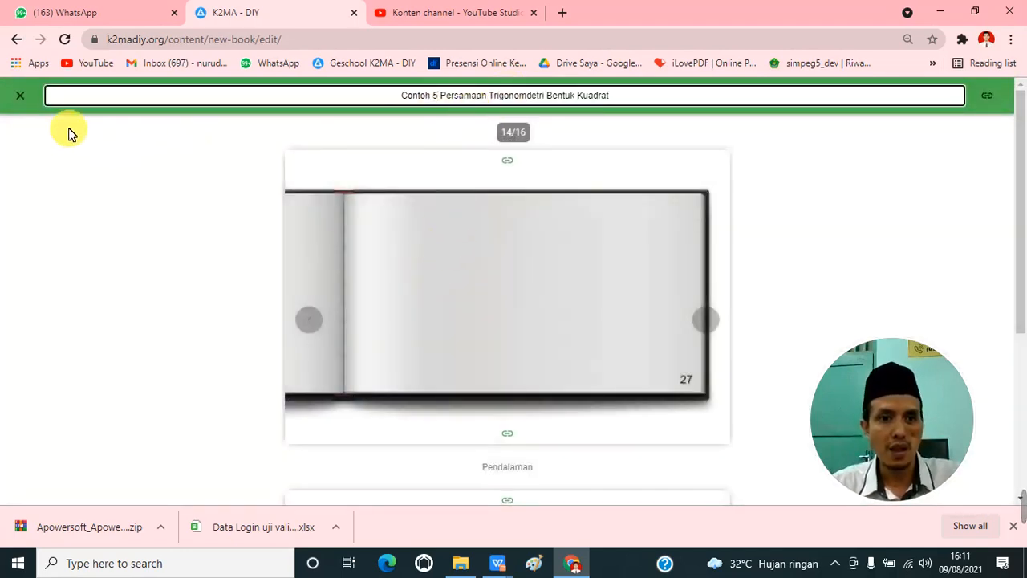
click(20, 95)
Step: Open page 15, enter "Referensi" as its topic and return to the page list
scroll(418, 301, down, 1)
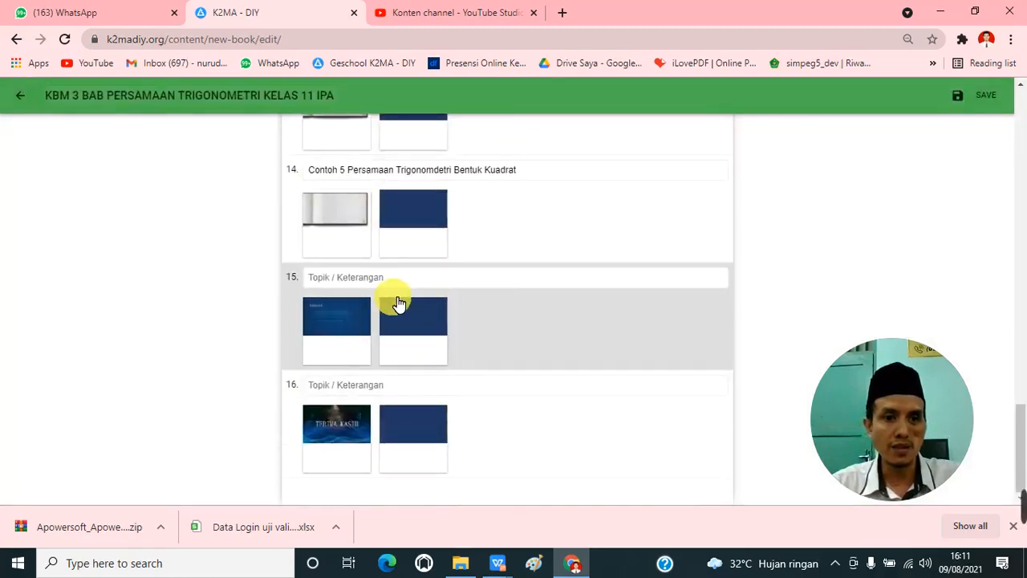
click(397, 303)
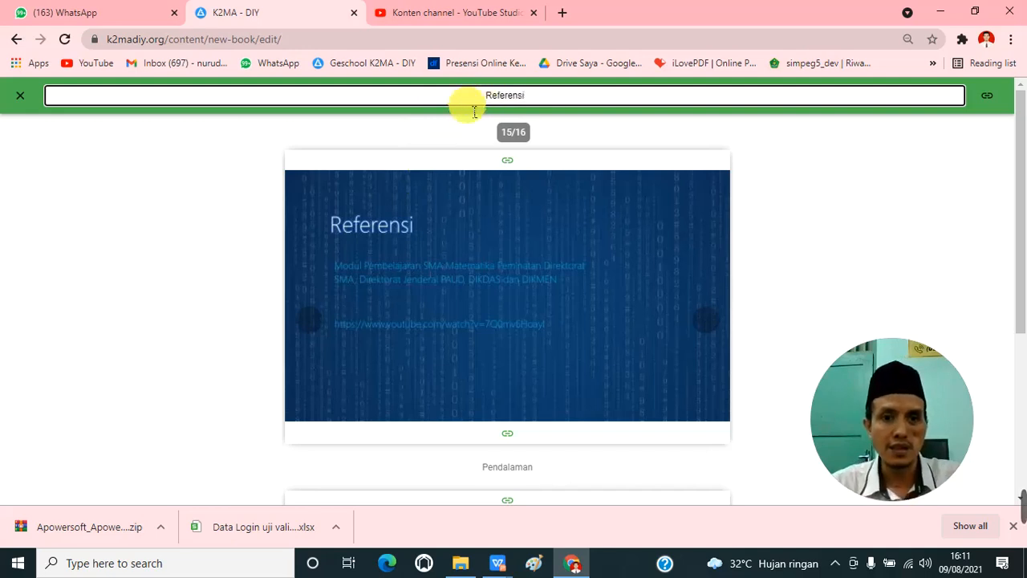
click(16, 95)
Step: Open page 16, enter "Terima kasih" as its topic and return to the page list
click(341, 398)
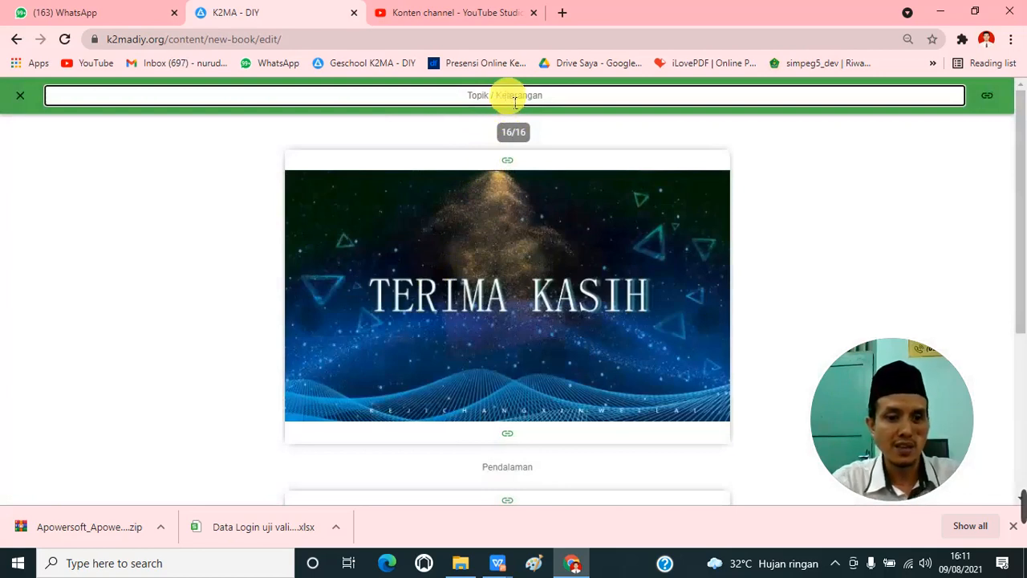
click(515, 100)
text(Te)
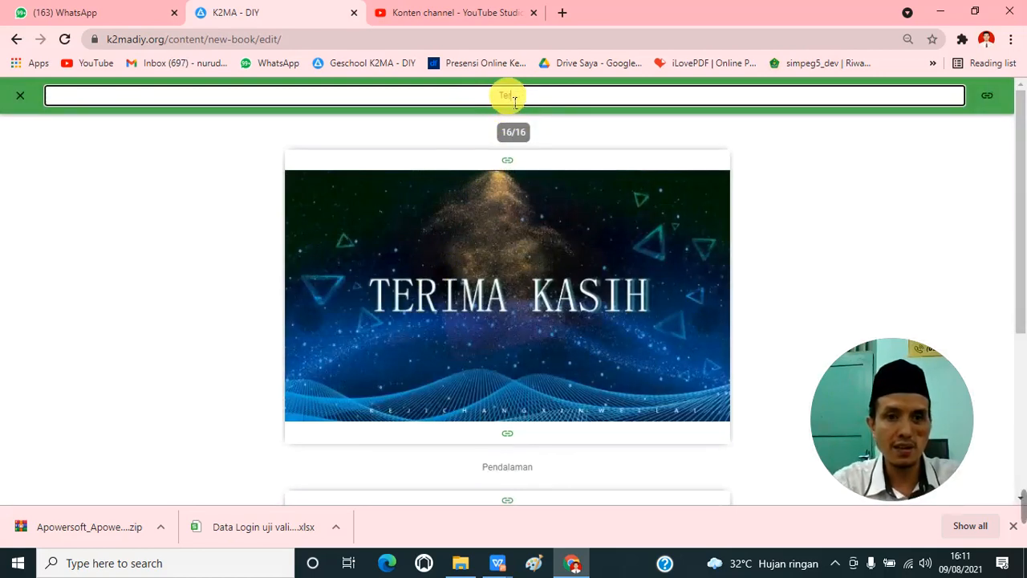
text(rima kasih)
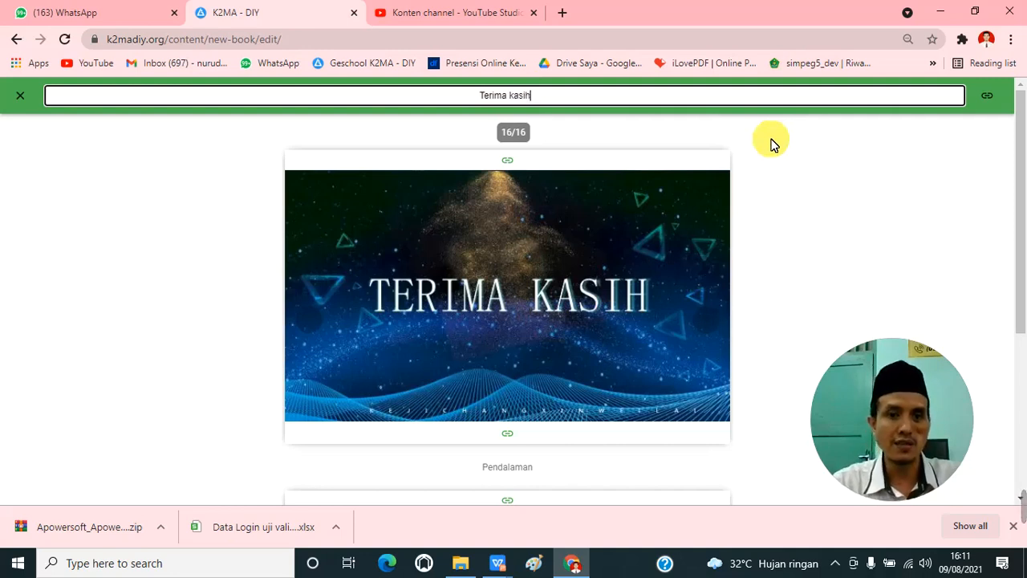
scroll(940, 142, down, 3)
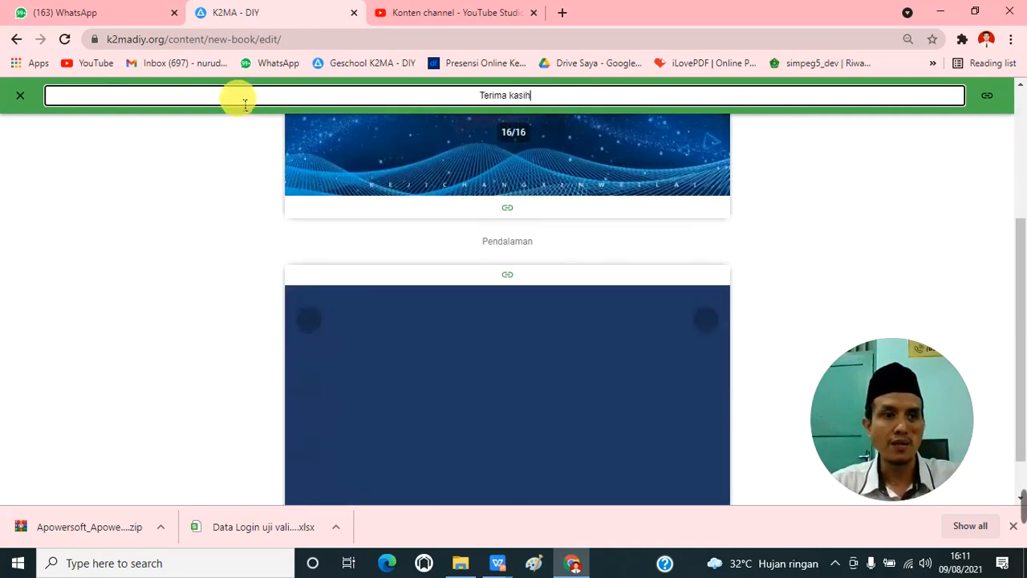
click(30, 98)
Step: Review the topics entered for the pages and save the new learning material
scroll(596, 362, up, 10)
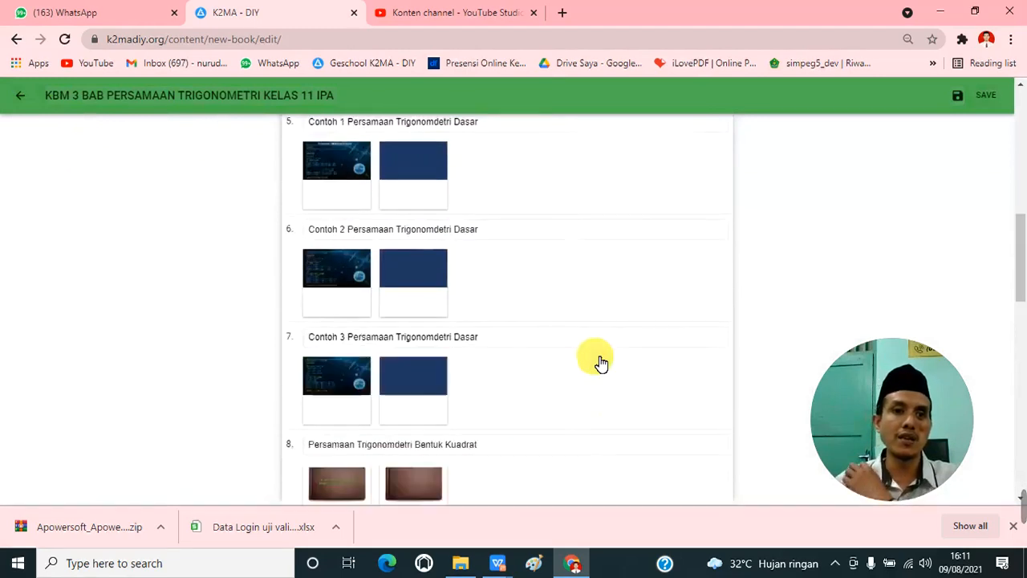
scroll(601, 362, up, 10)
scroll(598, 360, down, 8)
scroll(598, 359, up, 8)
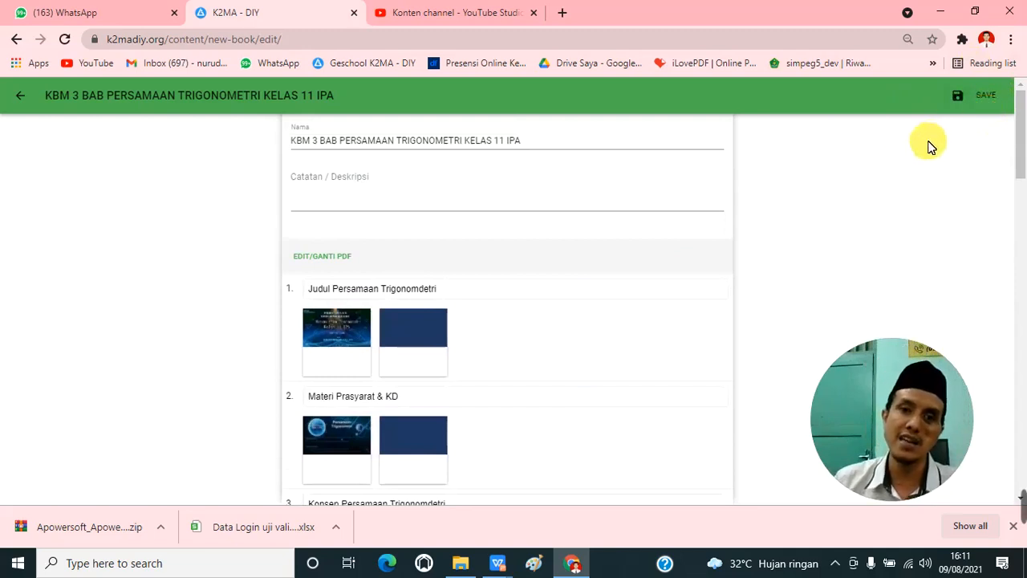
click(977, 105)
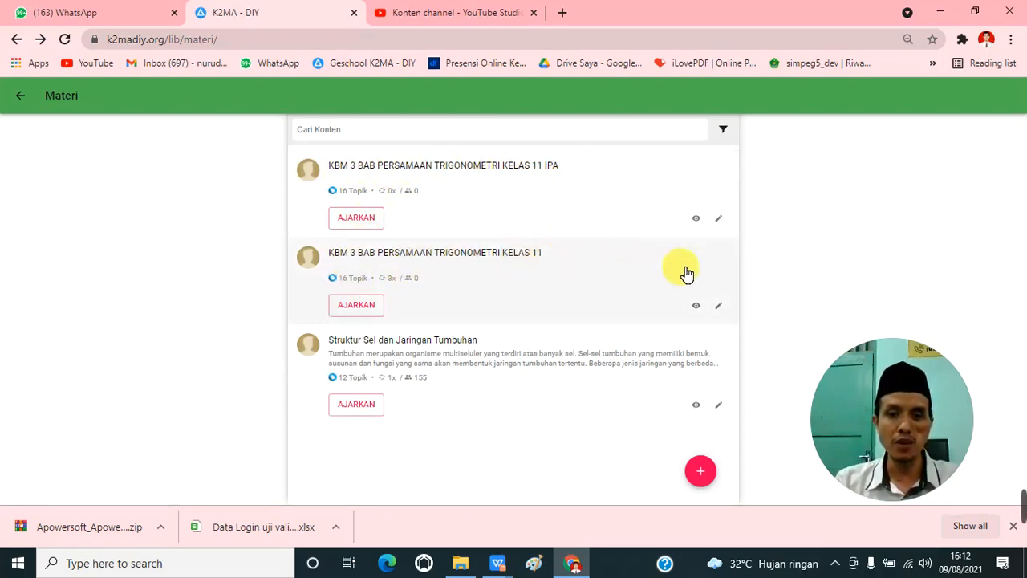
Step: Open the older material "KBM 3 BAB PERSAMAAN TRIGONOMETRI KELAS 11" for editing, look over its page topics, and return to the material list
click(718, 307)
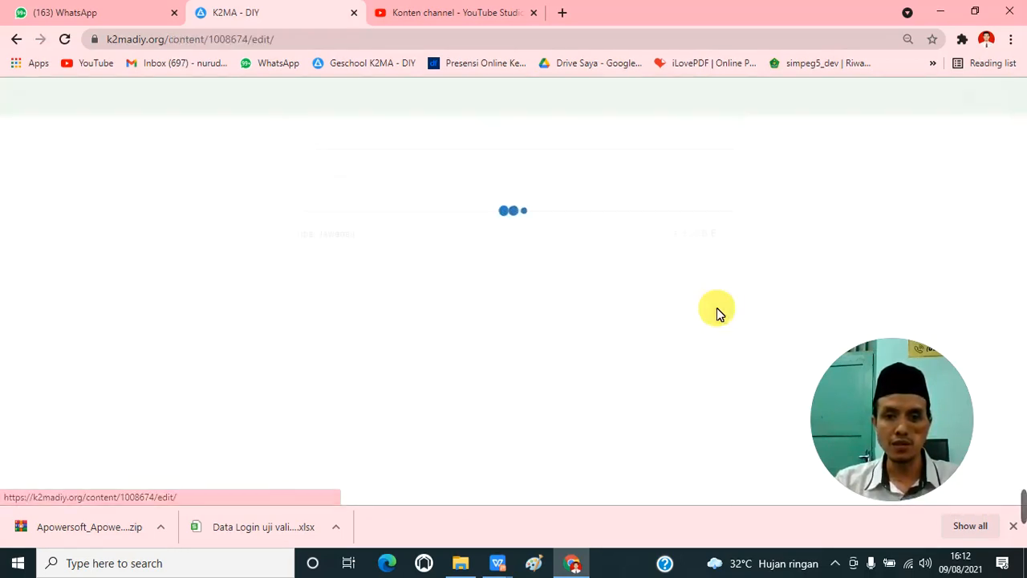
scroll(236, 152, down, 1)
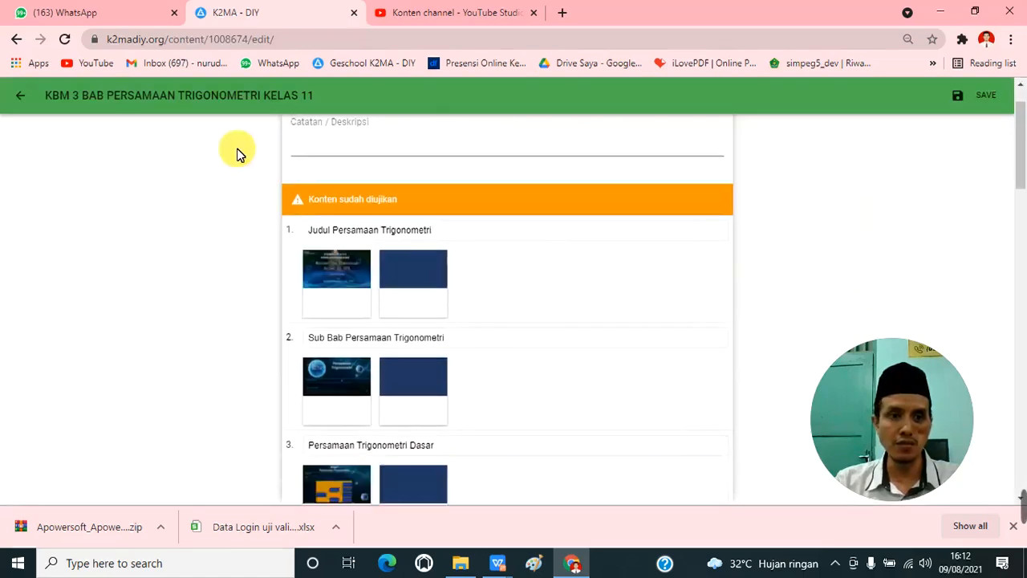
scroll(236, 151, up, 1)
scroll(317, 198, down, 1)
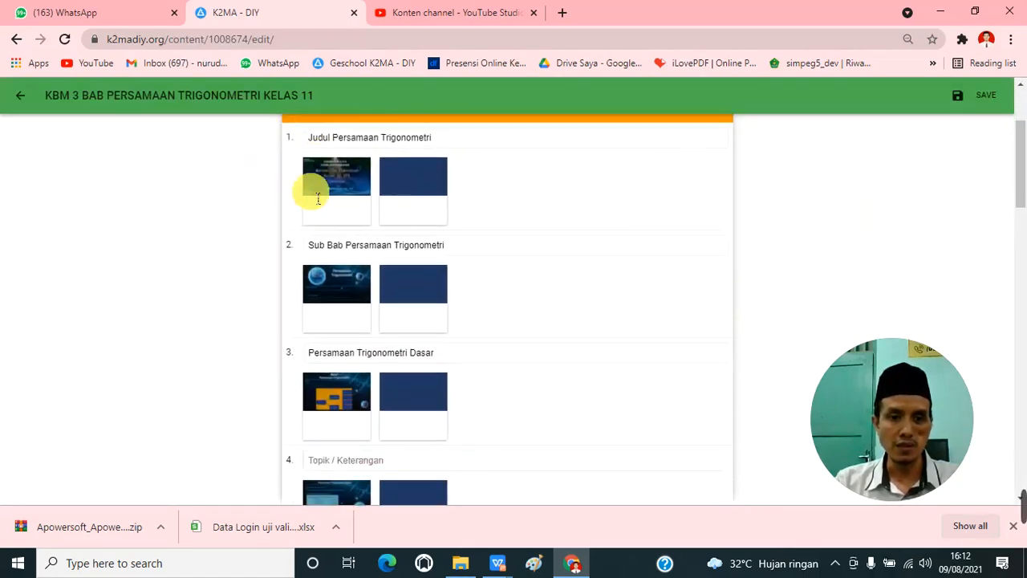
scroll(316, 199, up, 1)
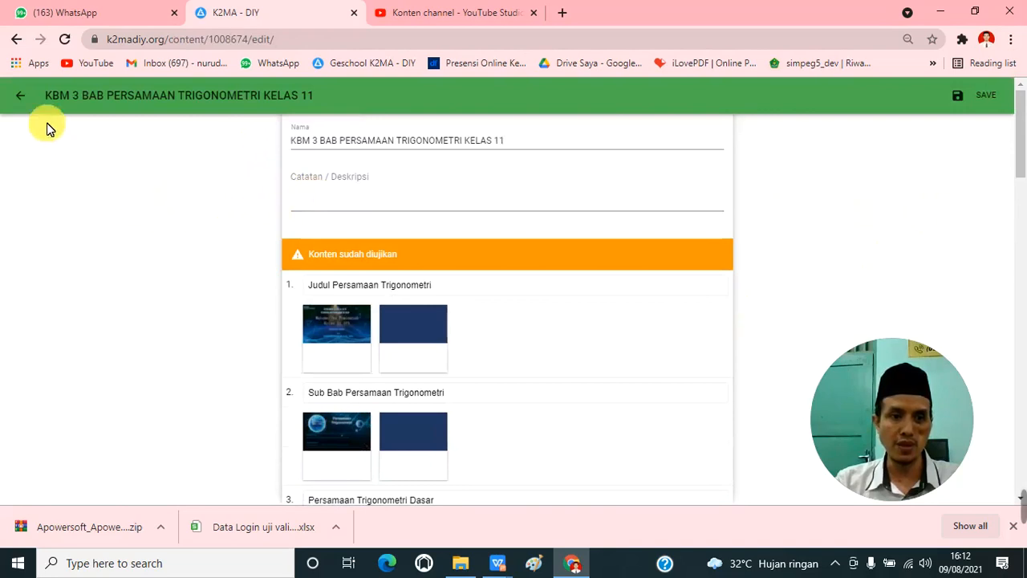
click(21, 95)
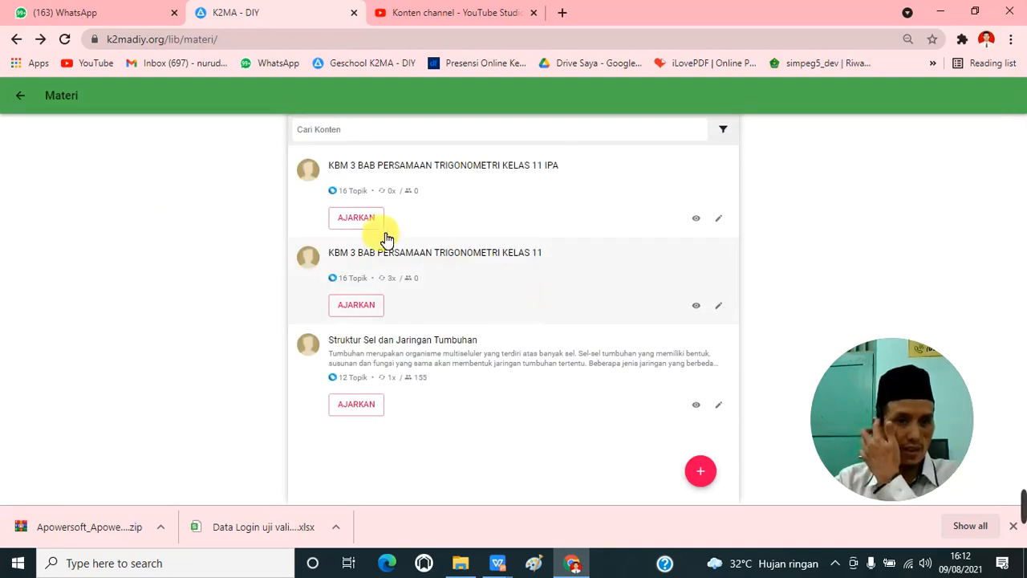
Step: Open the Ajarkan form for the KELAS 11 IPA material and copy "KBM 3 BAB PERSAMAAN TRIGONOMETRI KELAS 11 IPA" in as the title
click(356, 217)
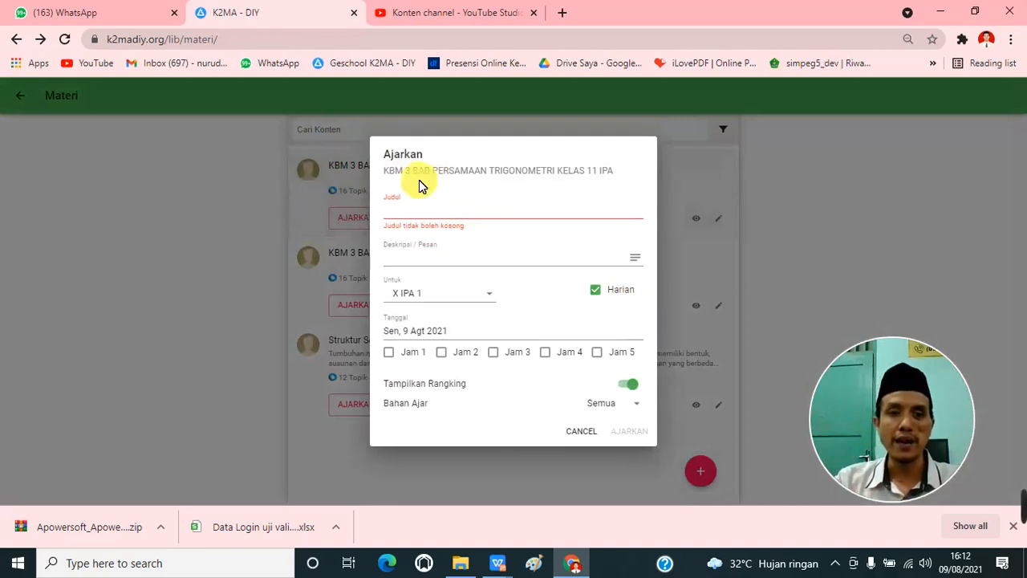
click(585, 431)
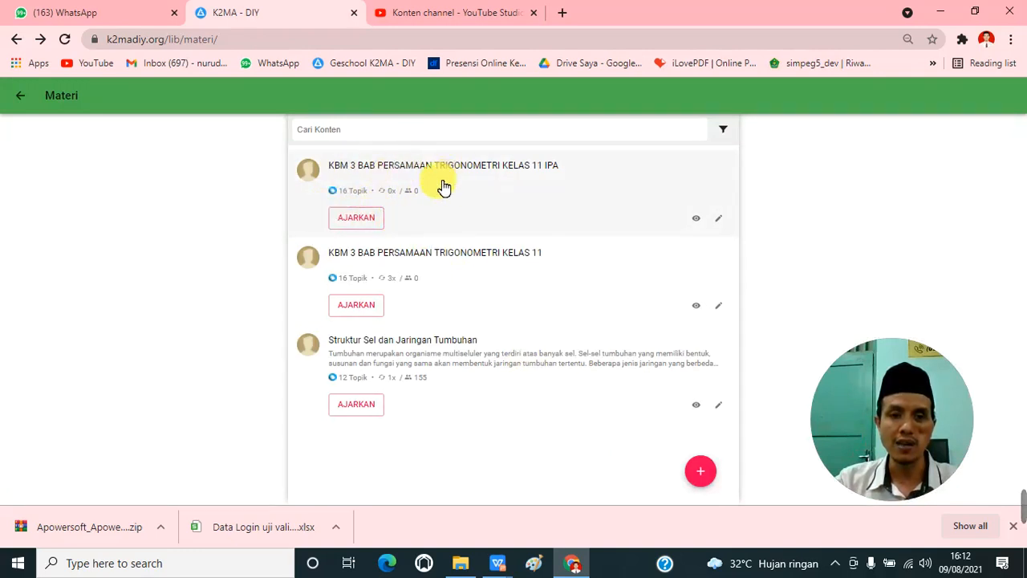
click(360, 222)
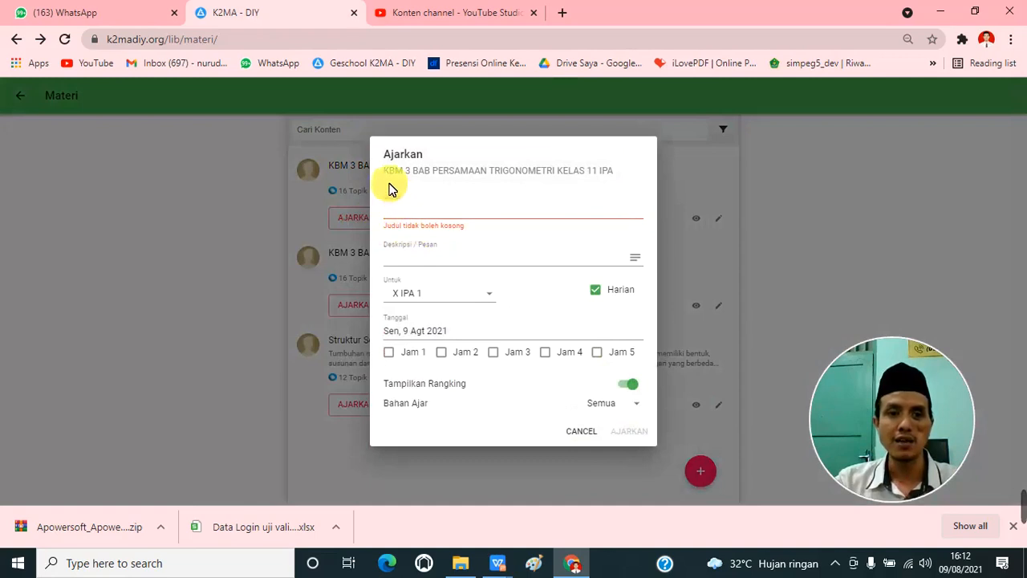
click(397, 213)
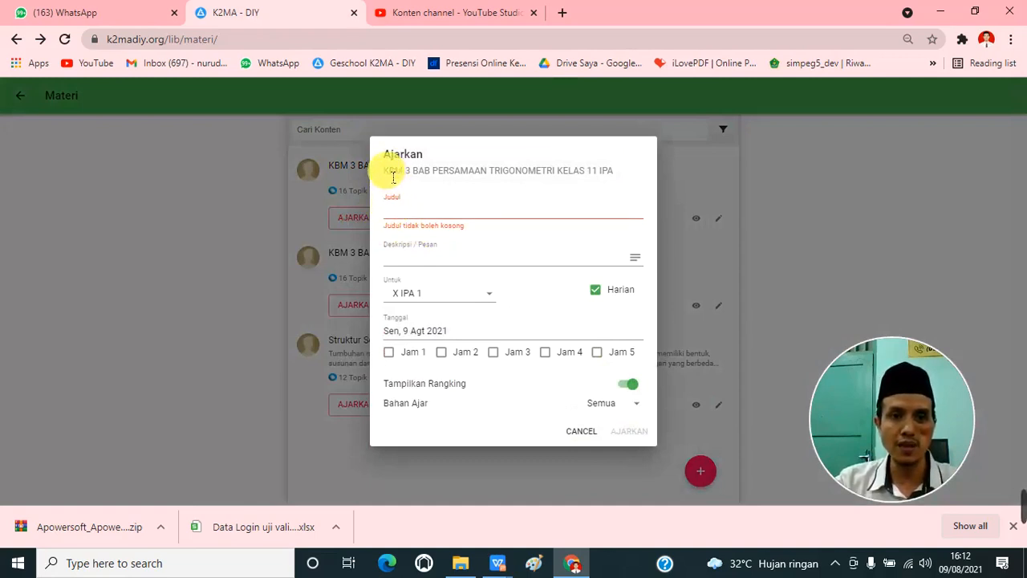
drag(392, 177, 639, 189)
key(ctrl+c)
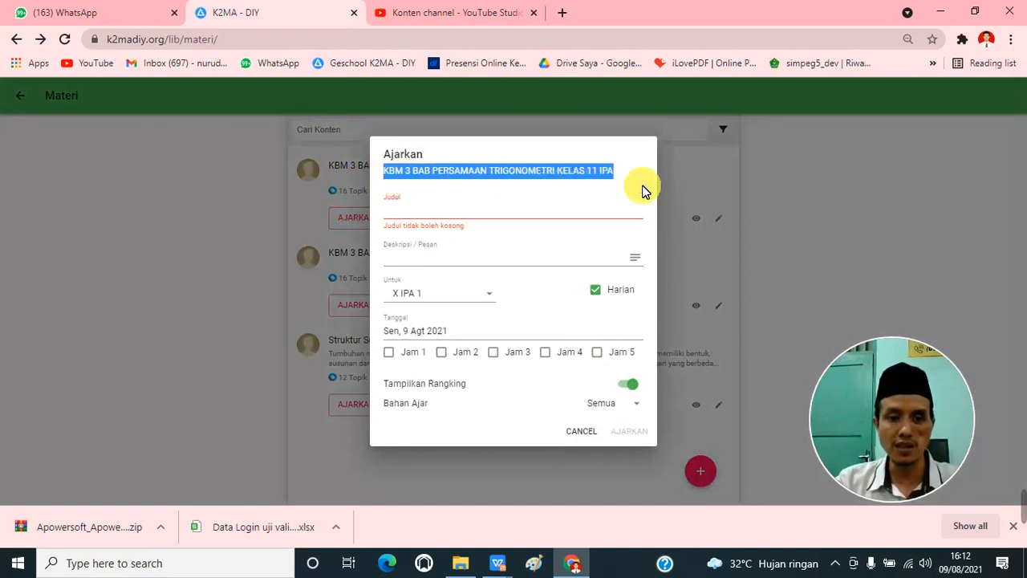
click(423, 215)
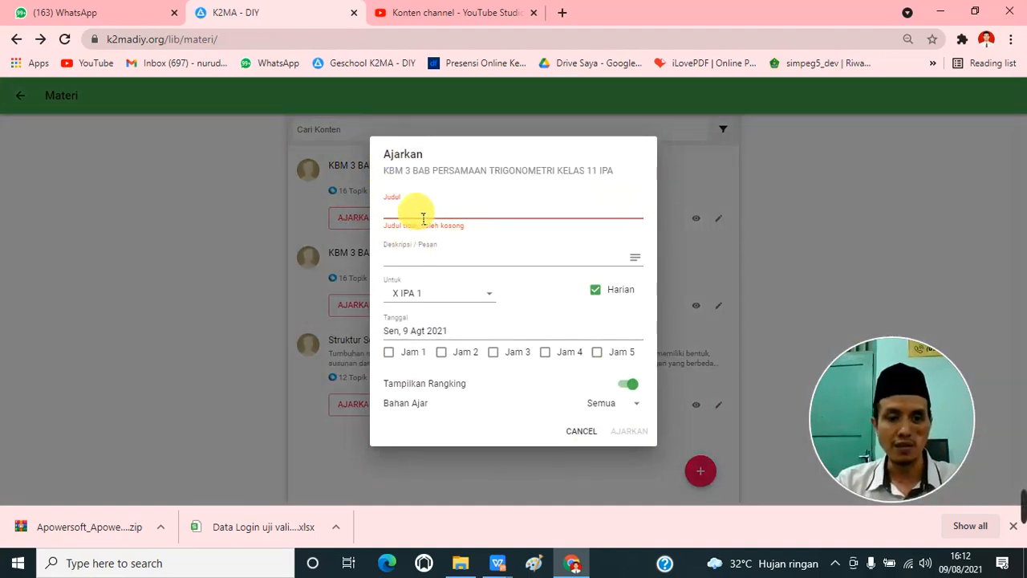
key(ctrl+v)
Step: Enter the description "Berdoalah sebelum belajar!" and "Buka video tentang Persamaan Trigonometri di link:" on separate lines, dismissing the USB drive prompt without scanning
click(423, 248)
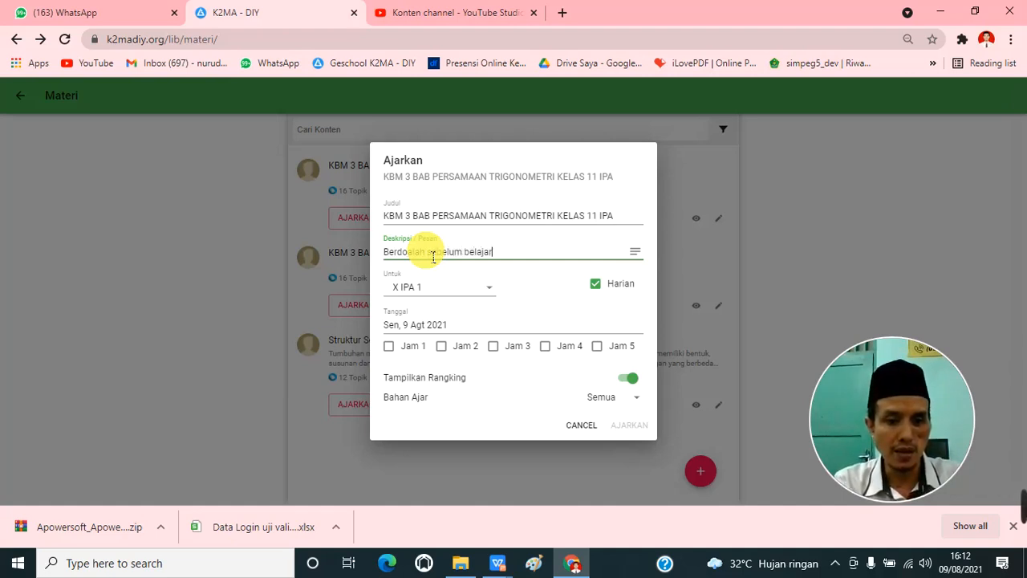
key(Return)
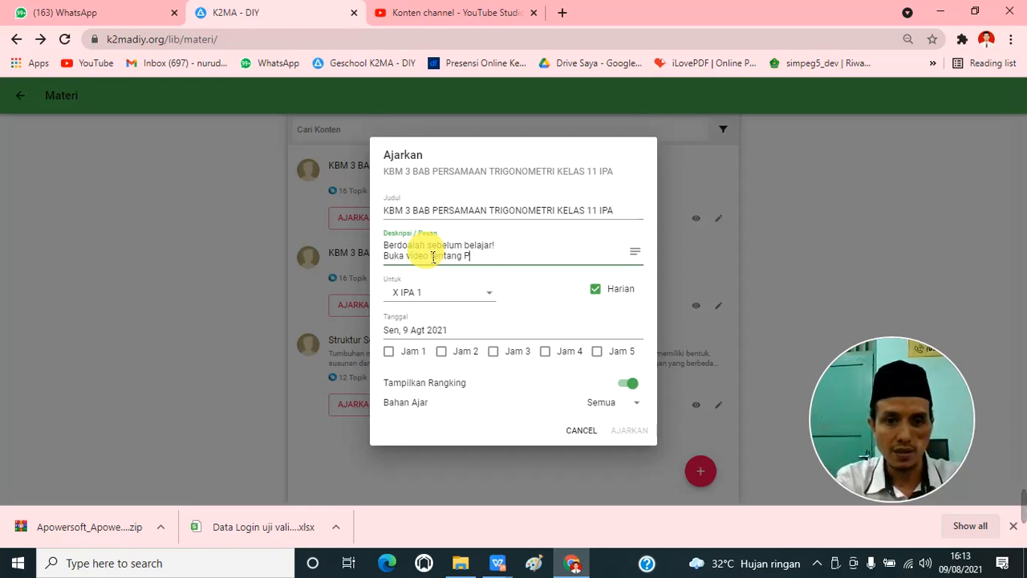
text(ersamaan)
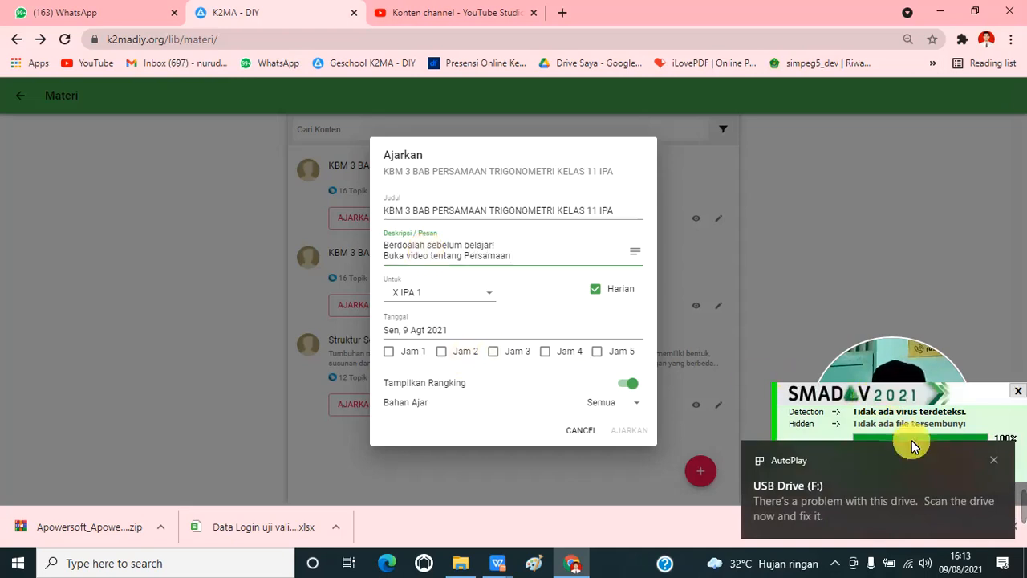
click(939, 468)
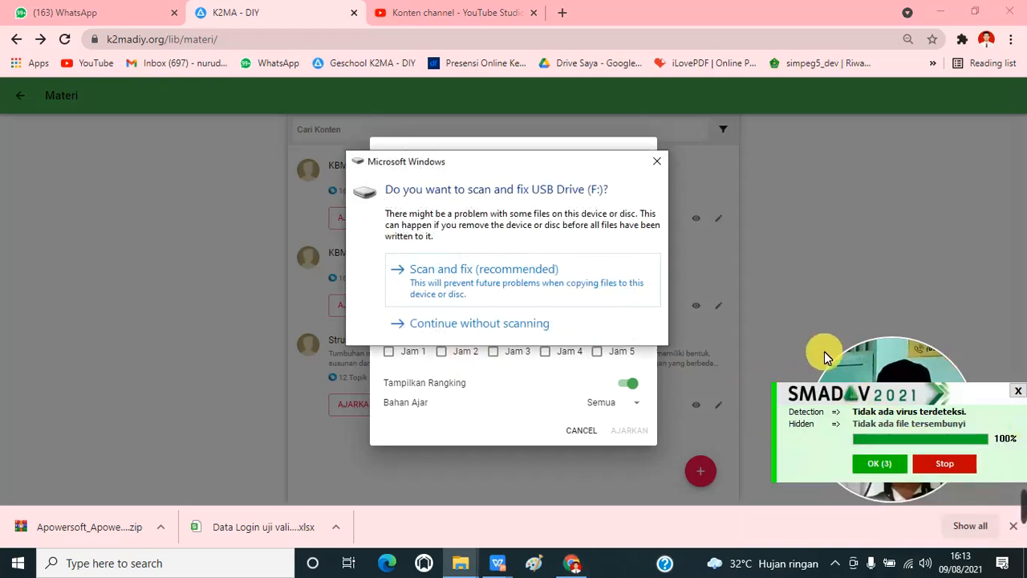
click(543, 321)
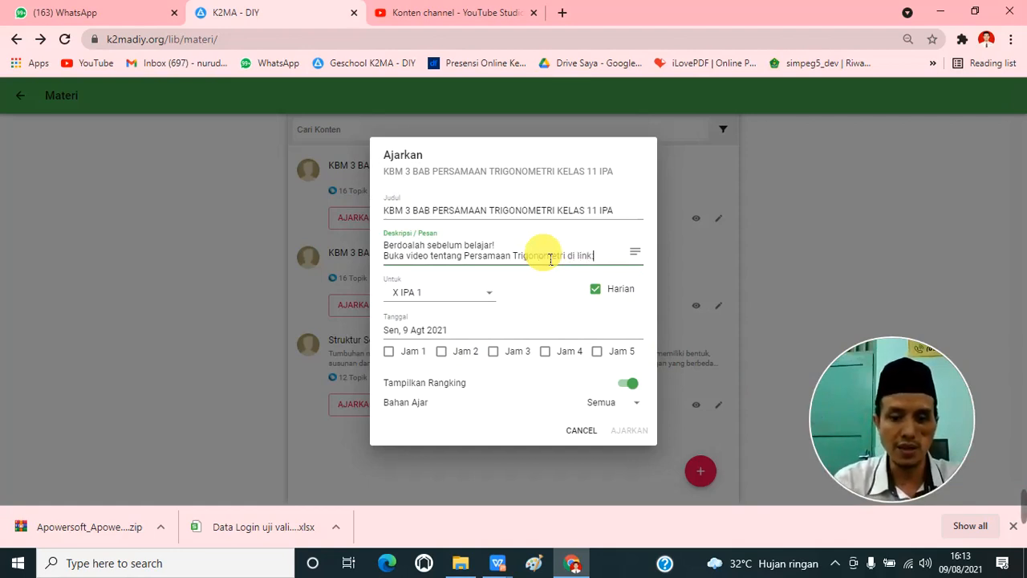
key(Return)
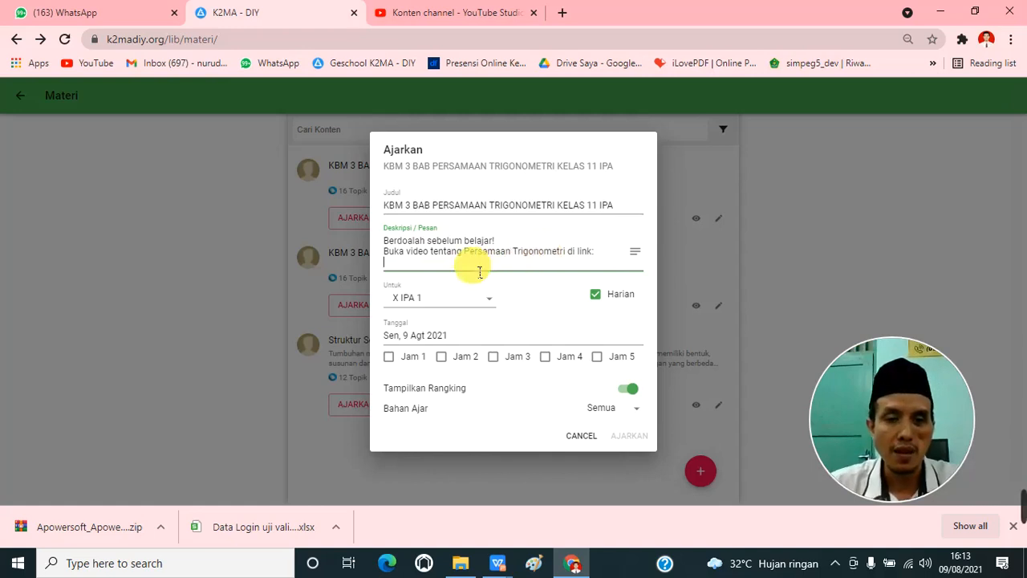
Step: Switch to WhatsApp, search the chats for "hasanah" and open the Hasanah Grup conversation
click(112, 14)
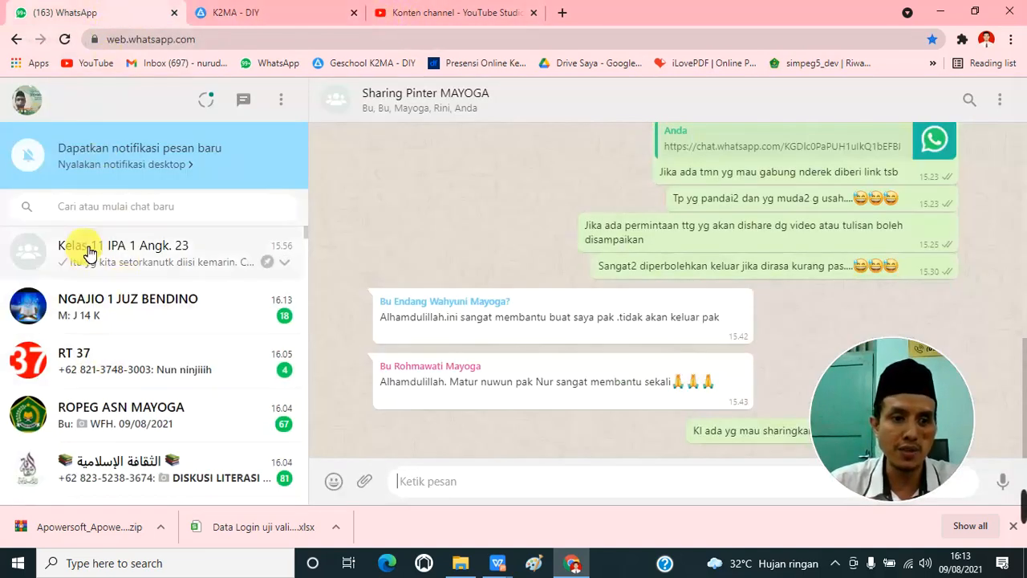
click(92, 207)
text(hasa)
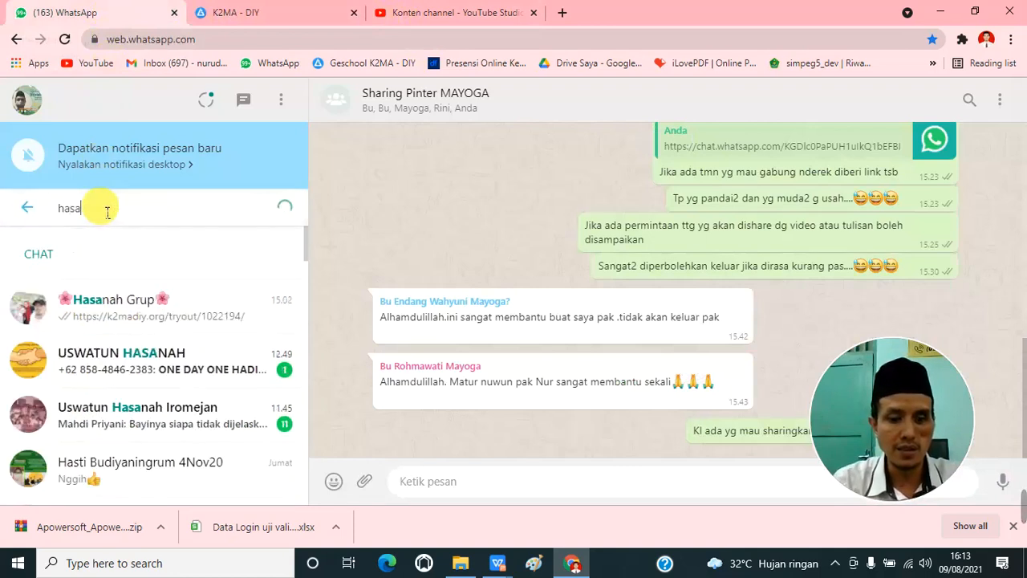
text(anh)
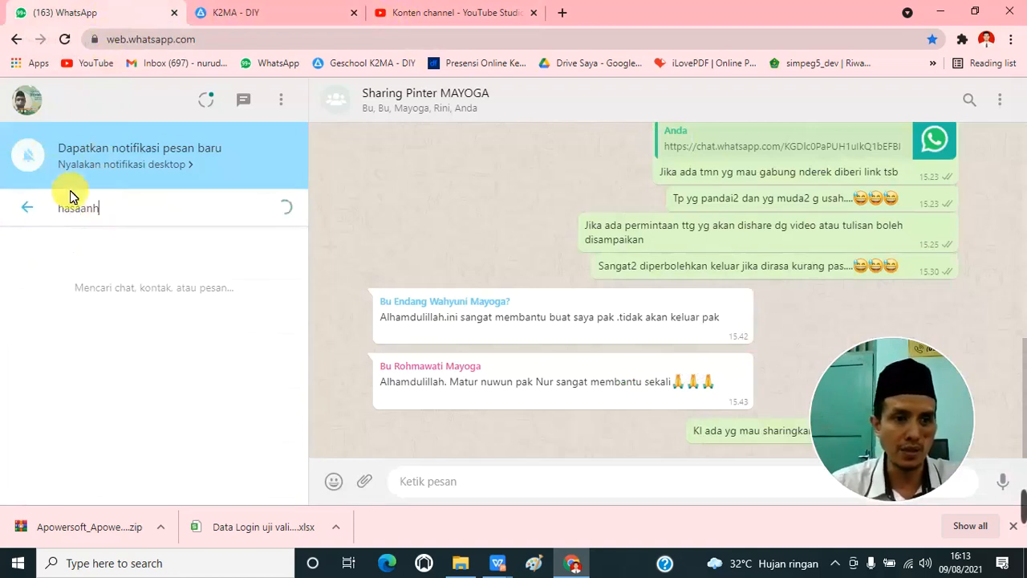
key(BackSpace)
key(BackSpace)
key(BackSpace)
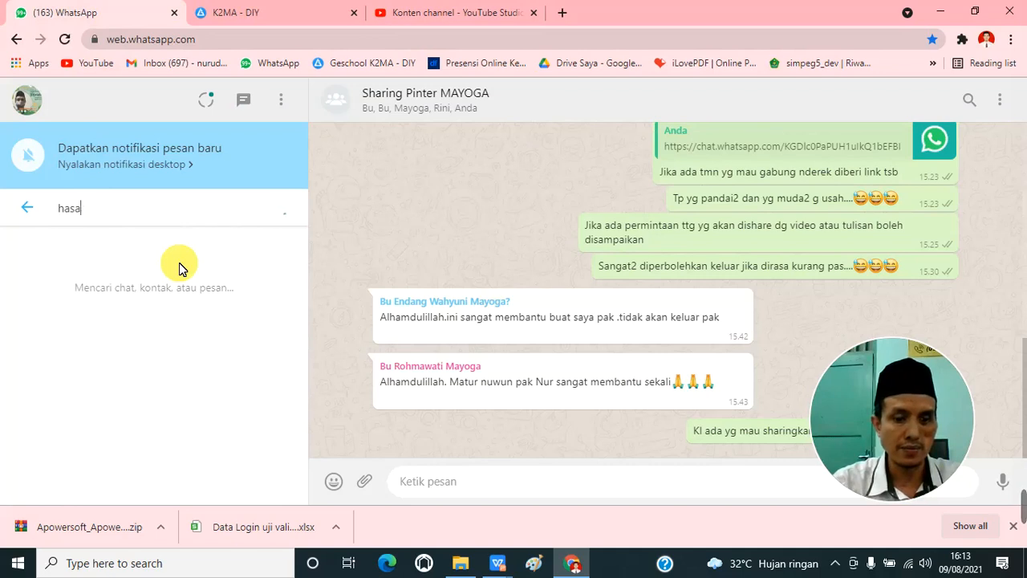
text(nah)
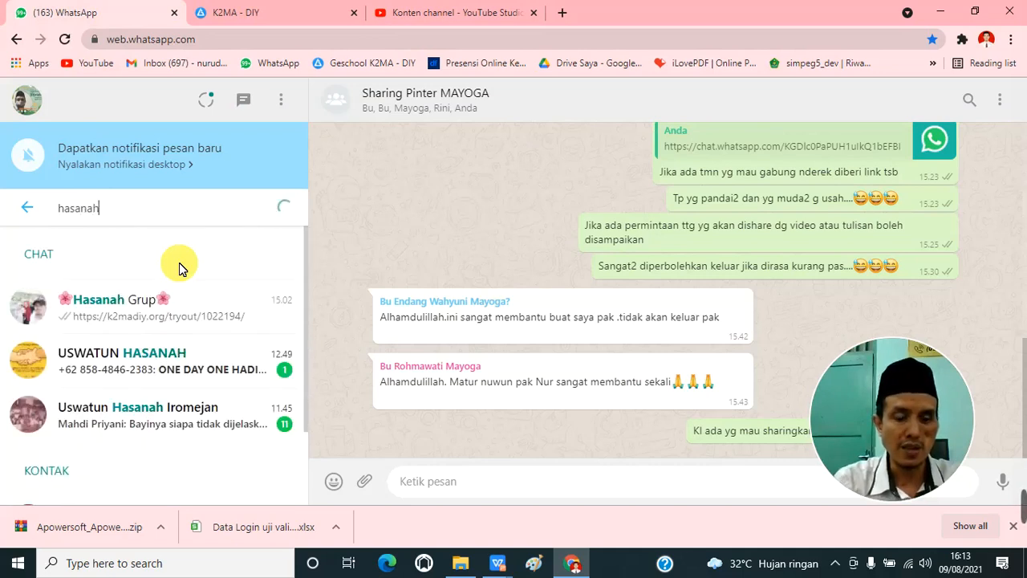
click(183, 299)
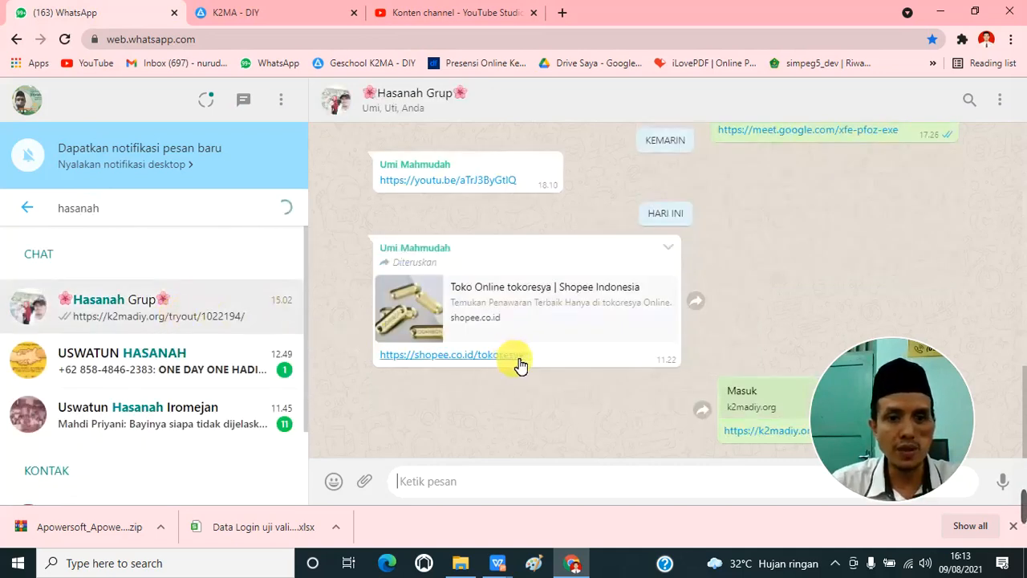
scroll(746, 345, up, 3)
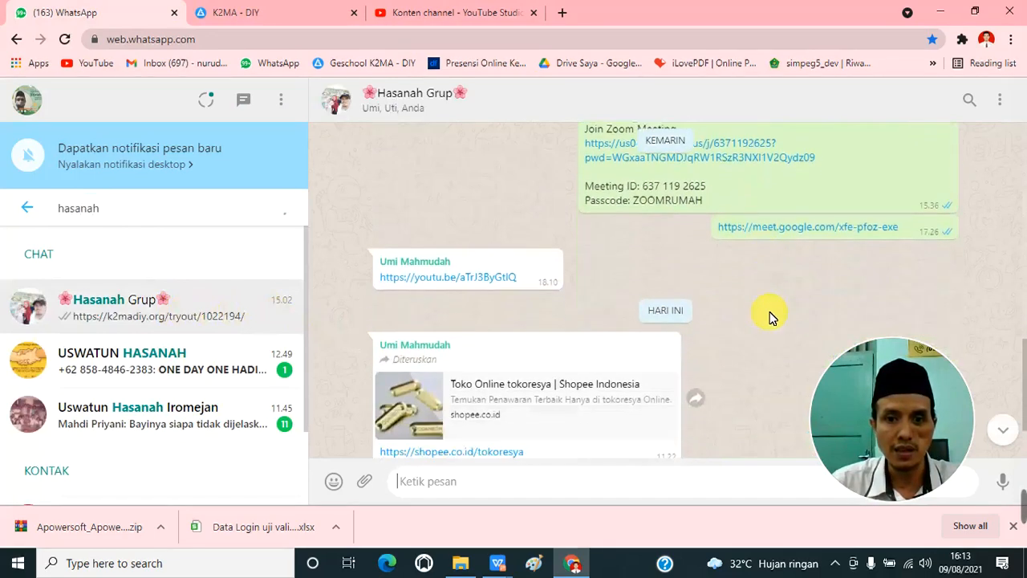
scroll(771, 317, up, 6)
scroll(779, 303, up, 10)
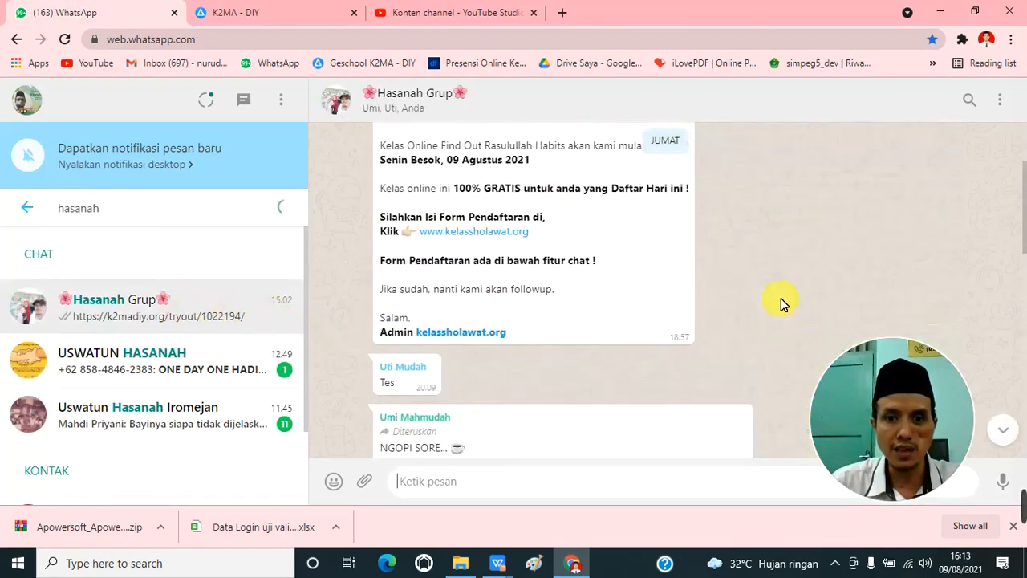
scroll(794, 301, up, 1)
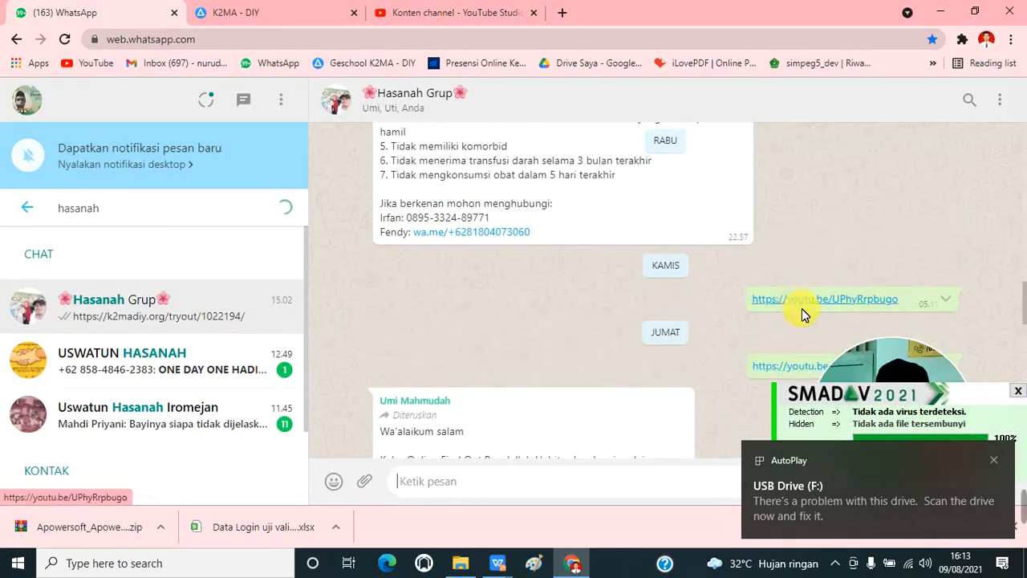
scroll(803, 297, down, 2)
right_click(817, 218)
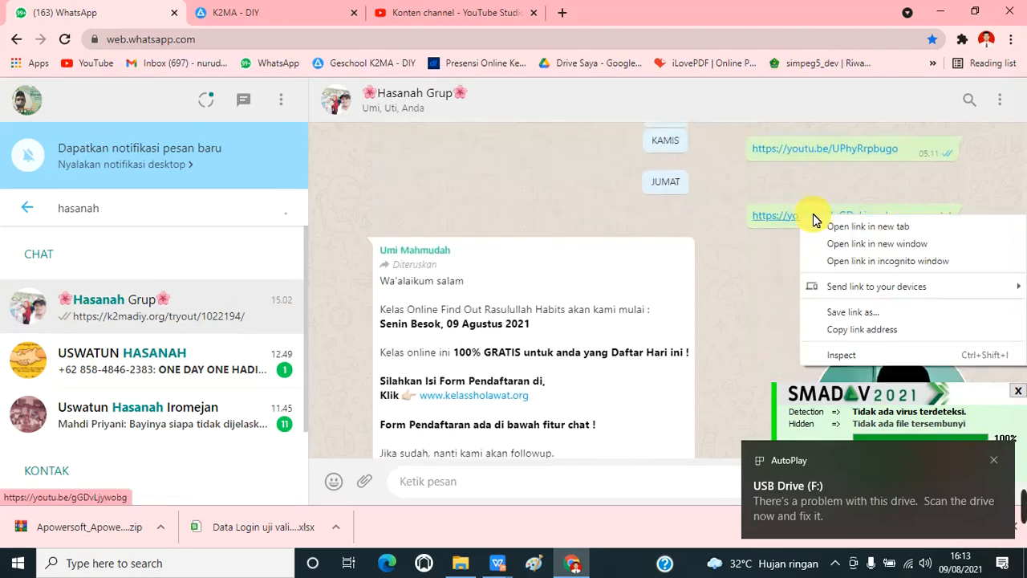
click(878, 327)
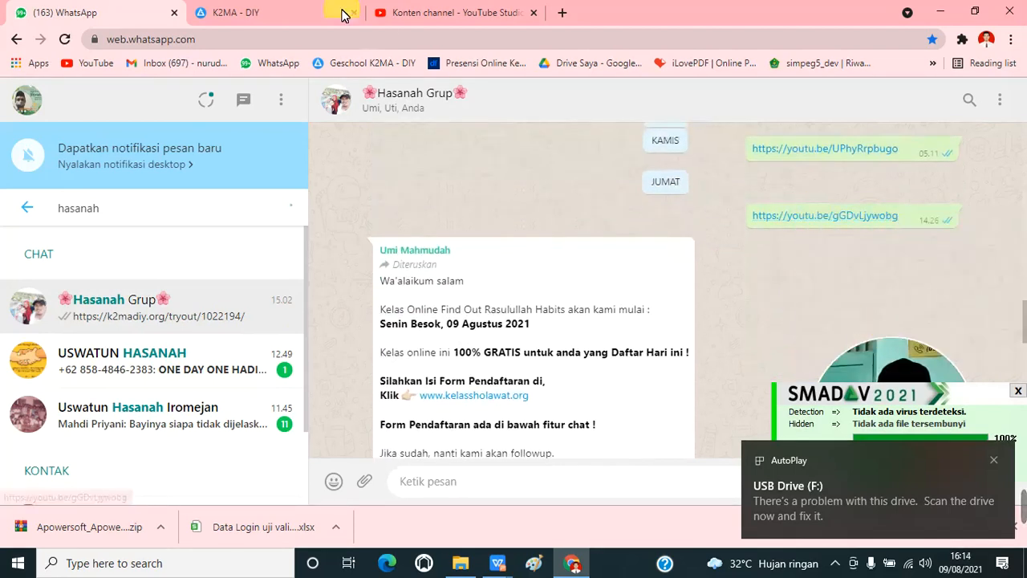
click(265, 12)
click(393, 266)
right_click(395, 268)
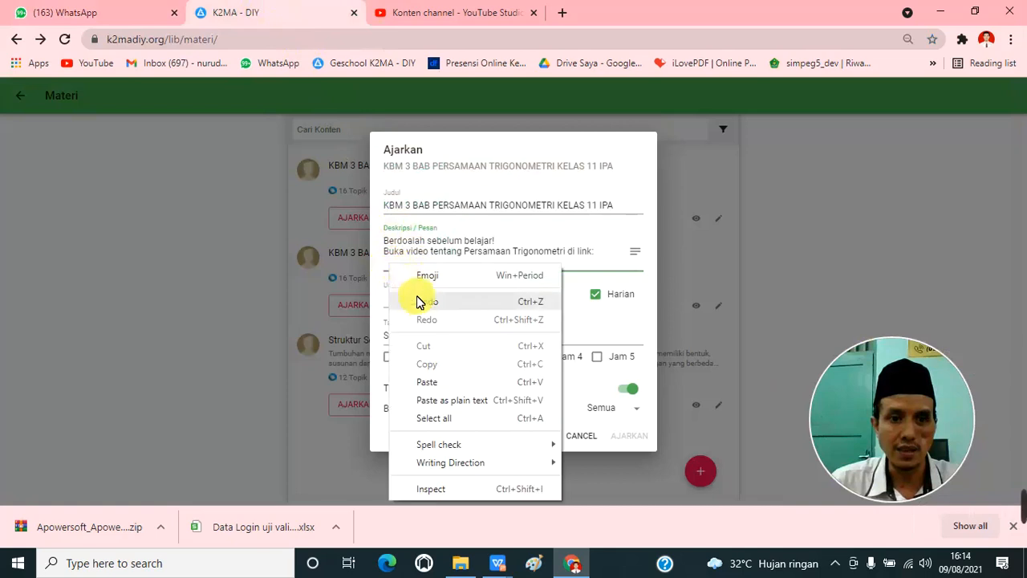
click(409, 382)
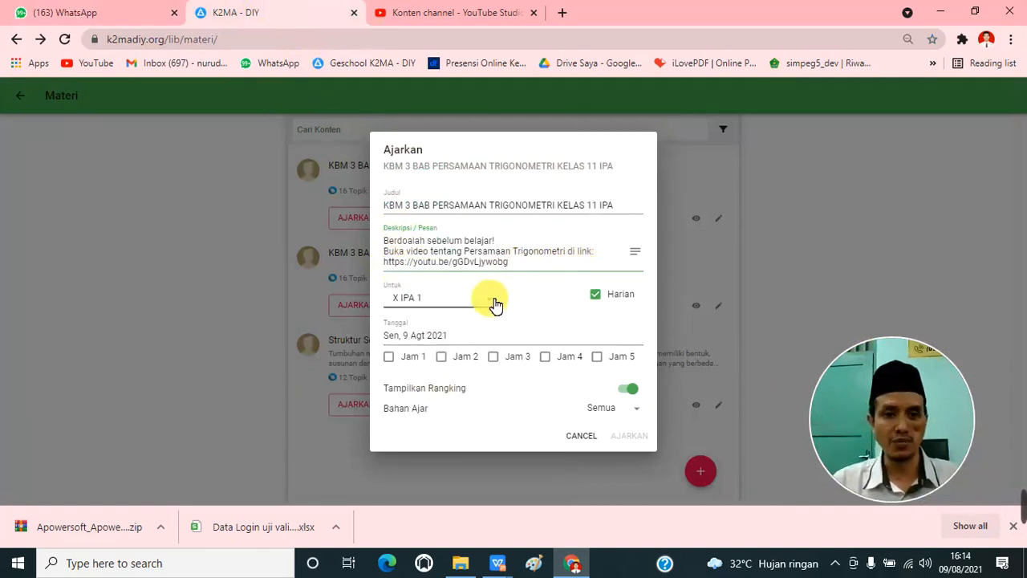
Step: Assign the material to class XI IPA 1, with the Harian option on
click(489, 300)
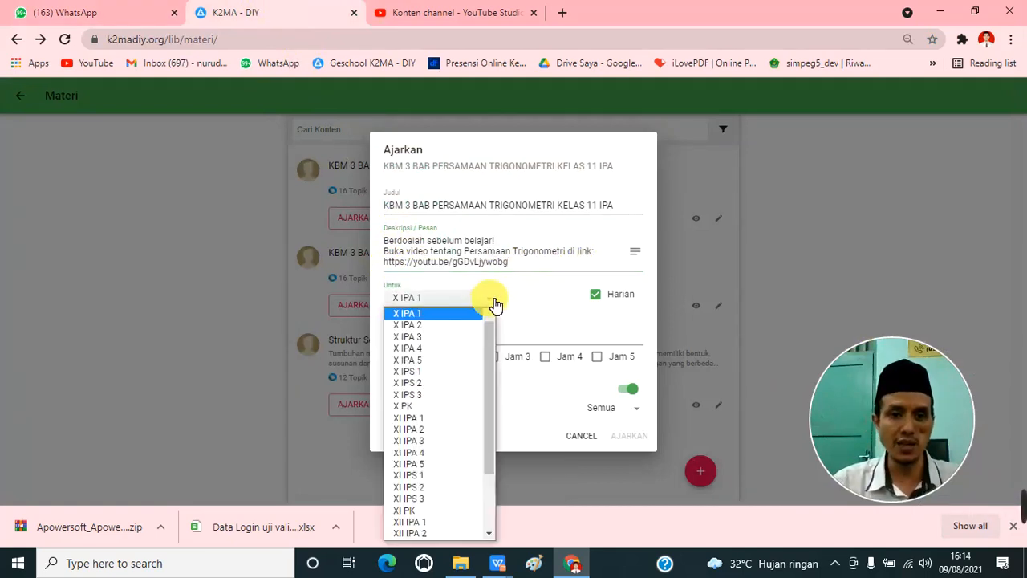
click(420, 419)
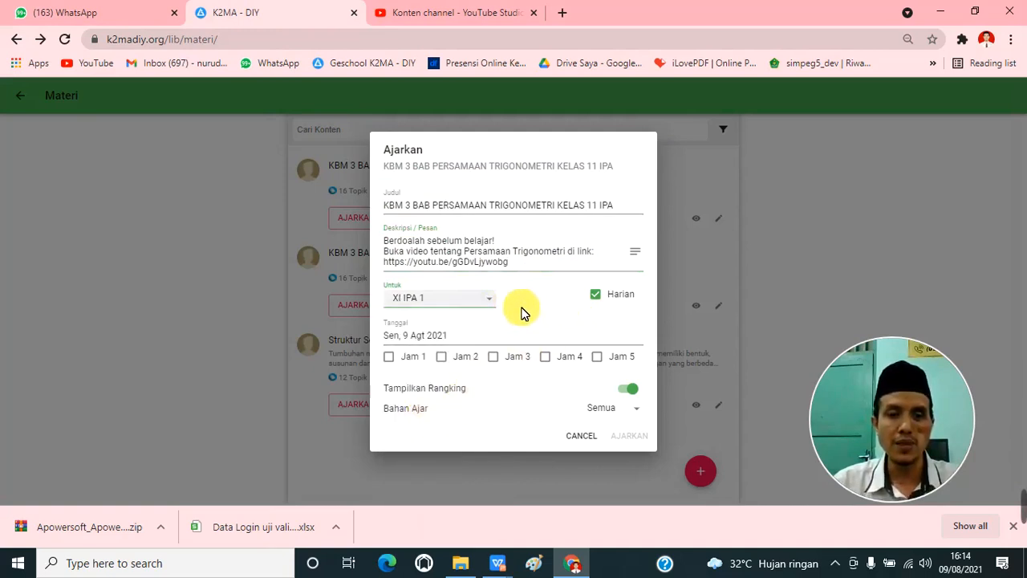
click(602, 302)
Step: Set the teaching date to Tuesday, 17 August 2021 and schedule the lesson for Jam 2
click(432, 337)
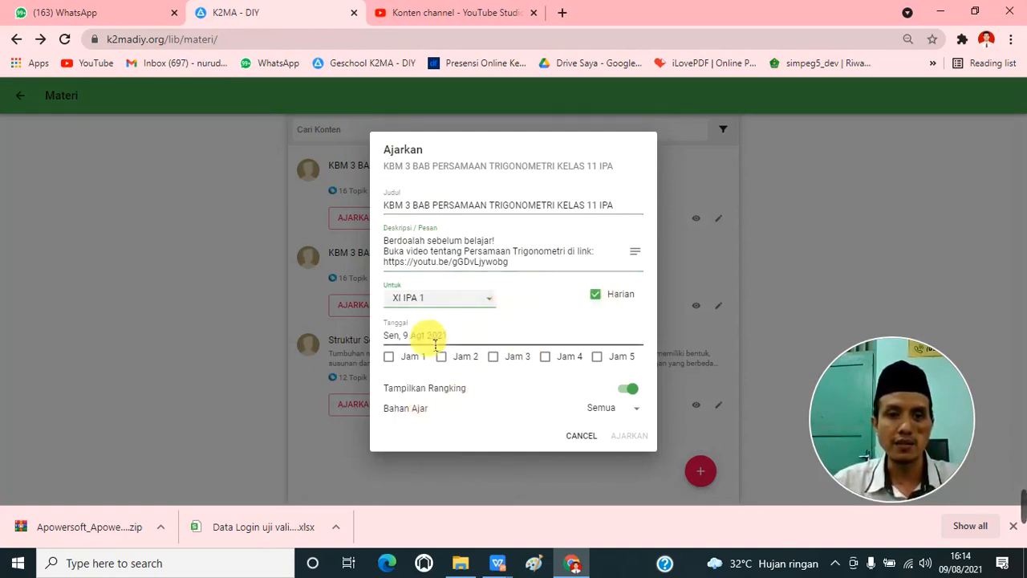
click(434, 342)
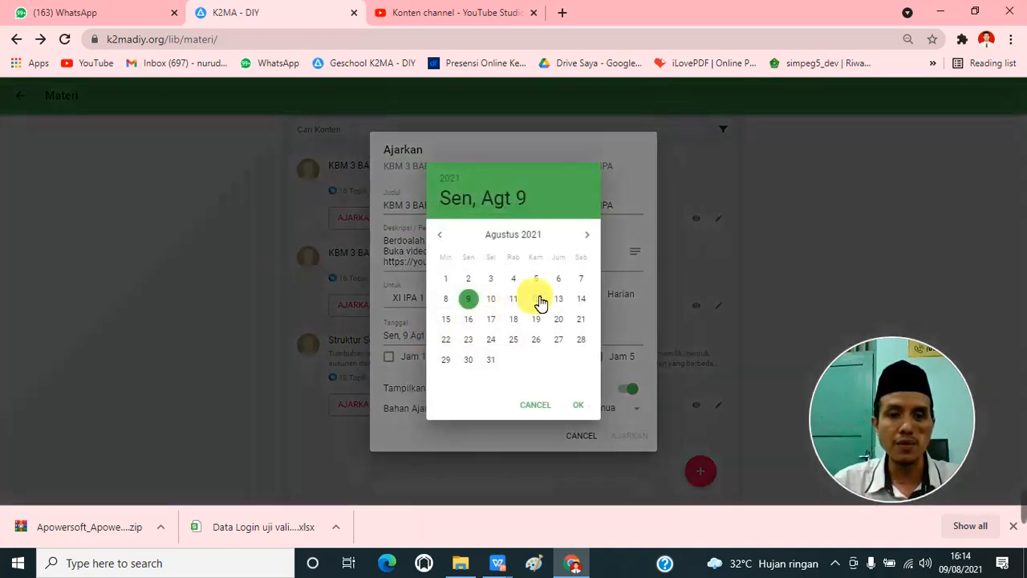
click(584, 297)
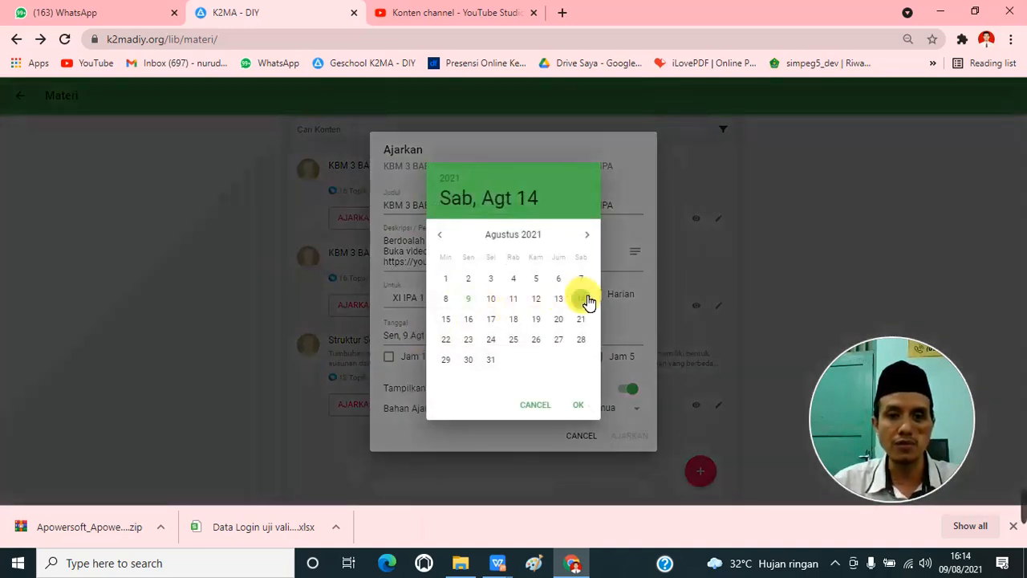
click(495, 319)
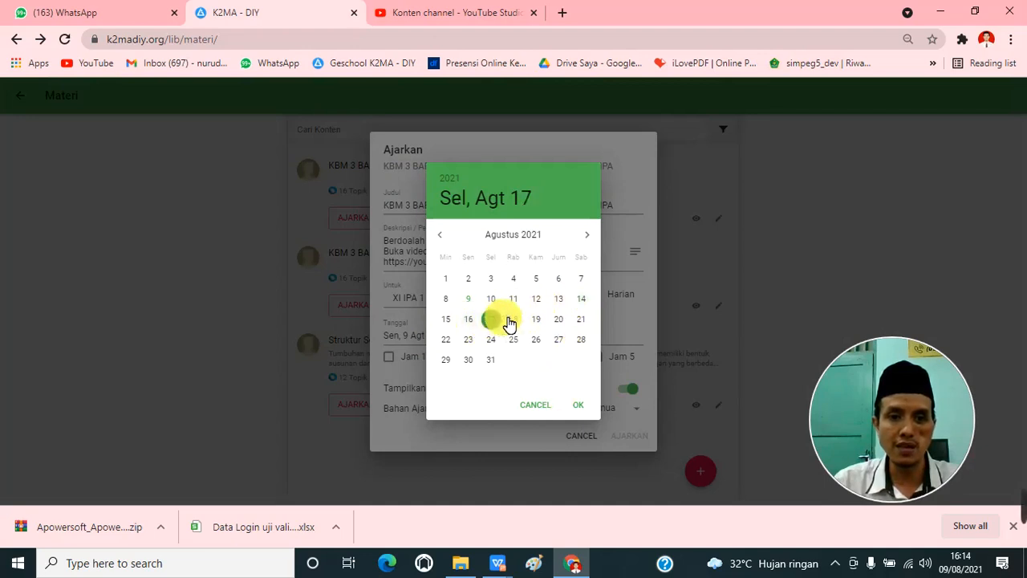
click(582, 300)
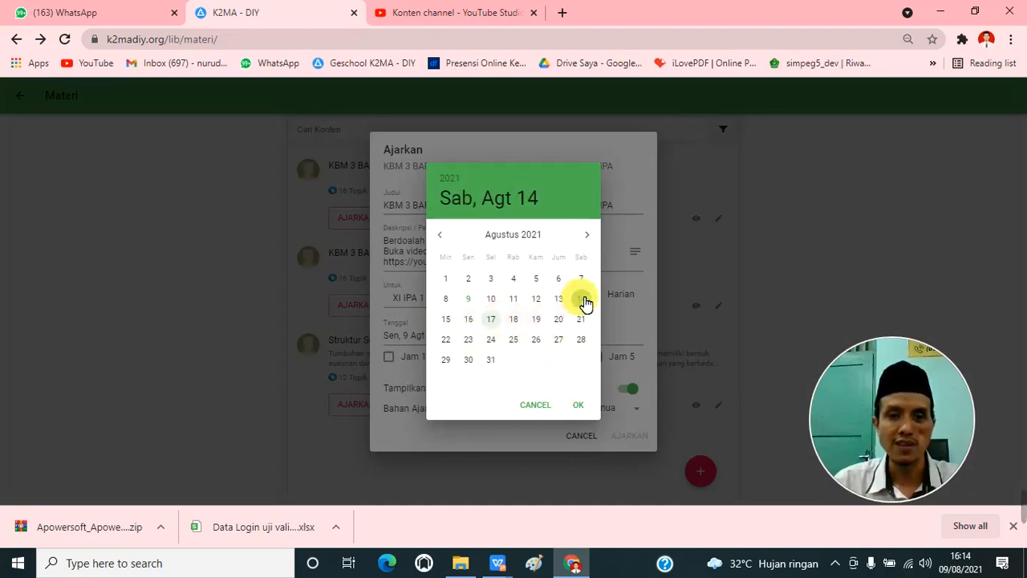
click(492, 320)
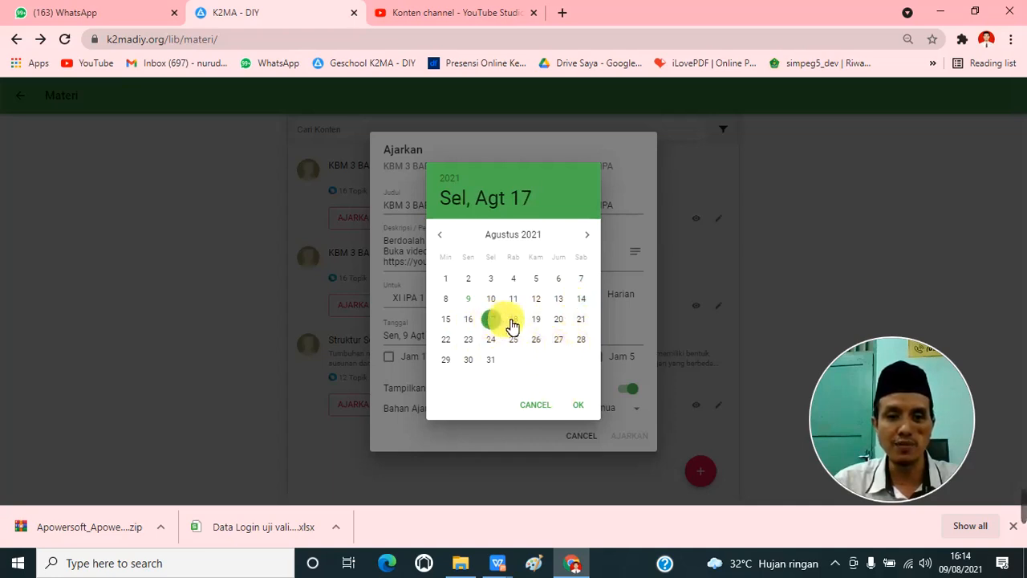
click(582, 408)
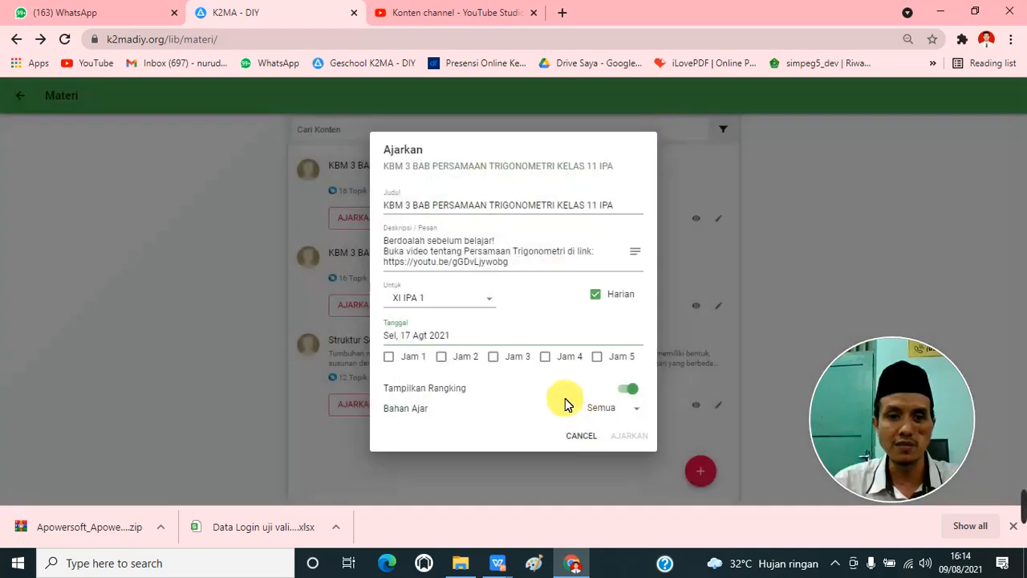
click(443, 356)
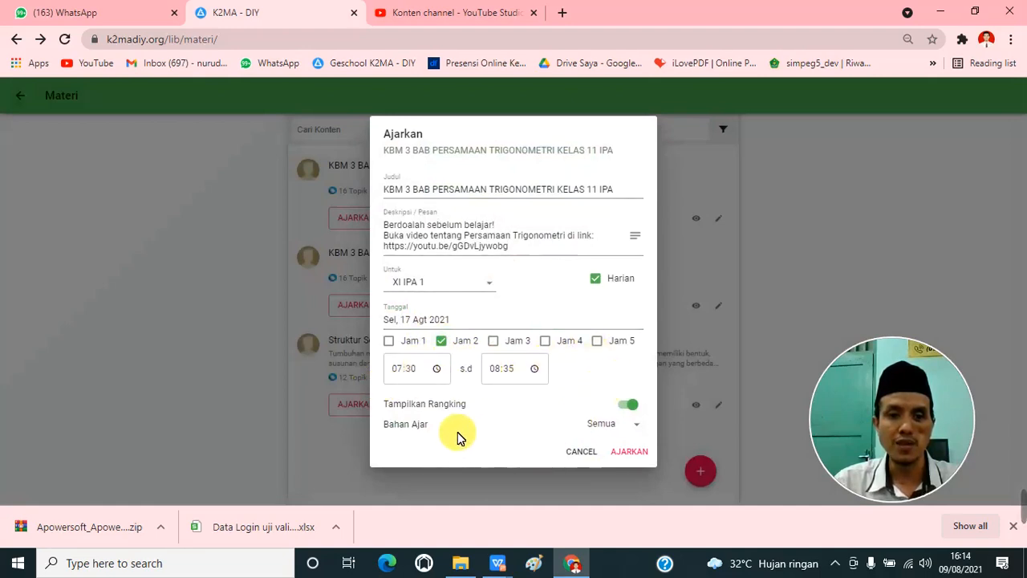
Step: Set Bahan Ajar to Pilih Topik, with the ranking display on
click(629, 406)
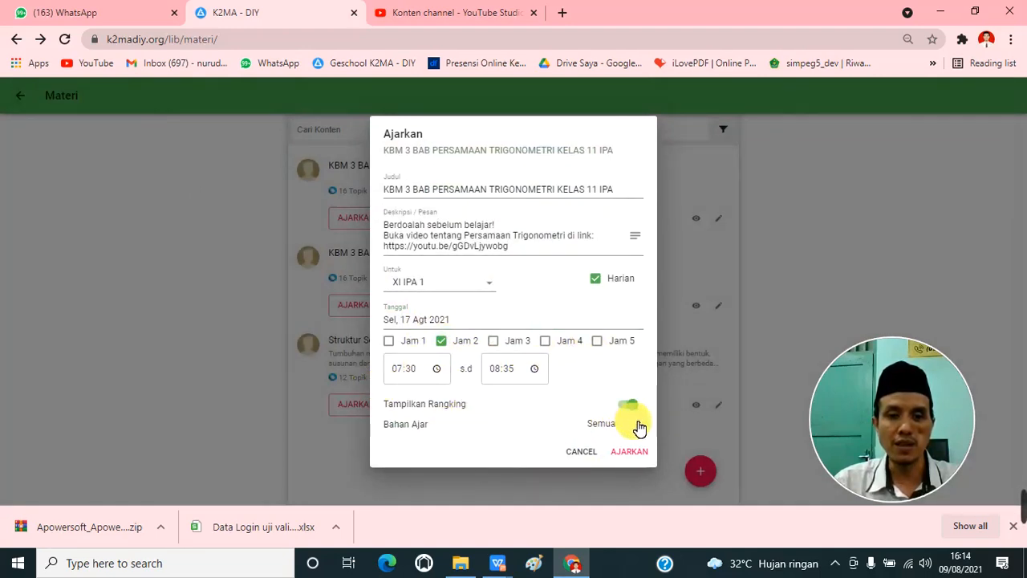
click(640, 432)
click(632, 451)
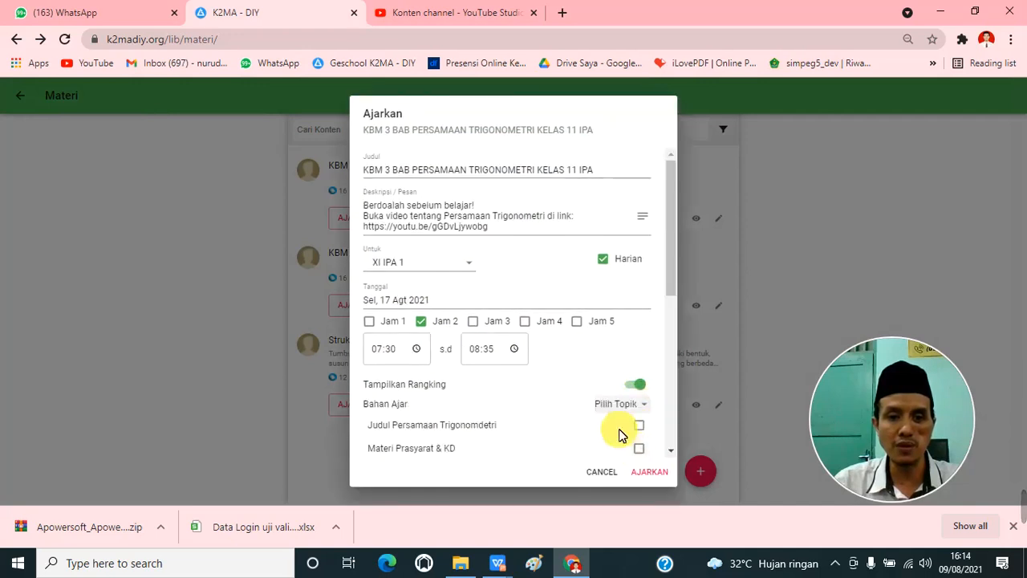
Step: Review the topic list and select the first eight topics, from "Judul Persamaan Trigonomdetri" through "Persamaan Trigonomdetri Bentuk Kuadrat"
scroll(631, 361, down, 6)
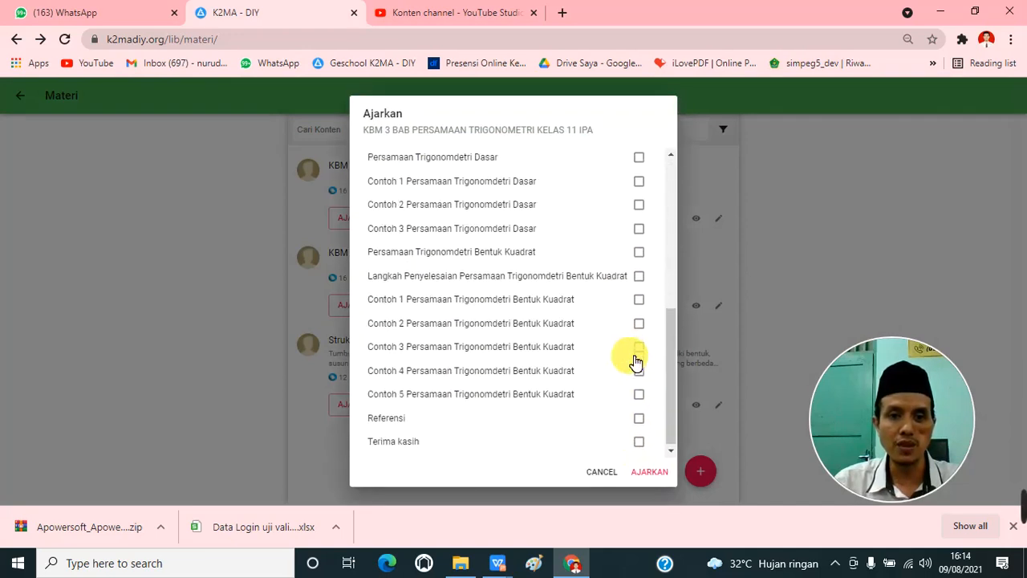
scroll(634, 361, up, 3)
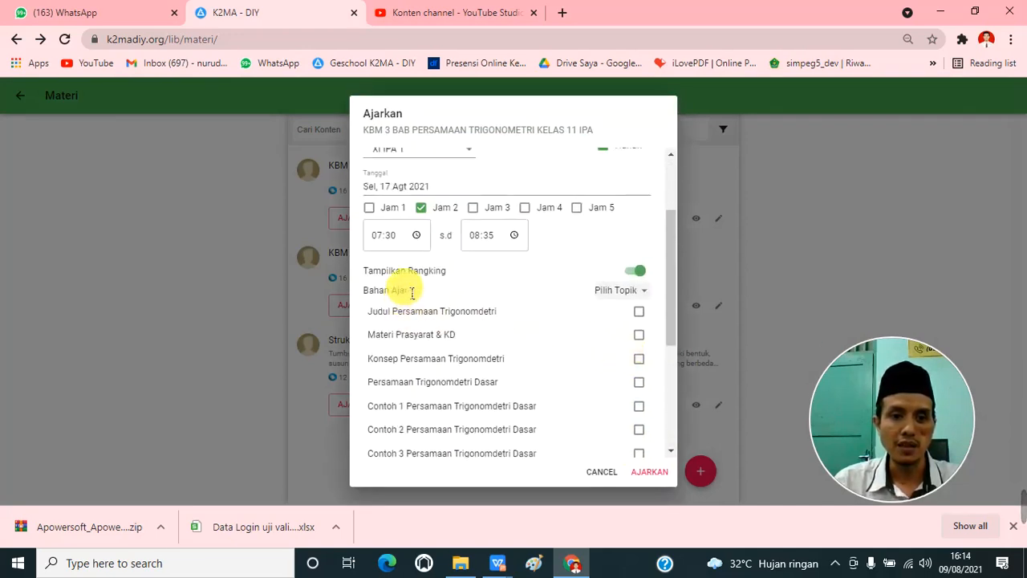
scroll(411, 293, down, 1)
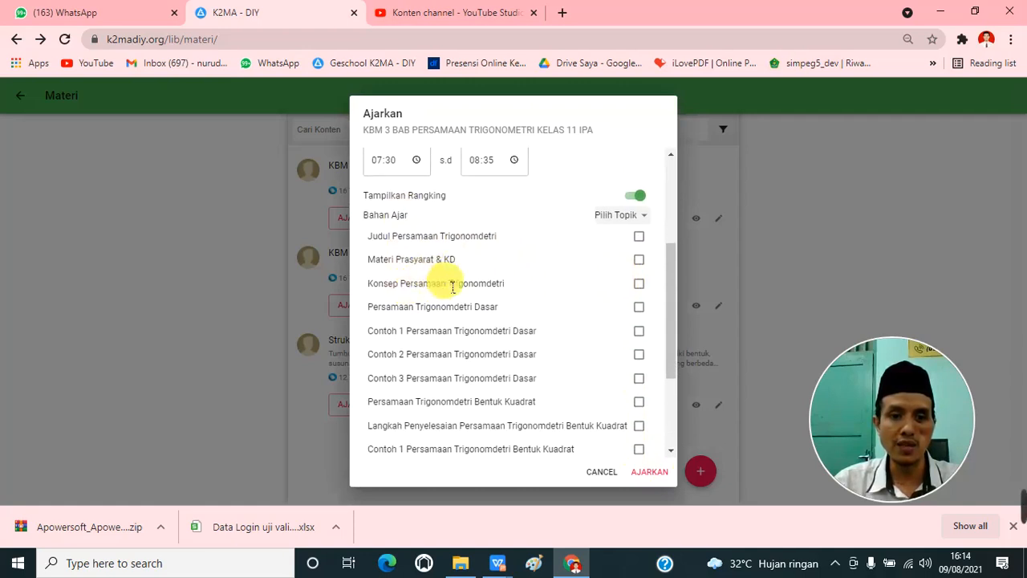
scroll(445, 277, down, 1)
scroll(454, 293, down, 1)
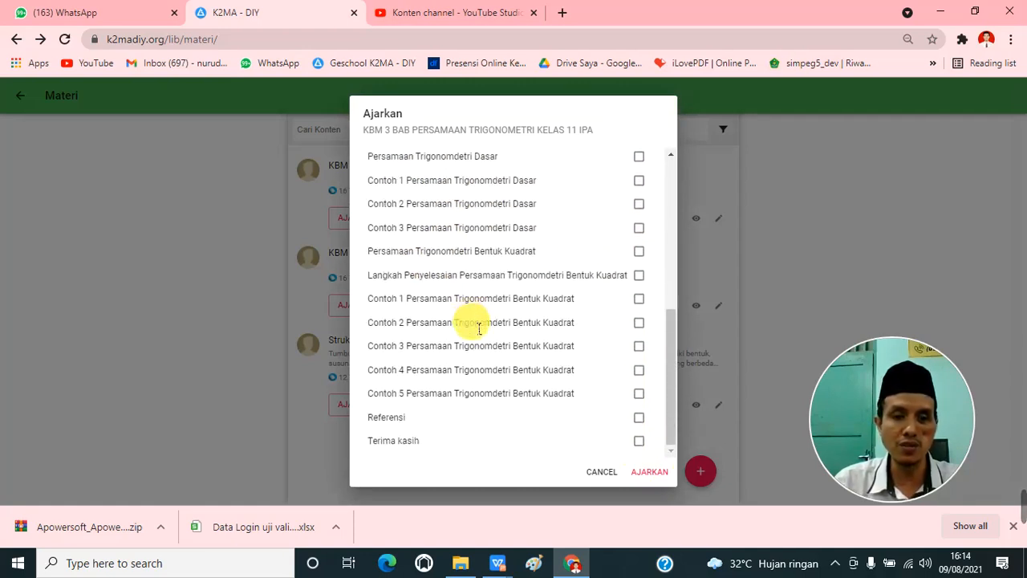
scroll(476, 324, up, 2)
scroll(513, 323, down, 1)
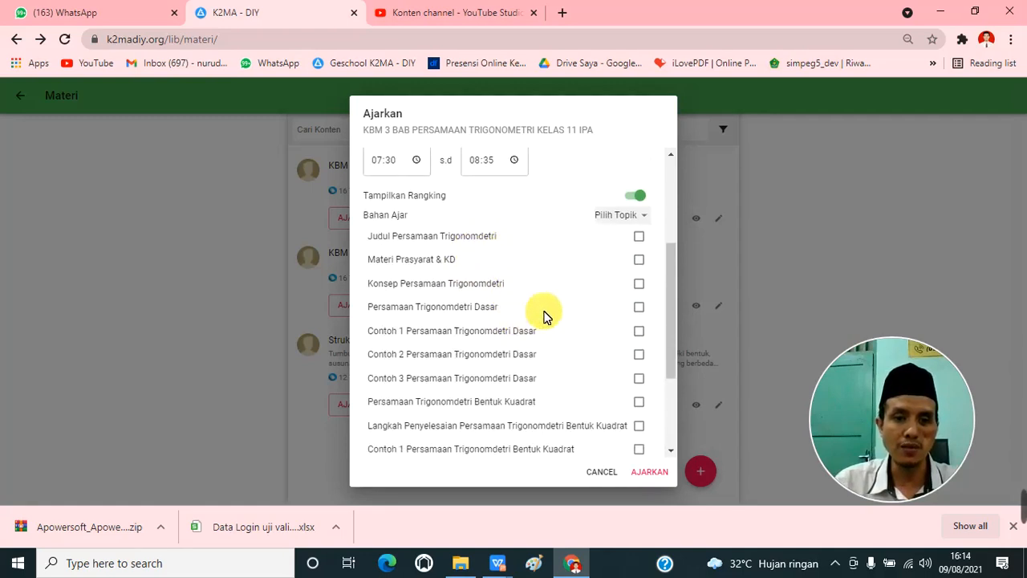
click(639, 237)
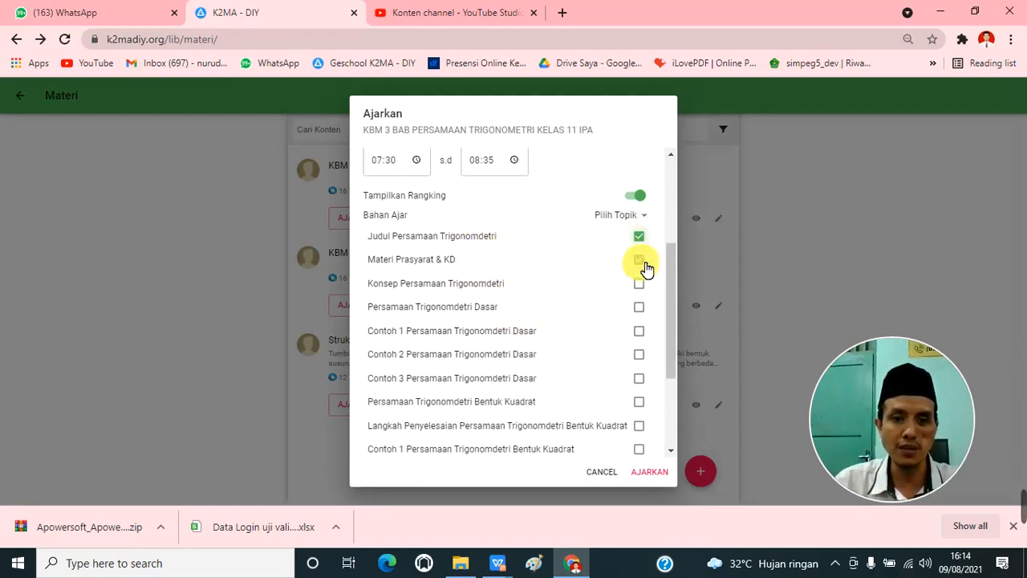
click(640, 260)
click(640, 284)
click(640, 308)
click(640, 332)
click(640, 356)
click(640, 378)
click(639, 402)
Step: Deselect the topic "Persamaan Trigonomdetri Bentuk Kuadrat" and look over the rest of the topic list
scroll(592, 417, down, 2)
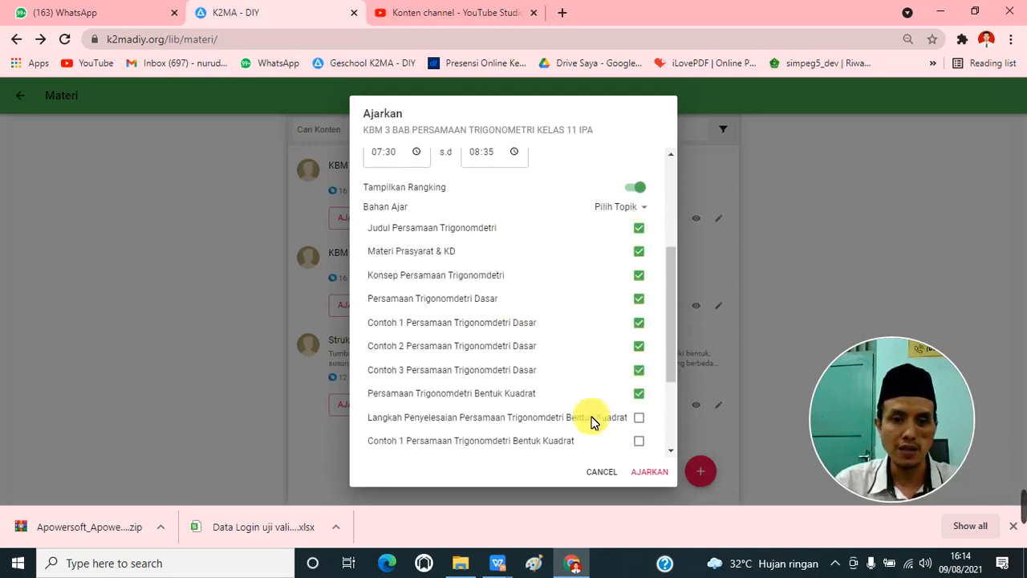
scroll(616, 339, up, 1)
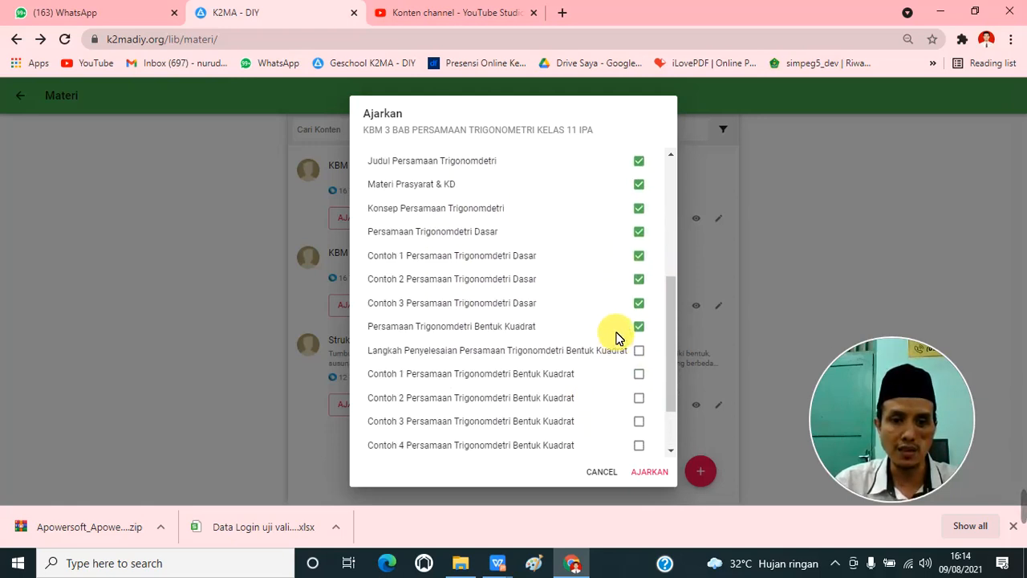
click(648, 333)
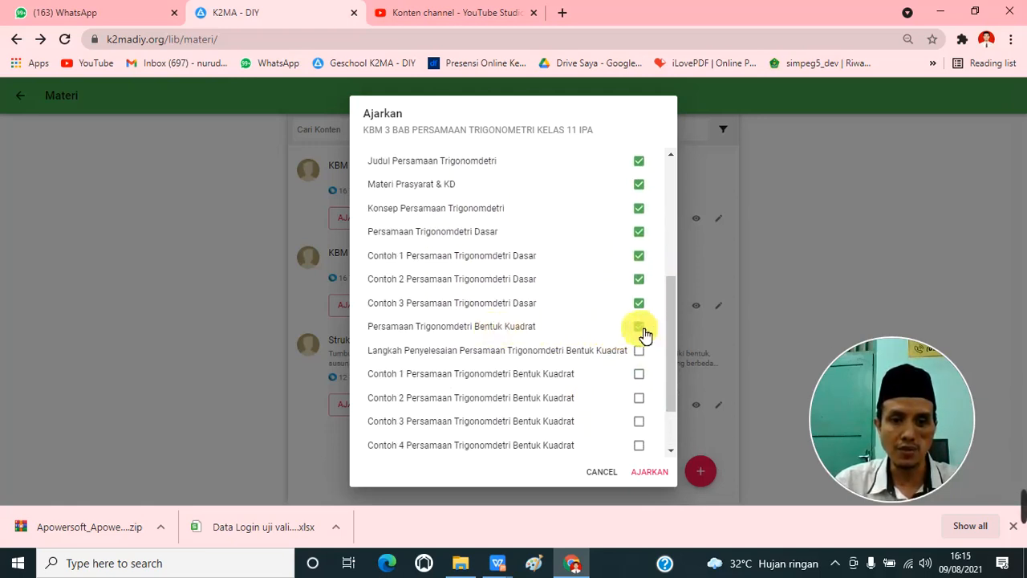
drag(674, 312, 695, 319)
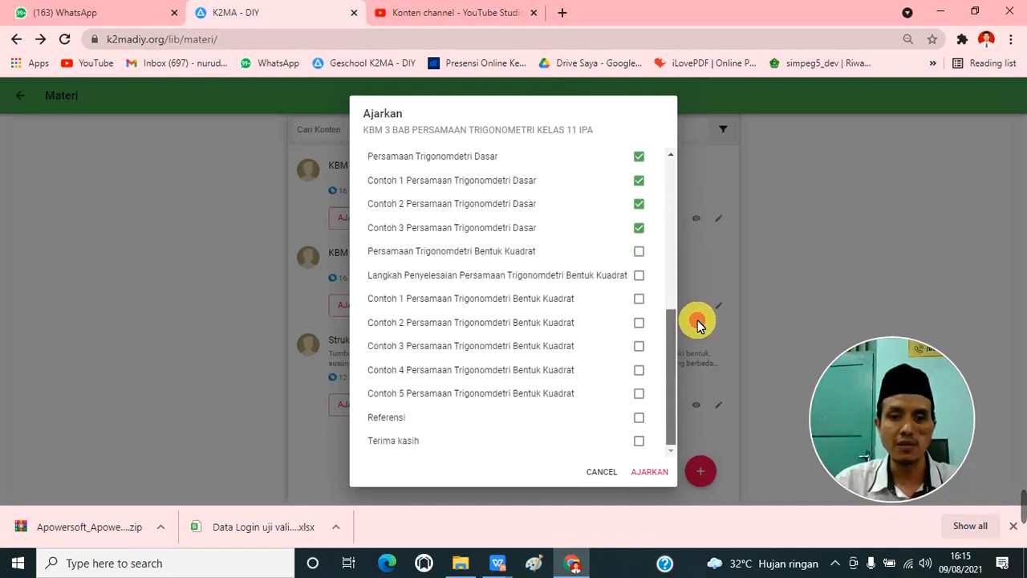
Step: Assign the lesson with the selected topics, and switch to the TUGAS KBM 3 MTK MINAT 11 IPA document in WPS Office
click(653, 472)
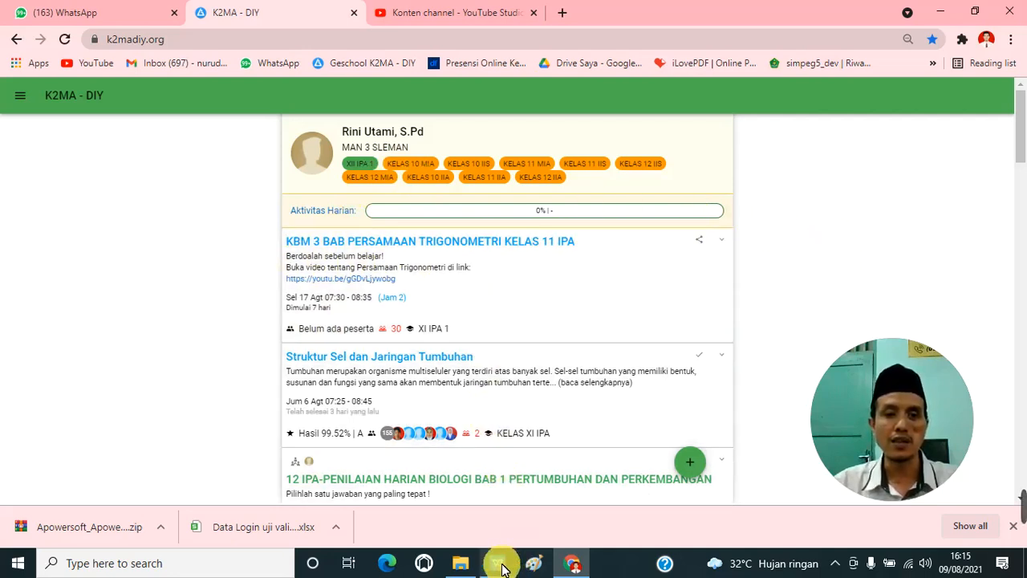
mouse_move(499, 567)
click(571, 486)
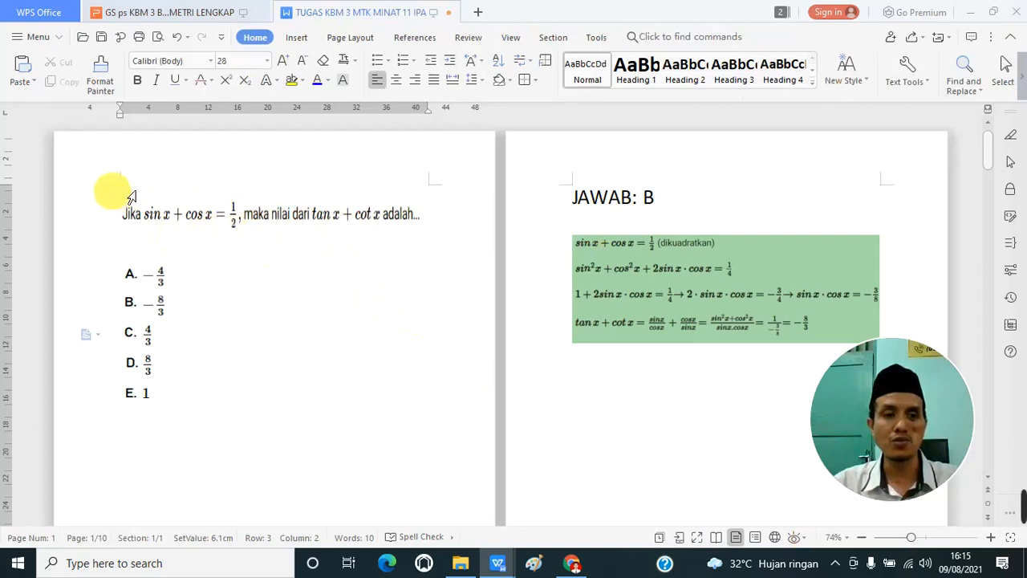
Step: Look through the multiple-choice questions on trigonometric equations and the worked answer beside each one in the assignment document
drag(131, 196, 126, 392)
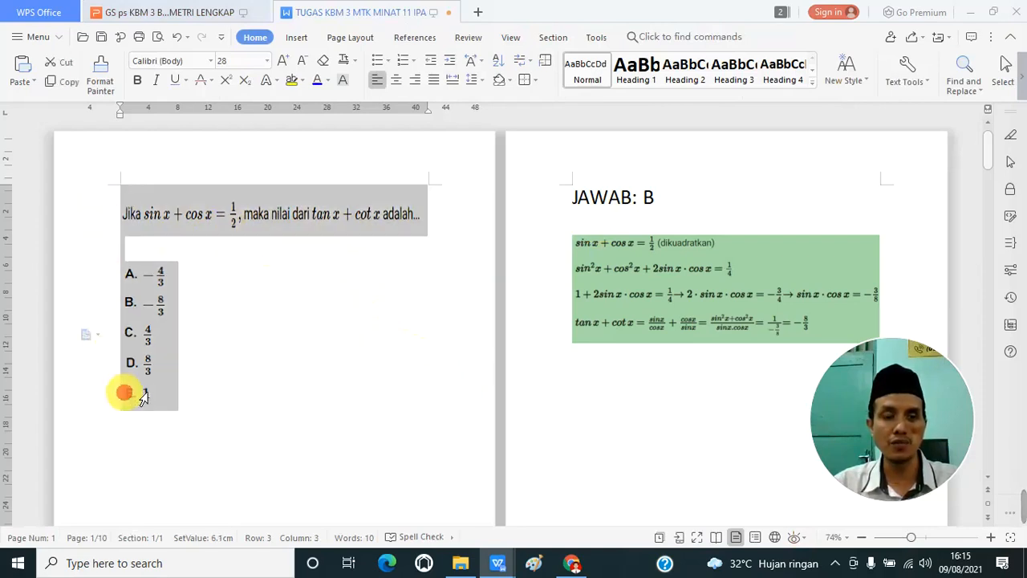
drag(572, 217, 546, 362)
click(565, 219)
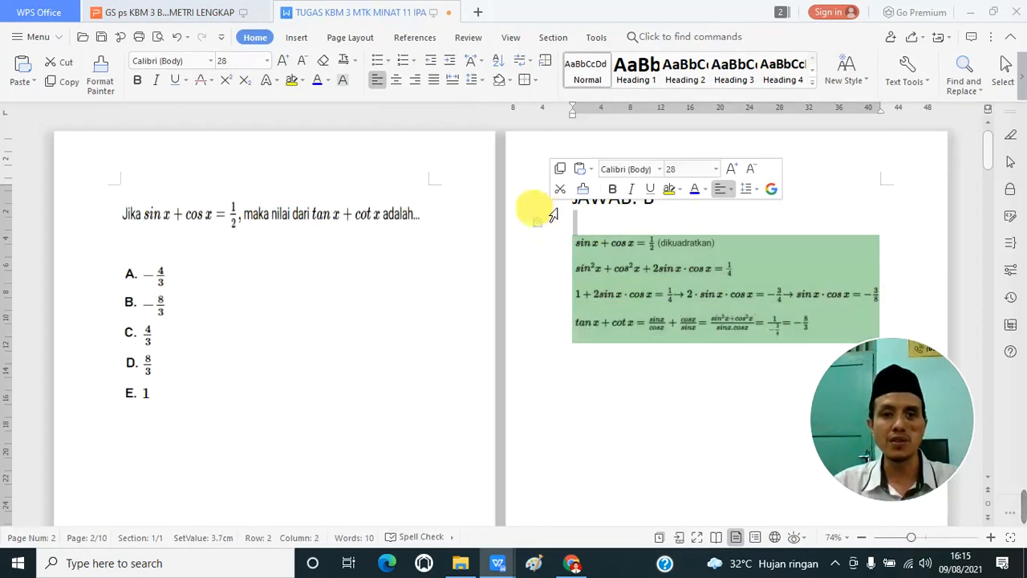
click(552, 208)
click(561, 266)
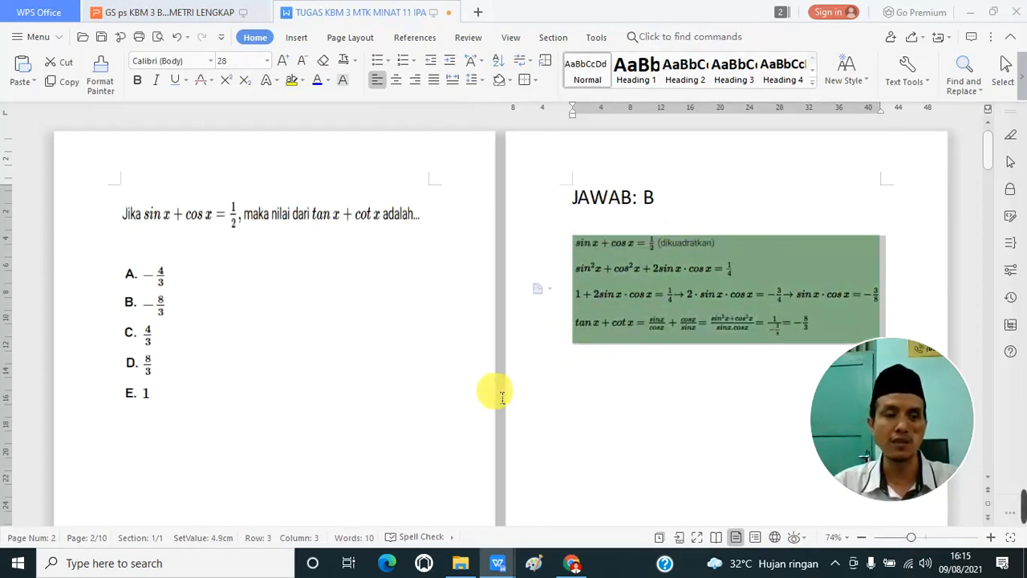
scroll(341, 385, down, 10)
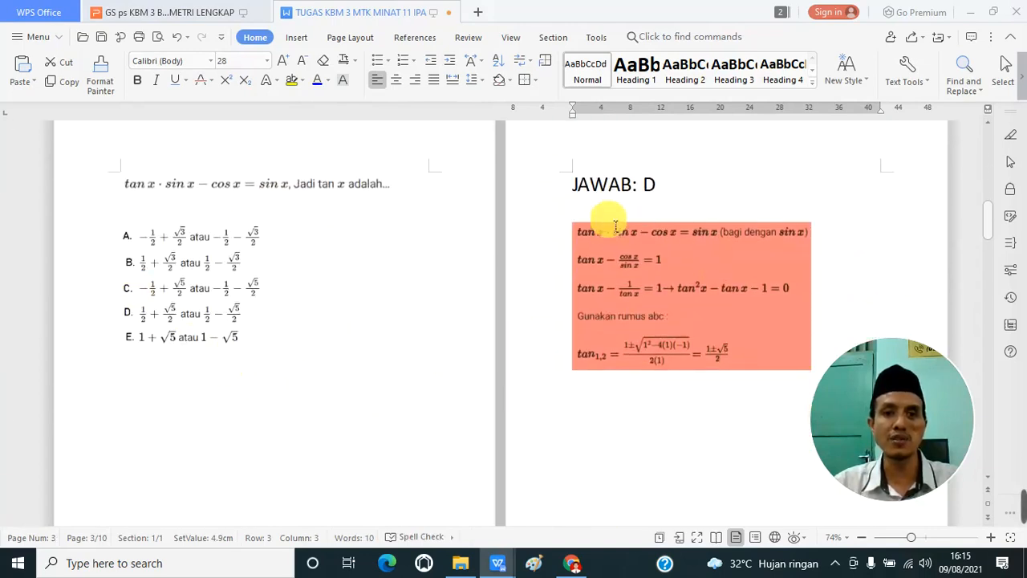
scroll(380, 374, down, 10)
scroll(287, 367, down, 3)
scroll(294, 340, up, 2)
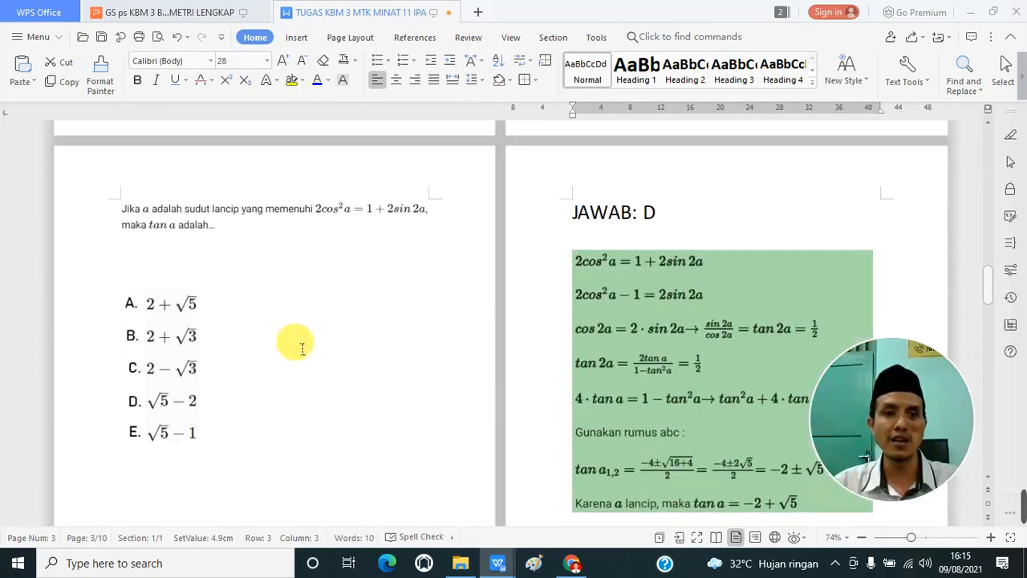
scroll(325, 342, down, 10)
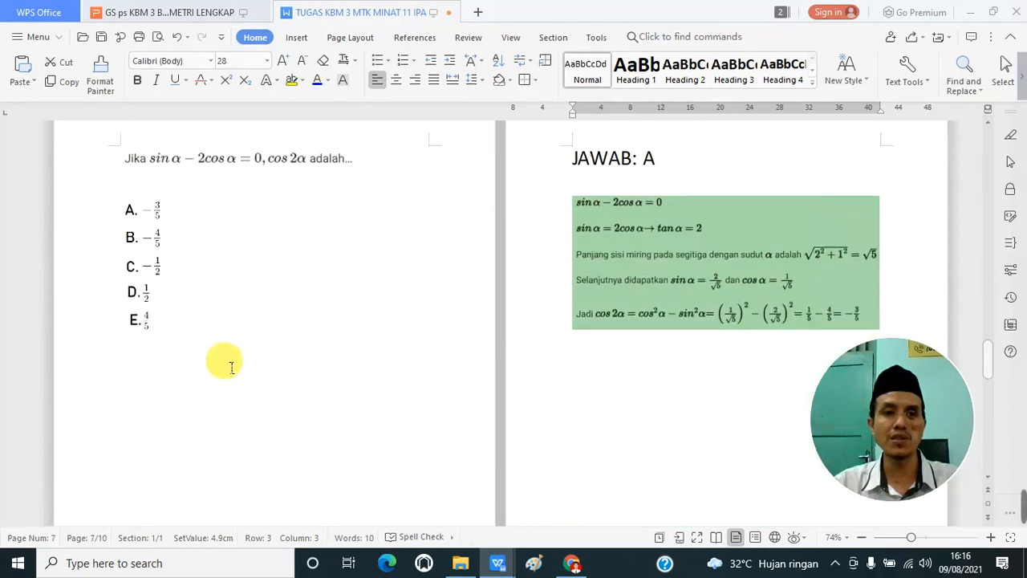
scroll(538, 281, up, 3)
scroll(538, 280, up, 20)
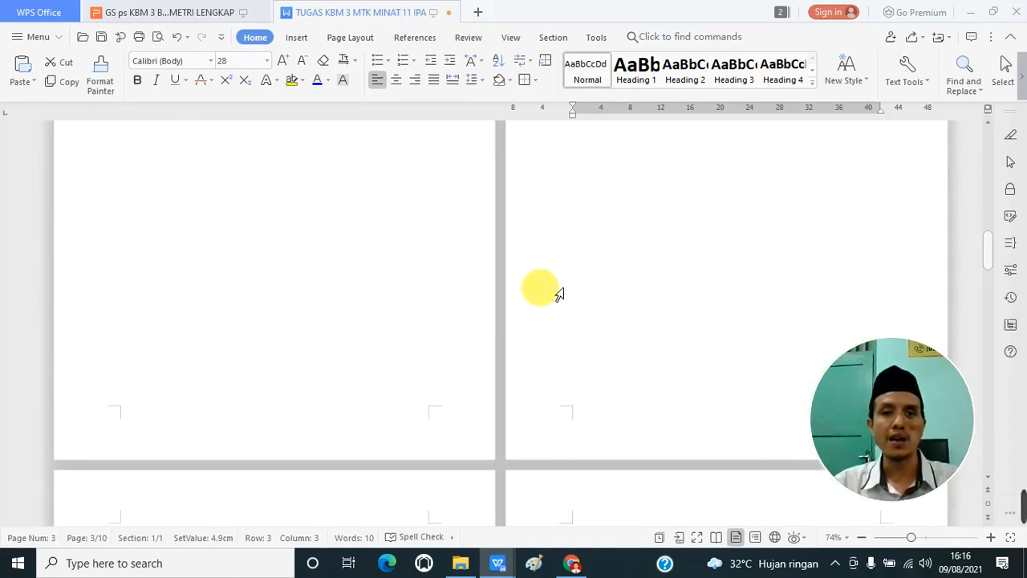
scroll(414, 273, down, 5)
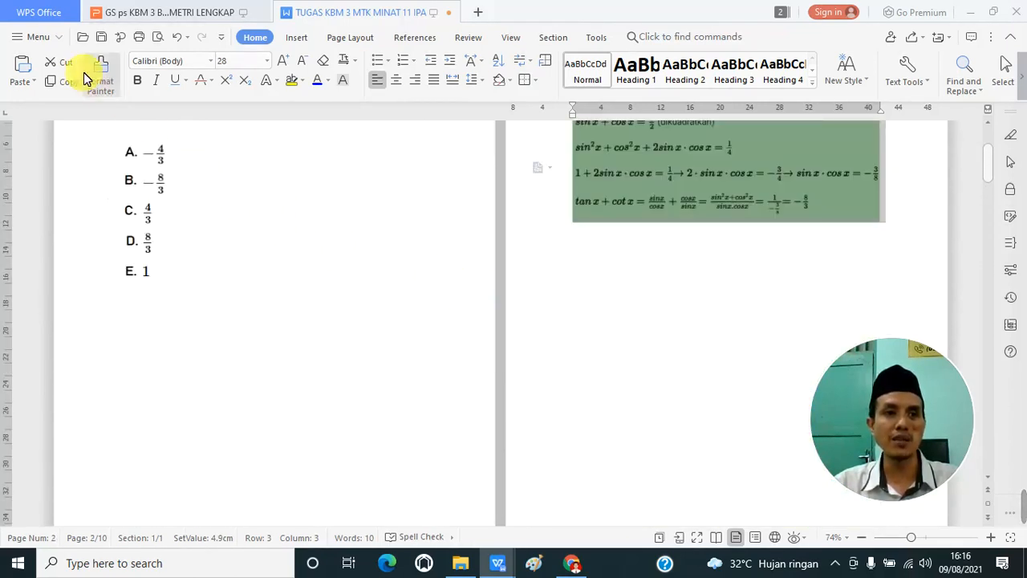
Step: Start saving a copy of the document in the "KBM 3 Selasa, 3 Agustus 2021" folder
click(18, 39)
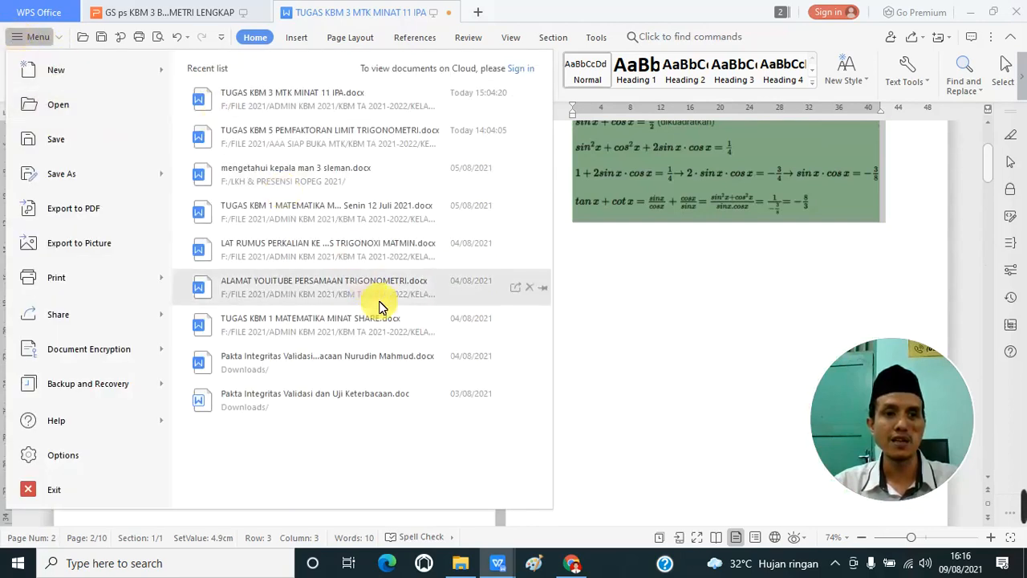
click(675, 323)
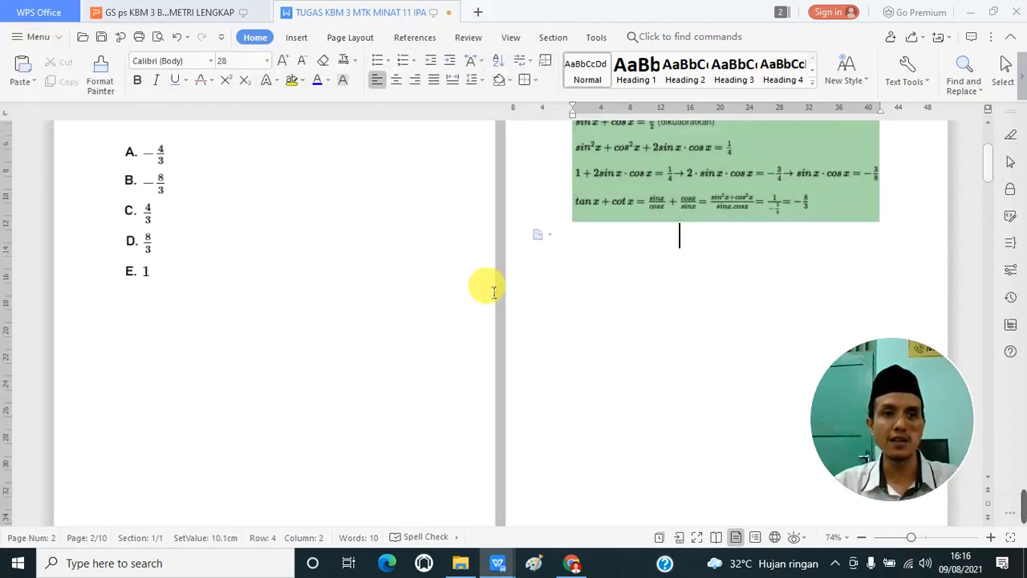
click(18, 38)
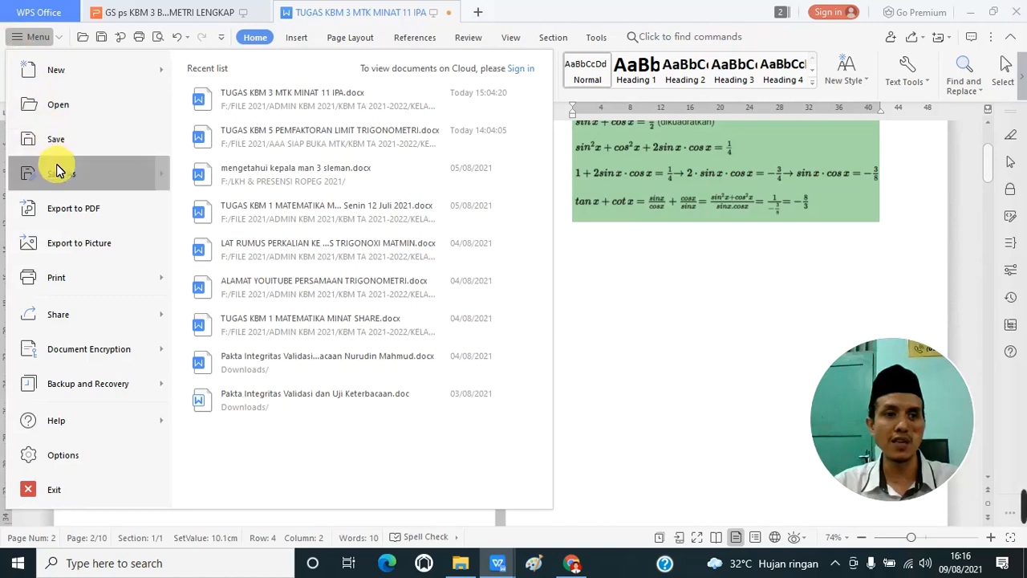
mouse_move(118, 177)
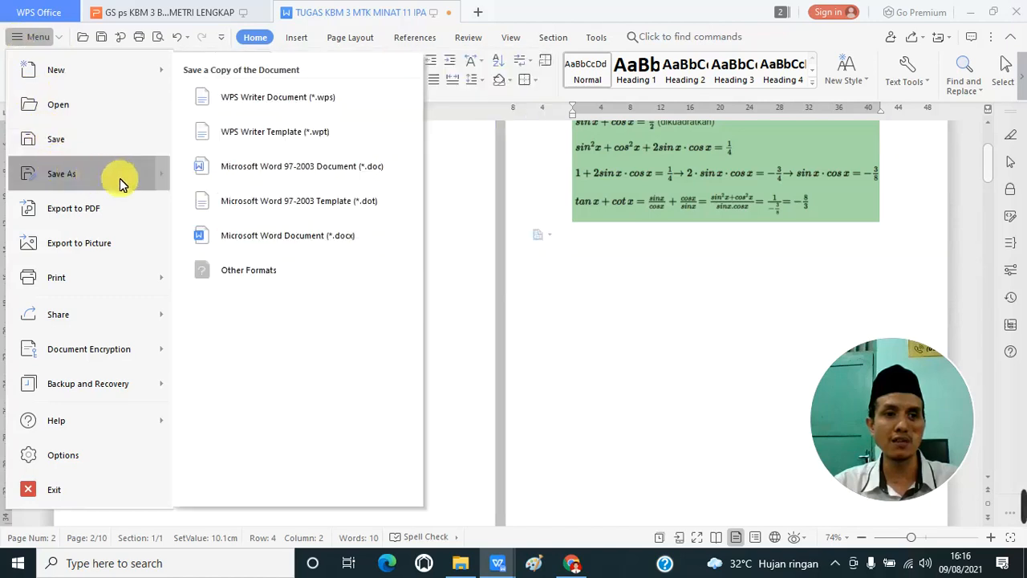
click(353, 170)
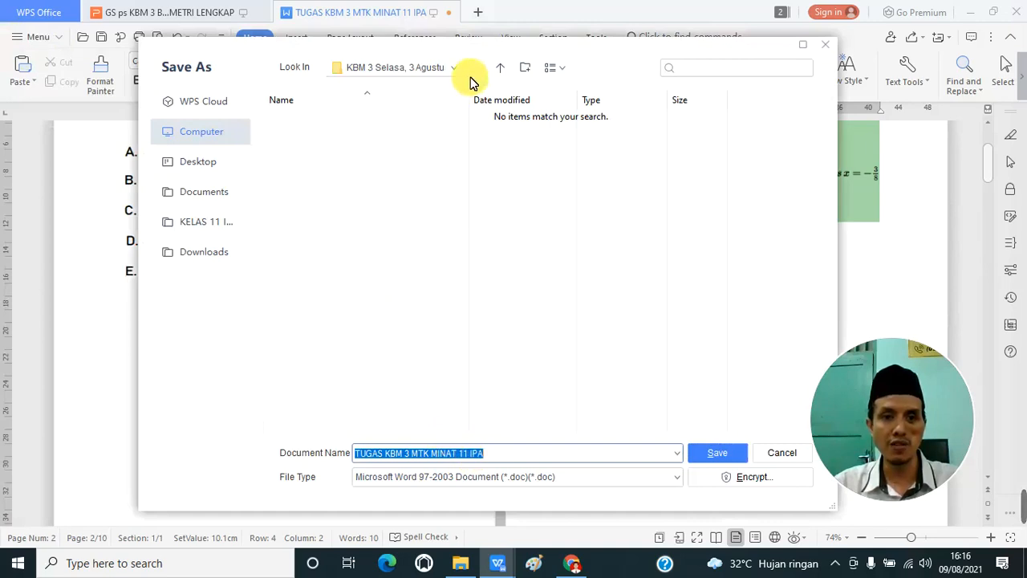
click(500, 68)
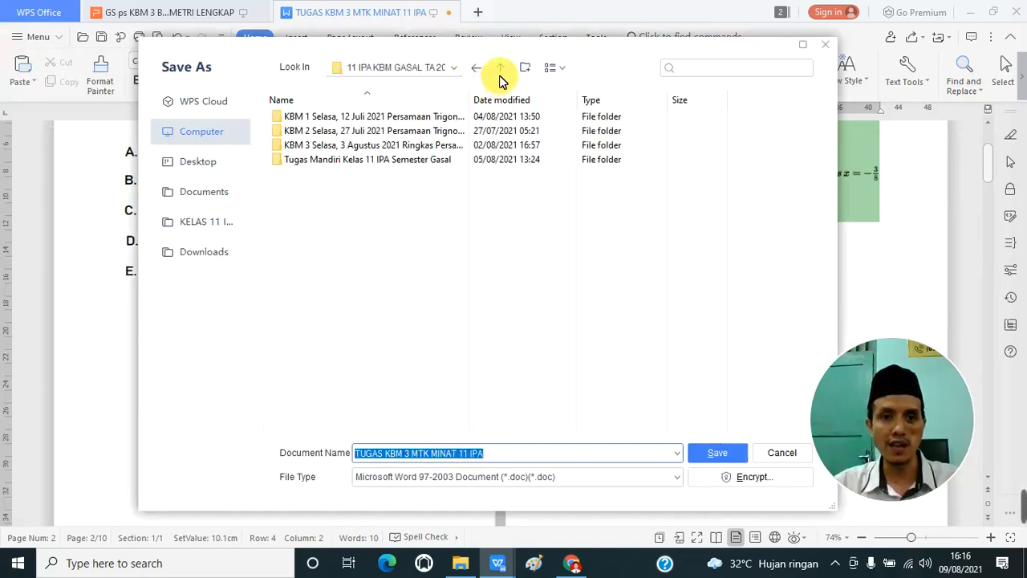
double_click(333, 145)
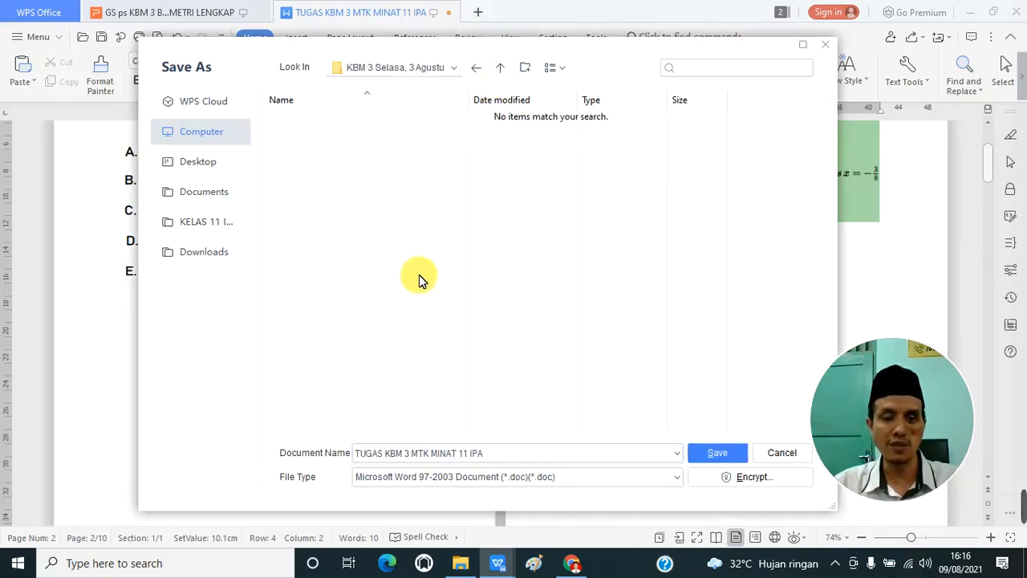
Step: Export the document in PDF Format (*.pdf) under the name "TUGAS KBM 3 MTK MINAT 11 IPA 1"
double_click(498, 457)
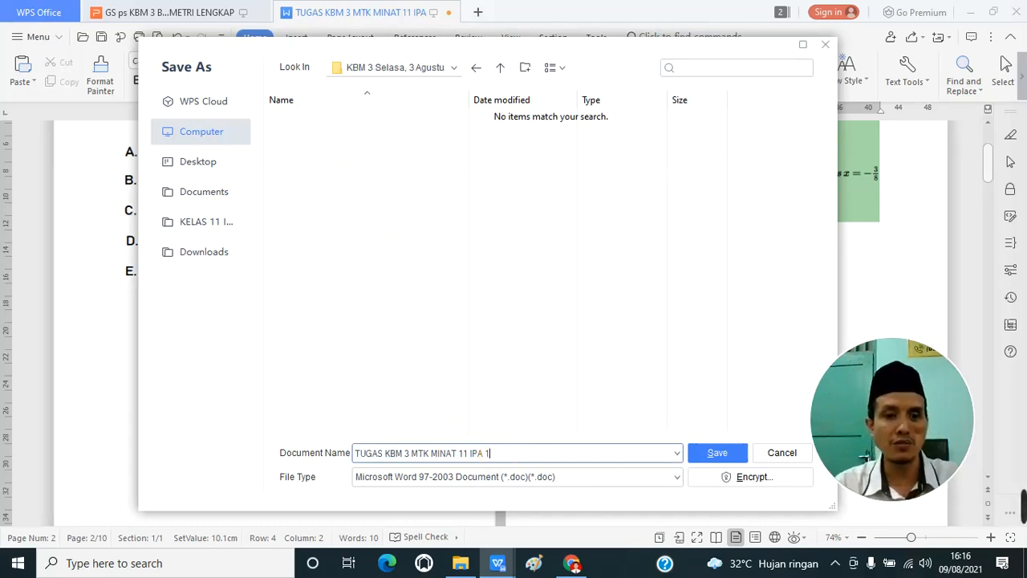
click(555, 478)
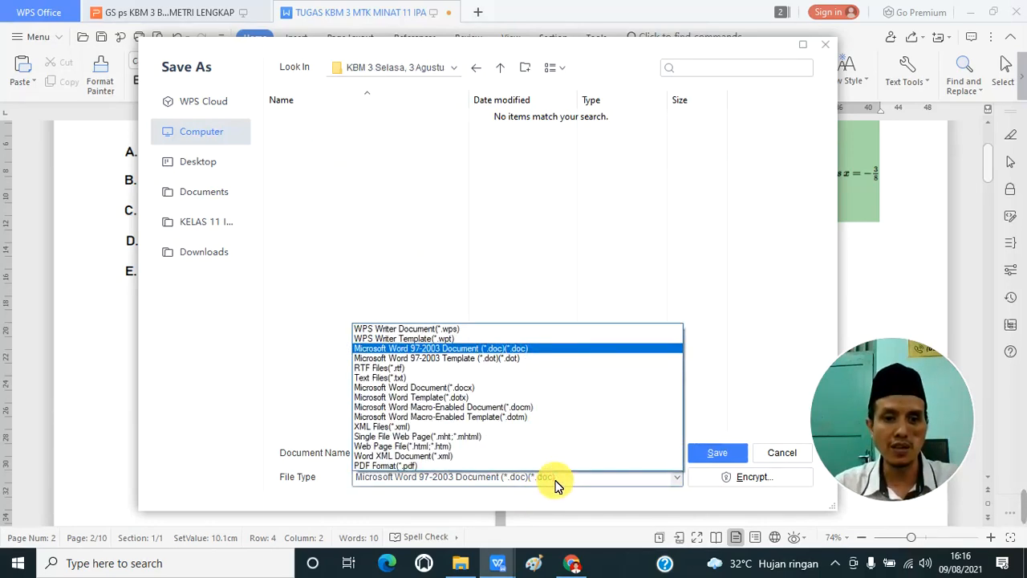
click(476, 456)
click(505, 476)
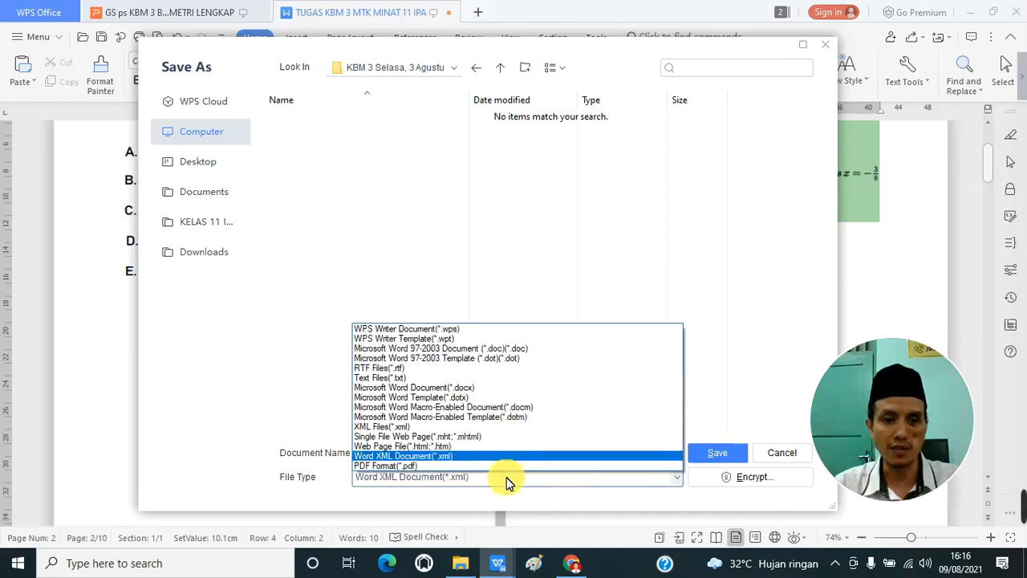
click(450, 467)
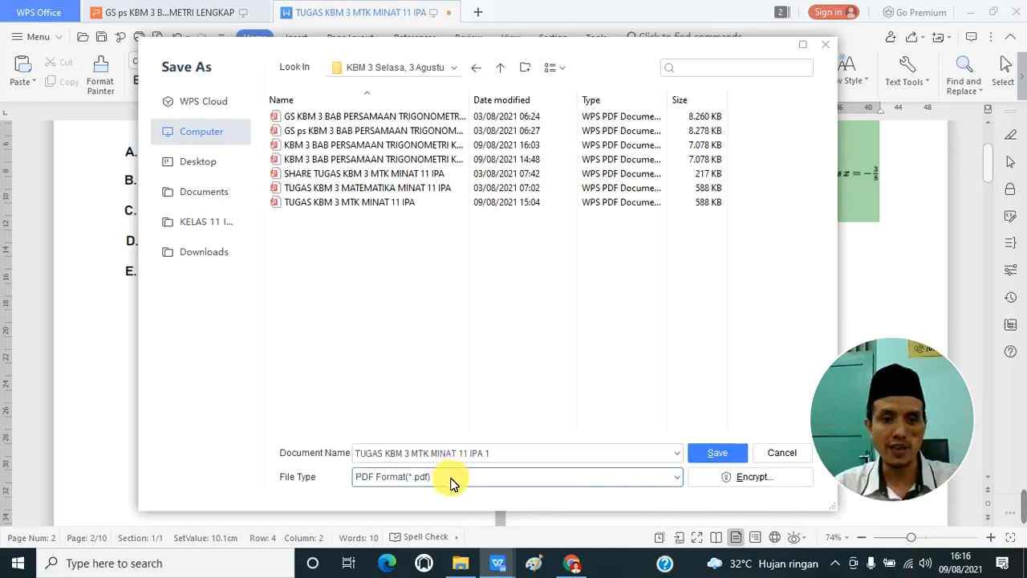
click(642, 481)
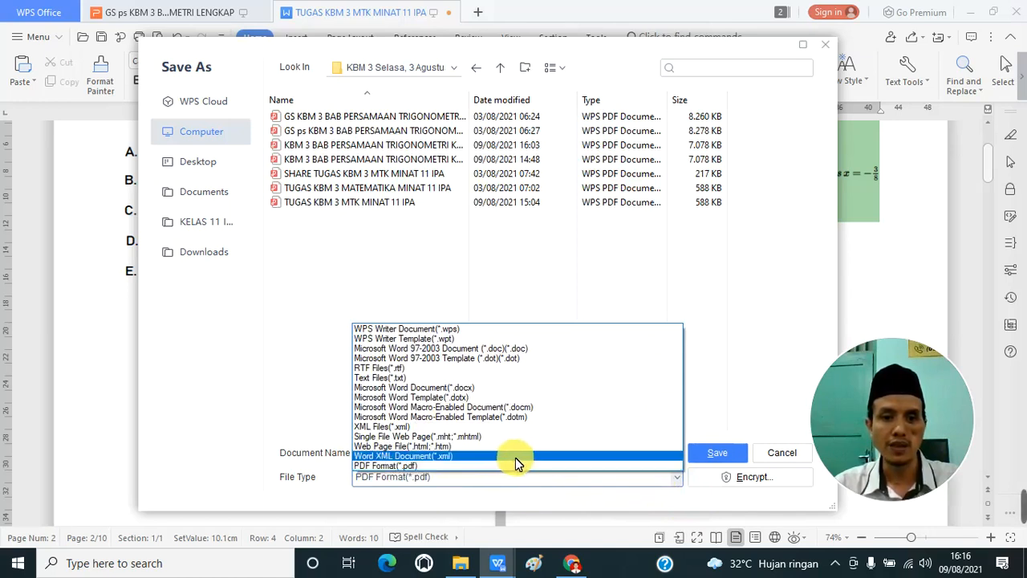
click(518, 466)
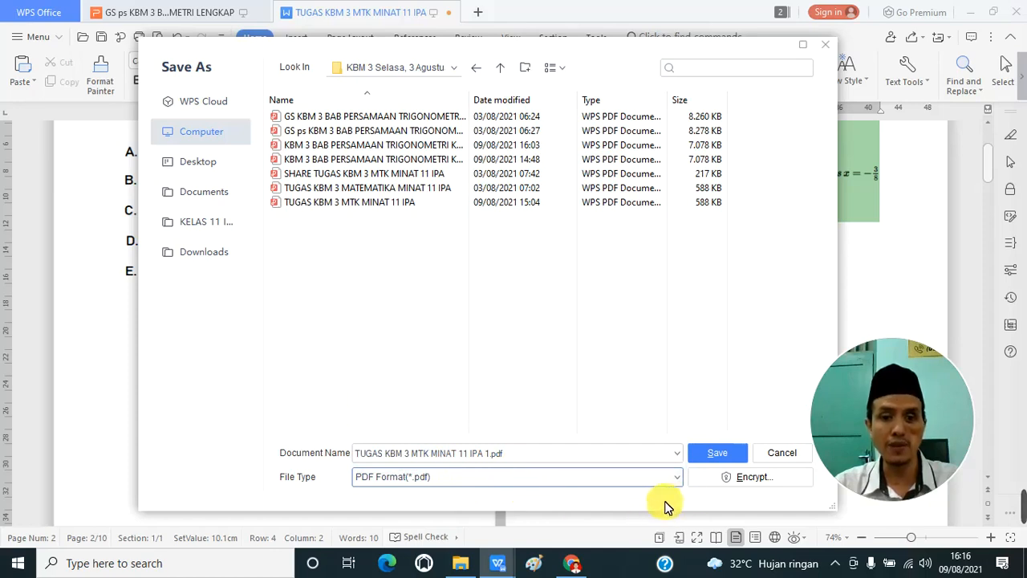
click(715, 455)
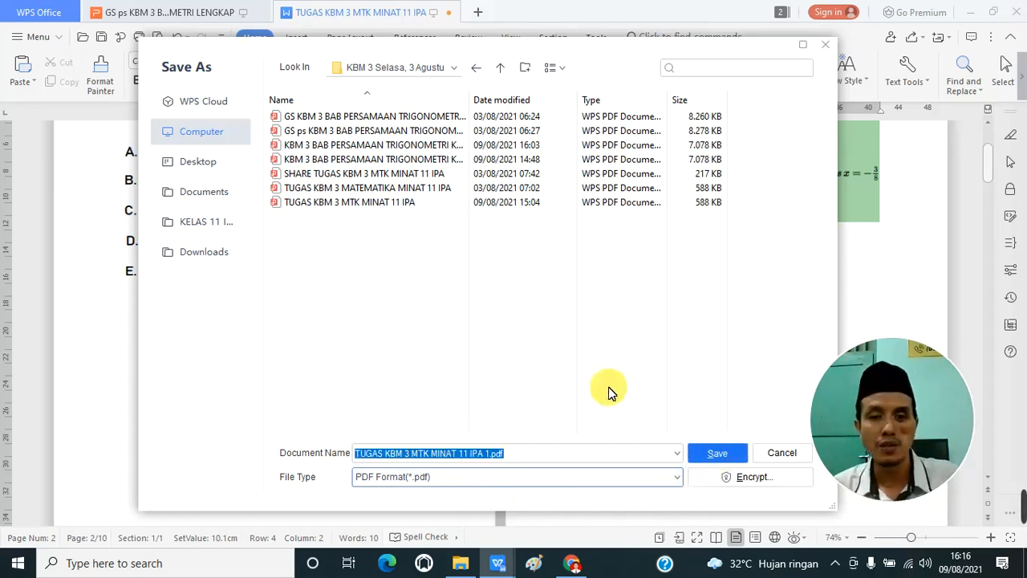
key(Return)
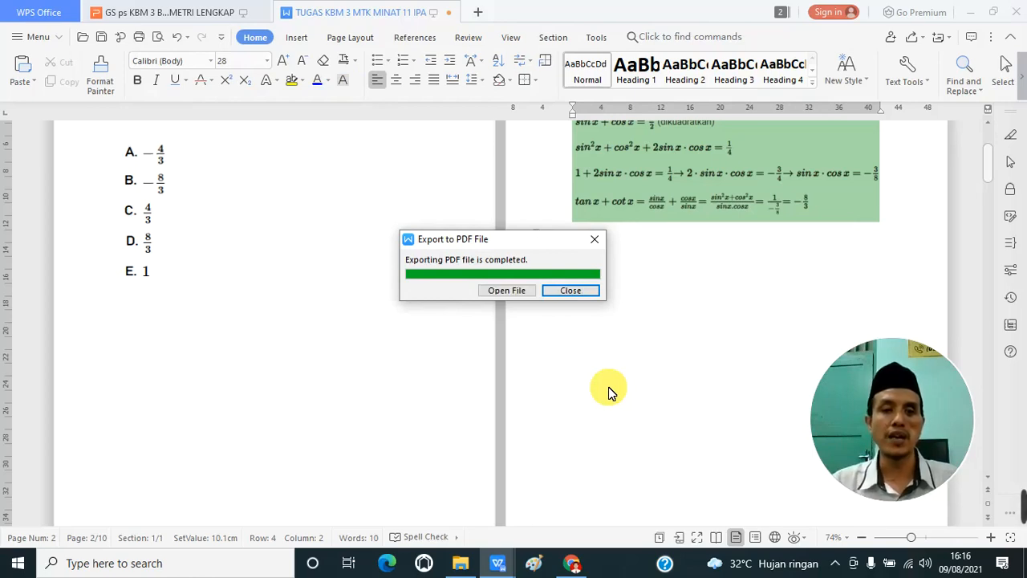
click(583, 292)
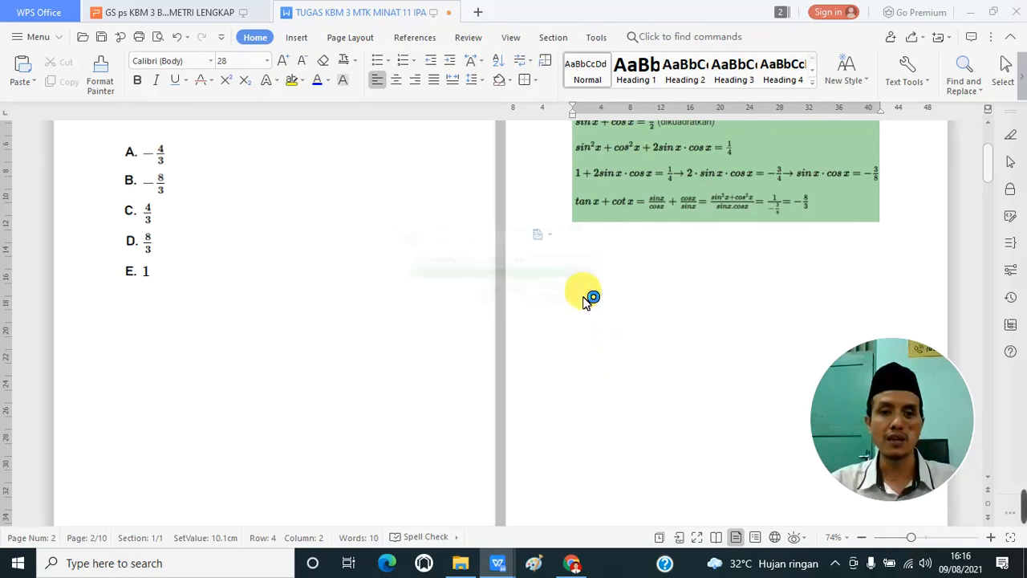
Step: Switch back to K2MA - DIY in Chrome, open Aktivitas Harian and look over the current day's entries
click(575, 565)
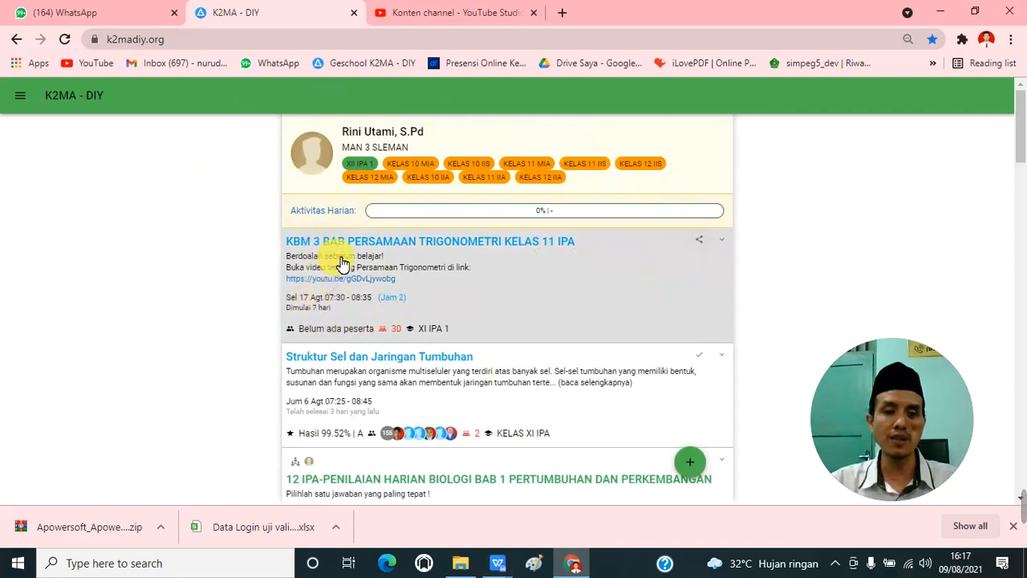
click(528, 213)
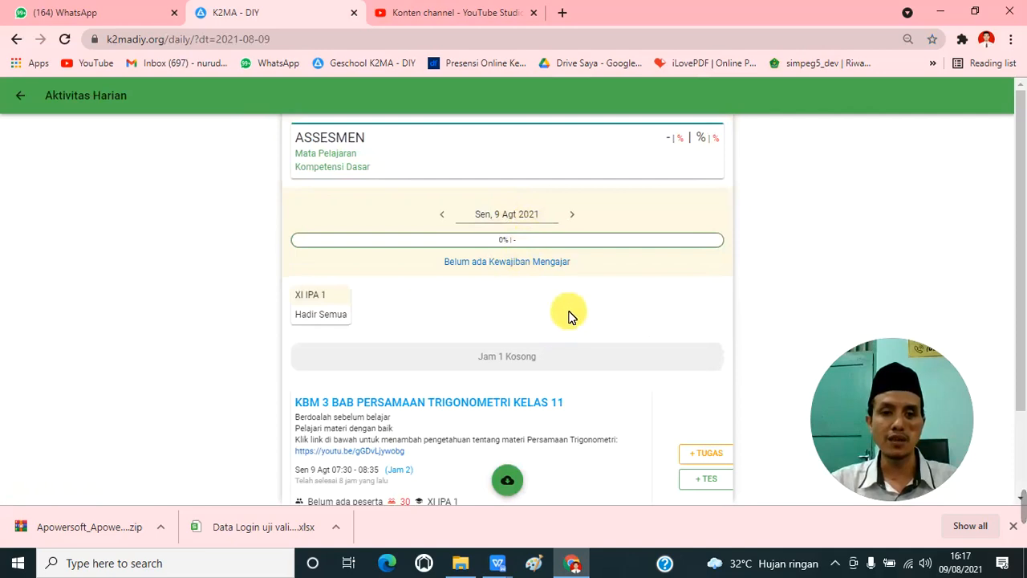
scroll(562, 375, down, 1)
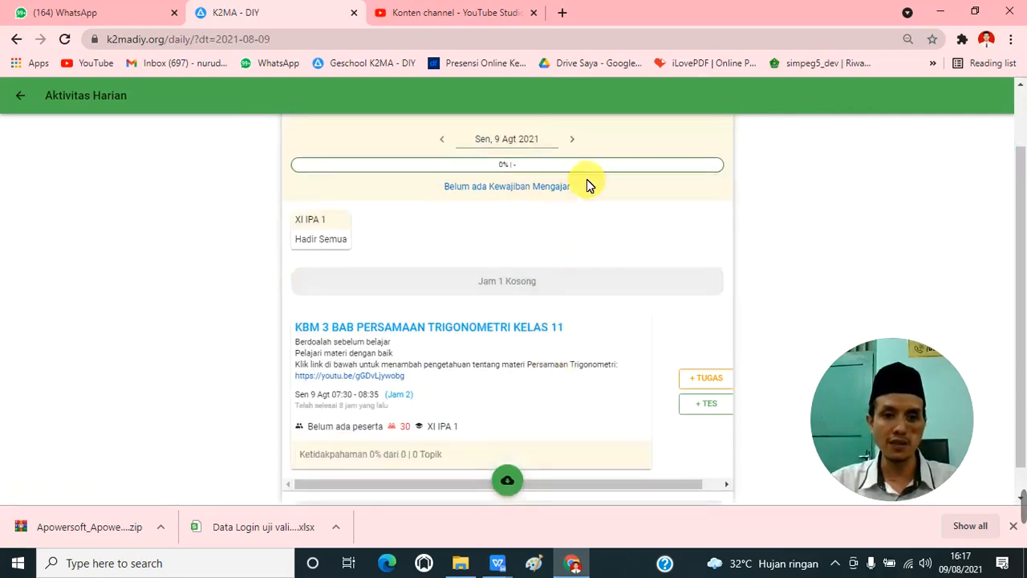
scroll(586, 183, up, 1)
Step: Move the daily activity date forward to Tuesday, 17 August 2021 and look over the KBM 3 lesson entry for XI IPA 1
click(574, 214)
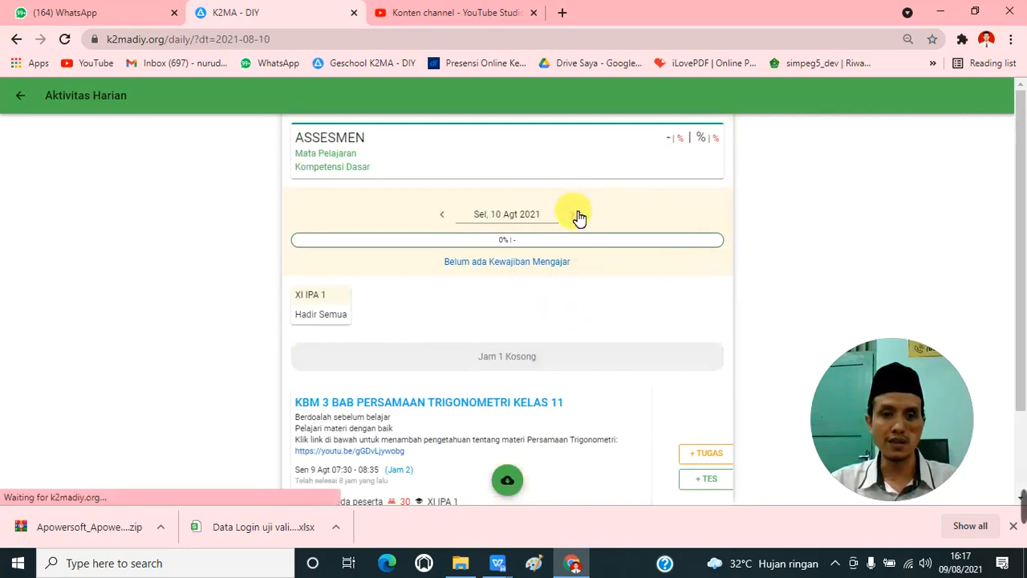
click(574, 214)
click(574, 214)
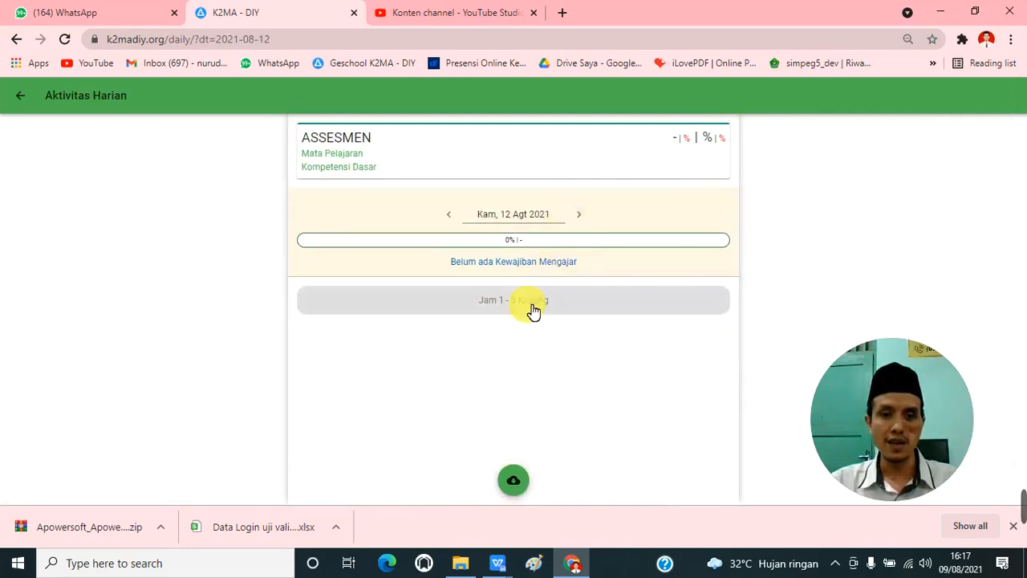
click(580, 216)
click(579, 215)
click(579, 215)
click(579, 215)
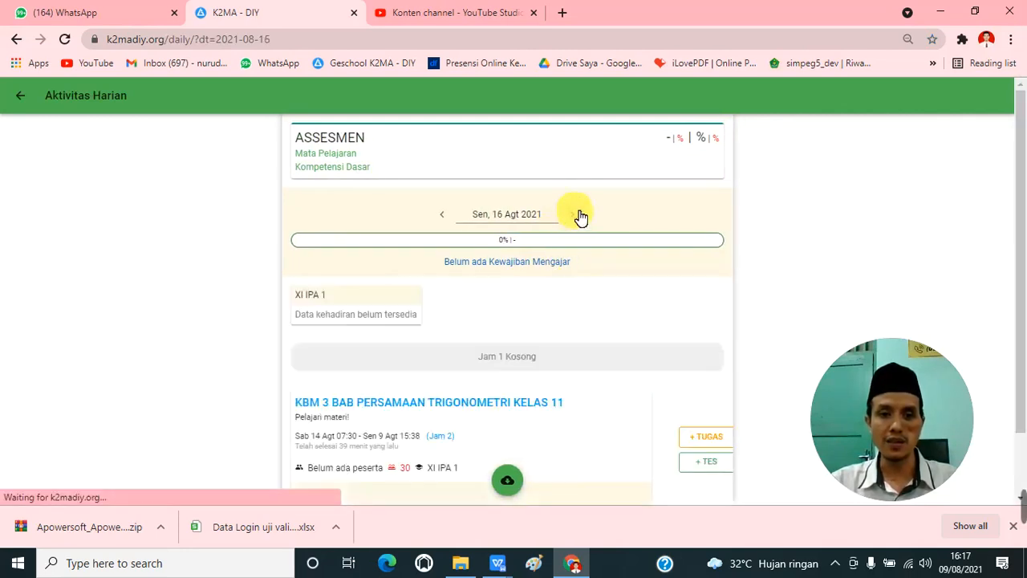
click(580, 217)
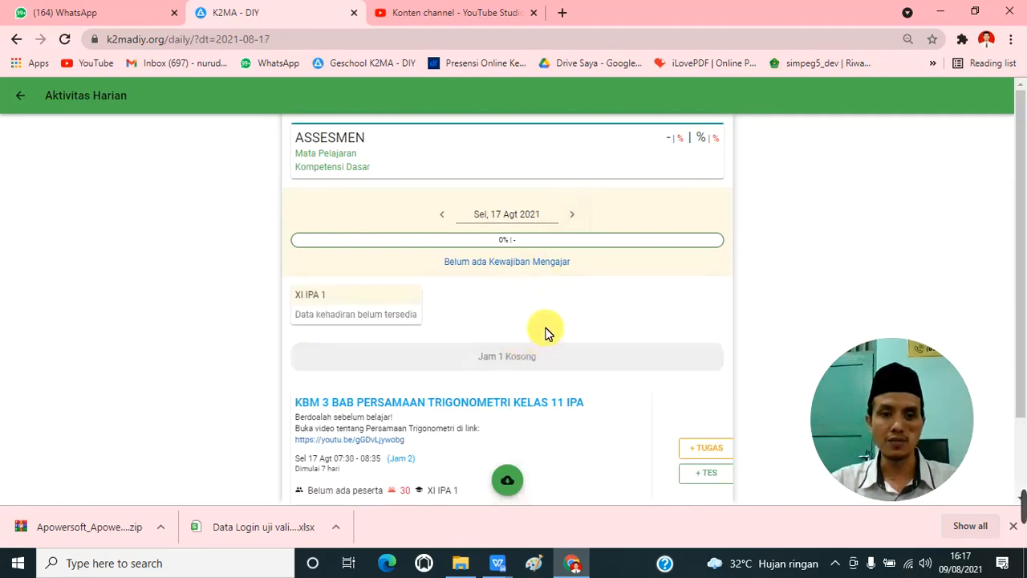
scroll(564, 326, down, 1)
scroll(561, 266, up, 1)
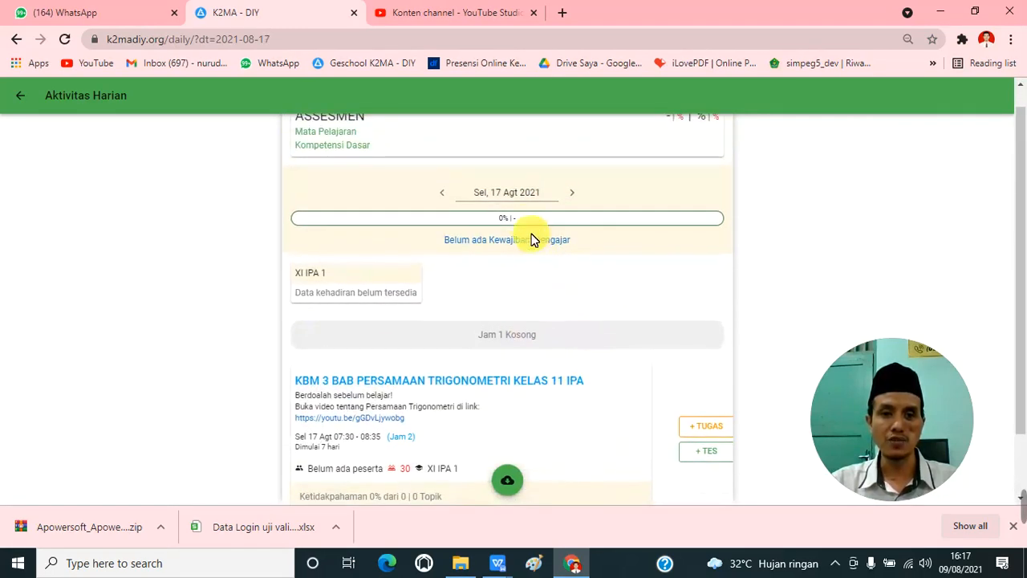
scroll(523, 356, down, 1)
scroll(436, 371, up, 1)
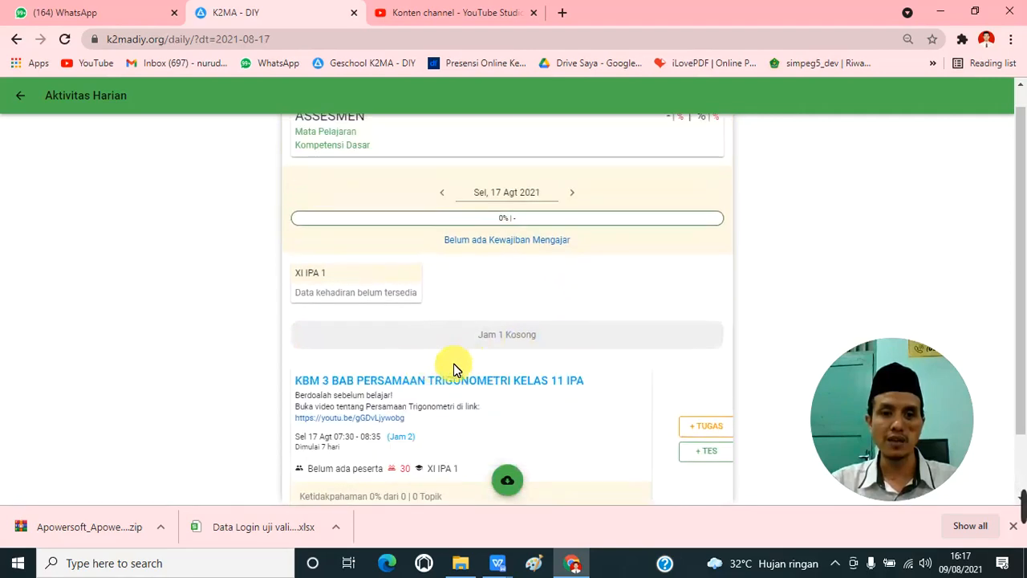
scroll(483, 342, down, 1)
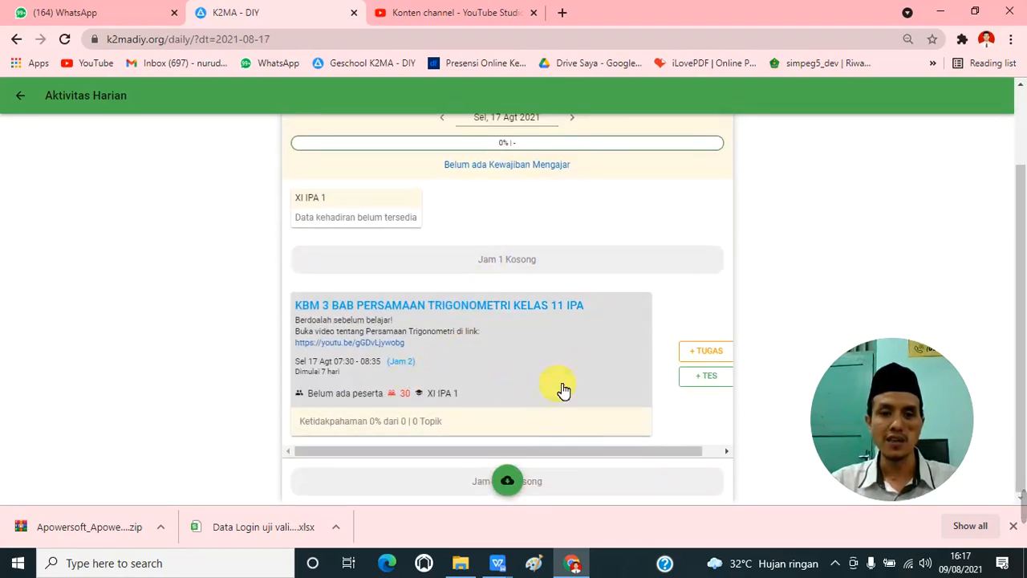
click(717, 360)
scroll(521, 385, down, 1)
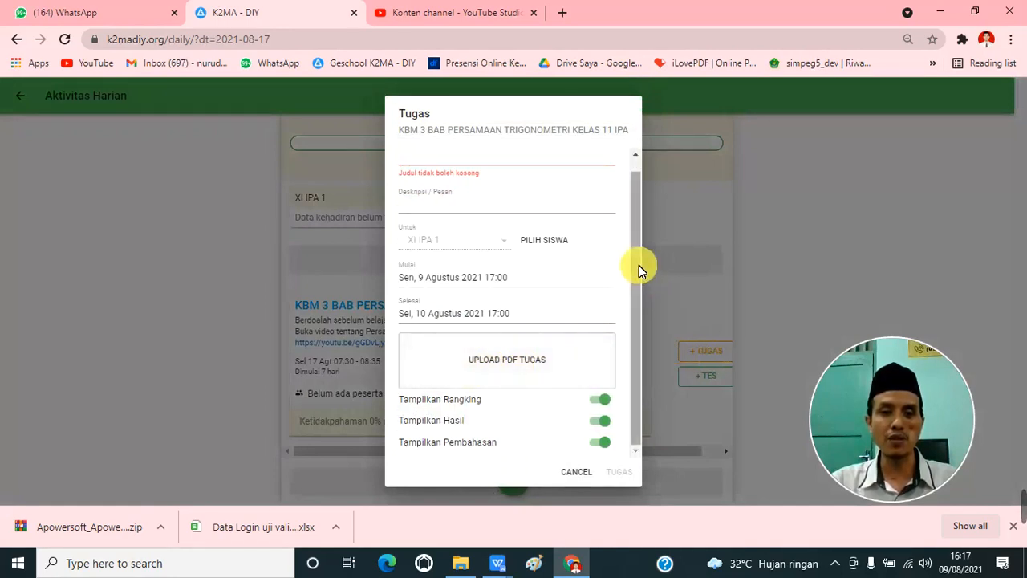
scroll(638, 265, up, 1)
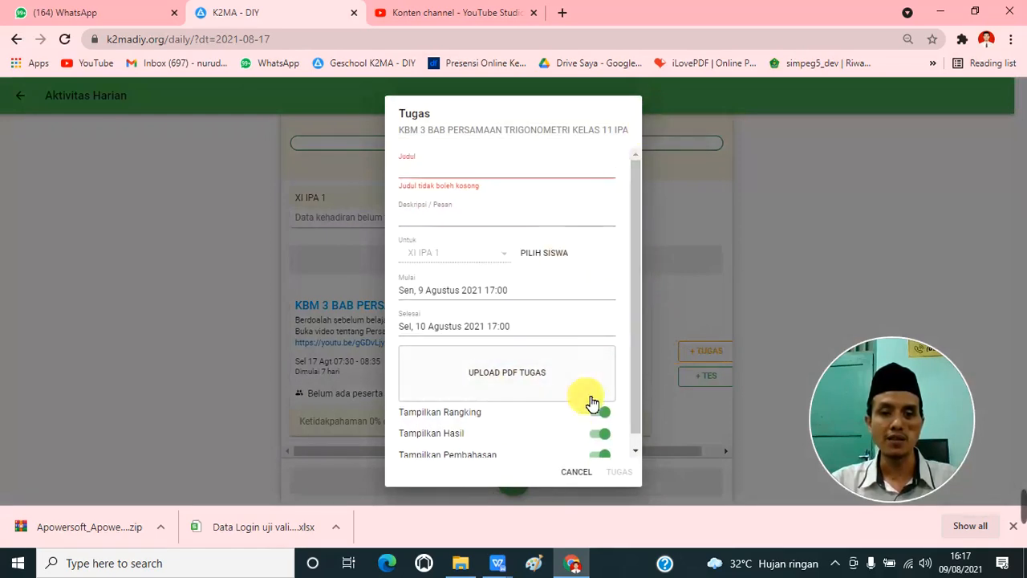
click(577, 471)
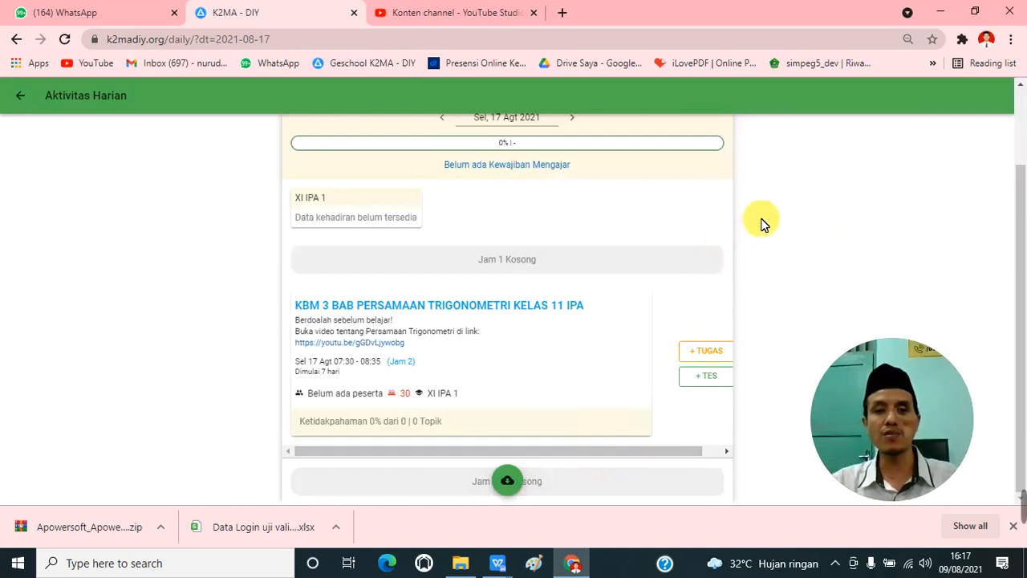
click(706, 377)
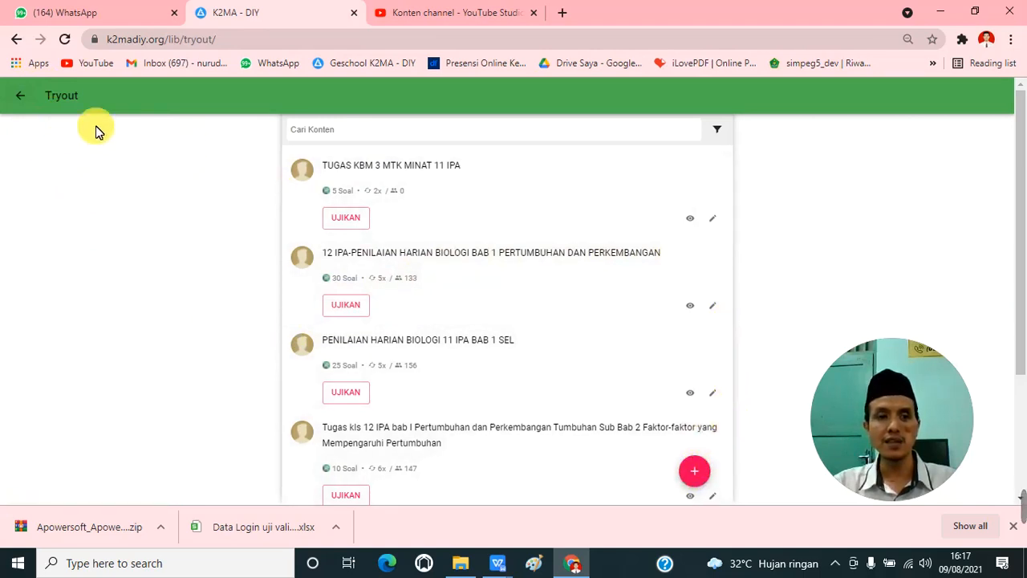
click(22, 97)
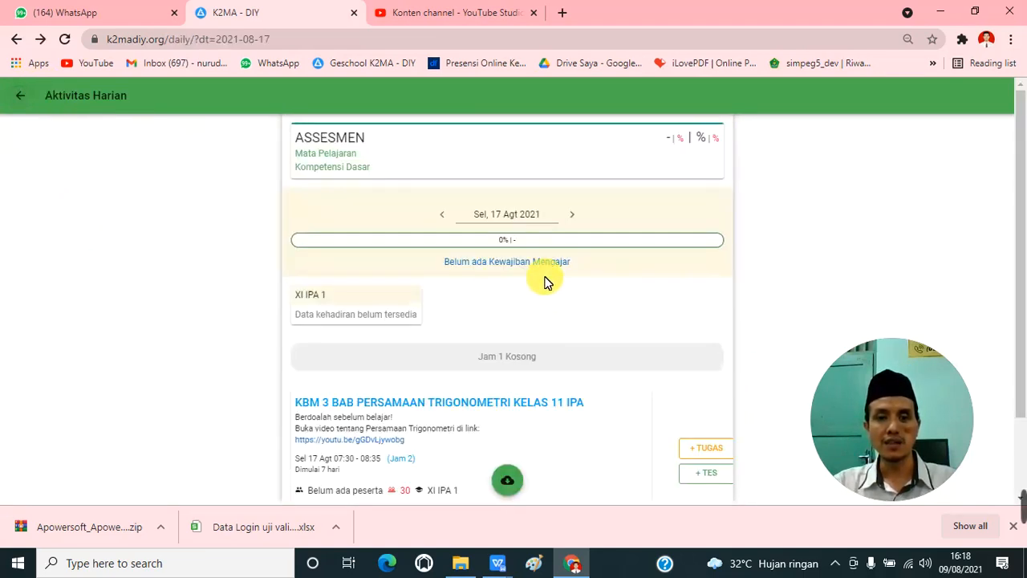
Step: Create a new tryout from the KBM 3 lesson's test option and upload the PDF "TUGAS KBM 3 MTK MINAT 11 IPA 1"
scroll(627, 422, down, 1)
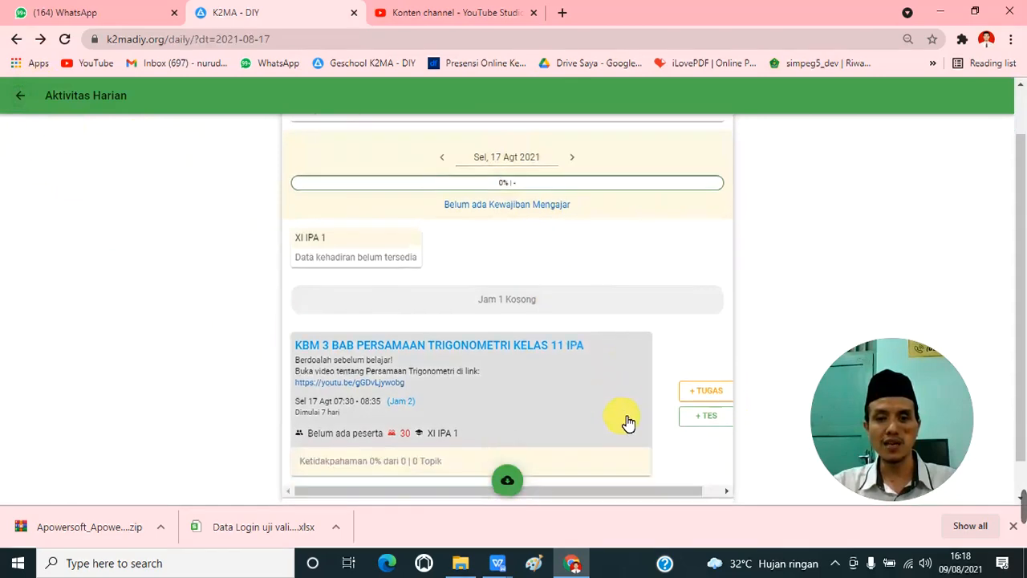
scroll(383, 386, down, 2)
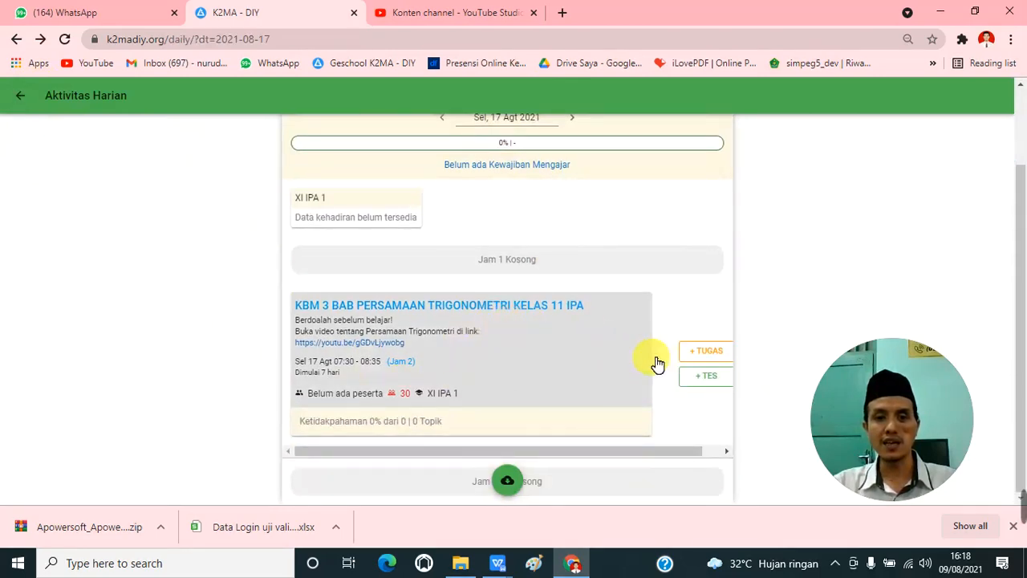
click(708, 378)
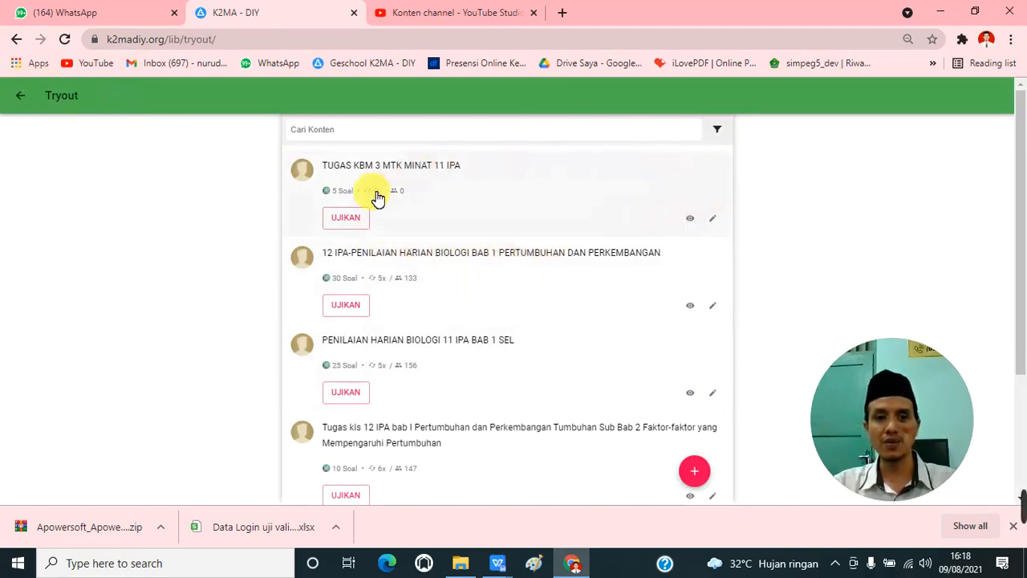
click(702, 478)
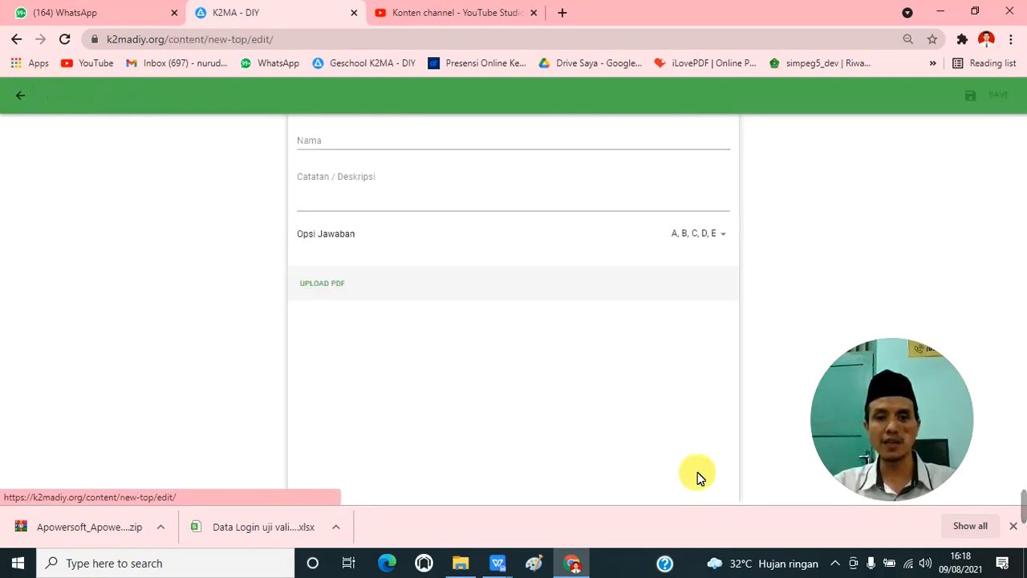
click(698, 473)
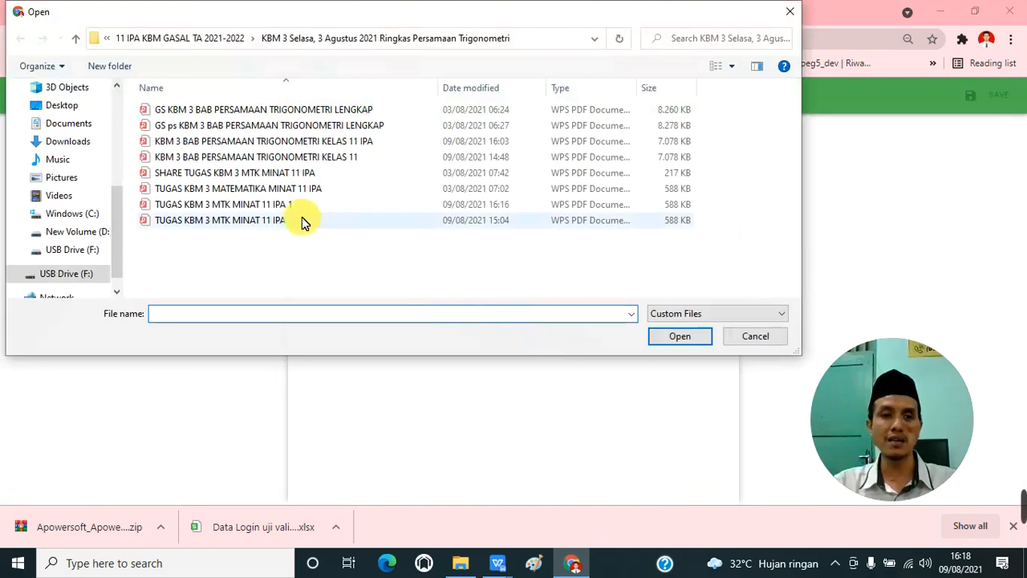
click(281, 207)
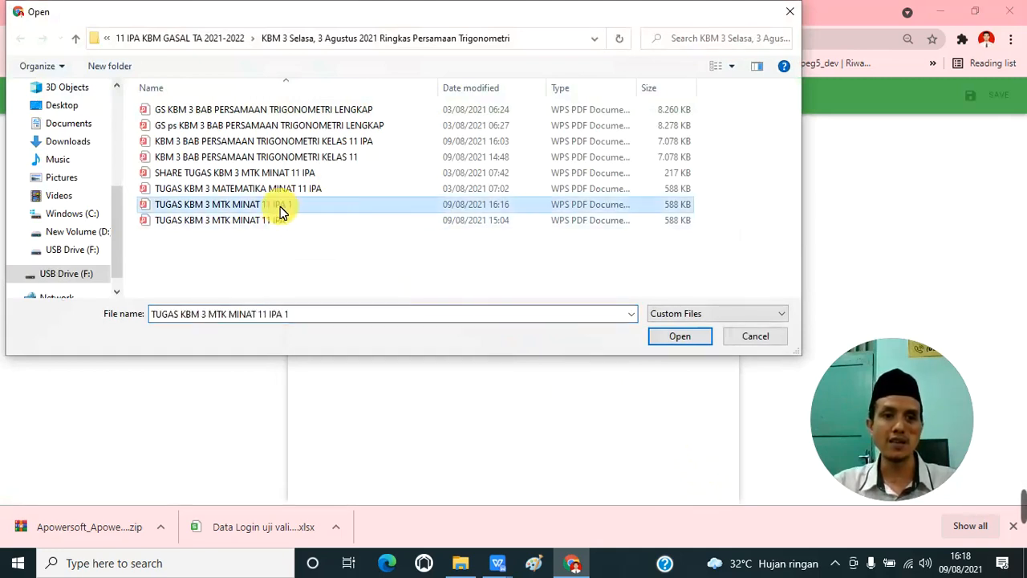
click(674, 341)
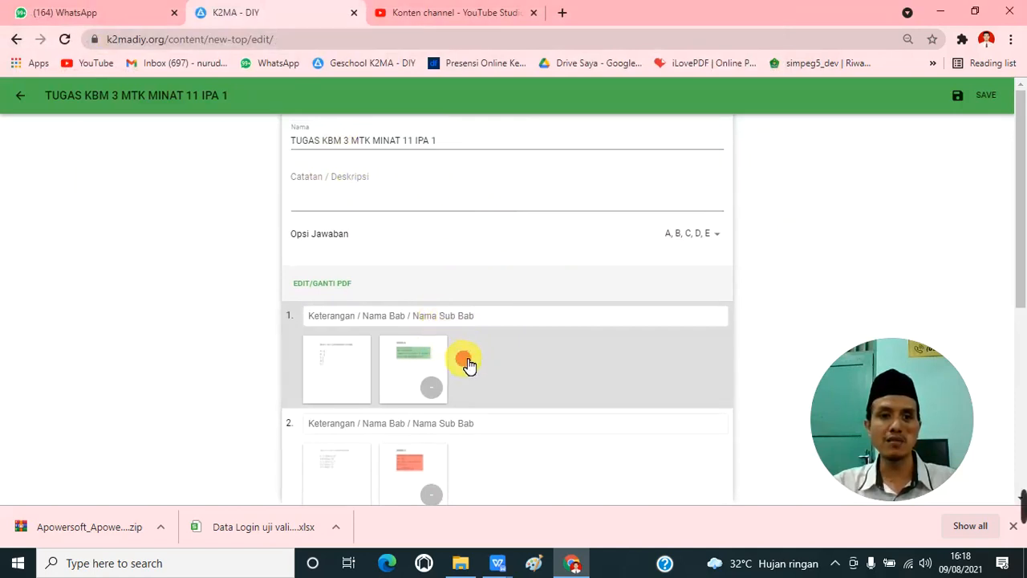
Step: Examine question 1 of the uploaded PDF with its answer options, and return to the question list
click(466, 360)
scroll(440, 287, down, 1)
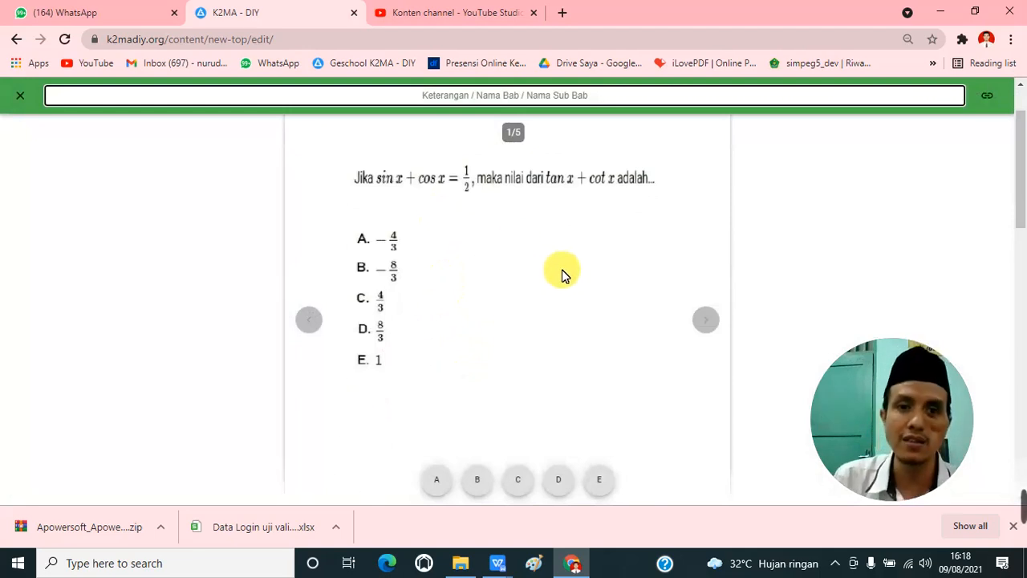
scroll(562, 275, up, 1)
scroll(554, 278, down, 3)
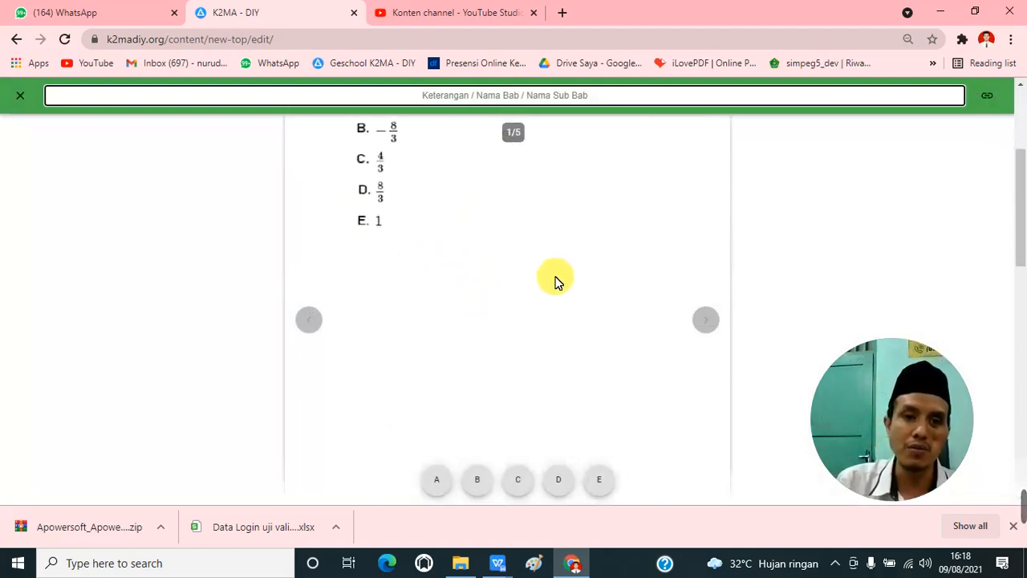
scroll(554, 276, up, 3)
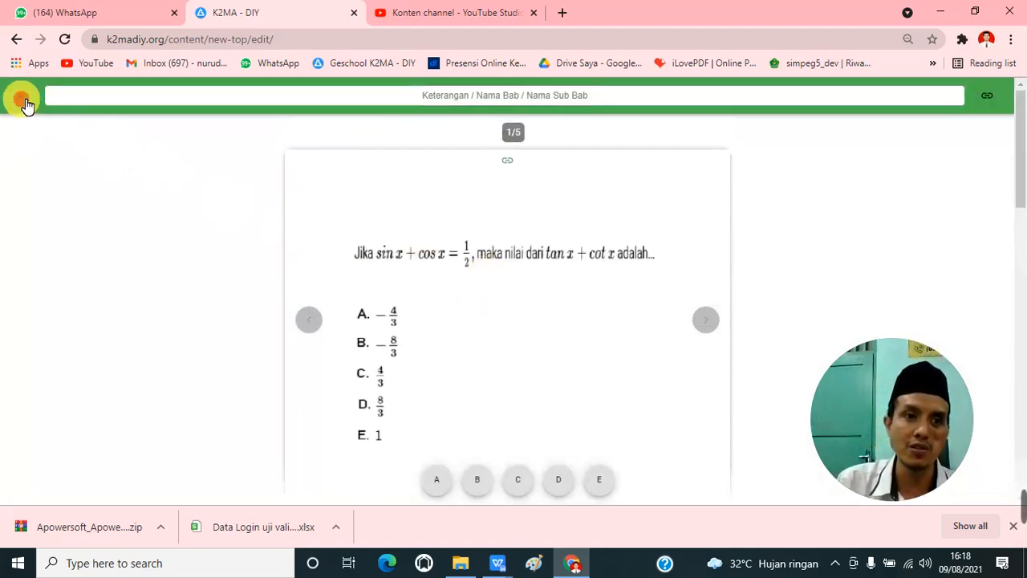
click(25, 102)
scroll(466, 289, up, 3)
Step: Set the answer keys of questions 1 to 5 to B, D, D, A and E, matching each solution page
click(464, 287)
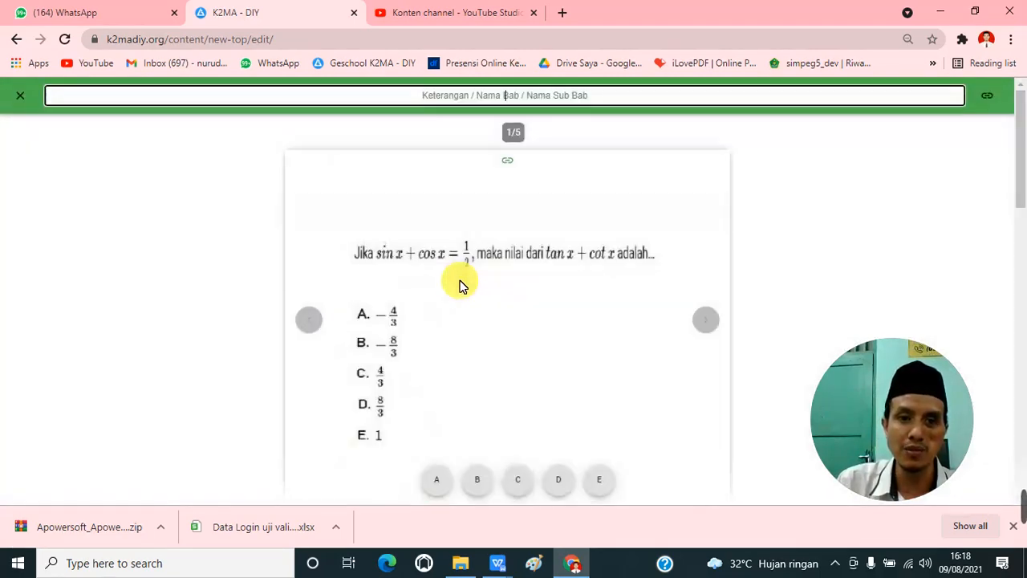
scroll(462, 286, down, 5)
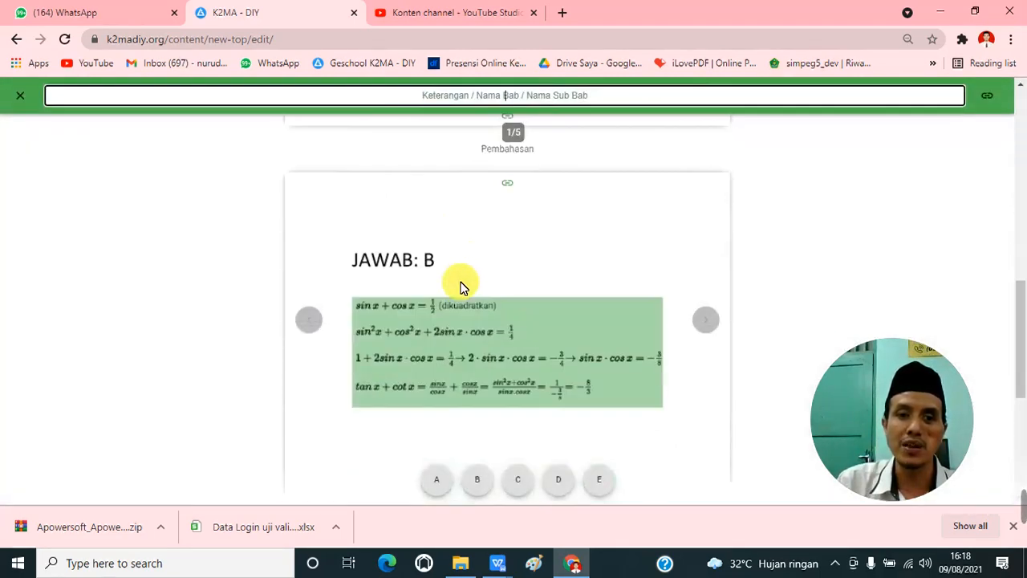
scroll(460, 286, down, 2)
scroll(461, 388, up, 1)
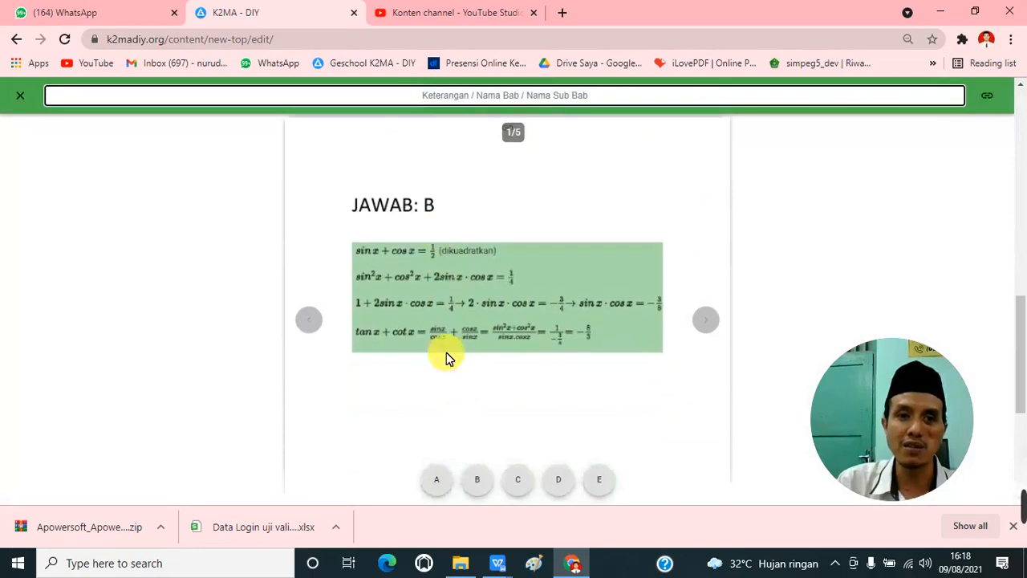
click(477, 484)
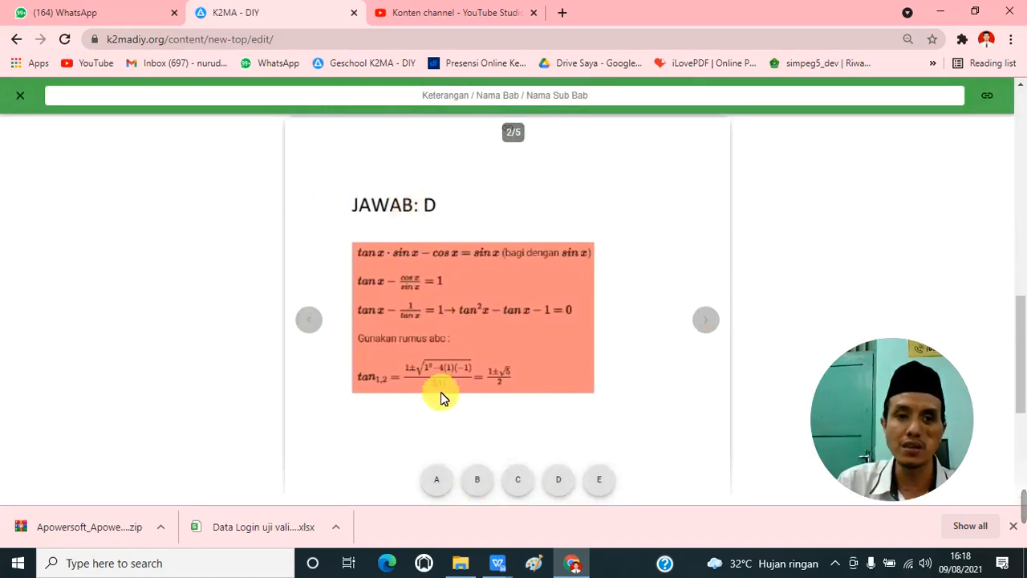
click(562, 481)
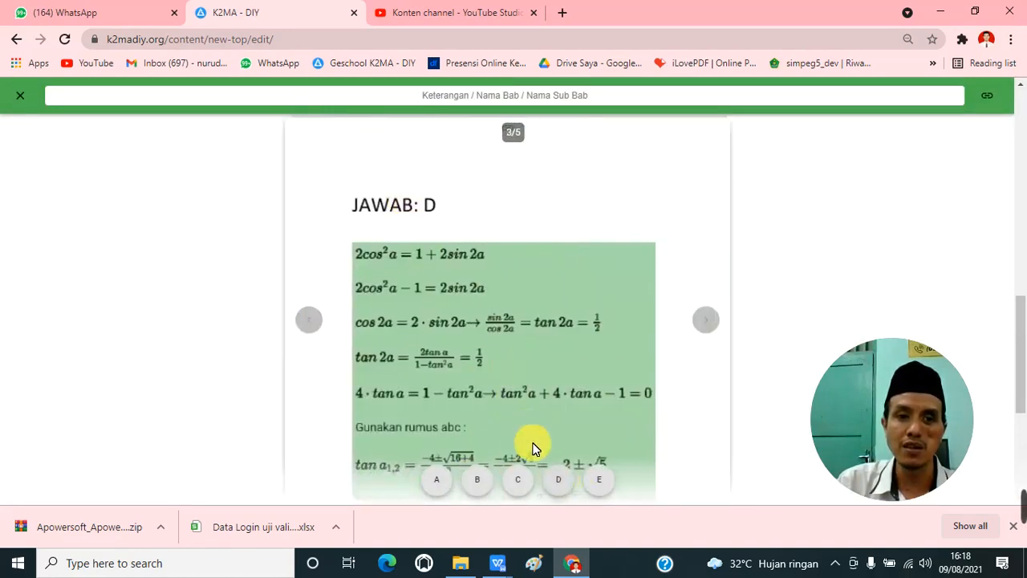
click(561, 483)
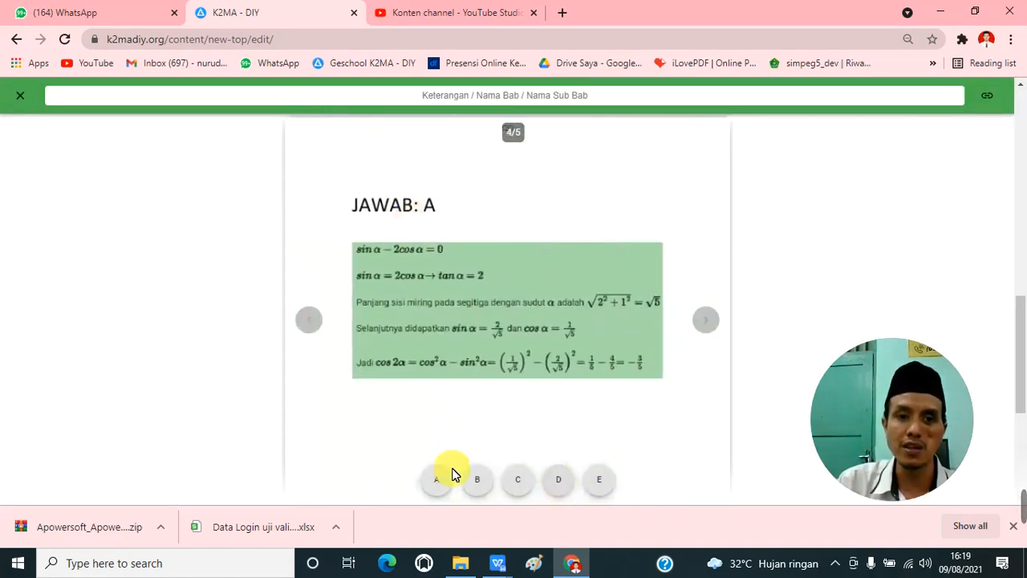
click(442, 480)
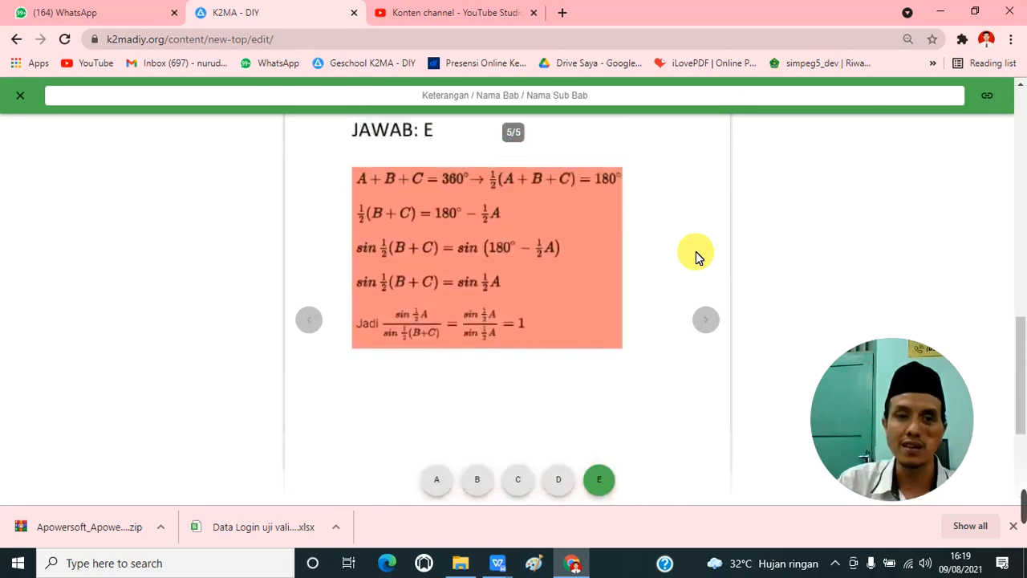
Step: Go back through the questions to check the chosen answer keys, close the question view and save the tryout
click(314, 329)
click(314, 329)
click(313, 329)
click(314, 329)
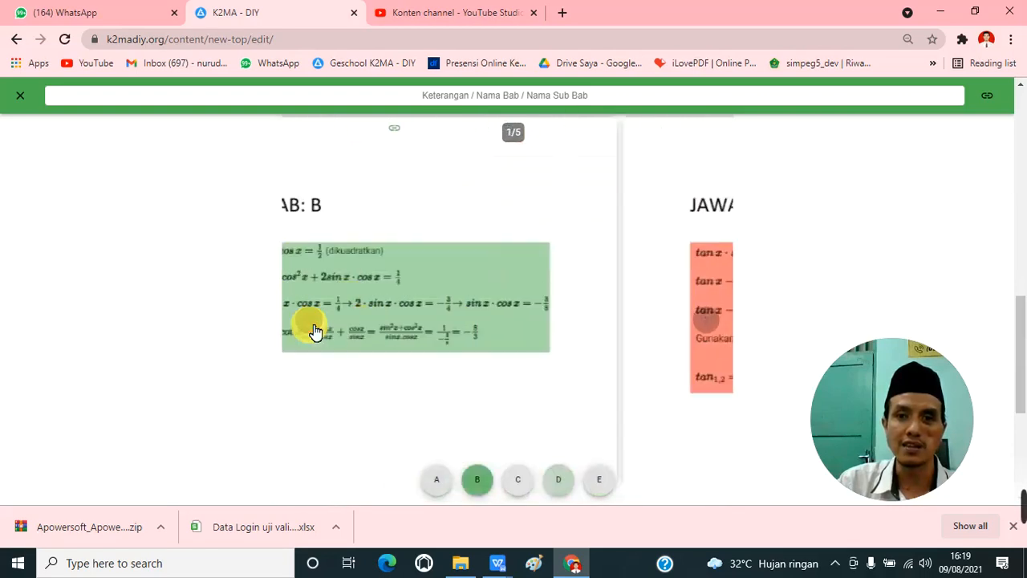
click(20, 98)
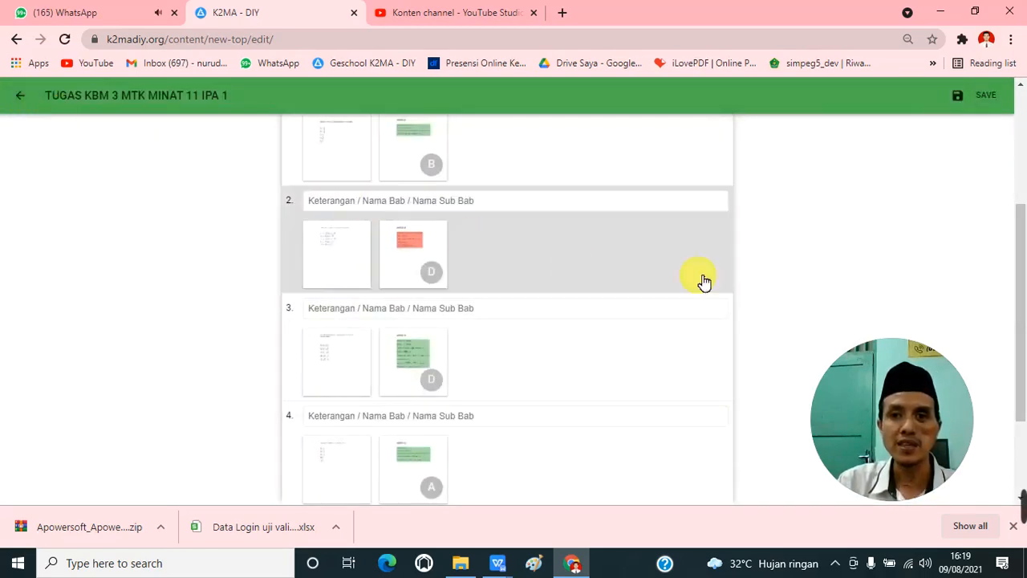
scroll(815, 269, up, 3)
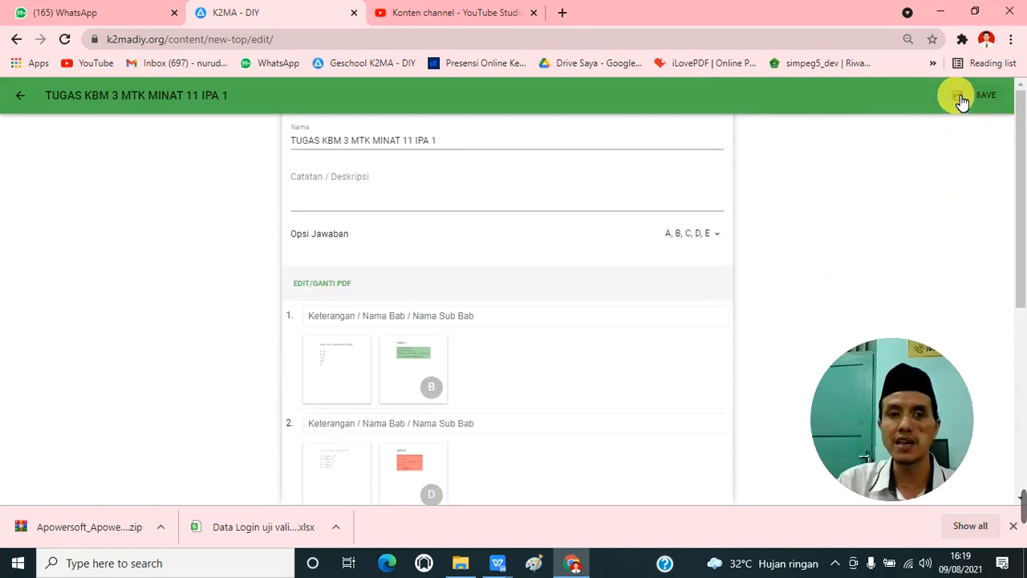
click(979, 99)
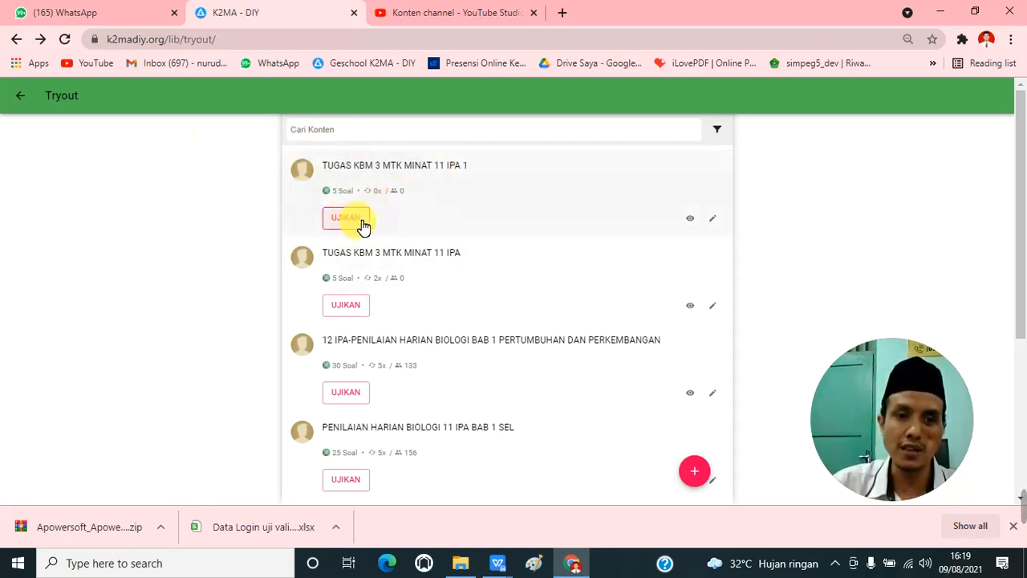
Step: Start assigning the "TUGAS KBM 3 MTK MINAT 11 IPA 1" tryout as a test and copy its name in as the title
click(360, 223)
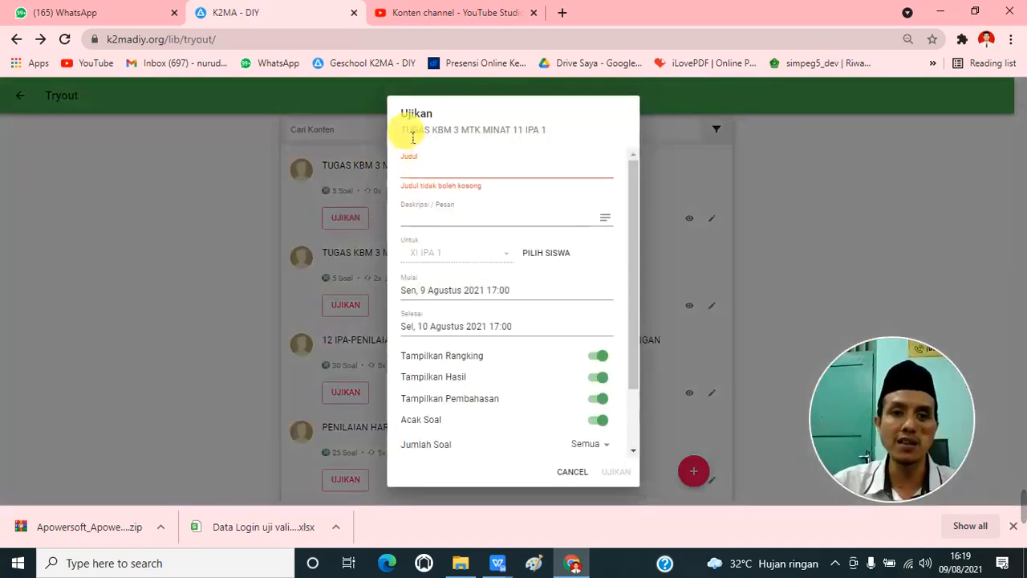
drag(401, 130, 562, 131)
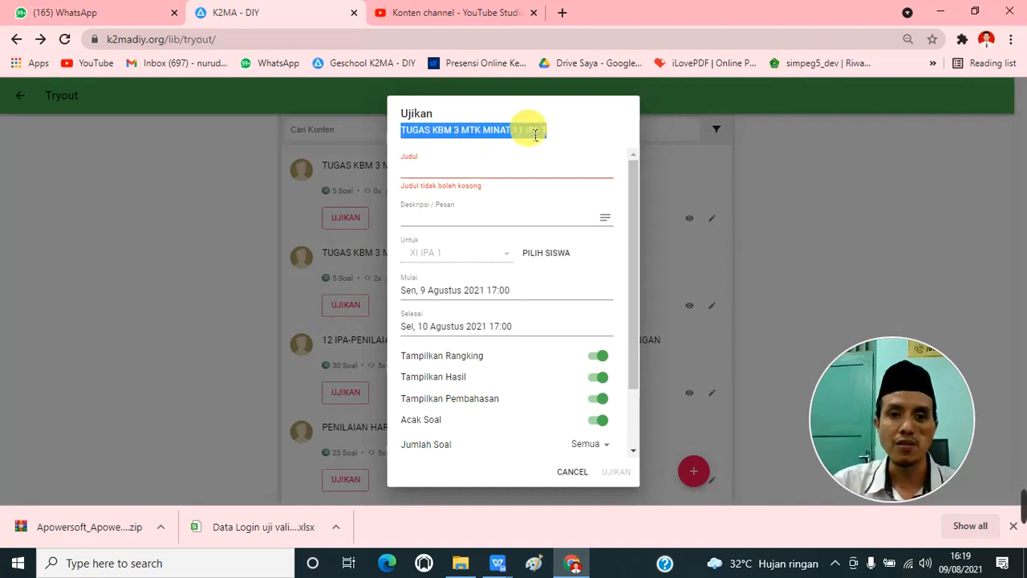
right_click(528, 131)
click(556, 139)
click(442, 166)
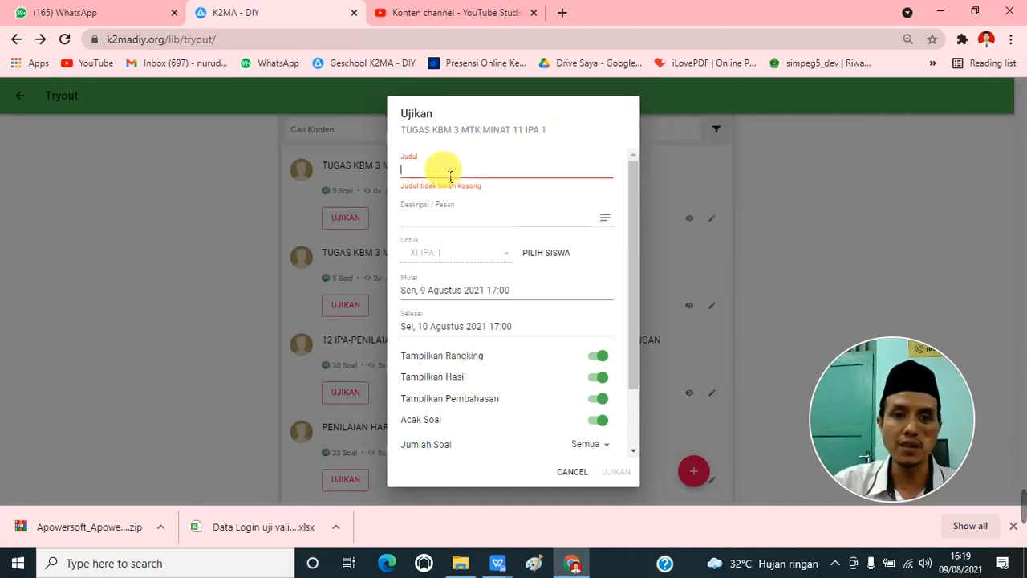
right_click(443, 167)
click(481, 289)
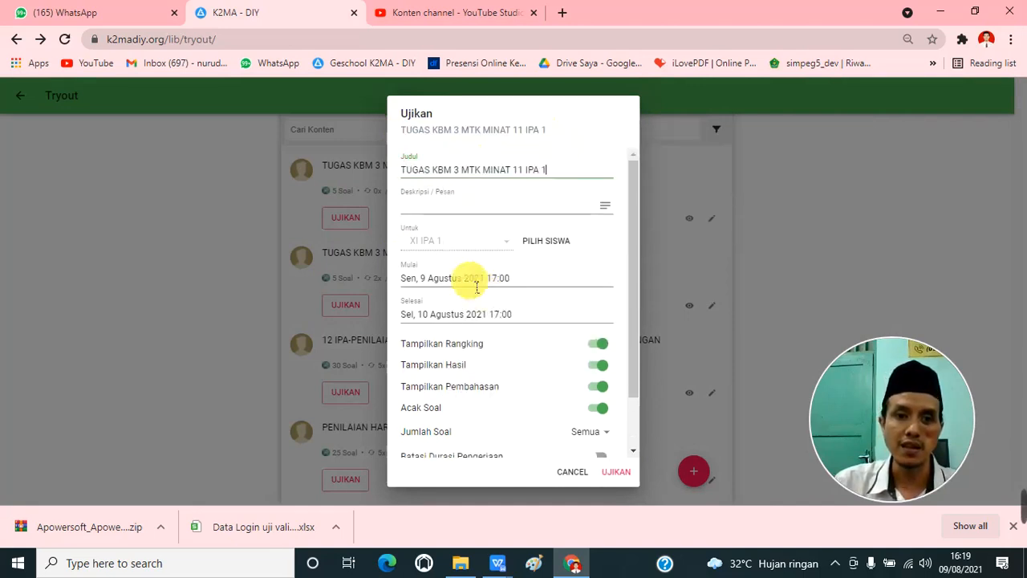
Step: Start filling in the description/message of the test assignment
click(428, 212)
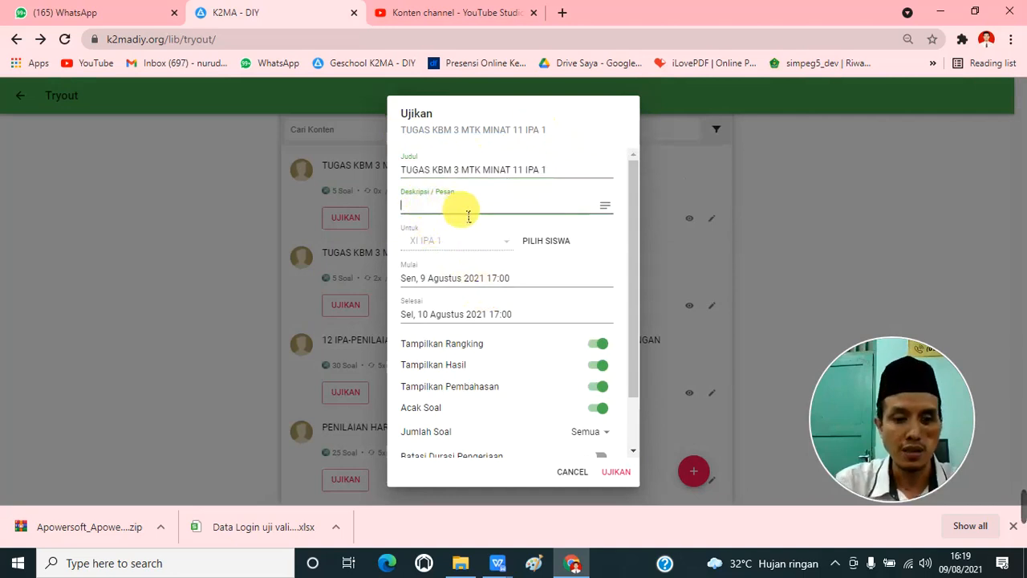
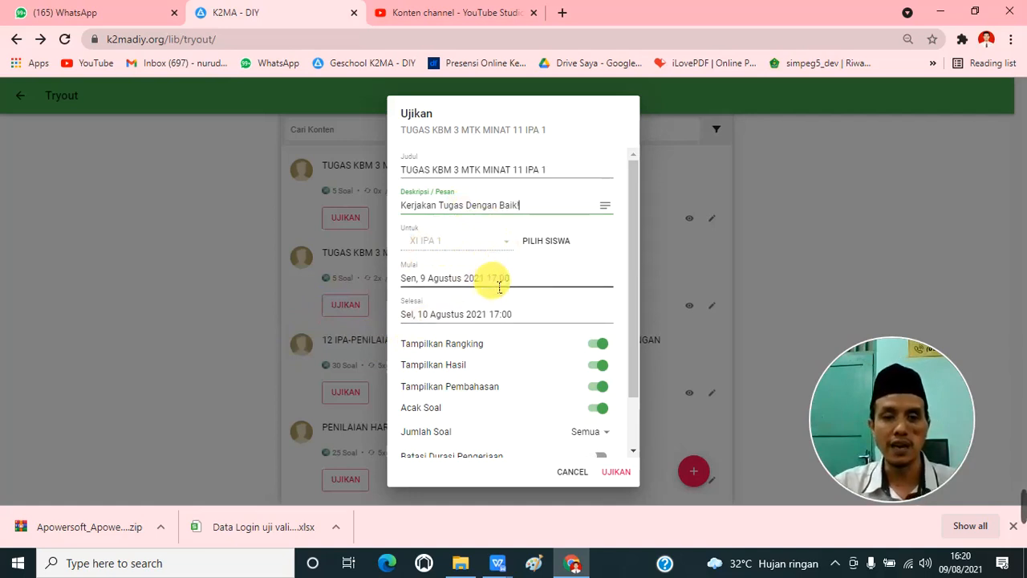
Step: Set the start of the test assignment to 17 August 2021 at 13:00
scroll(500, 289, down, 2)
scroll(500, 300, up, 2)
scroll(502, 306, down, 2)
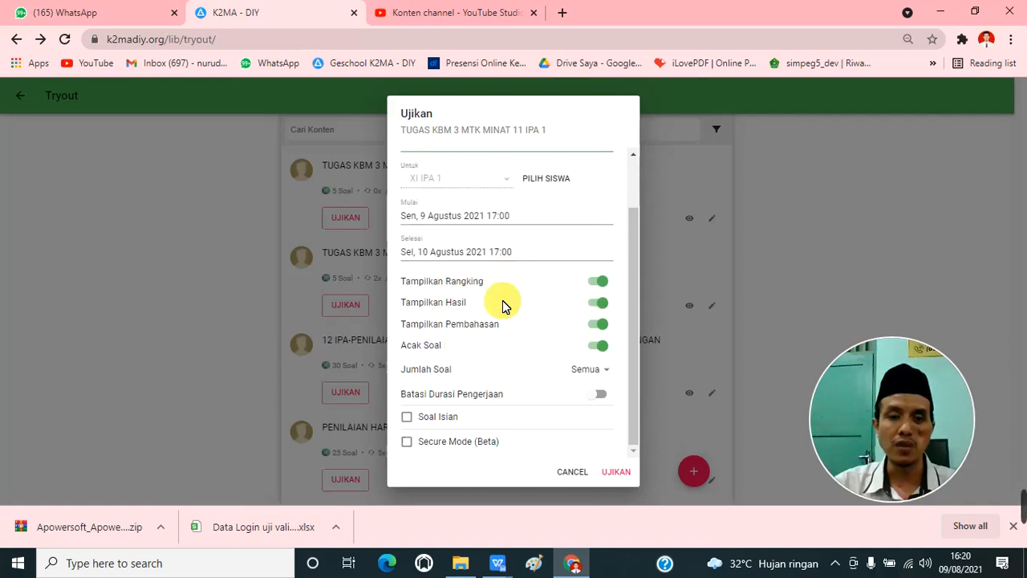
scroll(503, 305, up, 2)
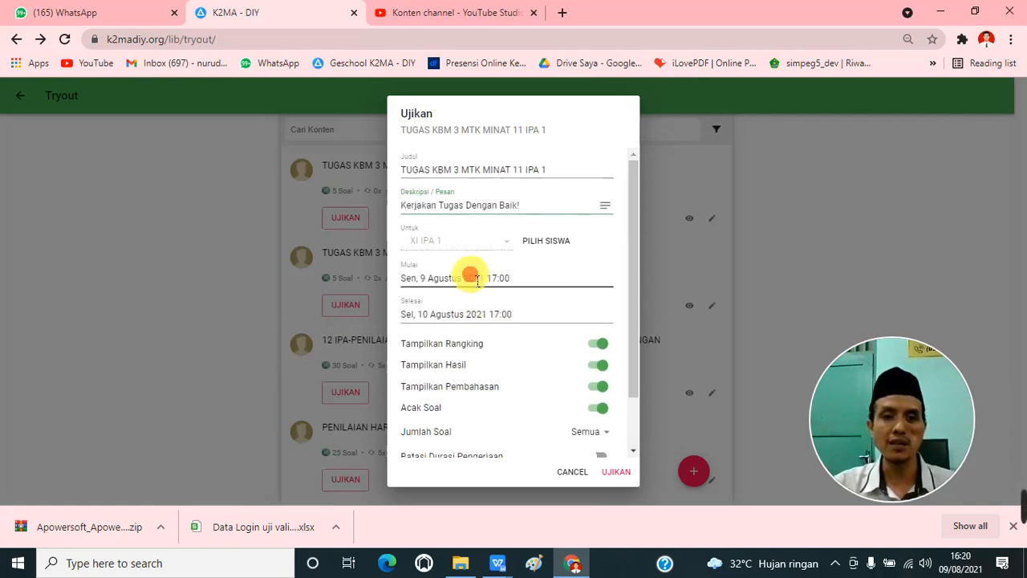
click(478, 280)
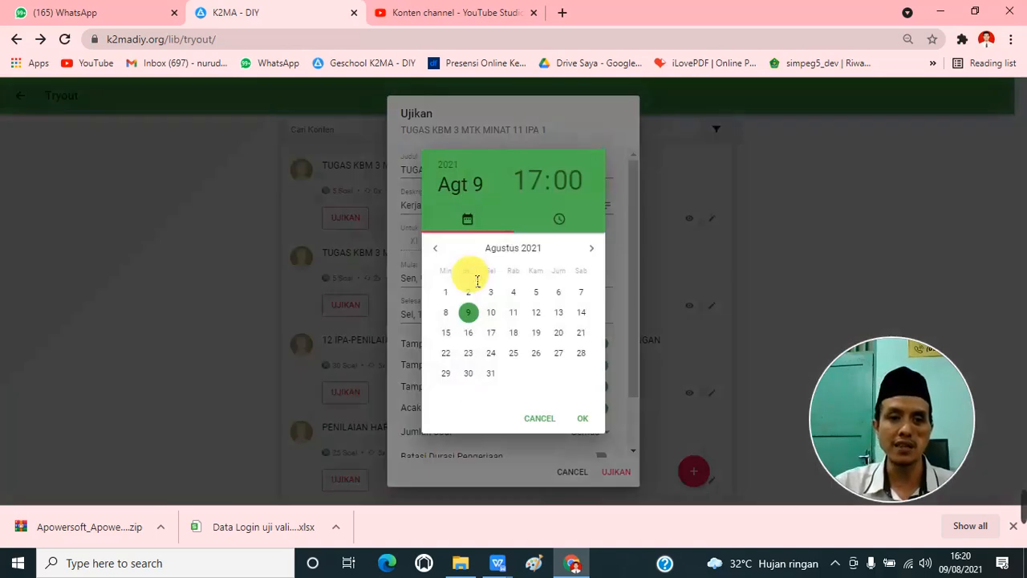
click(492, 334)
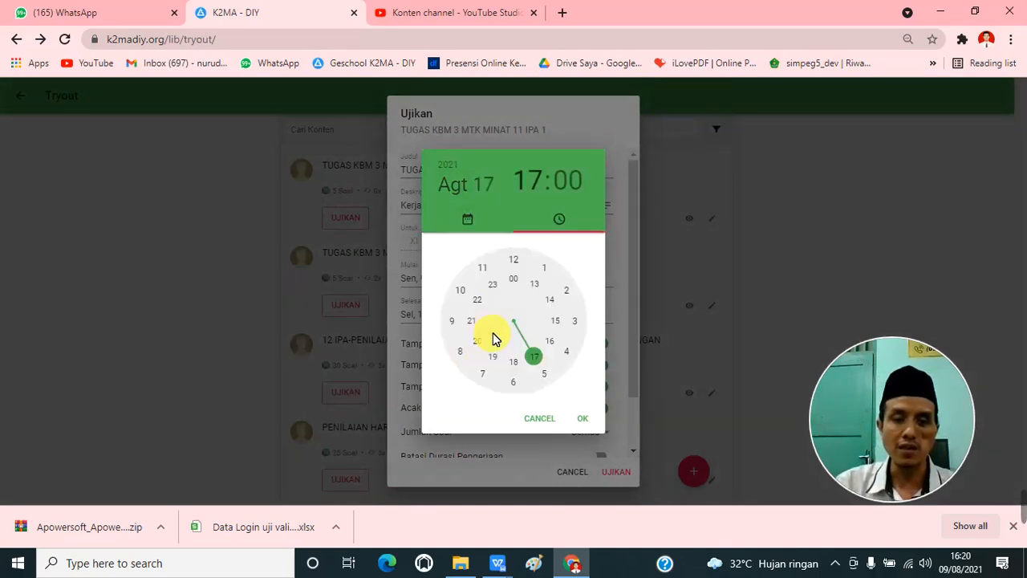
click(536, 286)
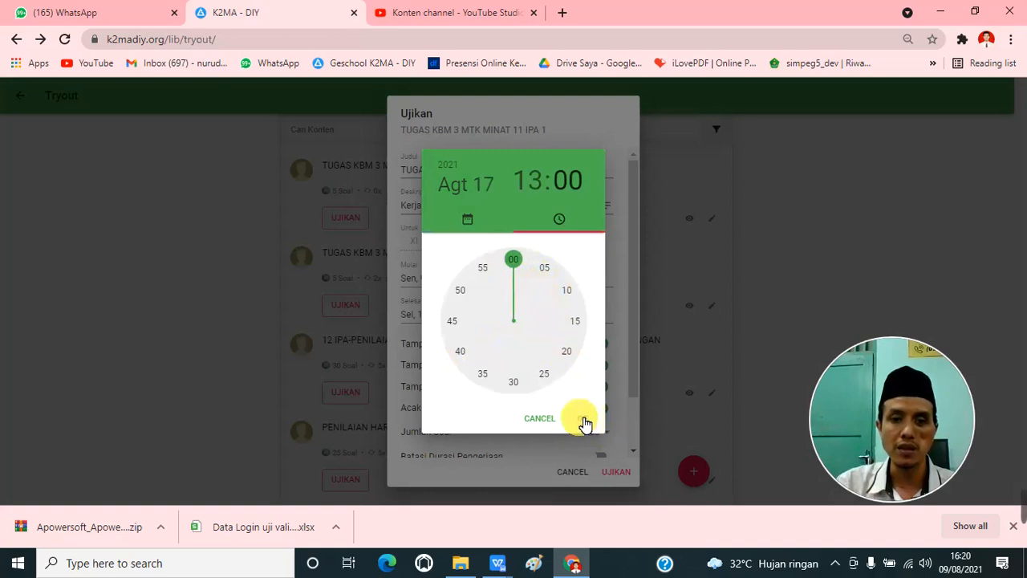
click(584, 423)
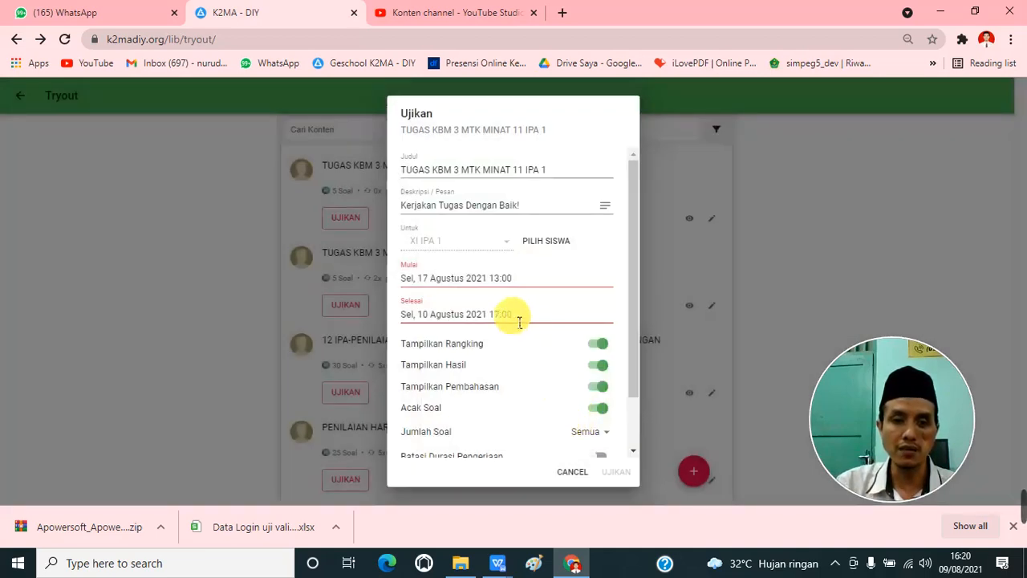
Step: Set the end of the test assignment to 17 August 2021 at 23:00
scroll(518, 321, down, 2)
scroll(516, 329, up, 2)
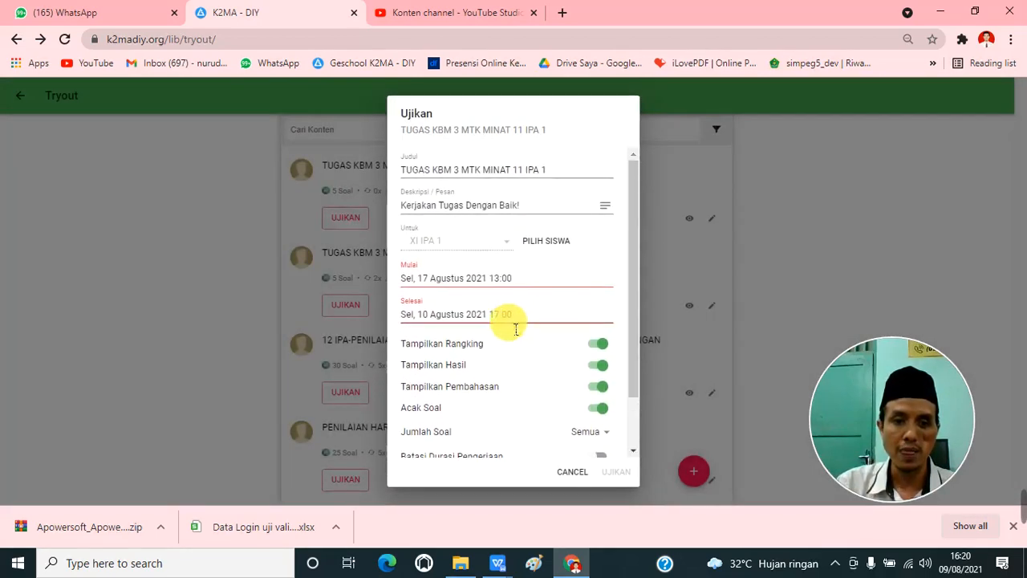
click(512, 318)
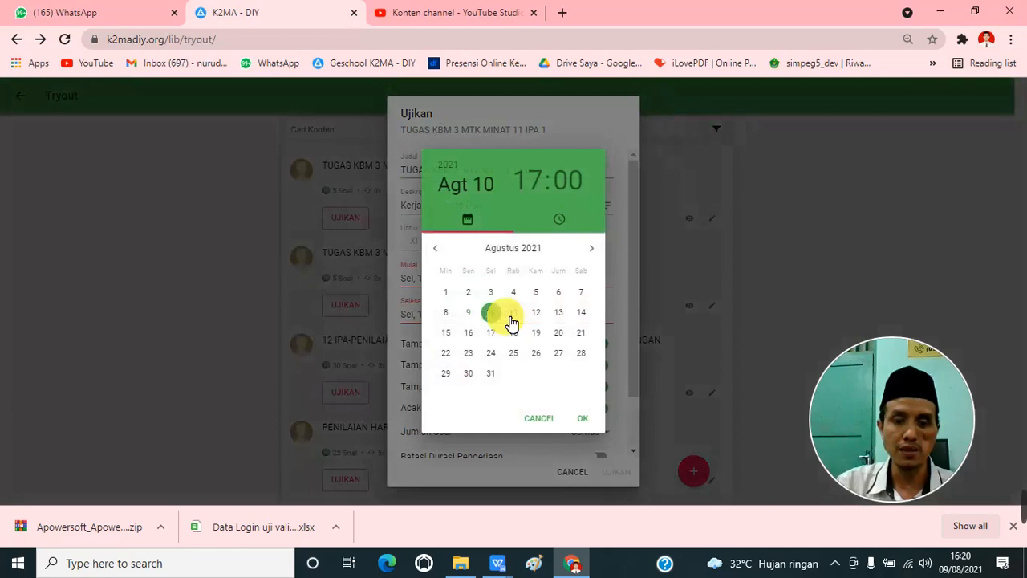
click(492, 334)
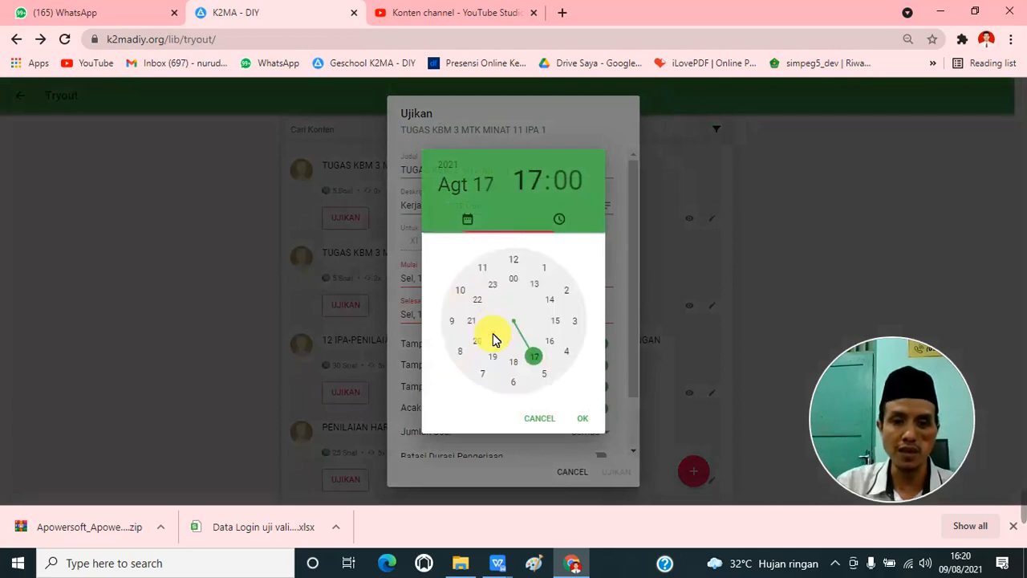
click(492, 292)
click(584, 419)
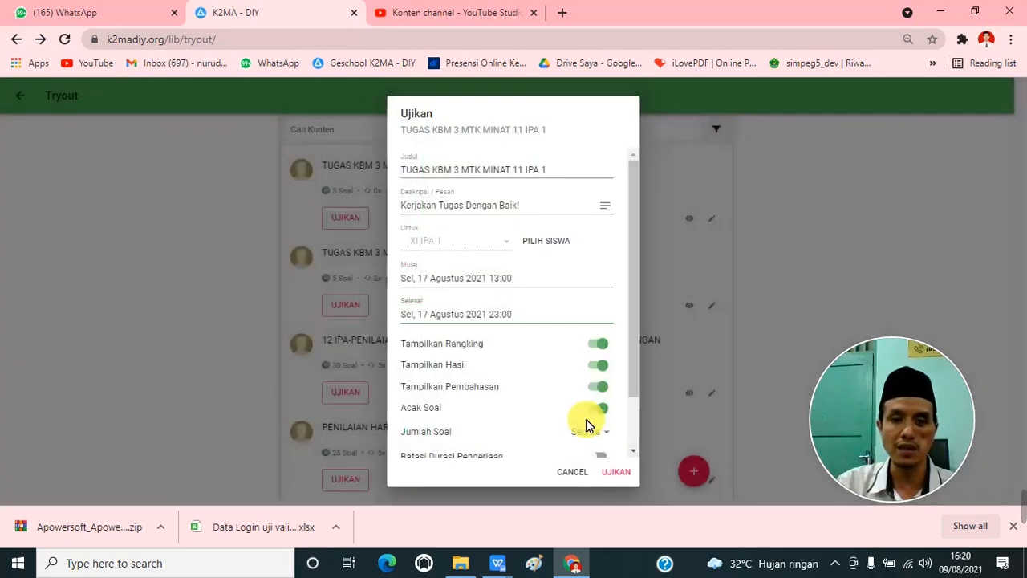
Step: Enable Secure Mode (Beta) for the test and replace its suggested PIN with a custom one
scroll(606, 353, down, 1)
click(601, 288)
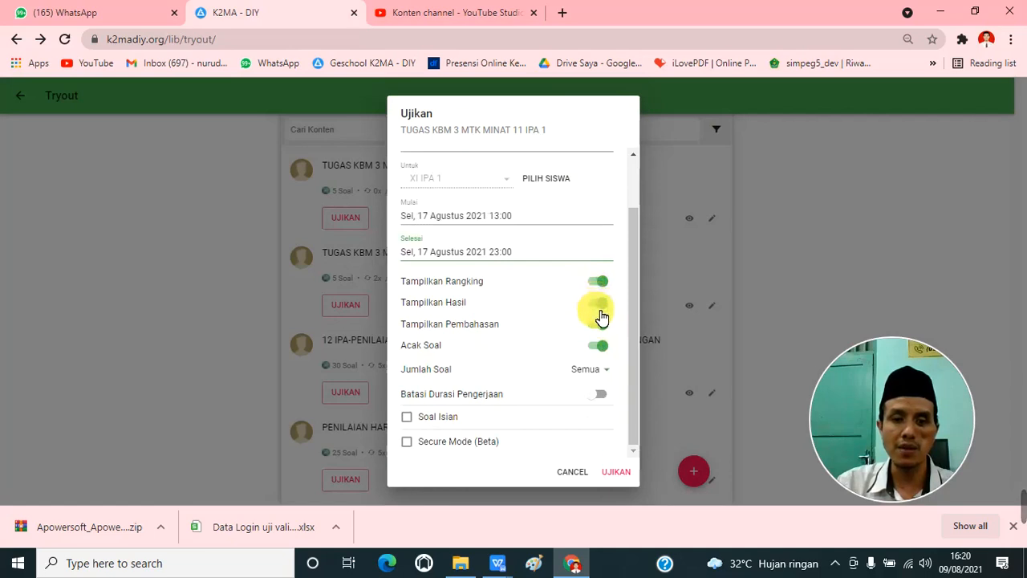
drag(633, 275, 646, 254)
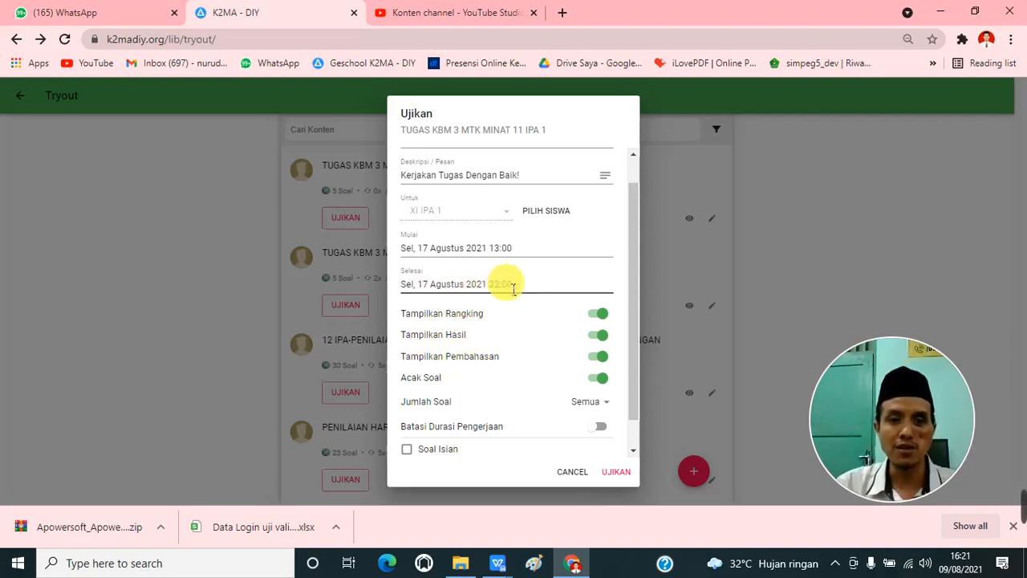
scroll(592, 384, down, 1)
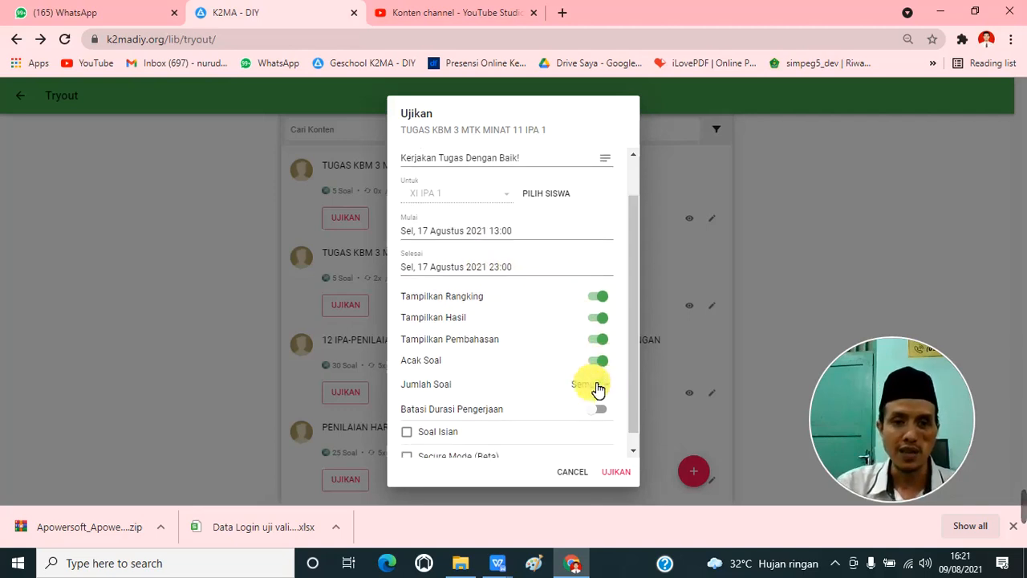
click(600, 347)
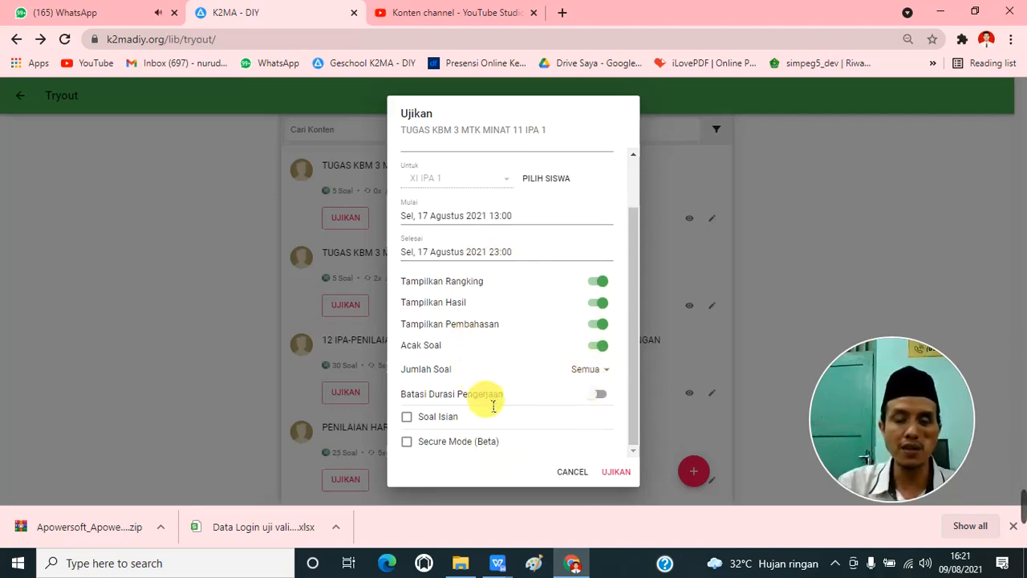
click(495, 446)
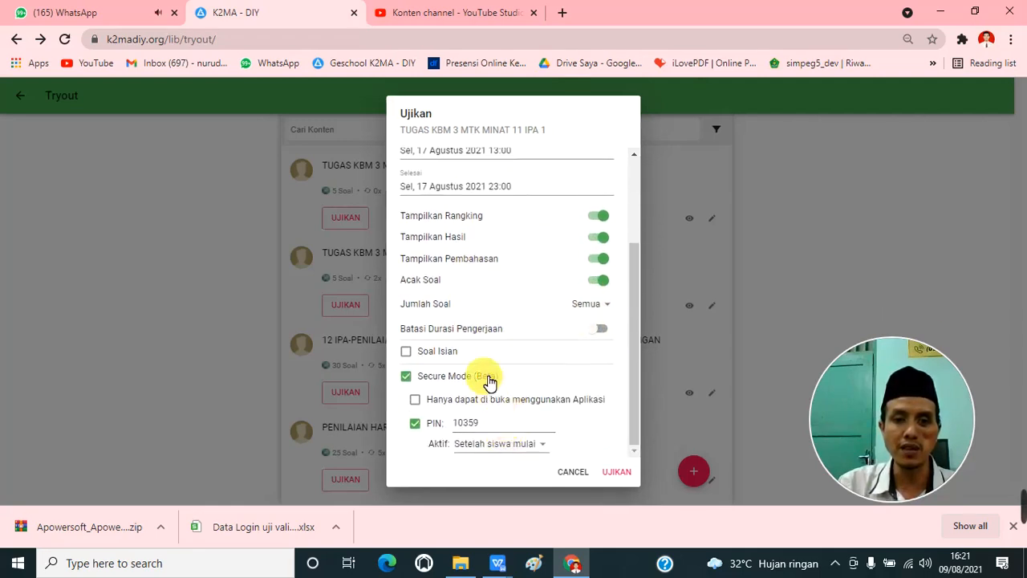
click(529, 421)
drag(535, 427, 431, 427)
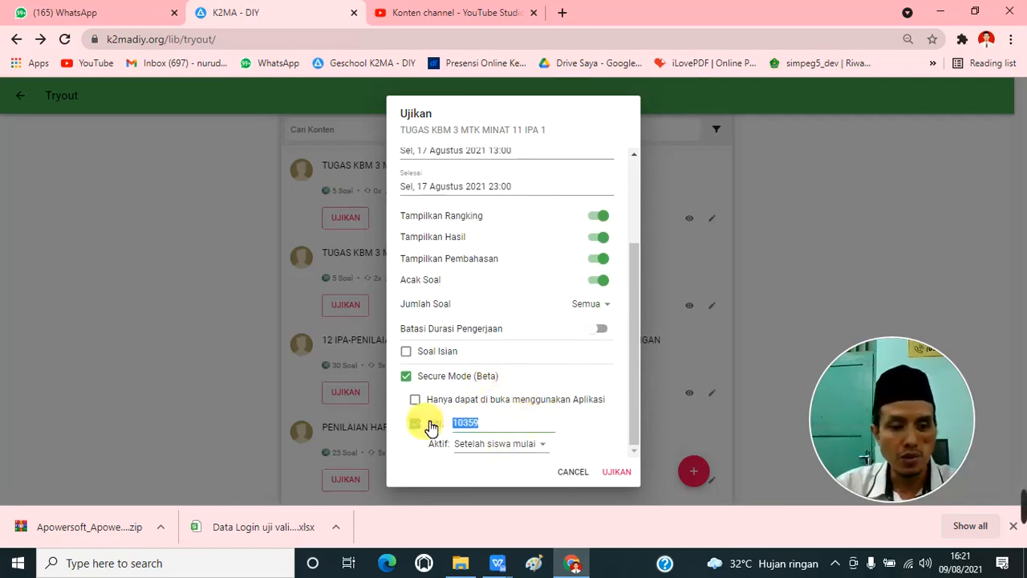
text(12345)
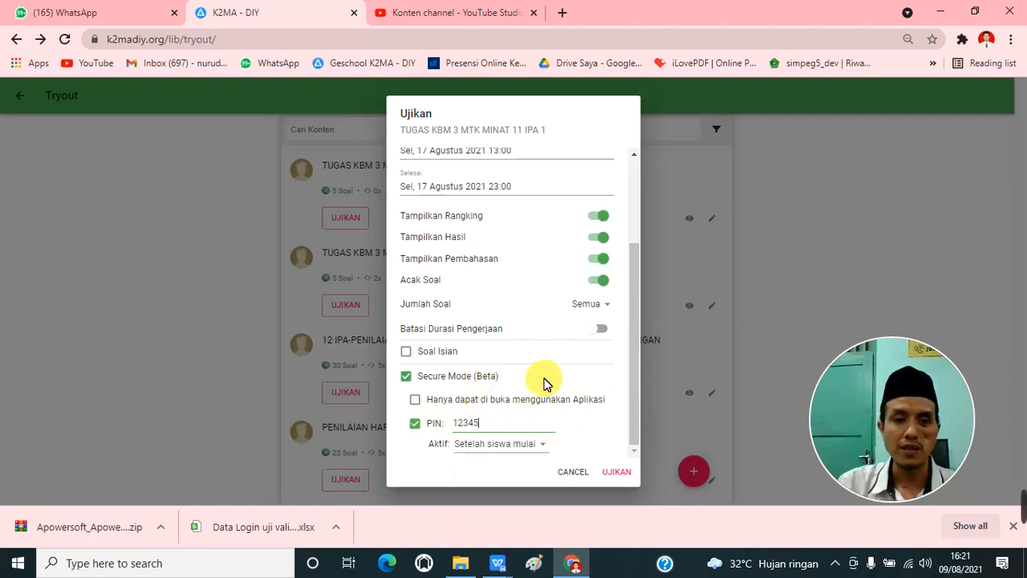
Step: Turn on the working-time limit (Batasi Durasi Pengerjaan) with a duration of 60 minutes
scroll(507, 345, up, 2)
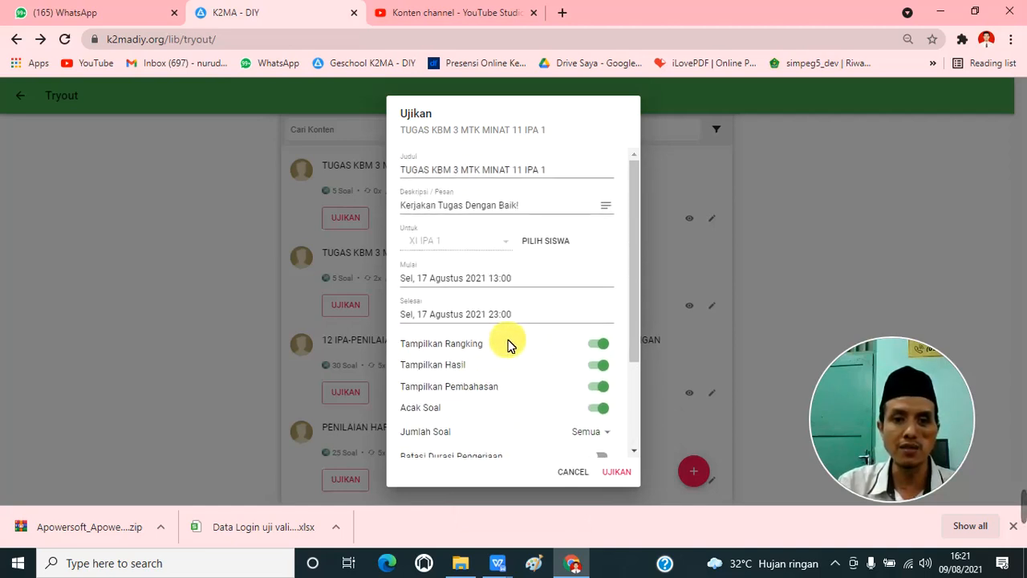
scroll(507, 345, down, 2)
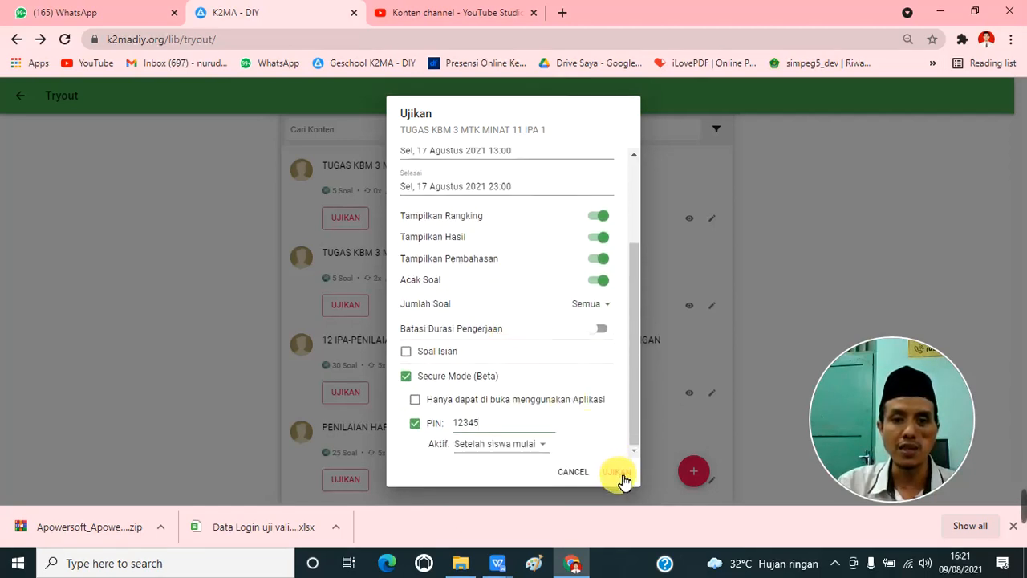
scroll(509, 415, up, 1)
scroll(513, 412, down, 2)
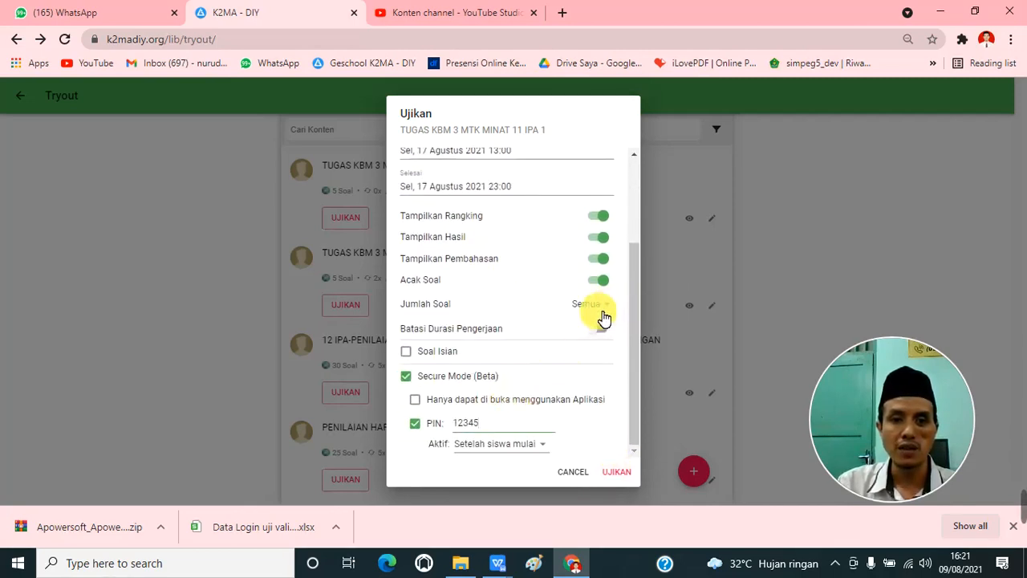
click(607, 332)
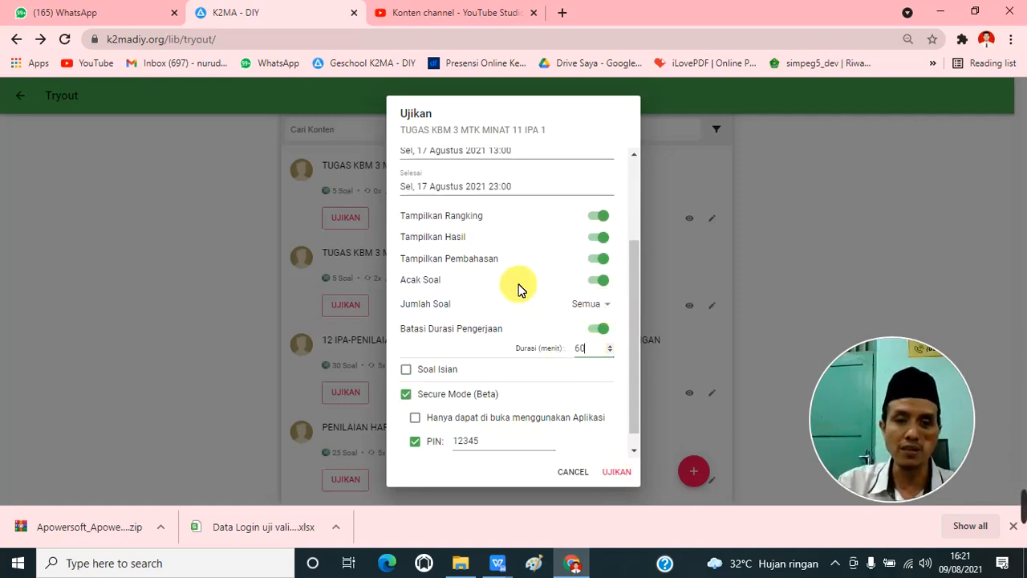
scroll(532, 316, up, 2)
scroll(580, 386, down, 1)
scroll(576, 386, up, 1)
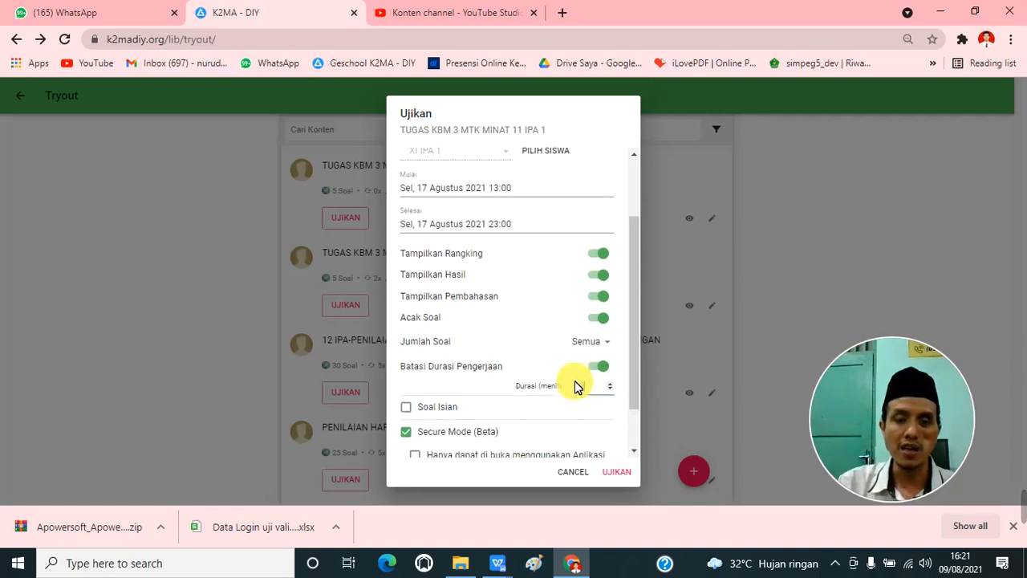
drag(602, 412, 583, 408)
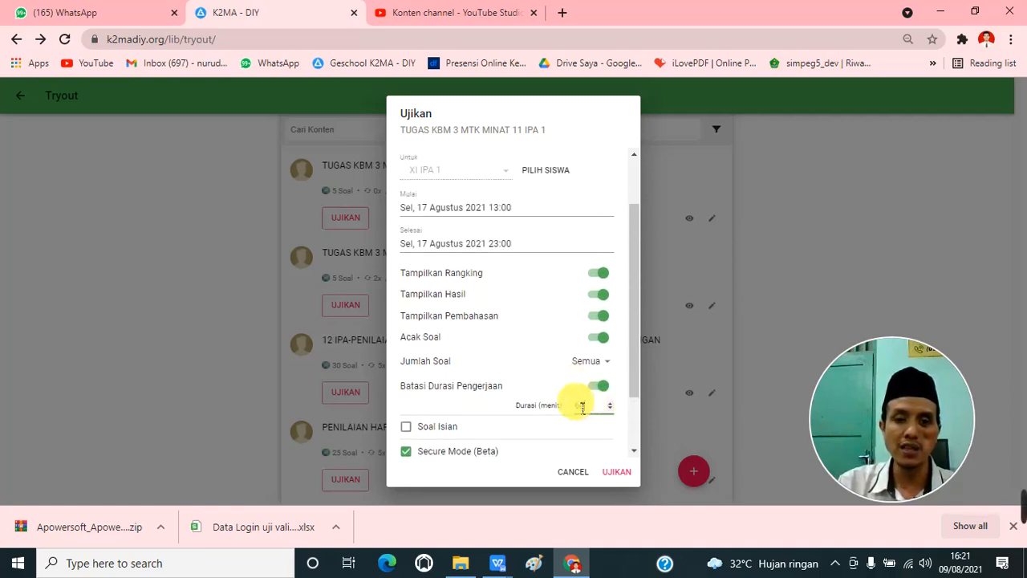
Step: Check the schedule and option settings once more and submit the test assignment to XI IPA 1
scroll(554, 377, up, 2)
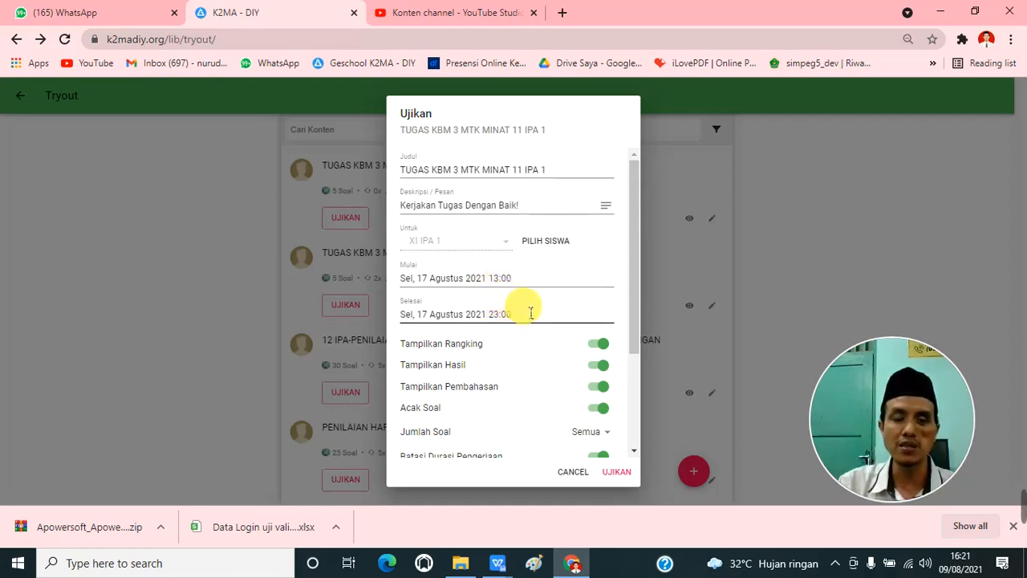
scroll(536, 320, down, 3)
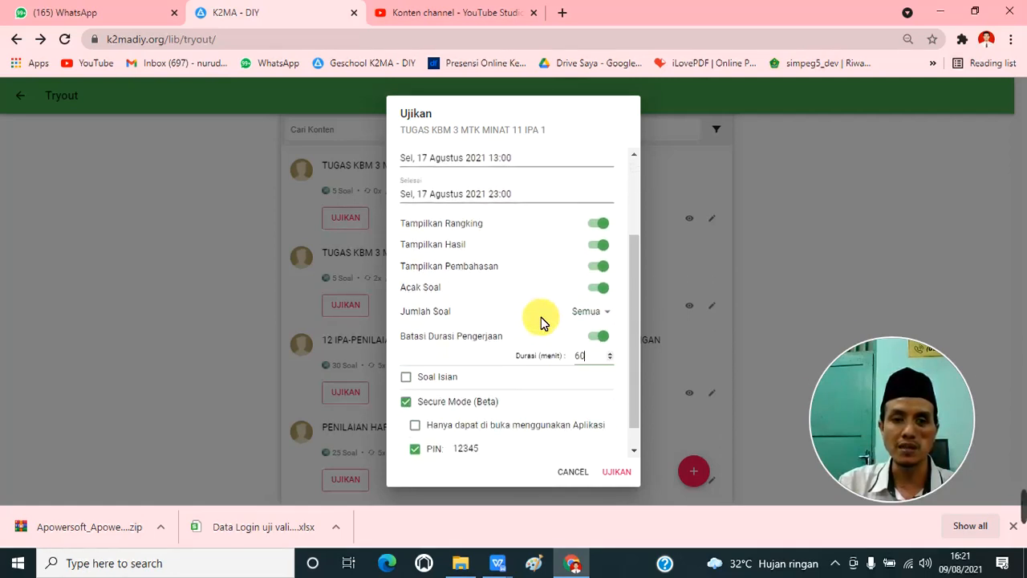
click(615, 471)
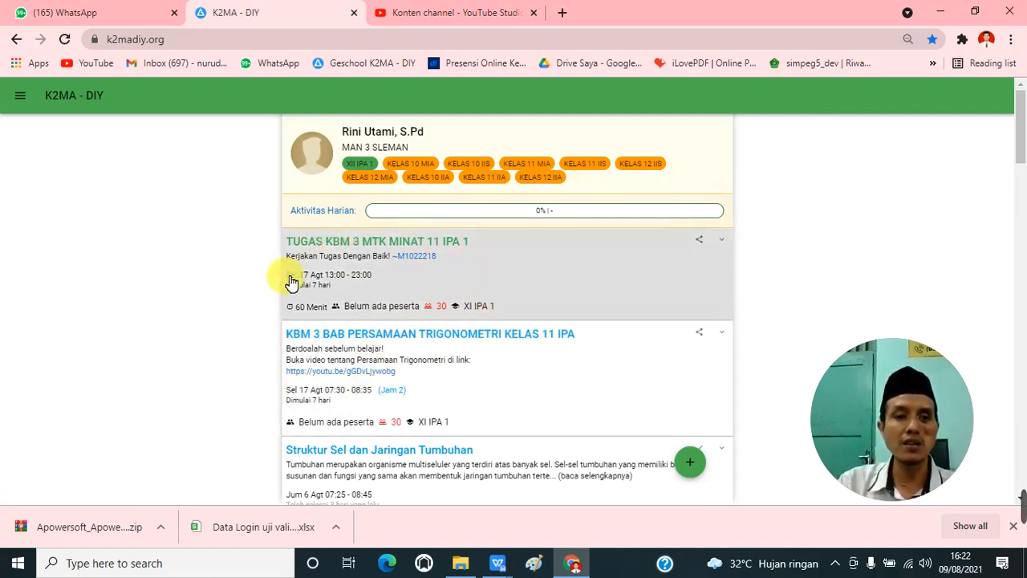
Step: Look over the home page's activity list and open the "KBM 3 BAB PERSAMAAN TRIGONOMETRI KELAS 11 IPA" lesson for editing
scroll(543, 313, down, 2)
scroll(544, 314, up, 1)
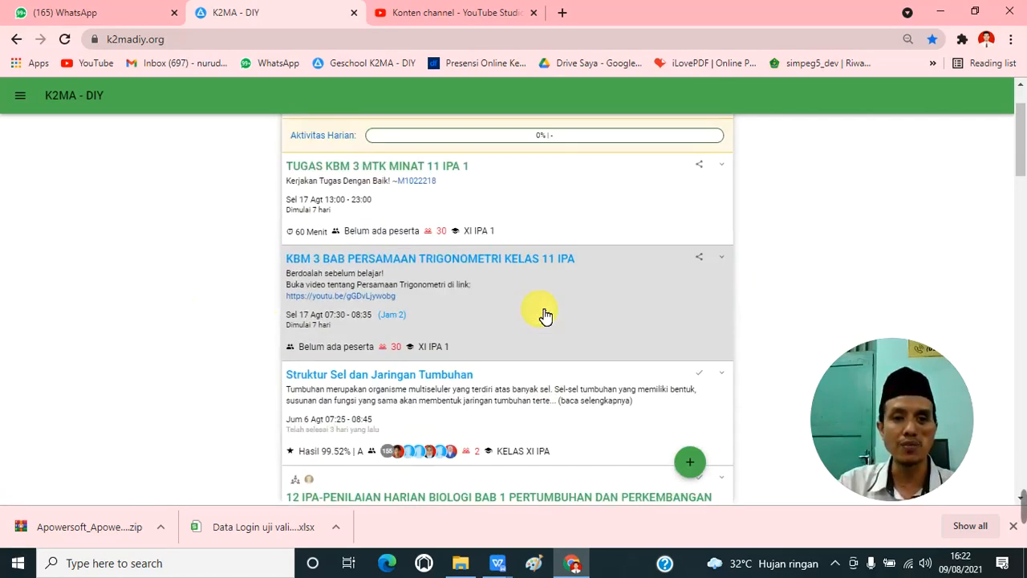
scroll(545, 314, up, 1)
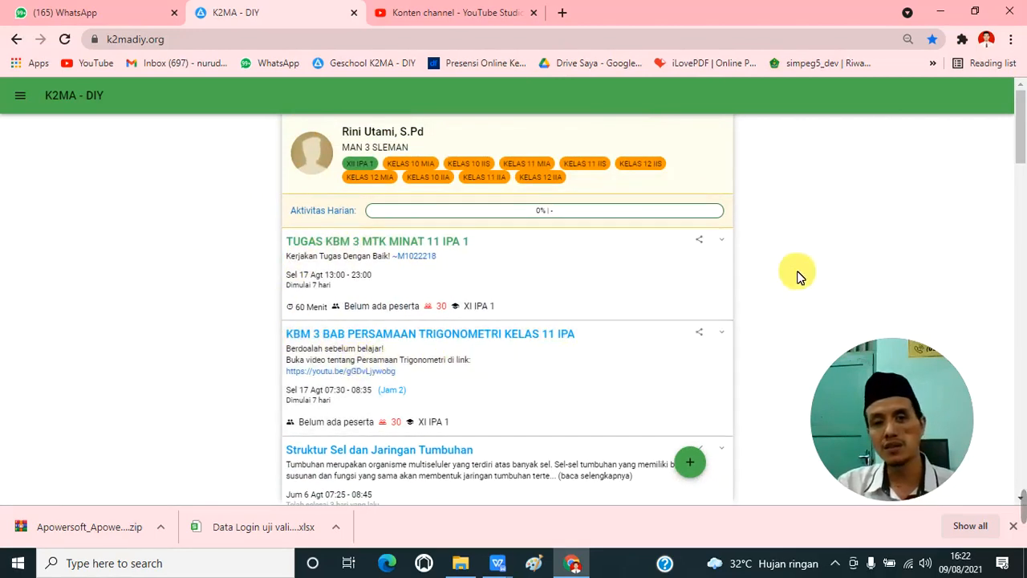
click(724, 333)
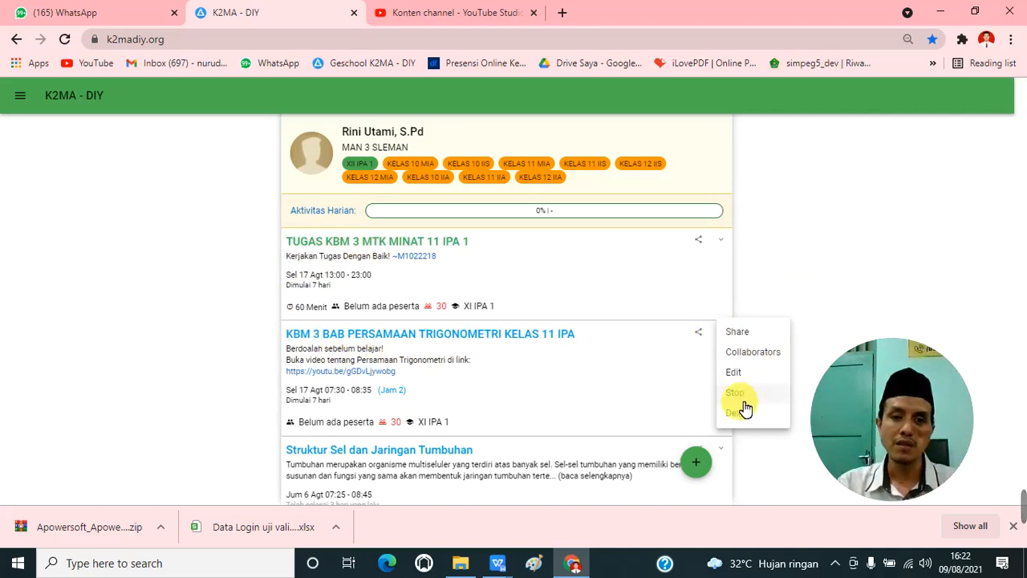
click(816, 275)
click(723, 332)
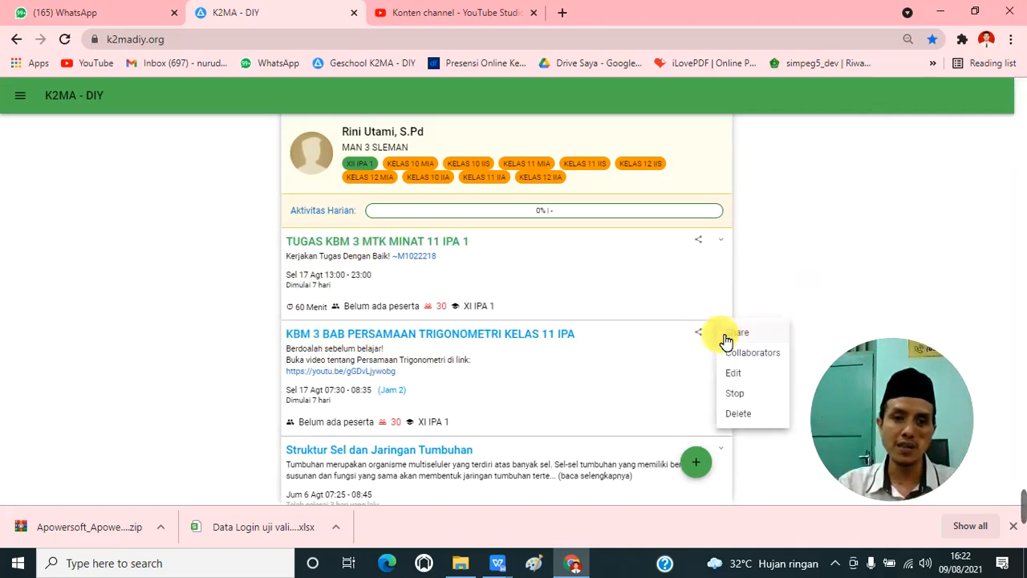
click(737, 375)
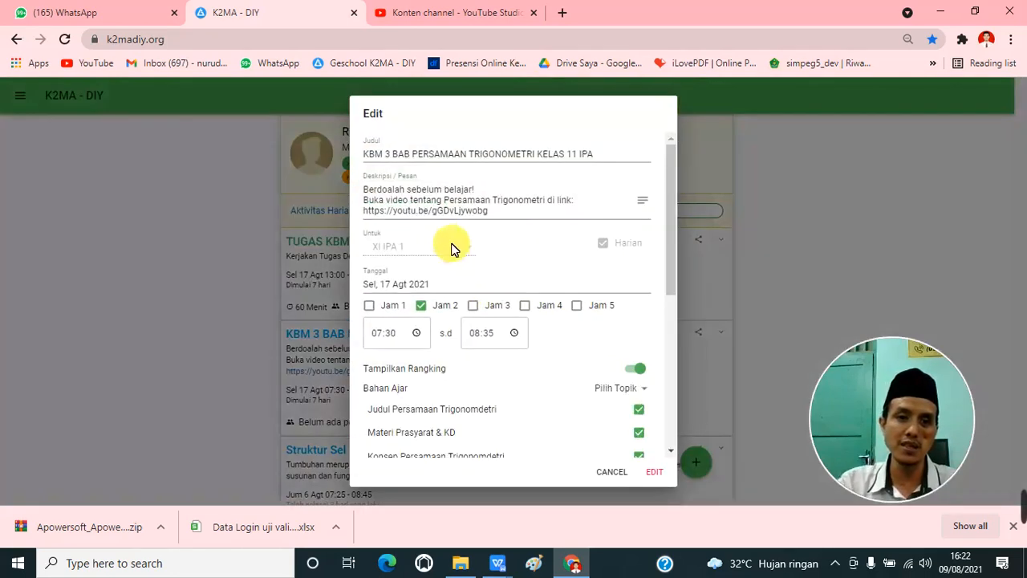
Step: Examine the lesson's title, date, session hours and selected teaching topics in its edit form
click(371, 154)
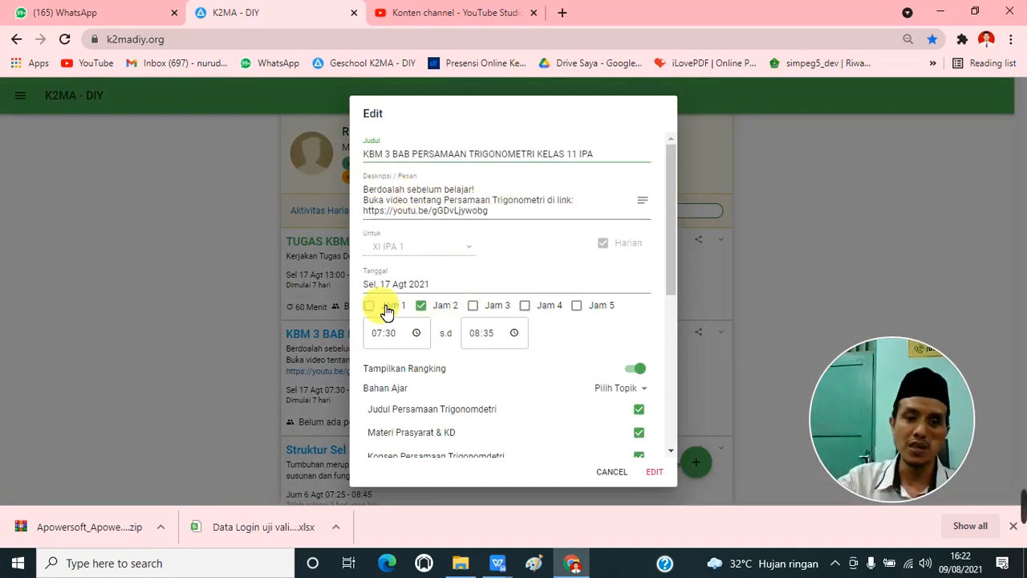
click(527, 309)
click(421, 306)
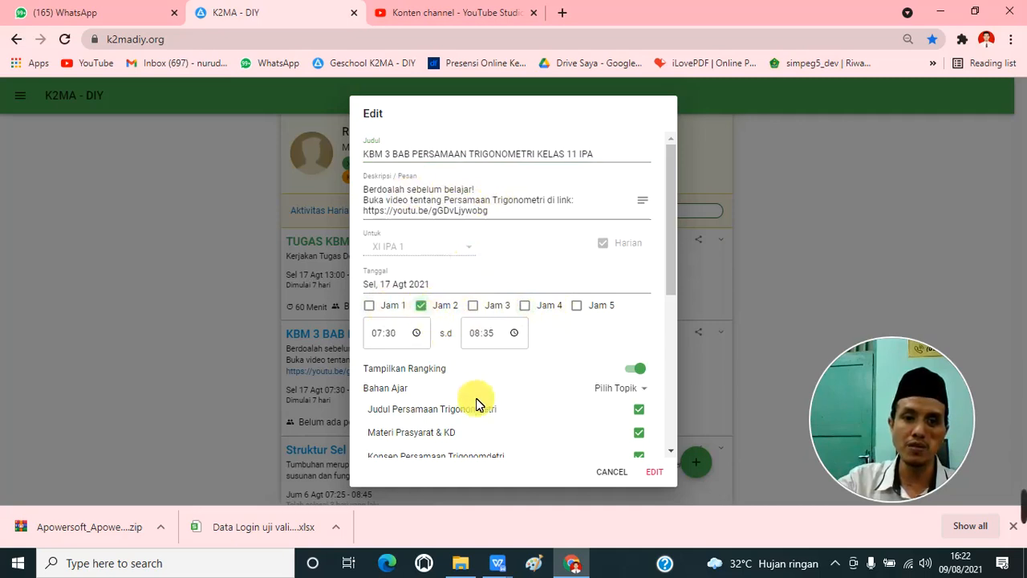
scroll(522, 405, down, 3)
scroll(610, 340, down, 3)
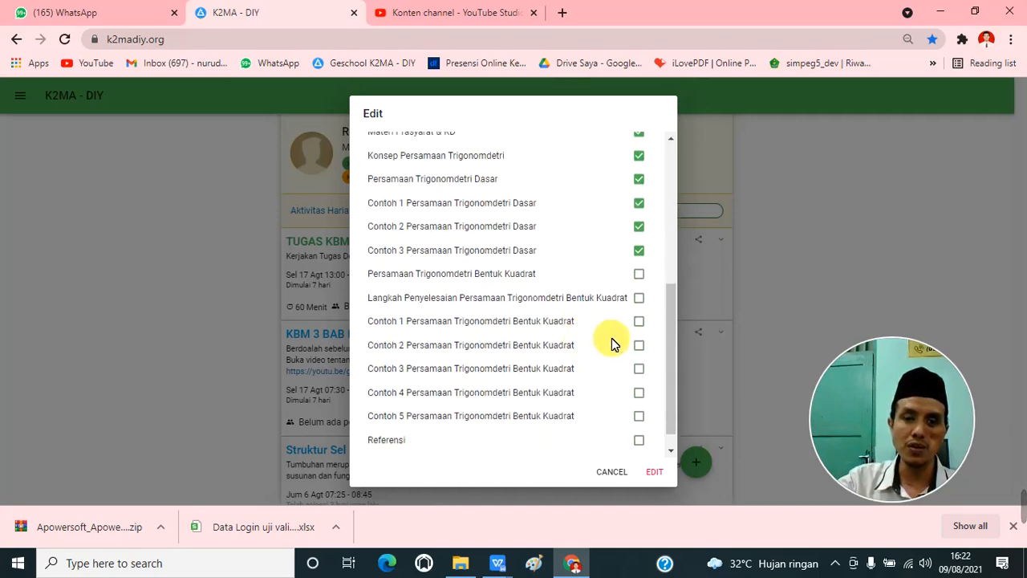
scroll(584, 368, up, 5)
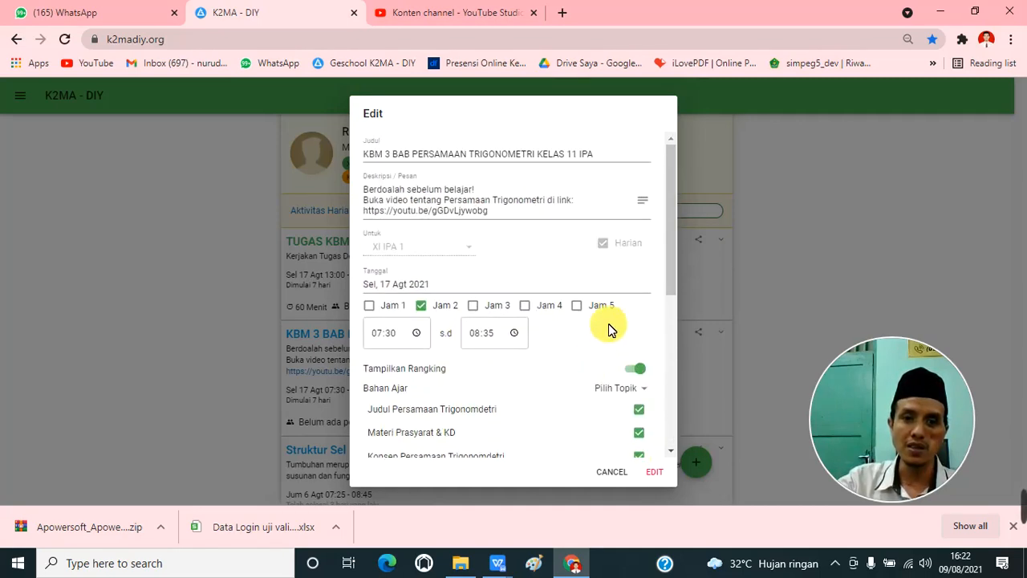
Step: Save the lesson's edit form and copy the share link of the "KBM 3 BAB PERSAMAAN TRIGONOMETRI KELAS 11 IPA" lesson
click(654, 471)
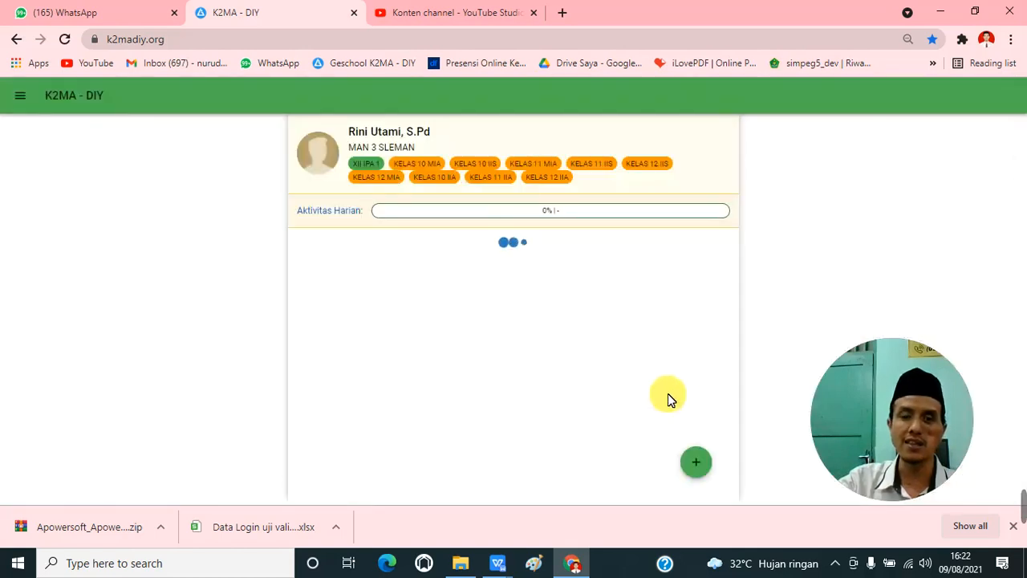
scroll(699, 353, down, 1)
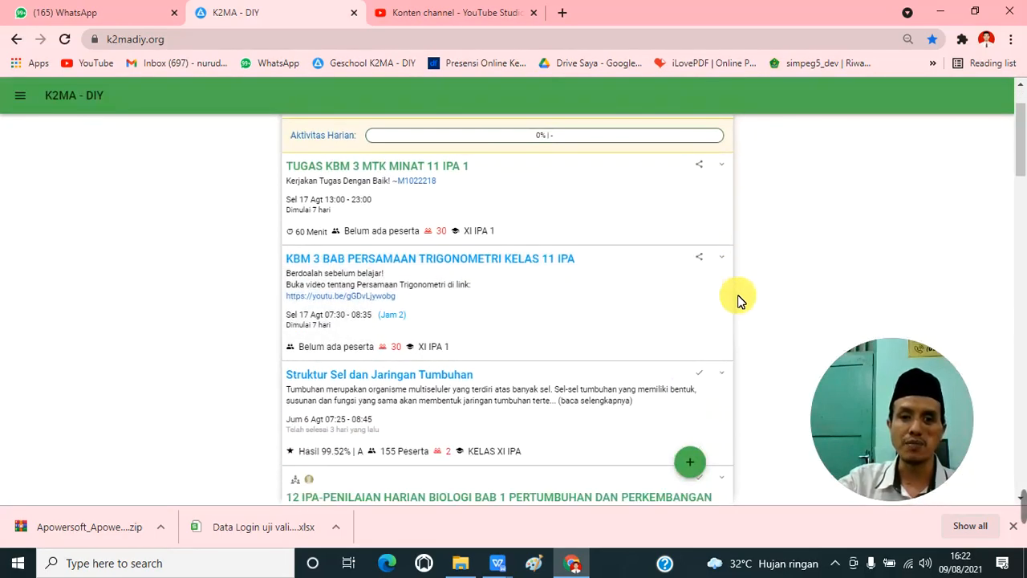
click(720, 257)
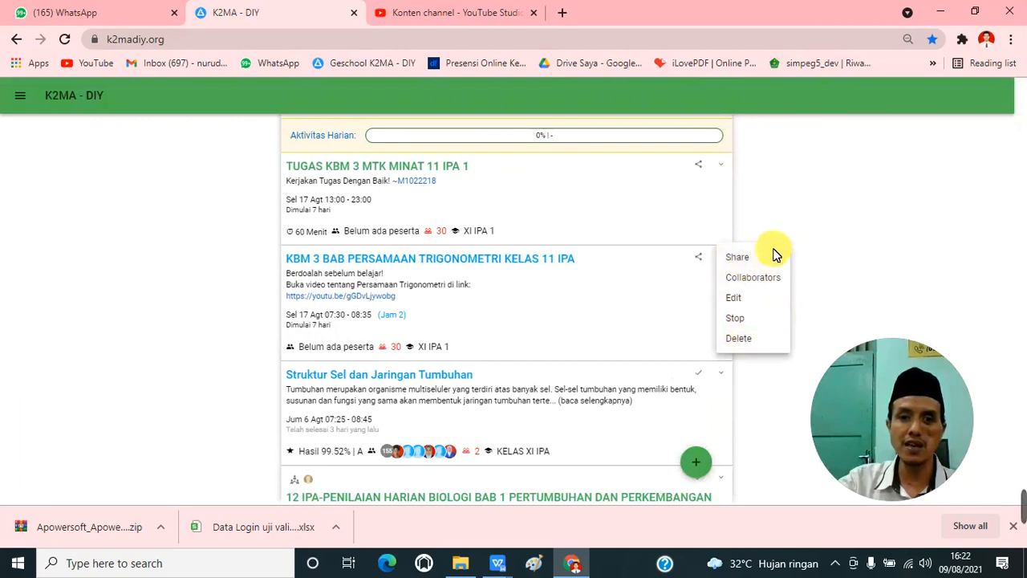
click(740, 258)
click(519, 323)
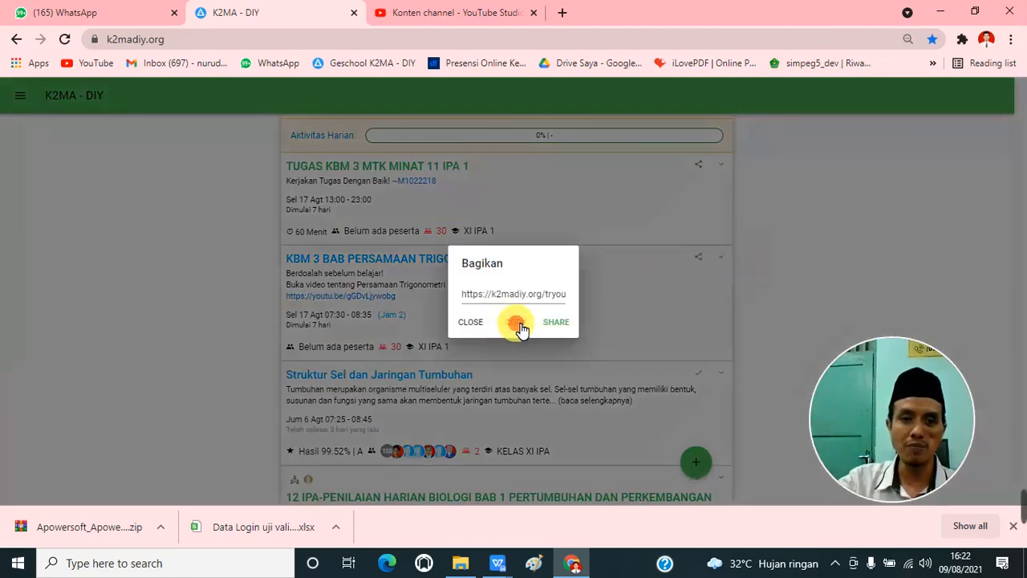
Step: Switch to WhatsApp, paste the lesson link into the open group chat's message box, and return to K2MA - DIY to close the share dialog
click(110, 14)
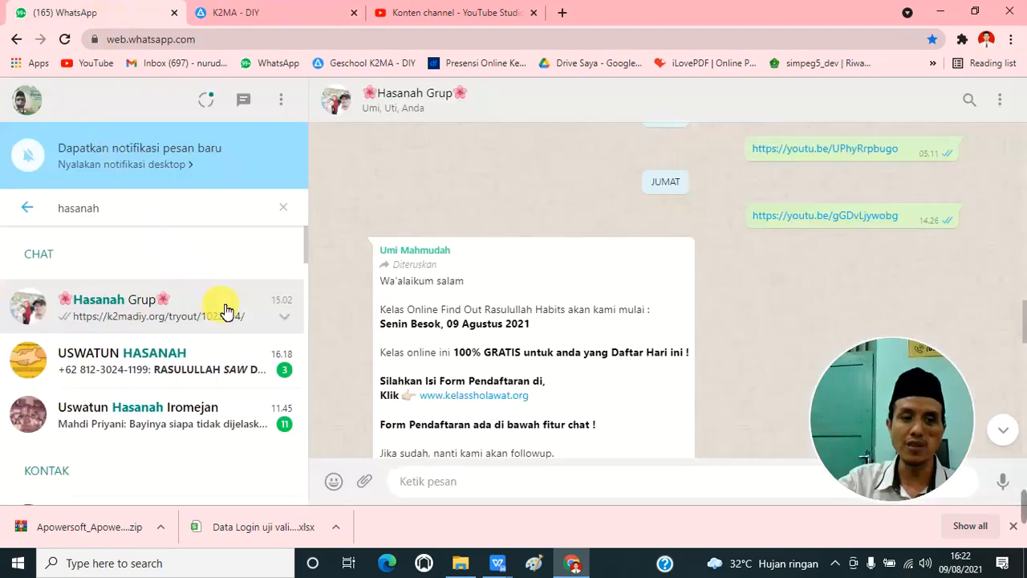
right_click(421, 483)
click(457, 362)
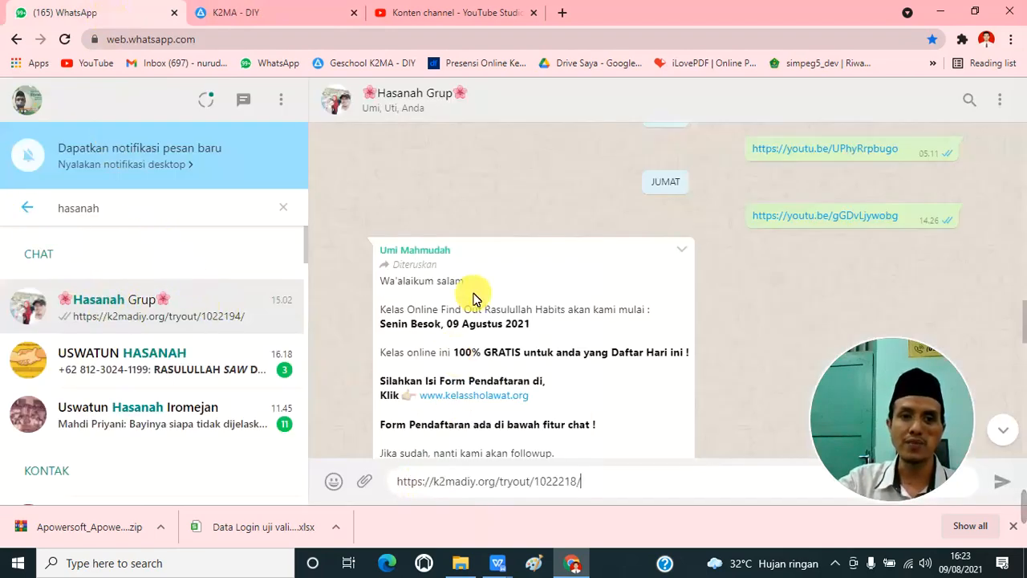
click(296, 21)
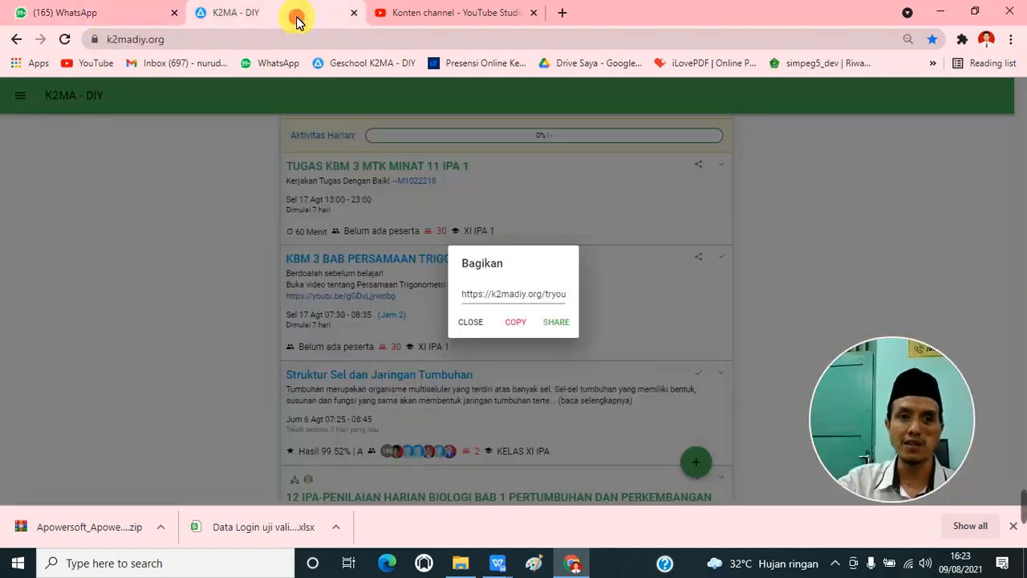
click(470, 322)
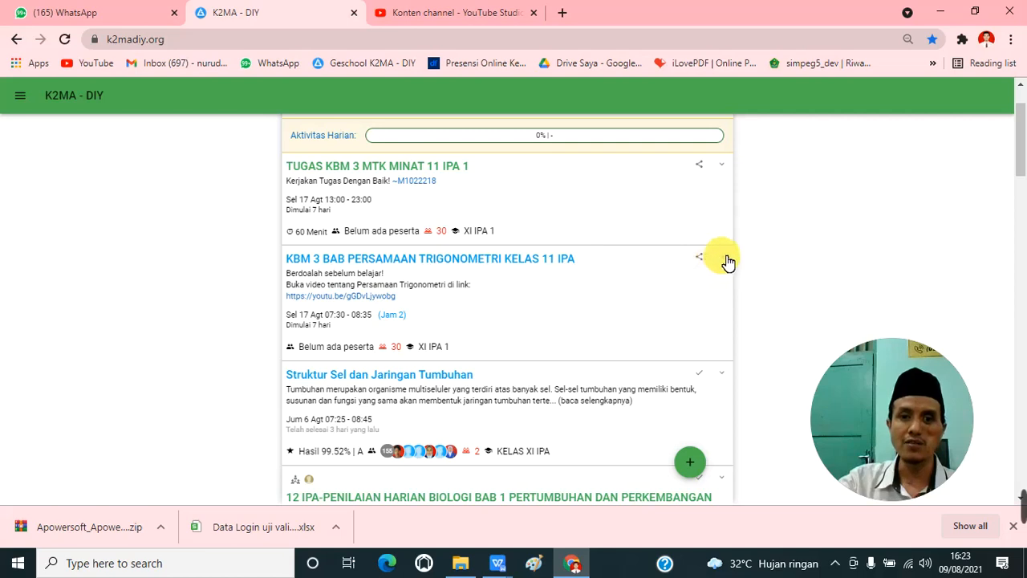
Step: Review the KBM 3 trigonometry lesson's available actions and its share dialog without changing anything
click(722, 258)
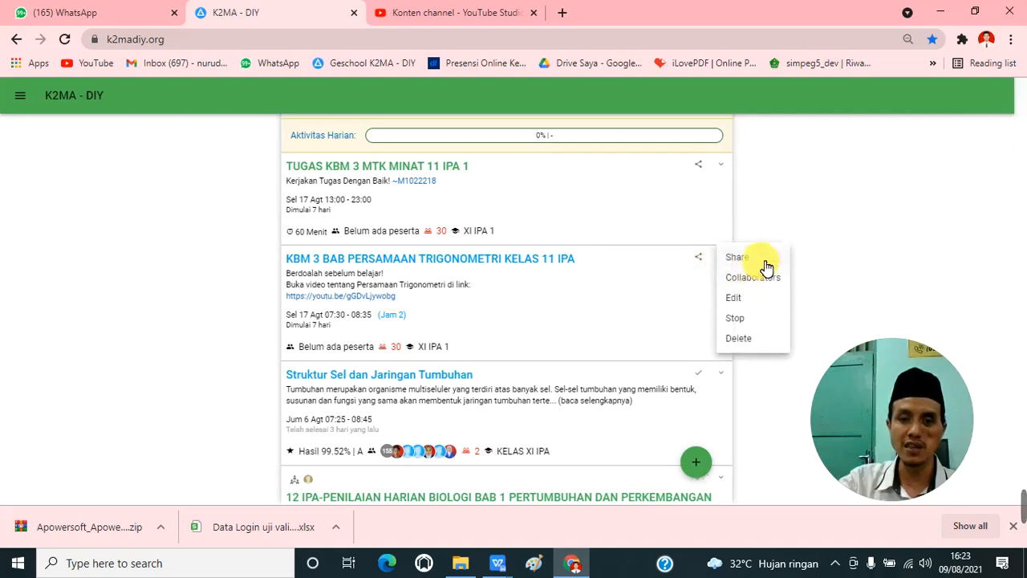
click(699, 265)
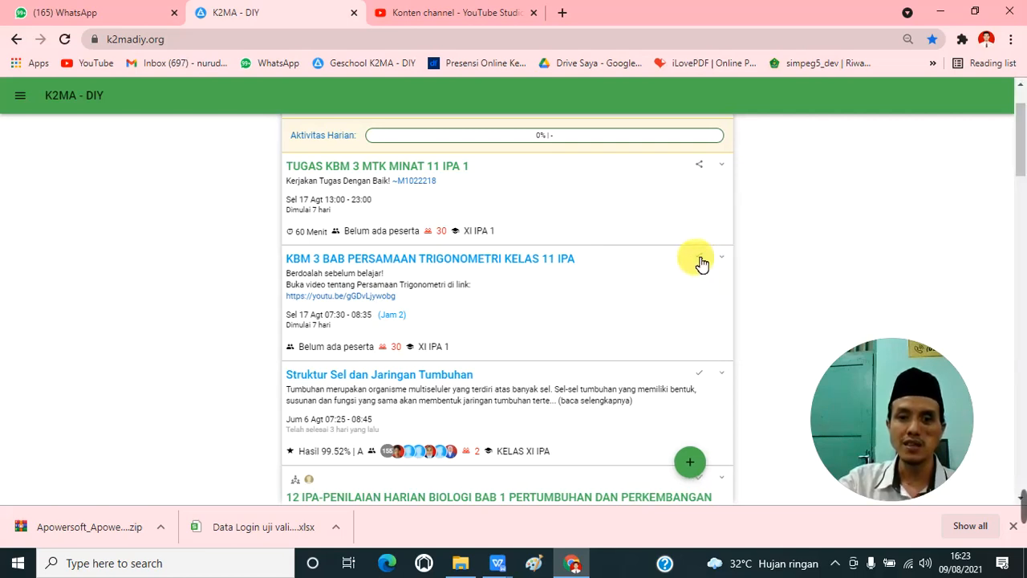
click(698, 258)
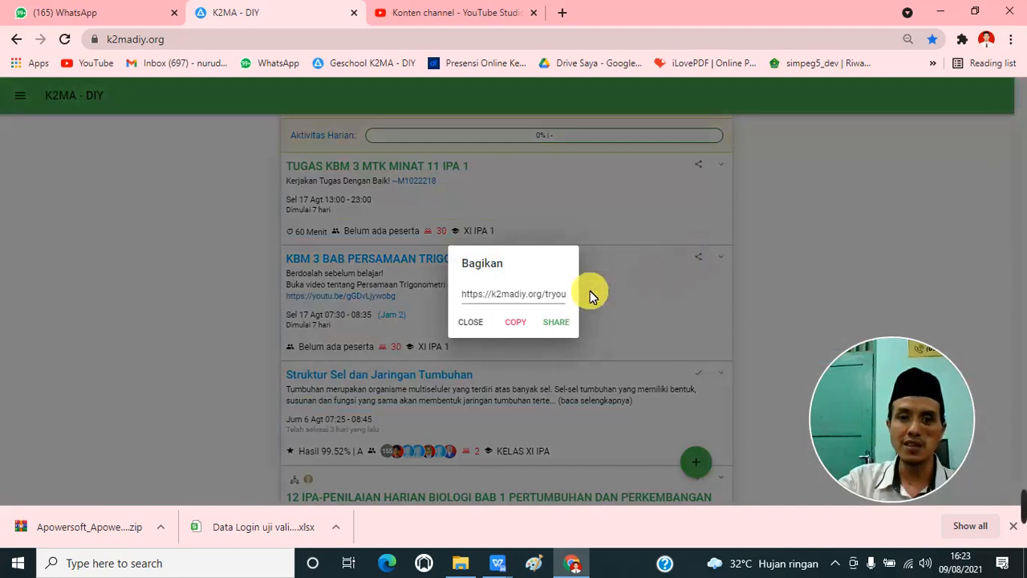
click(480, 329)
click(723, 262)
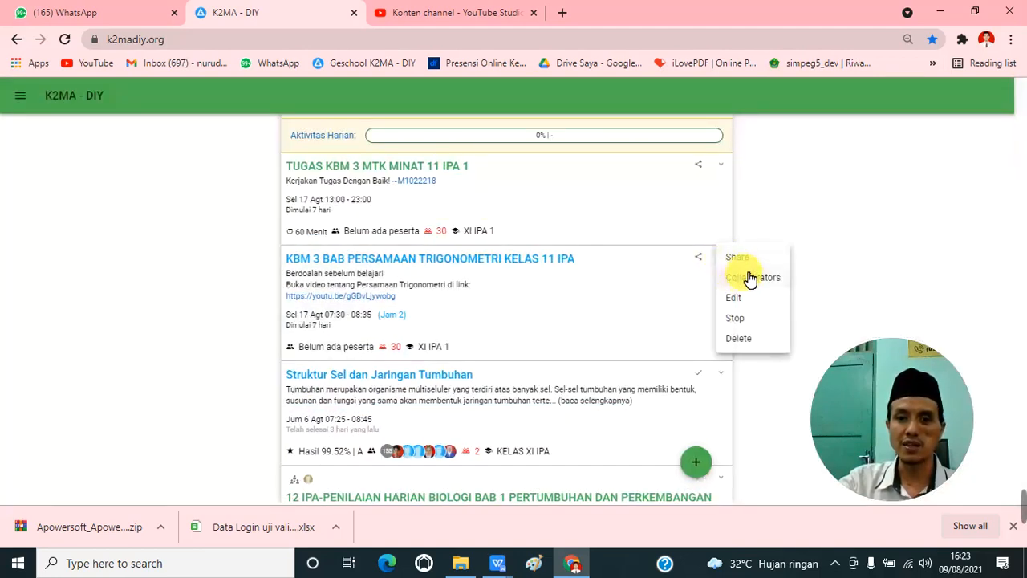
click(838, 269)
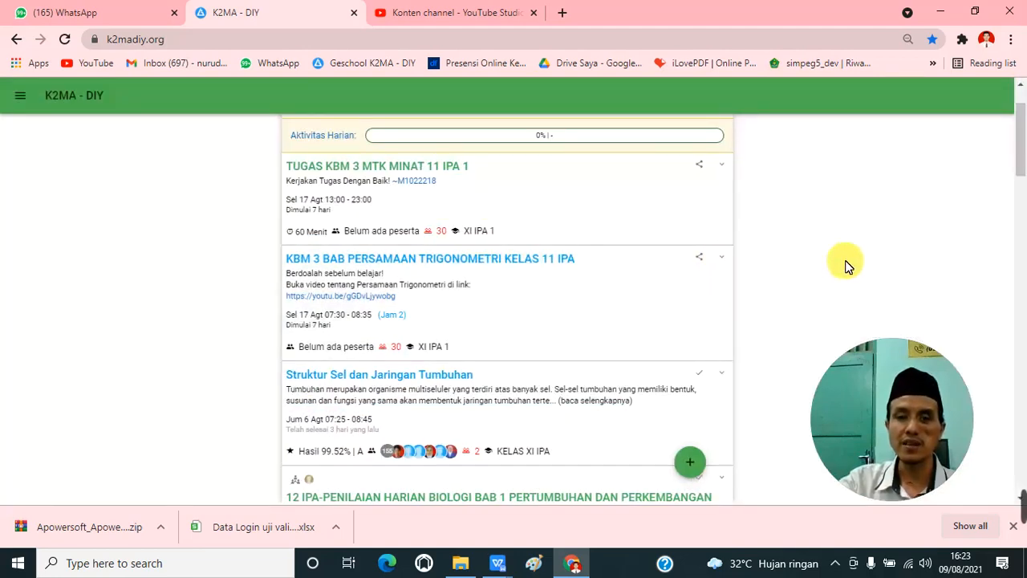
Step: Add a fellow teacher as collaborator on the KBM 3 trigonometry lesson and save the collaboration
click(723, 262)
click(754, 277)
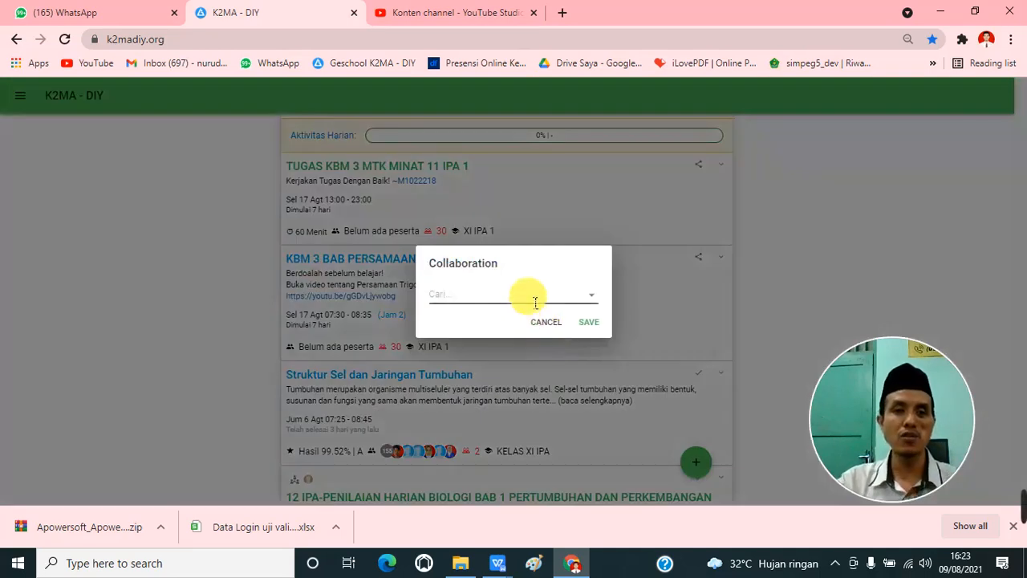
click(536, 302)
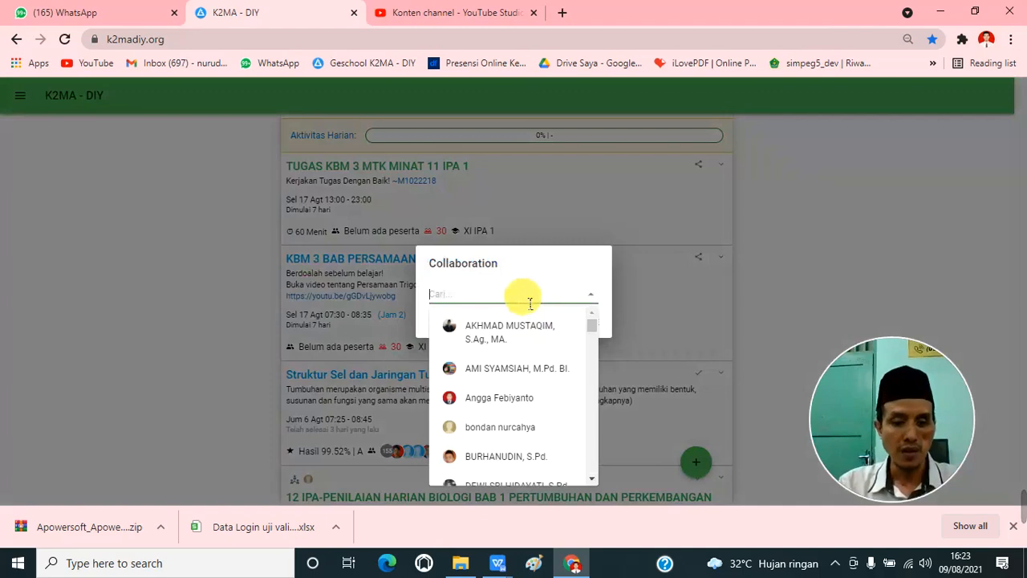
text(nu)
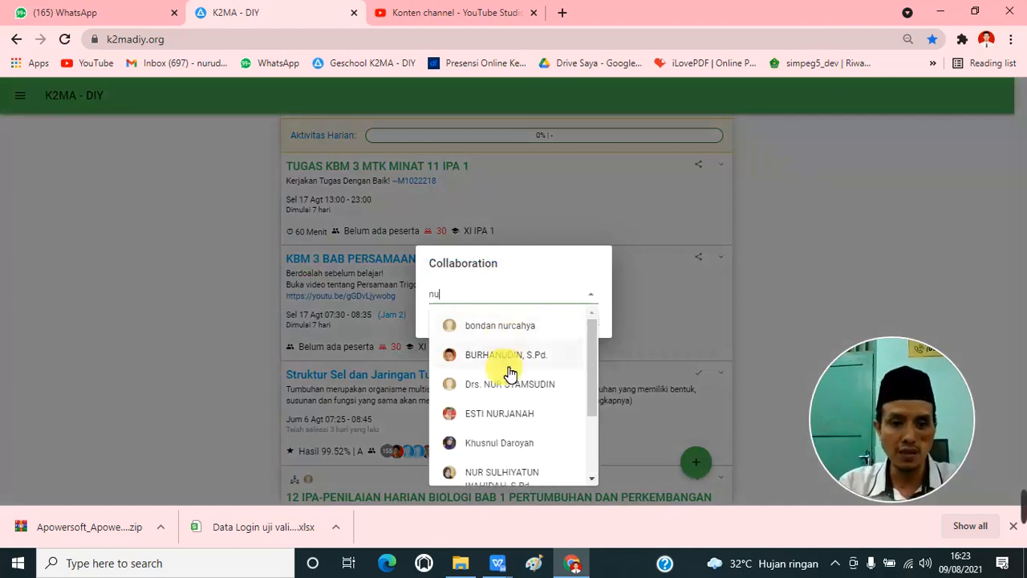
scroll(509, 389, down, 1)
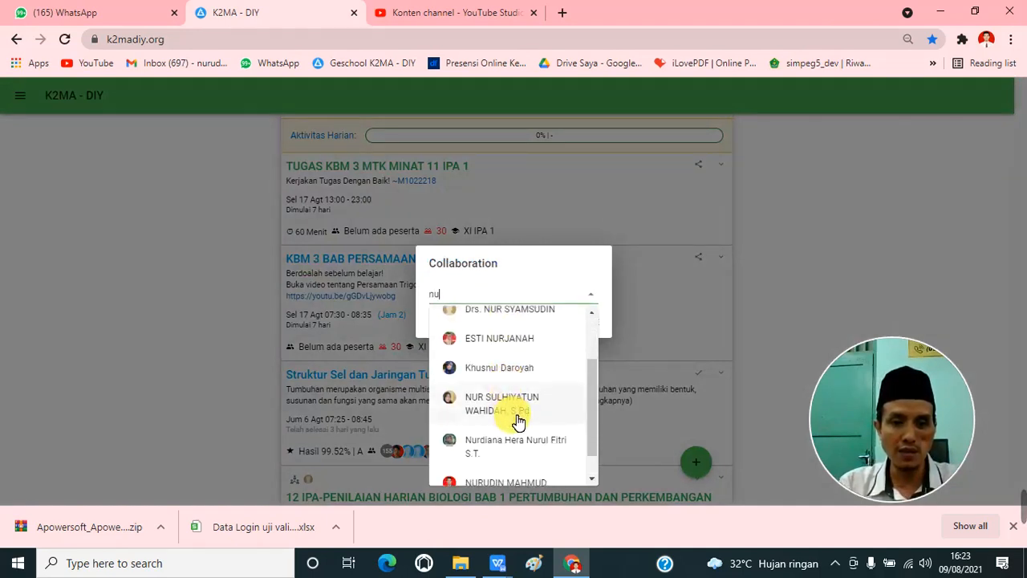
scroll(517, 422, down, 1)
click(516, 459)
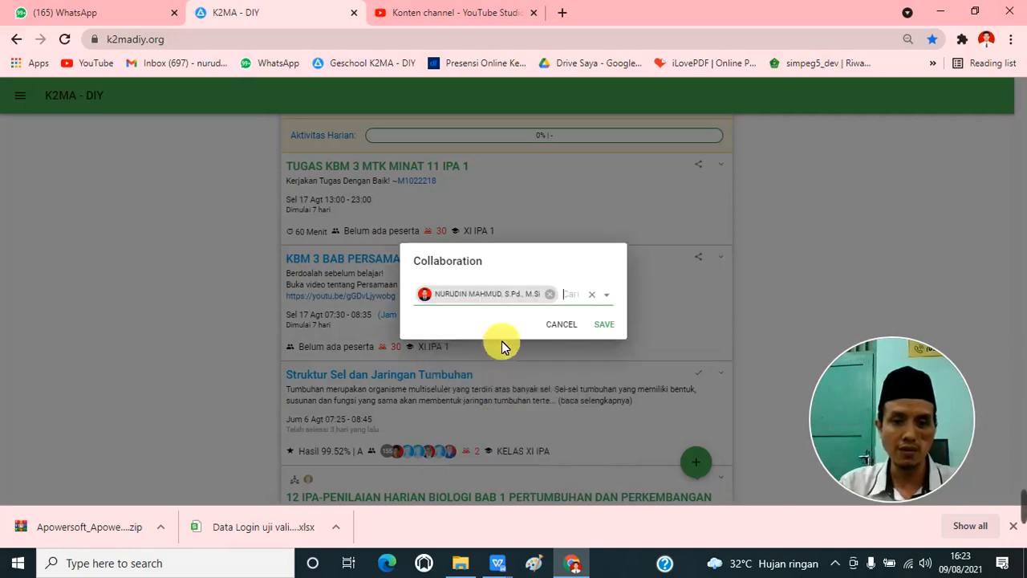
click(610, 325)
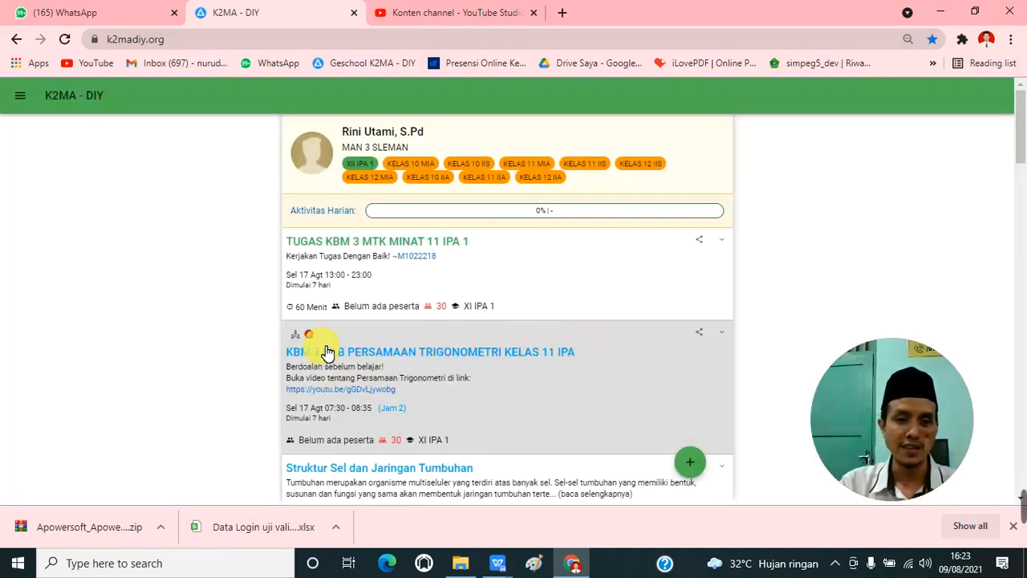
mouse_move(315, 341)
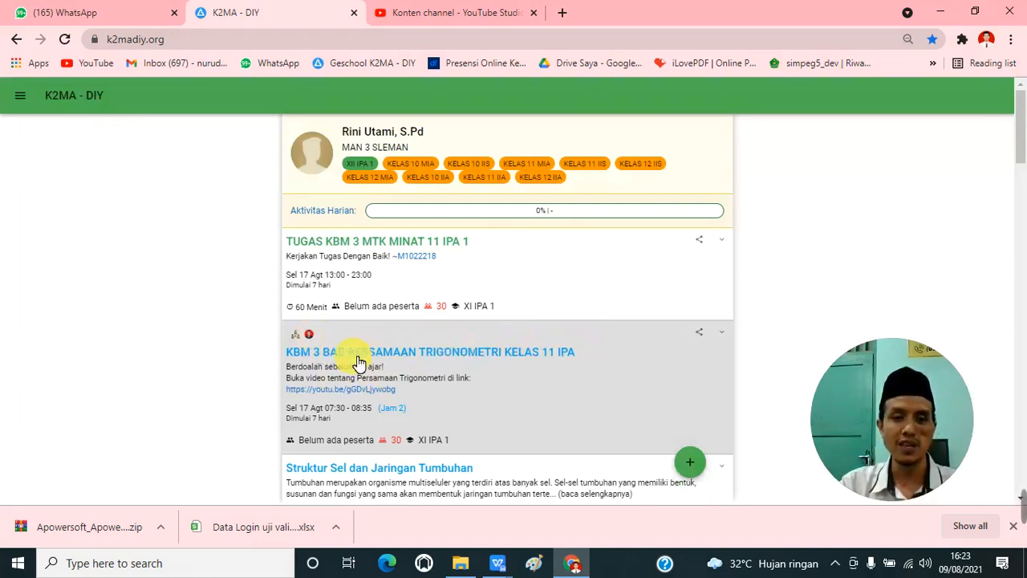
click(722, 333)
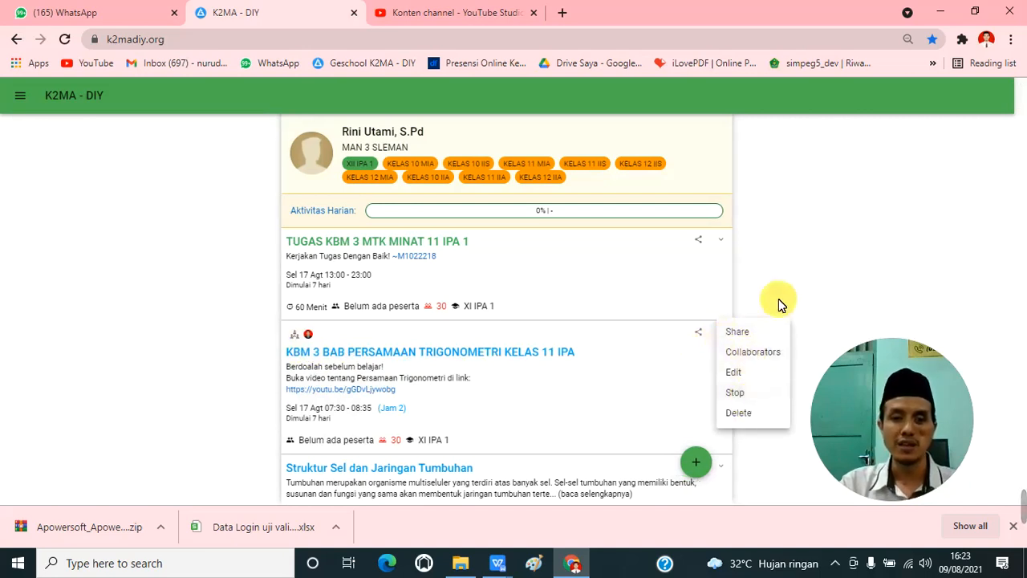
click(811, 236)
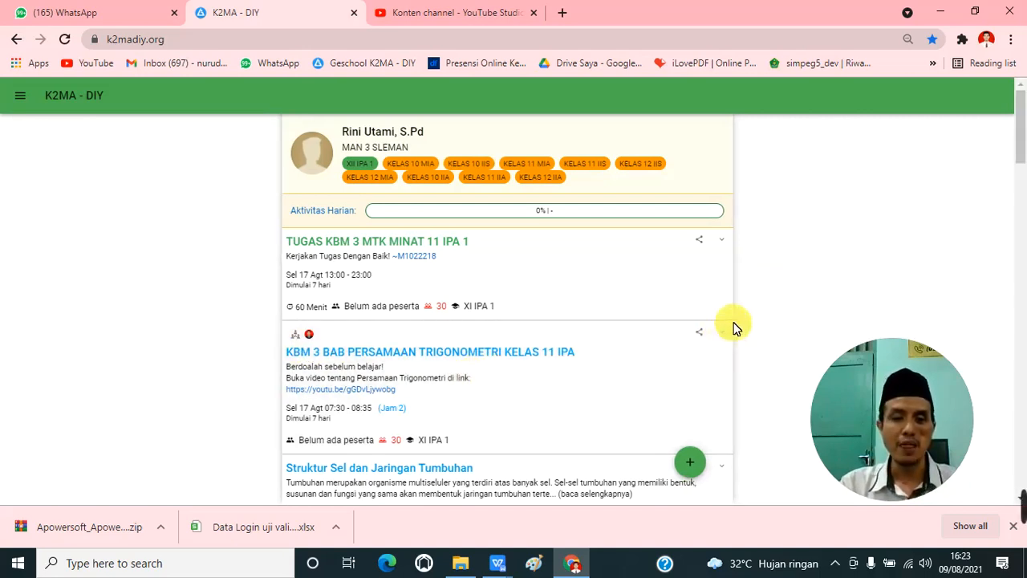
click(730, 333)
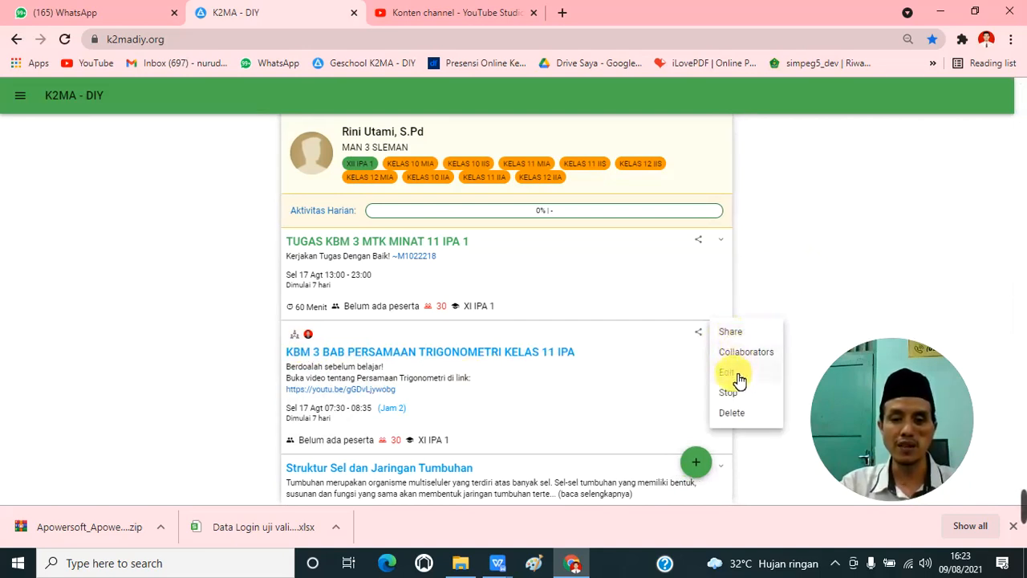
click(834, 263)
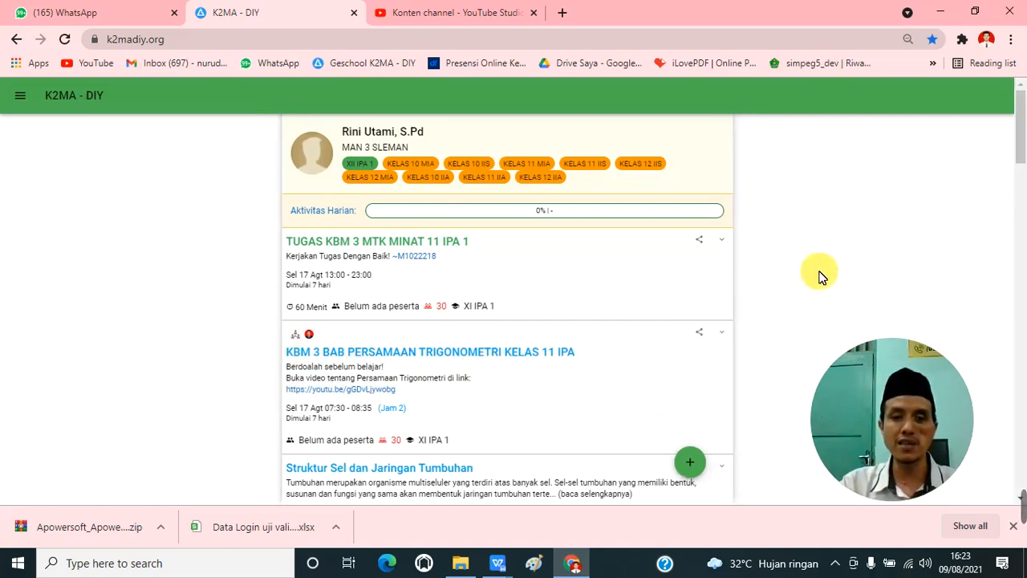
Step: Stop teaching the KBM 3 trigonometry lesson and confirm ending it
click(722, 334)
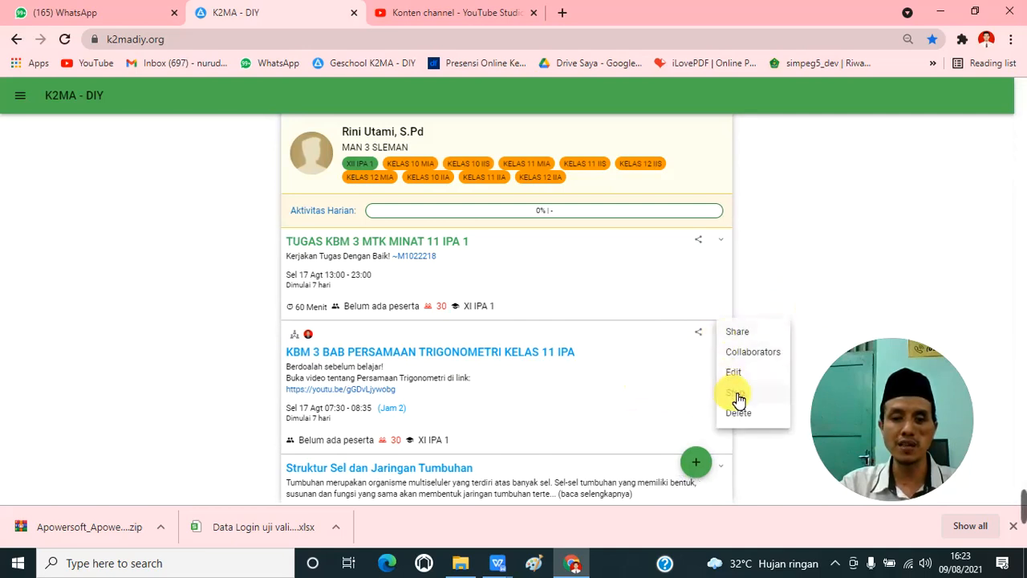
click(733, 395)
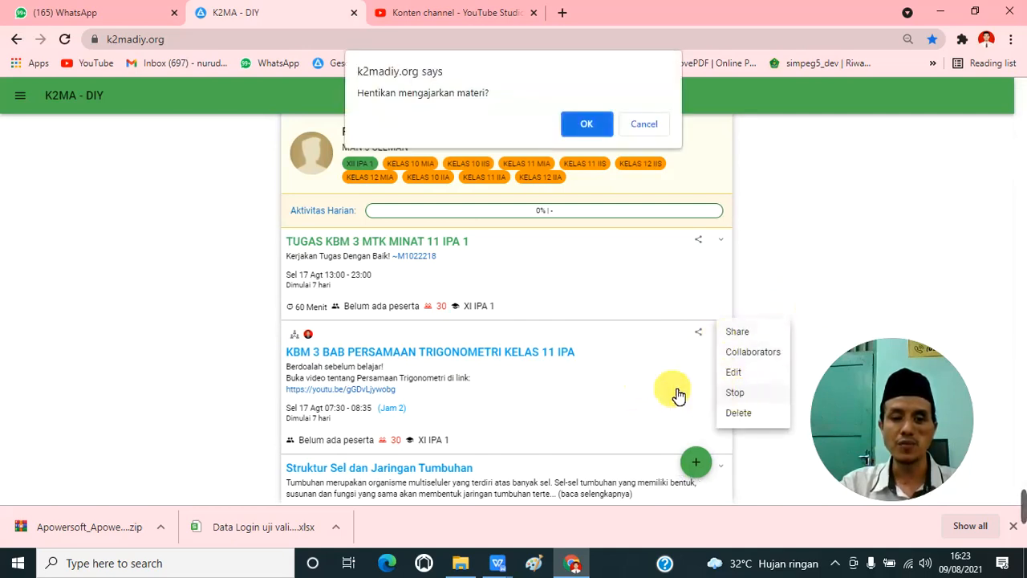
click(584, 125)
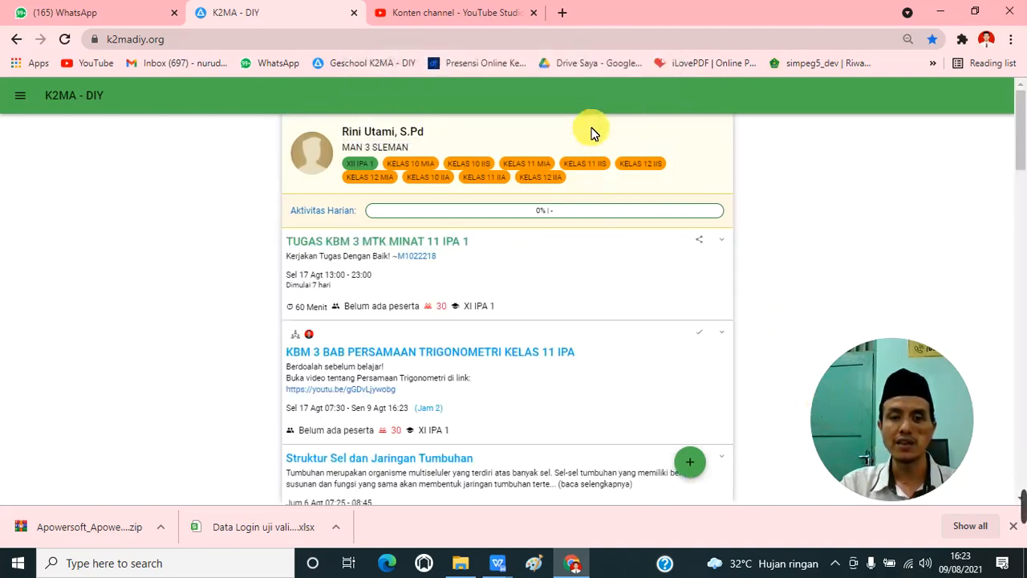
Step: Open the stopped KBM 3 lesson for updating and inspect its description and date picker
click(729, 337)
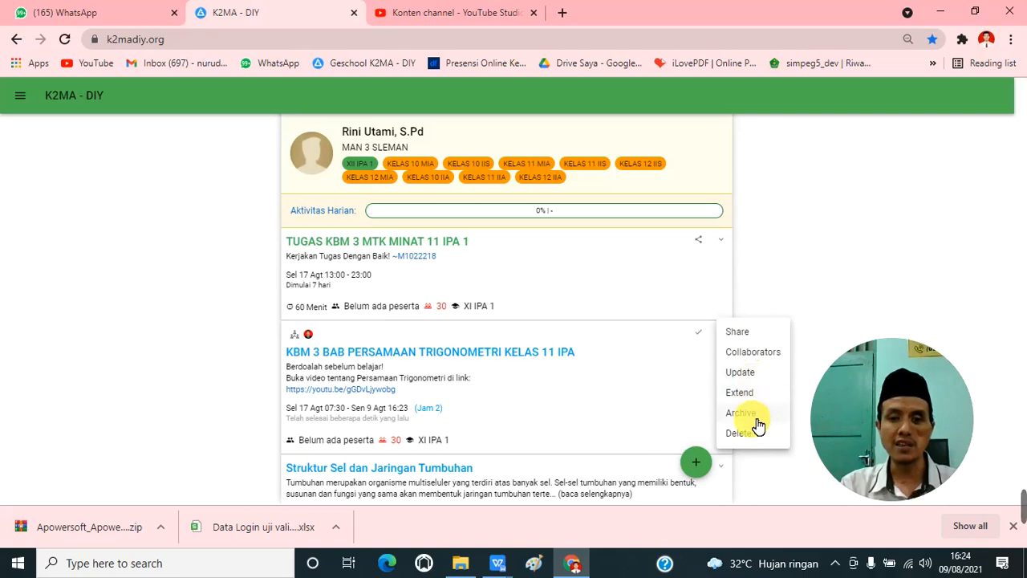
click(740, 373)
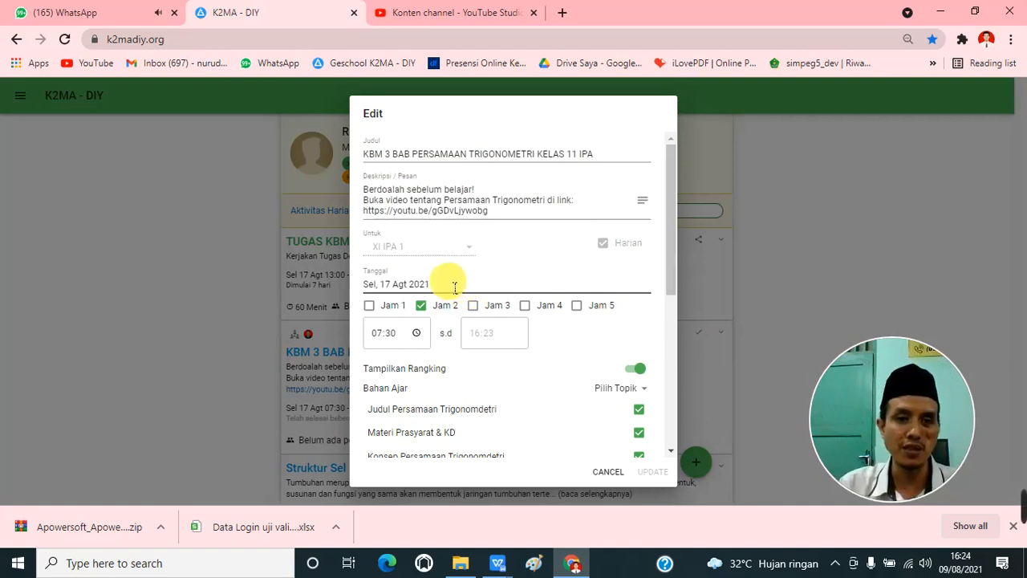
click(459, 201)
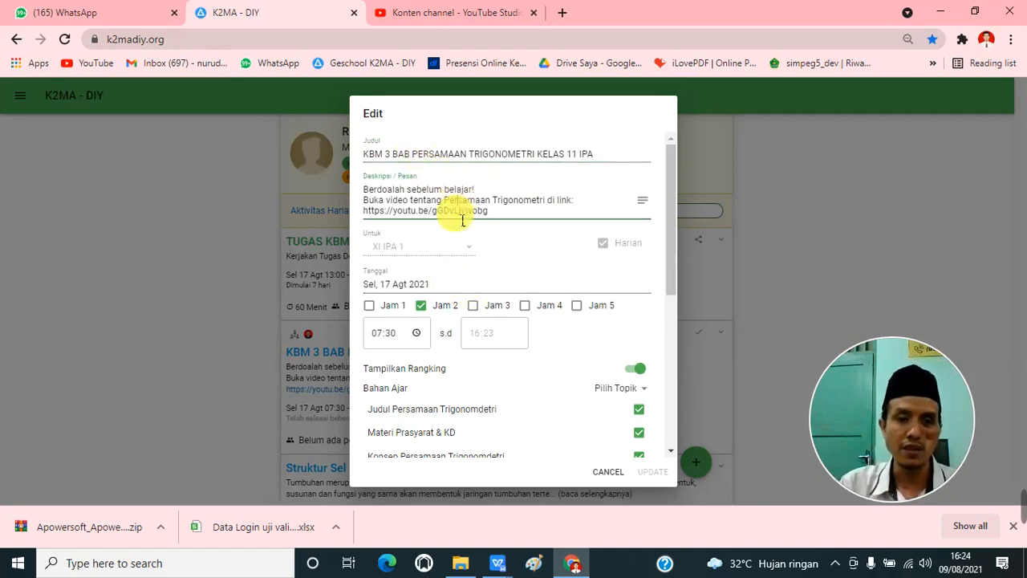
click(456, 286)
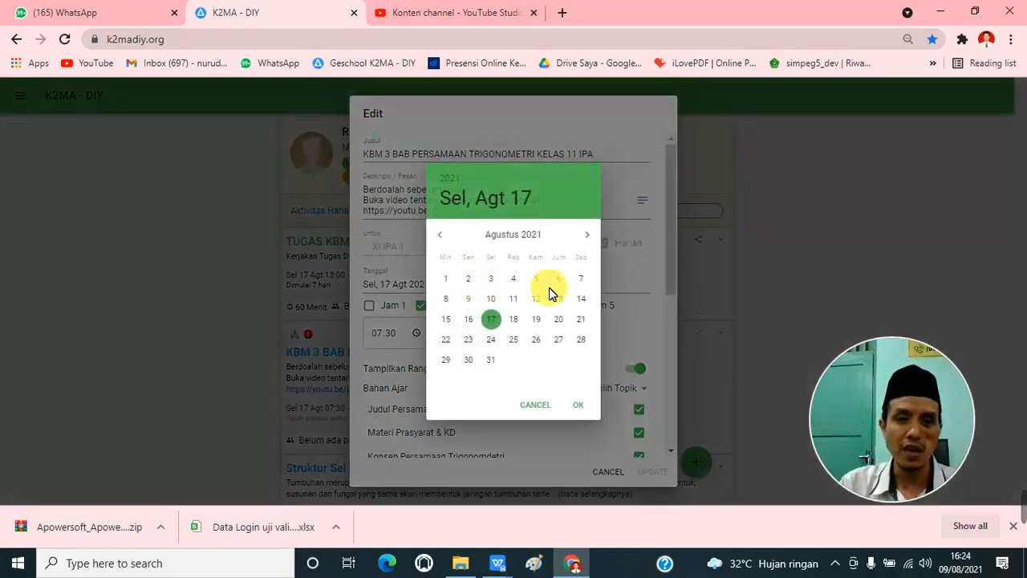
click(545, 406)
mouse_move(671, 212)
mouse_down()
mouse_move(676, 337)
mouse_move(683, 212)
mouse_up()
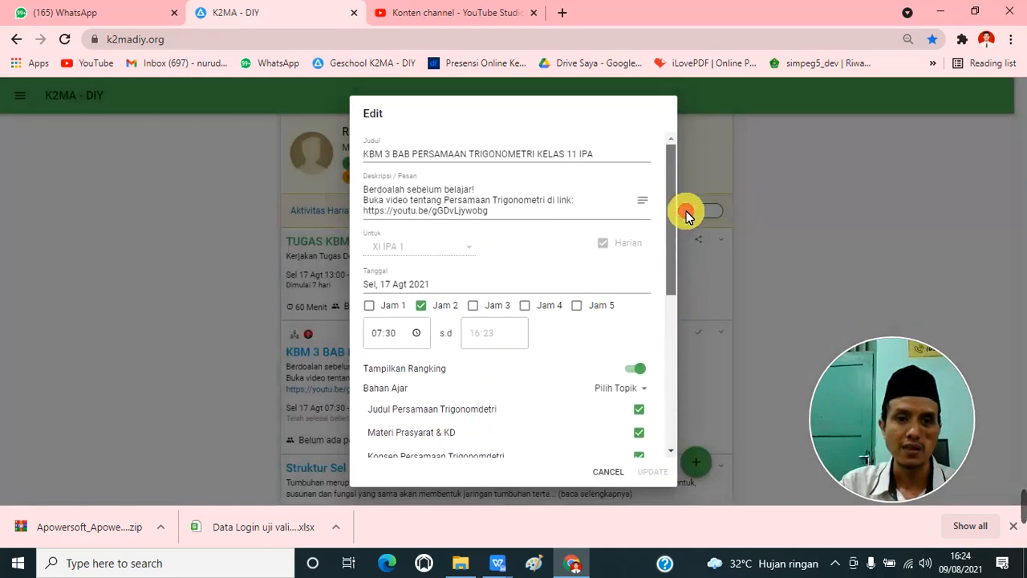
Step: Pick 18 August as the lesson date, switch it back to 17 August 2021 and confirm
click(466, 285)
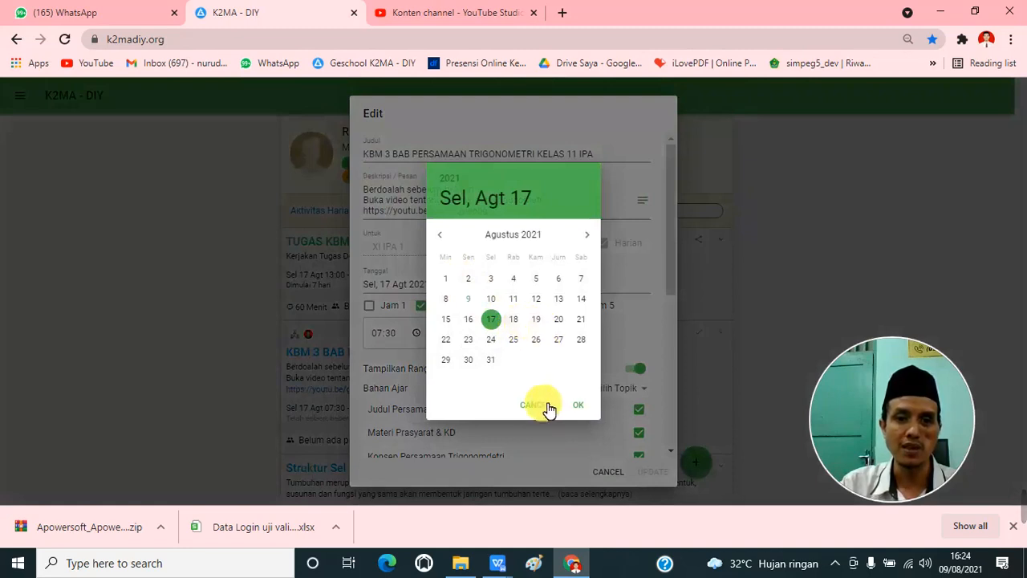
click(514, 320)
click(491, 321)
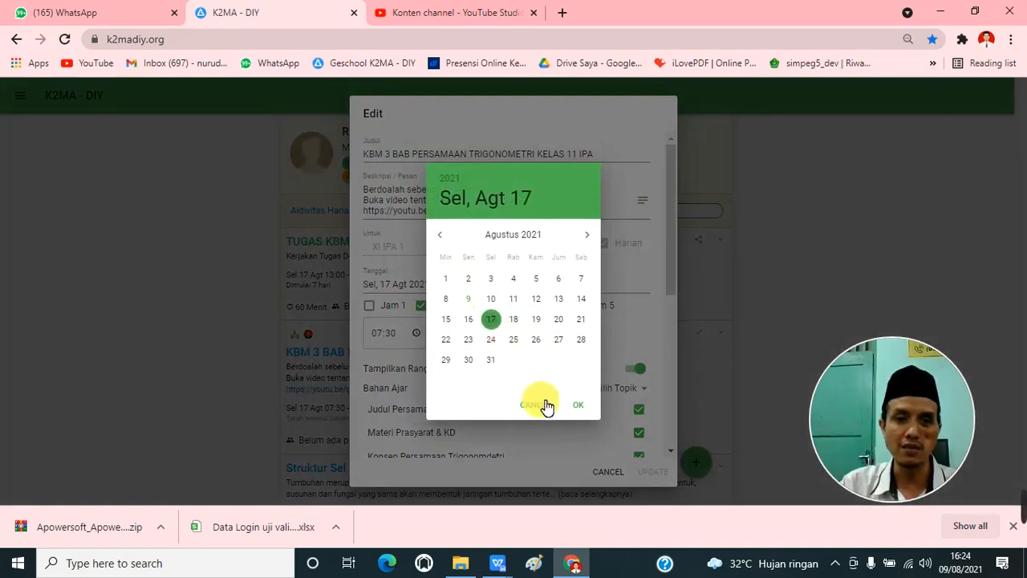
click(578, 404)
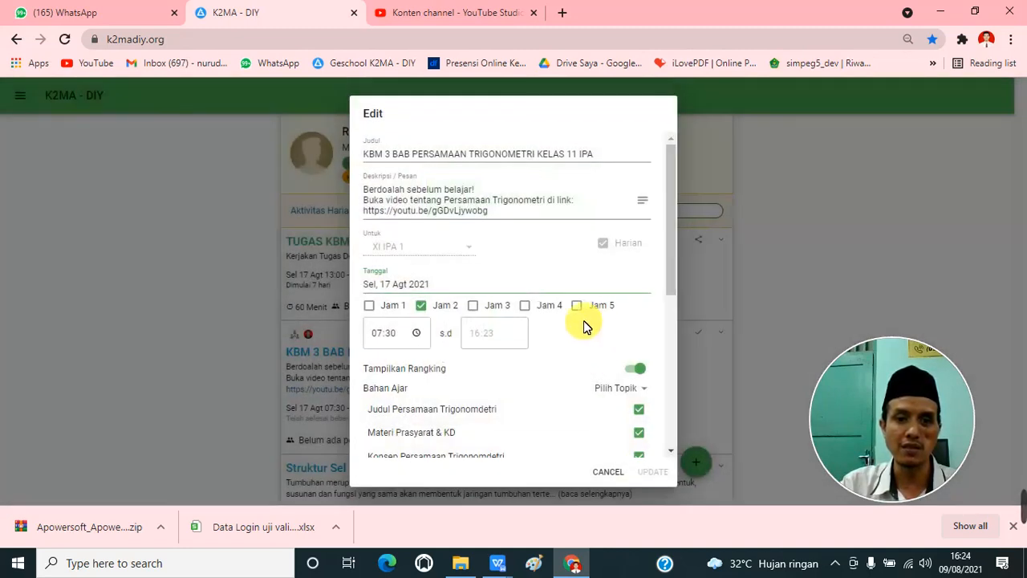
Step: Set the KBM 3 lesson date to 18 August 2021 in the Jam 2 slot and save the update
click(447, 287)
click(516, 320)
click(579, 404)
click(441, 308)
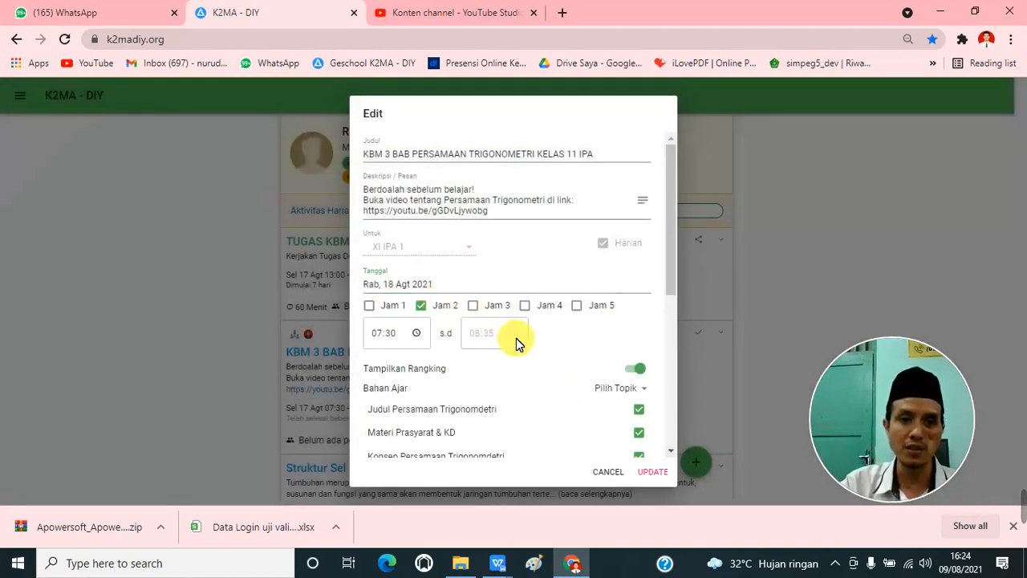
scroll(591, 362, down, 2)
scroll(650, 301, down, 5)
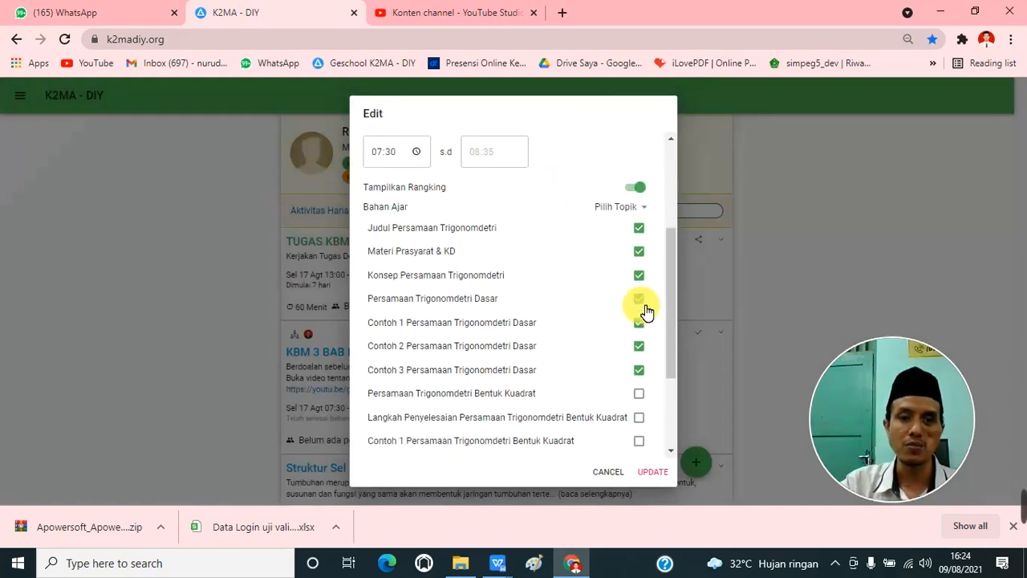
click(653, 473)
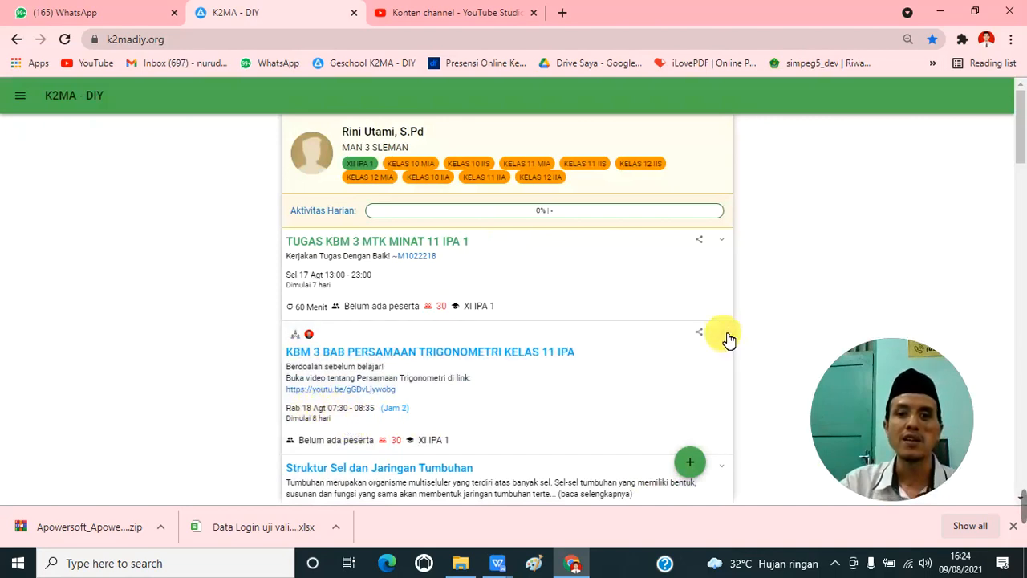
Step: Stop teaching the KBM 3 trigonometry lesson scheduled for 18 August and confirm ending it
click(727, 337)
click(744, 401)
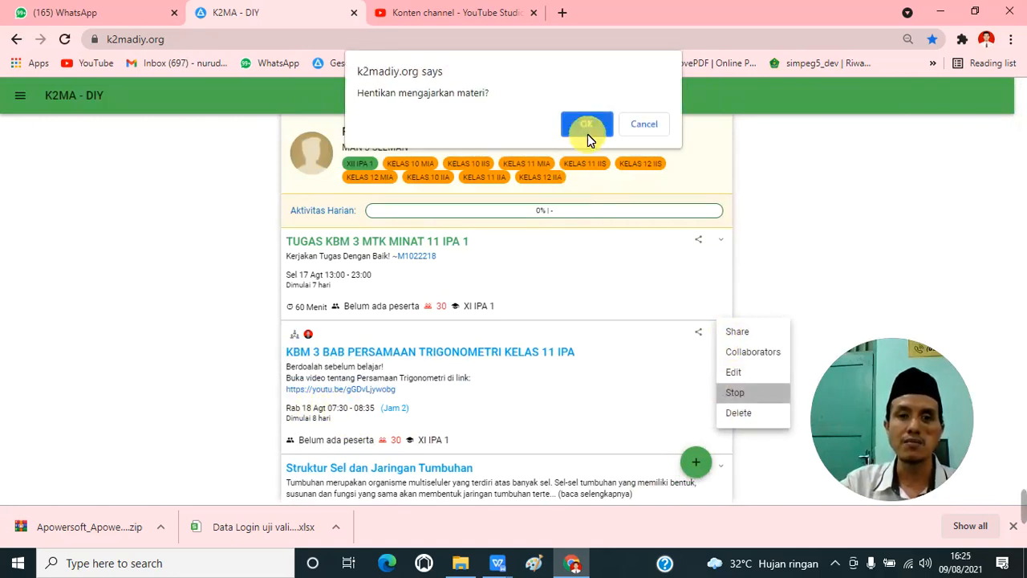
click(590, 126)
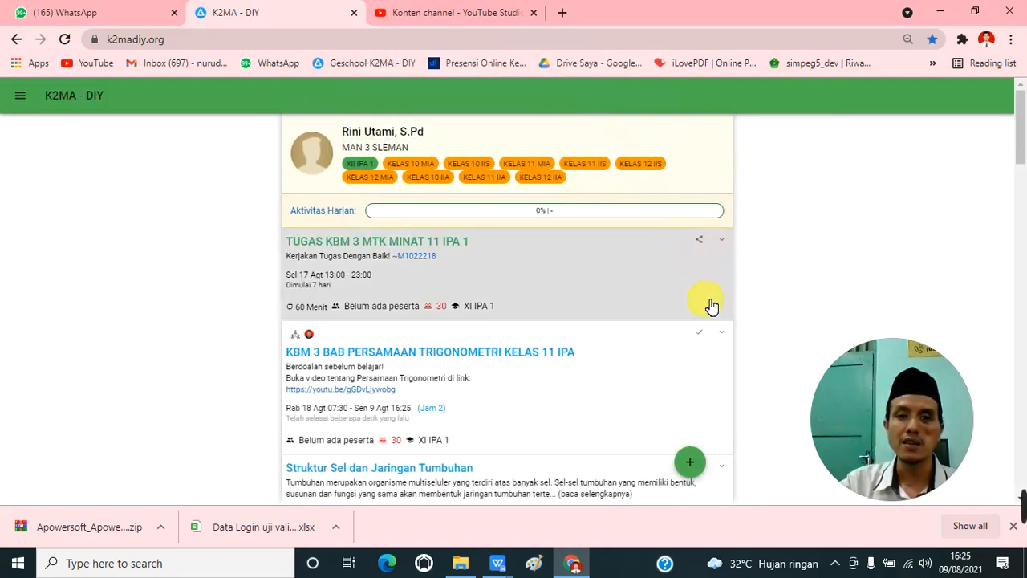
click(726, 335)
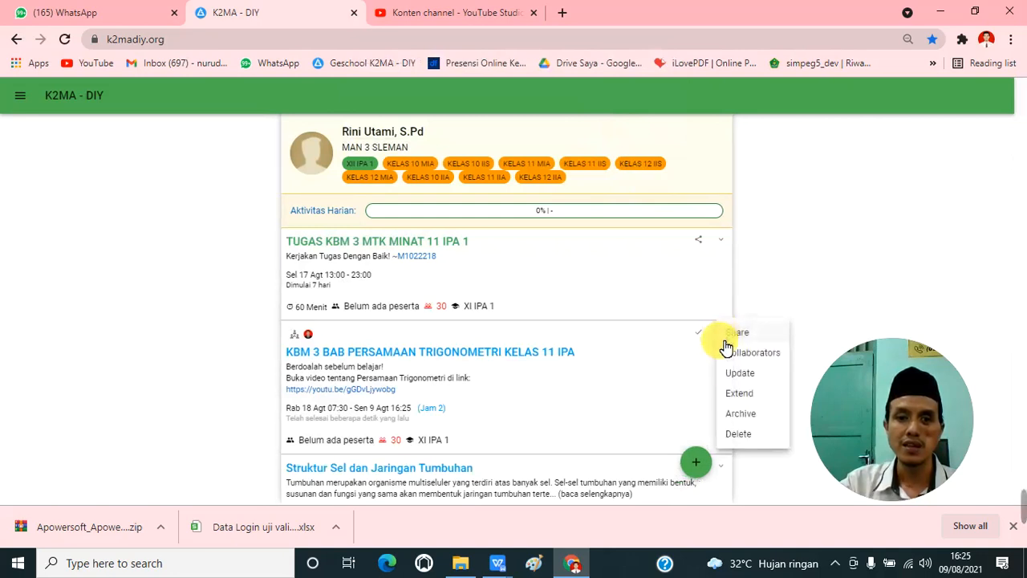
click(743, 395)
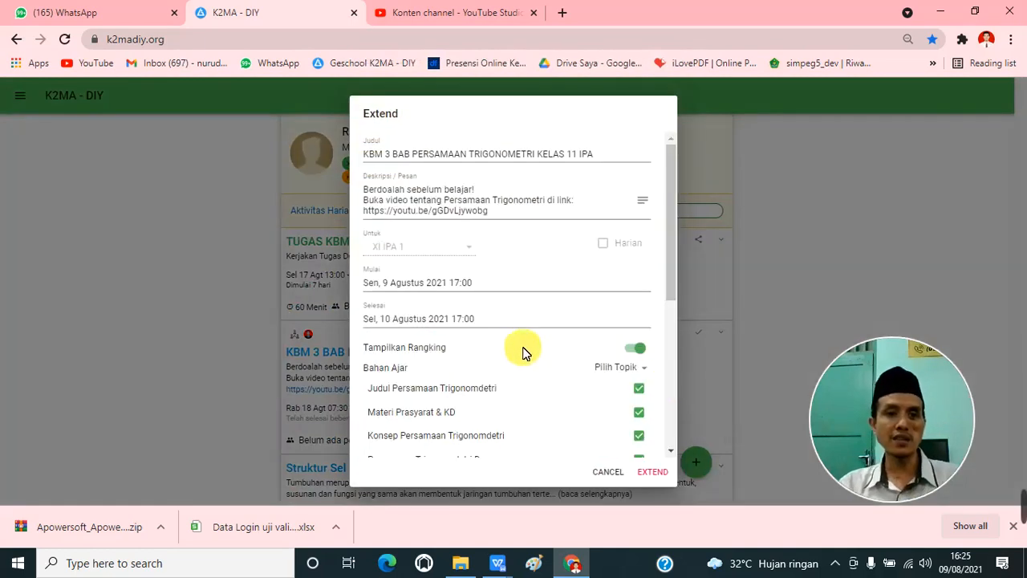
click(469, 284)
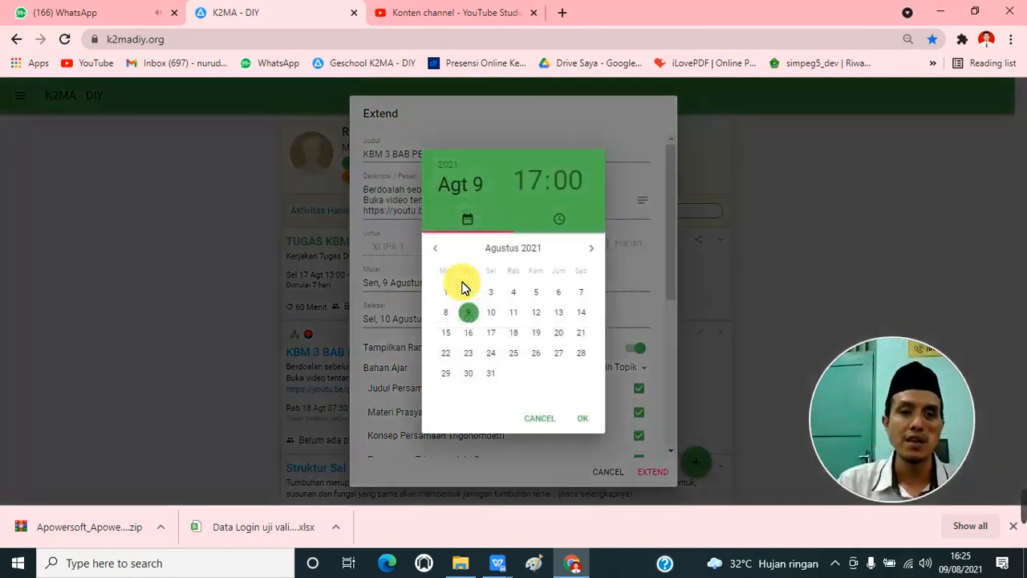
click(492, 334)
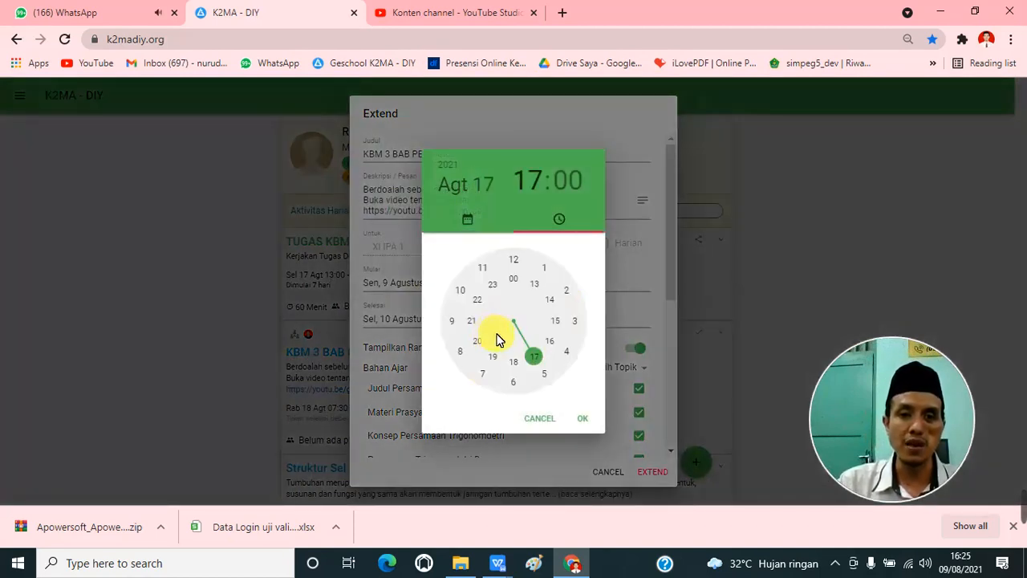
click(484, 375)
click(543, 418)
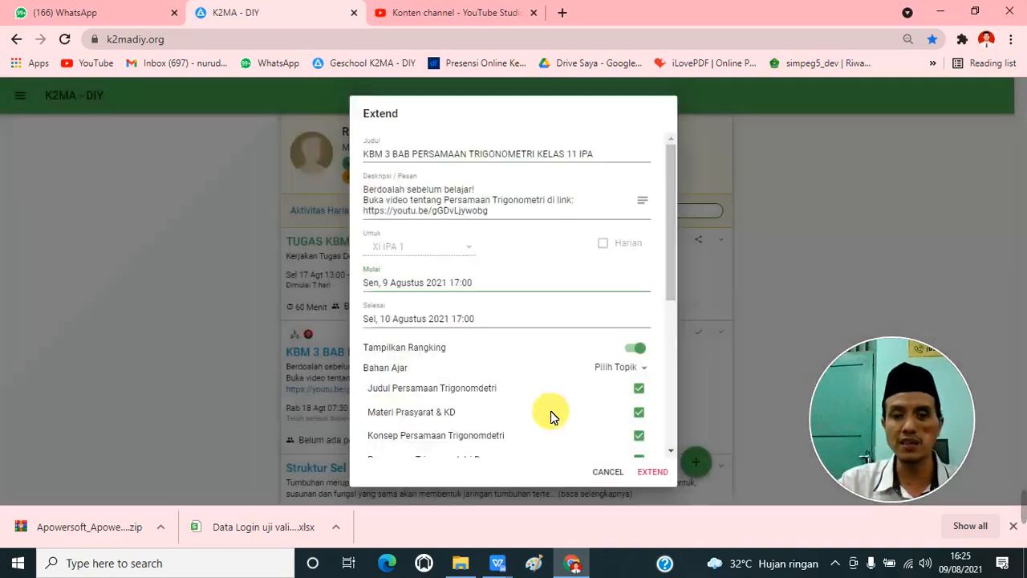
click(474, 284)
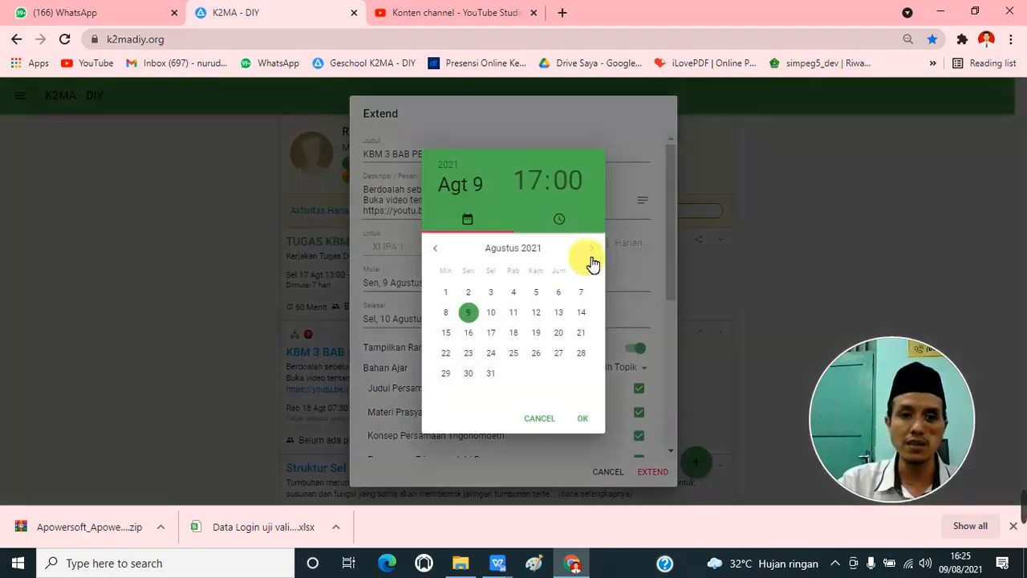
click(541, 419)
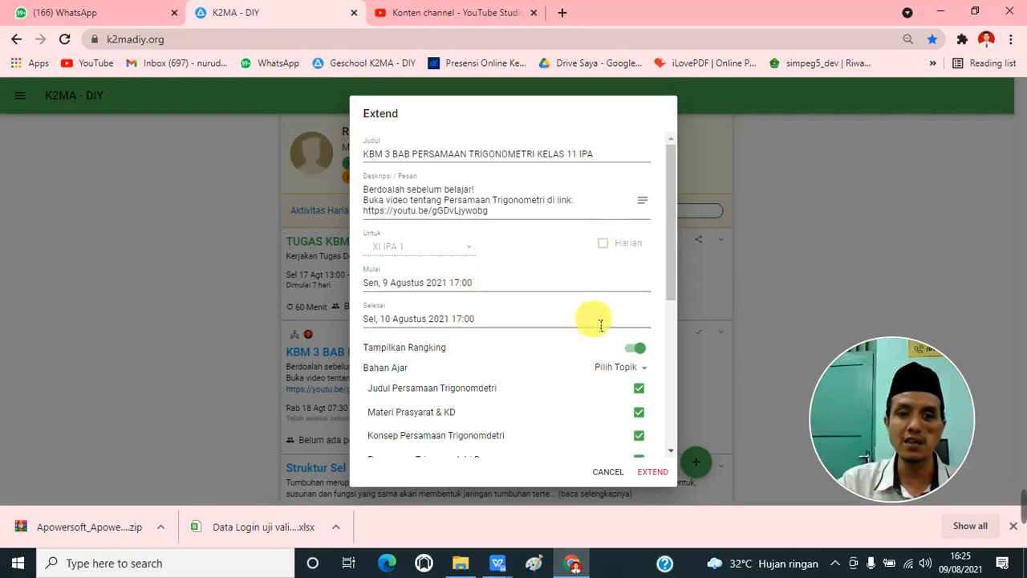
click(608, 471)
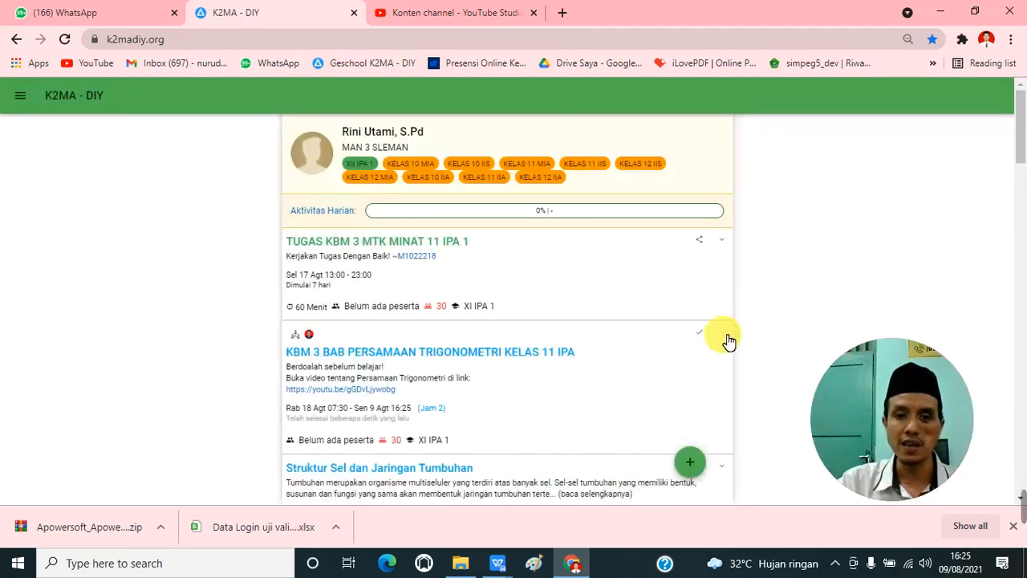
Step: Open the stopped KBM 3 lesson for extending and set its start to 17 August 2021 at 15:00
click(722, 333)
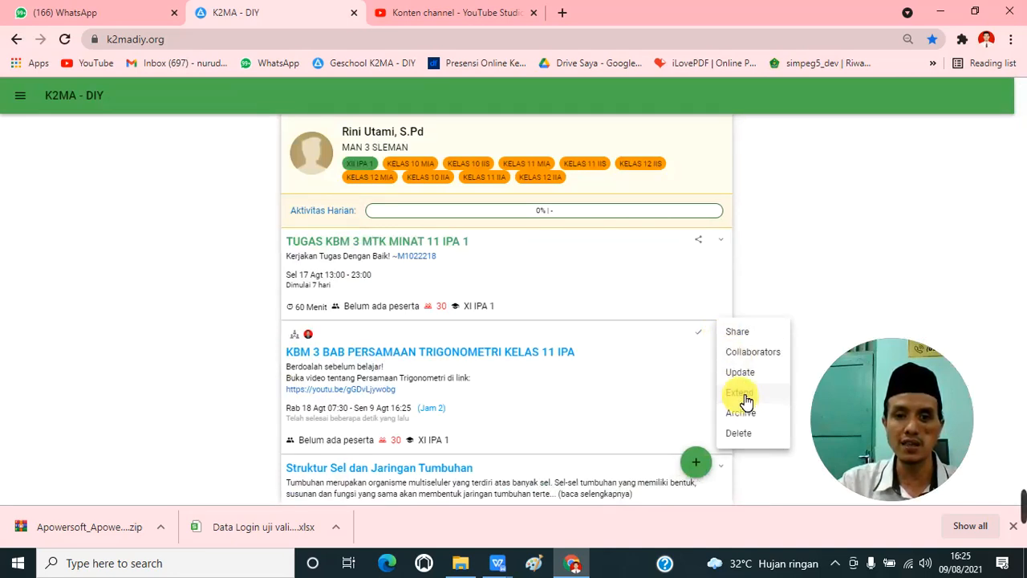
click(740, 394)
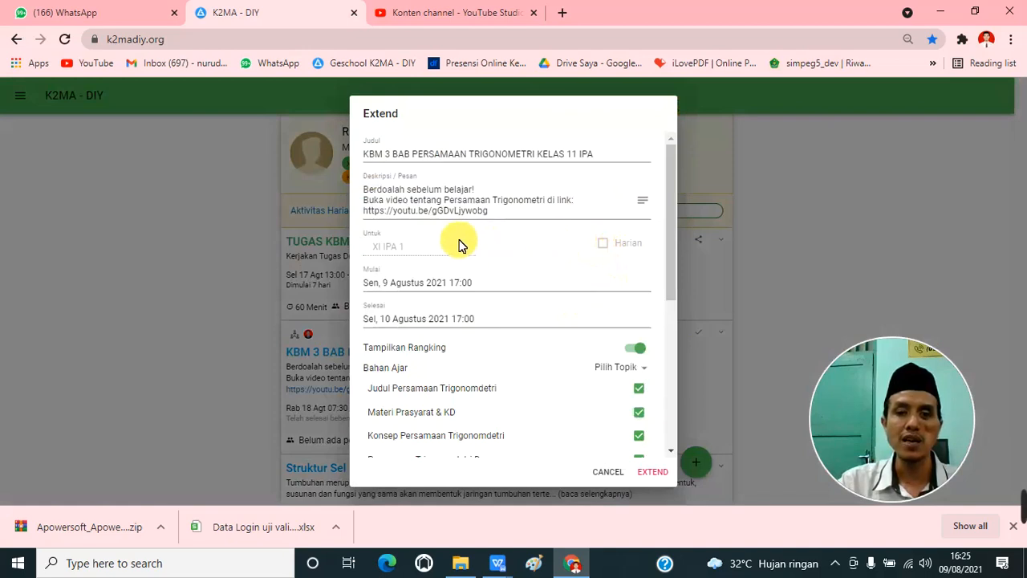
click(461, 289)
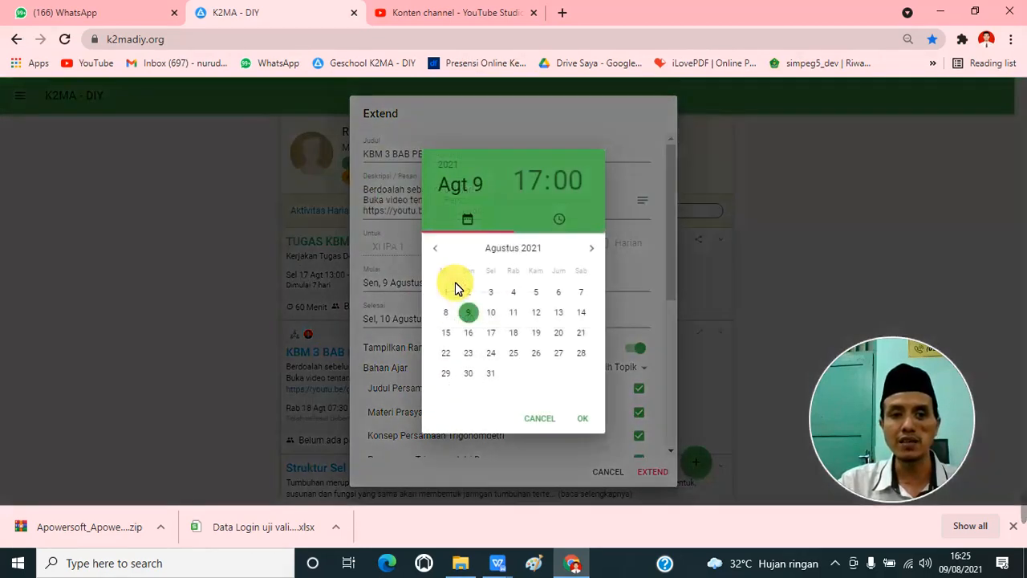
click(535, 186)
click(560, 321)
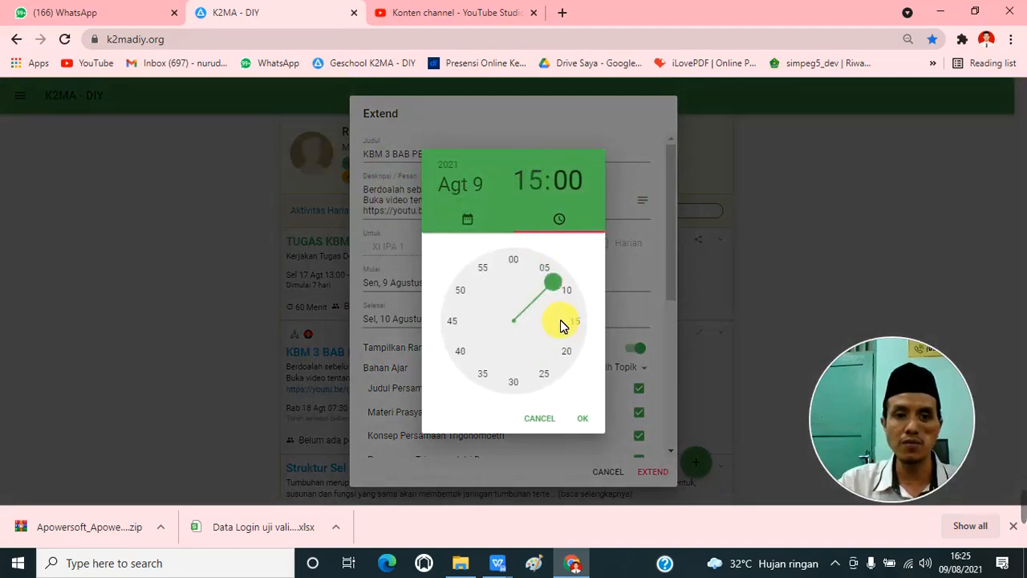
click(584, 418)
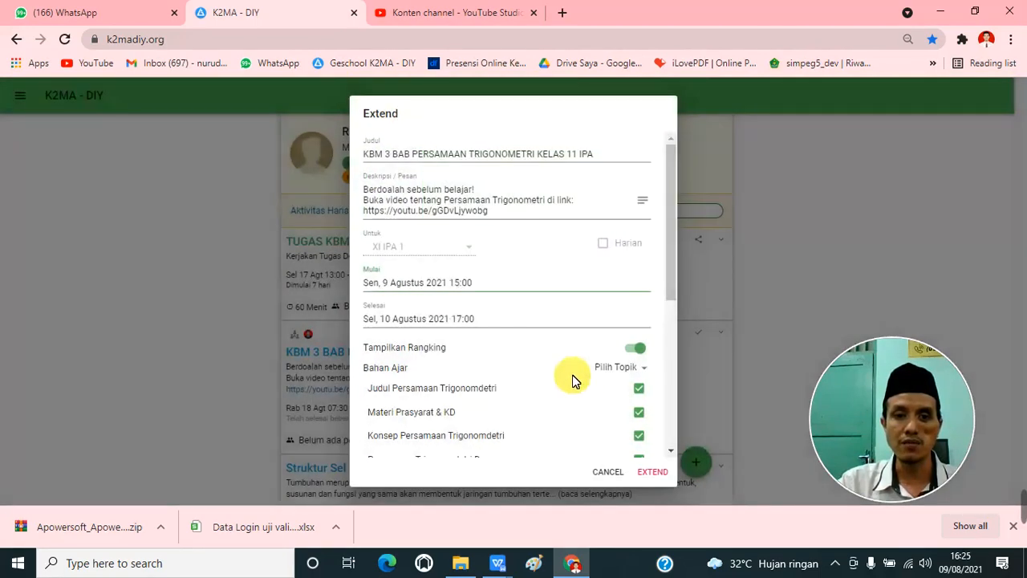
click(499, 321)
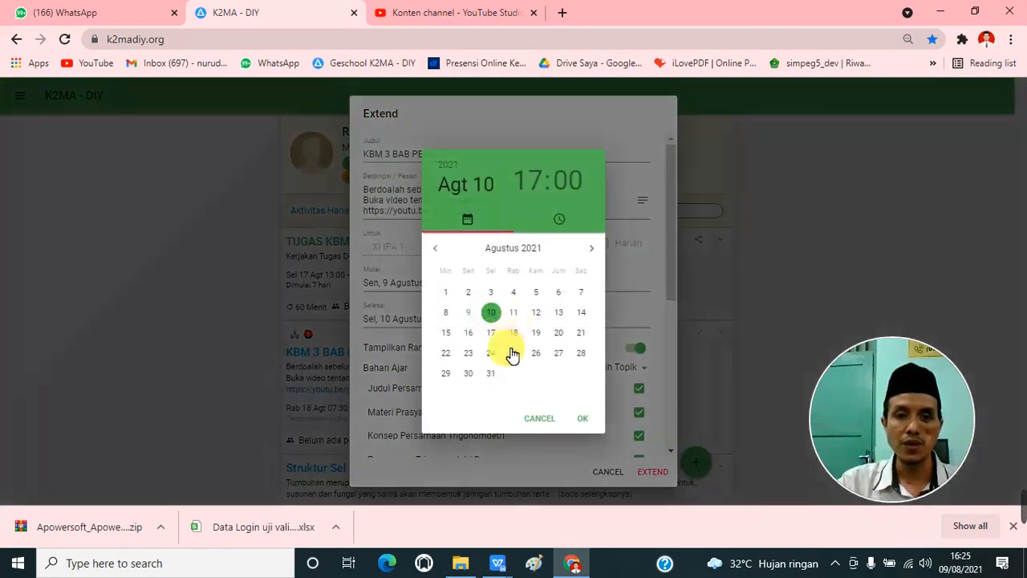
click(539, 418)
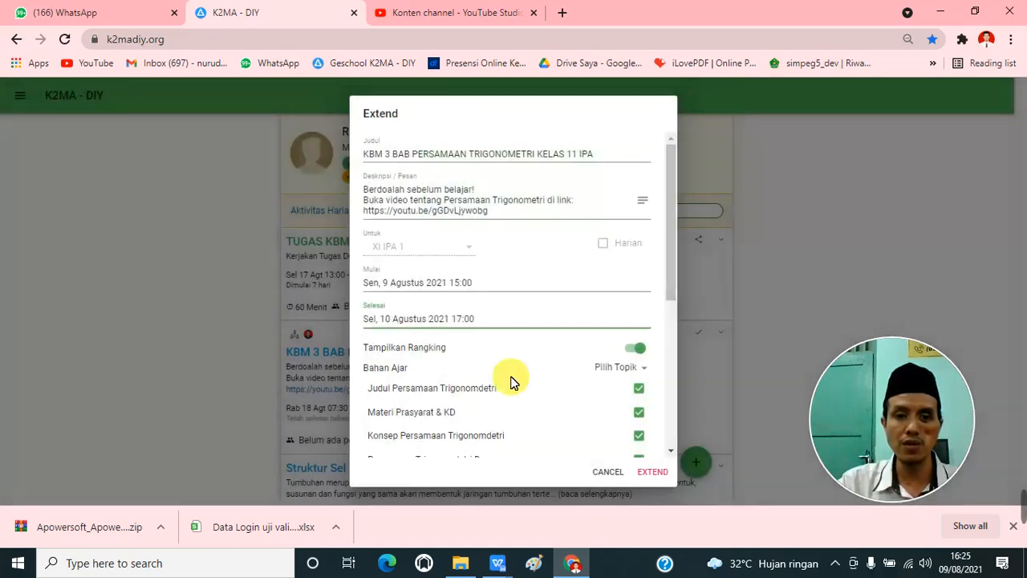
click(442, 293)
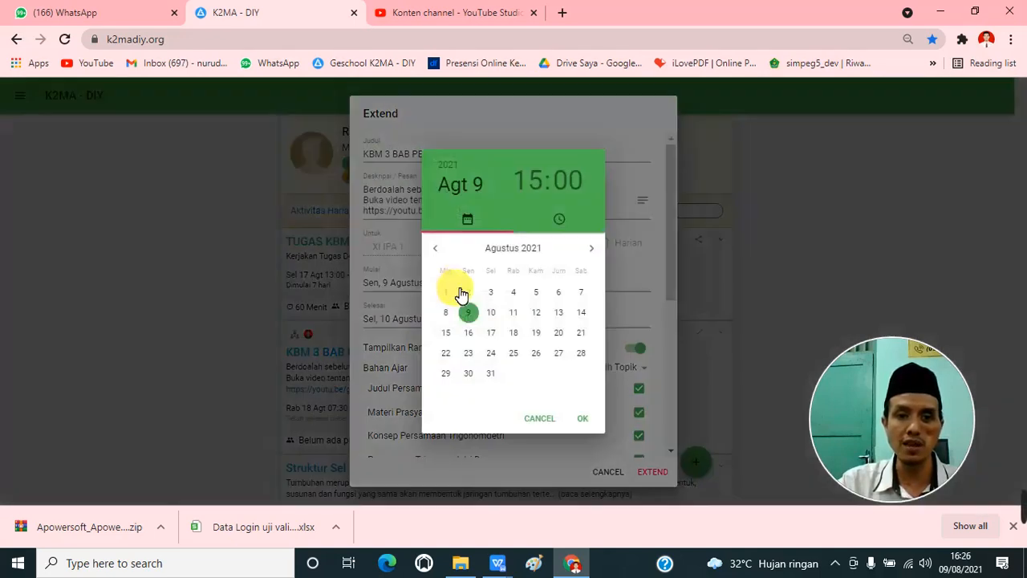
click(492, 334)
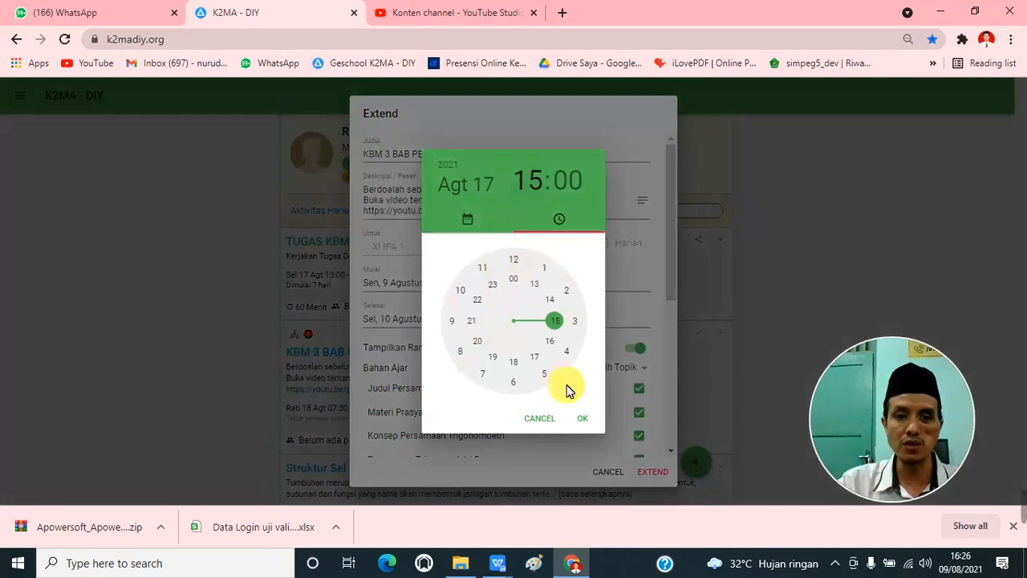
click(583, 418)
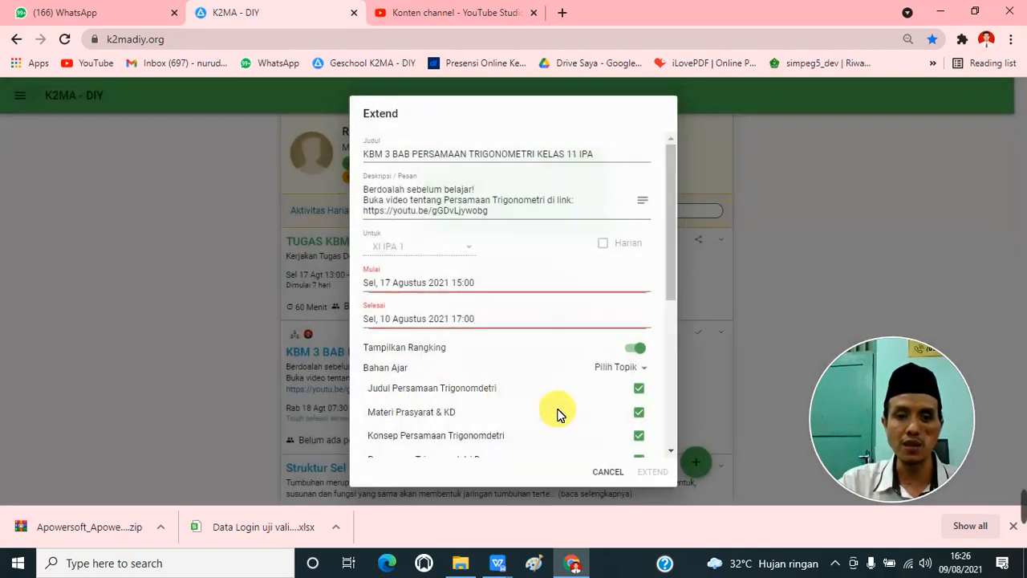
Step: Set the lesson's end to 17 August 2021 at 19:00 and apply the extension
click(460, 319)
click(492, 333)
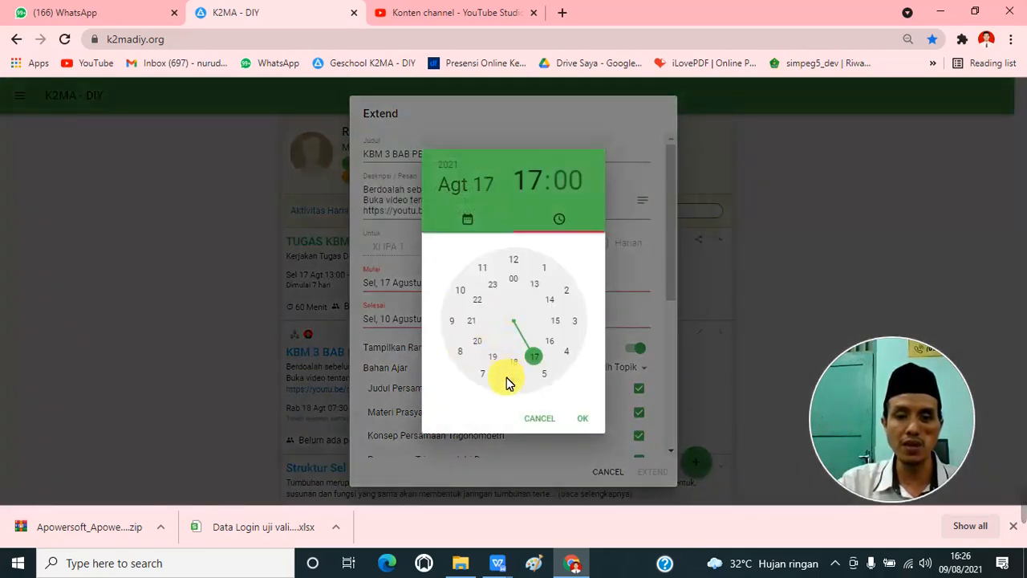
click(496, 359)
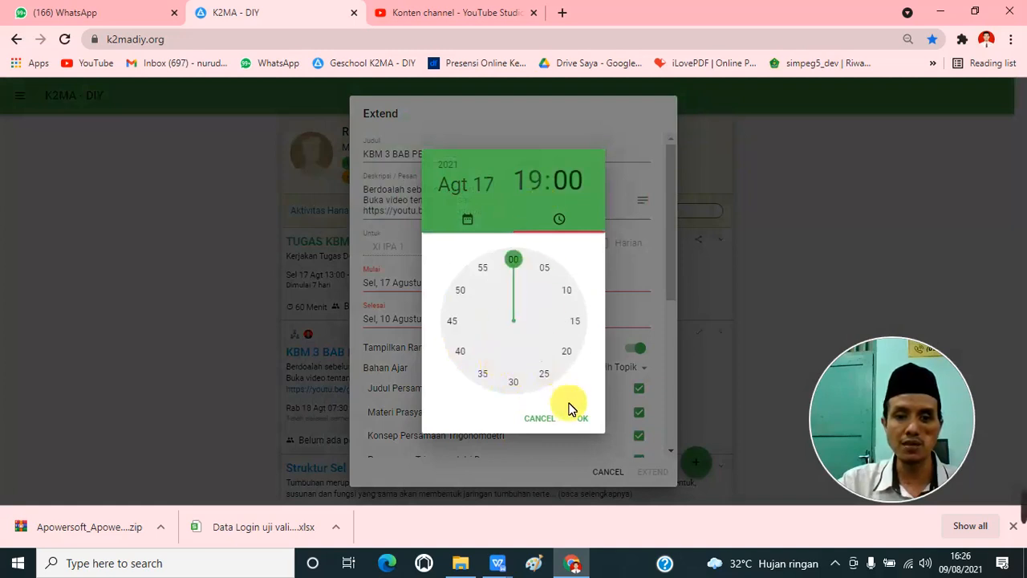
click(585, 418)
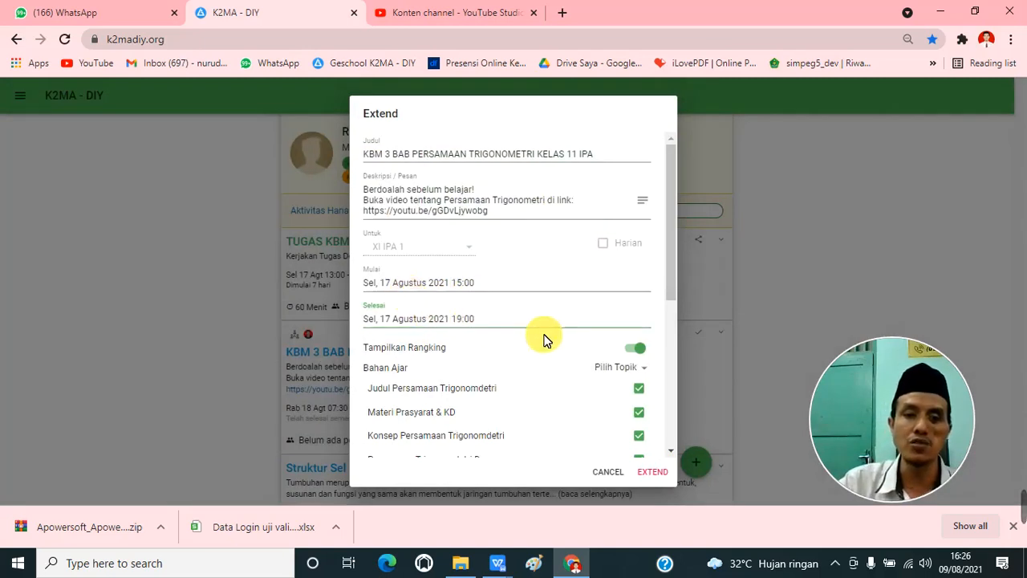
scroll(610, 374, down, 4)
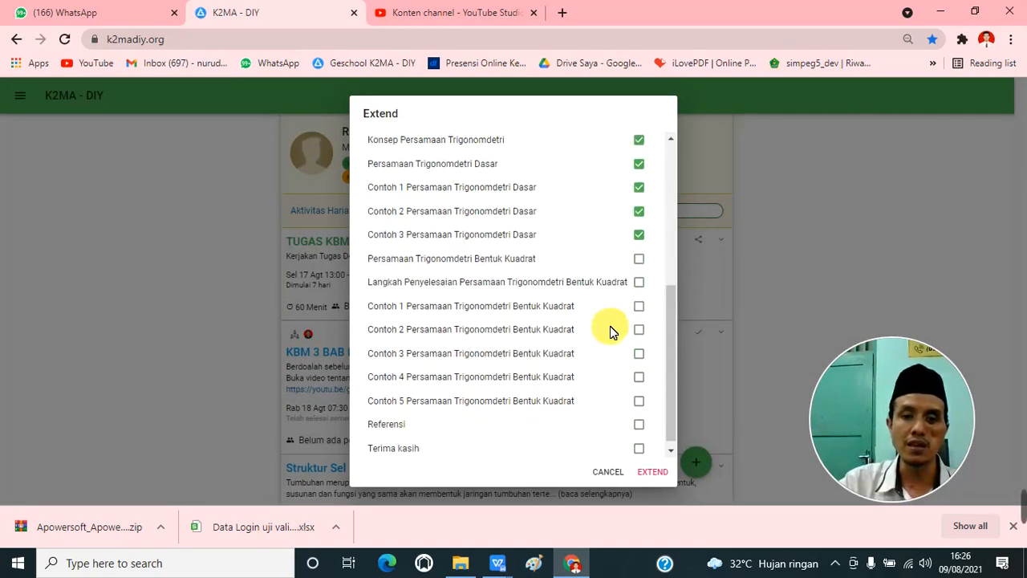
click(652, 472)
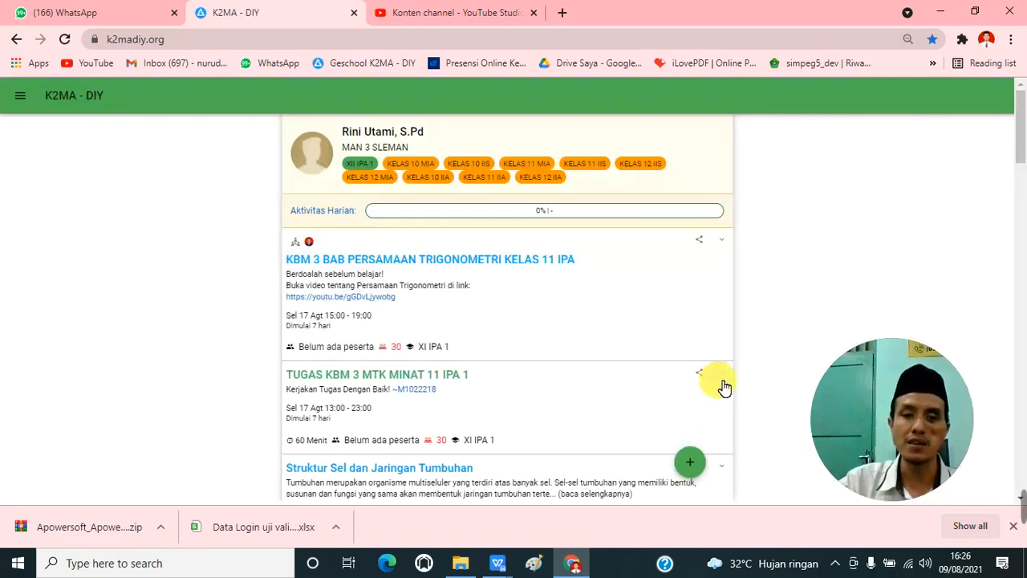
Step: Stop teaching the extended KBM 3 trigonometry lesson and confirm ending it
click(722, 240)
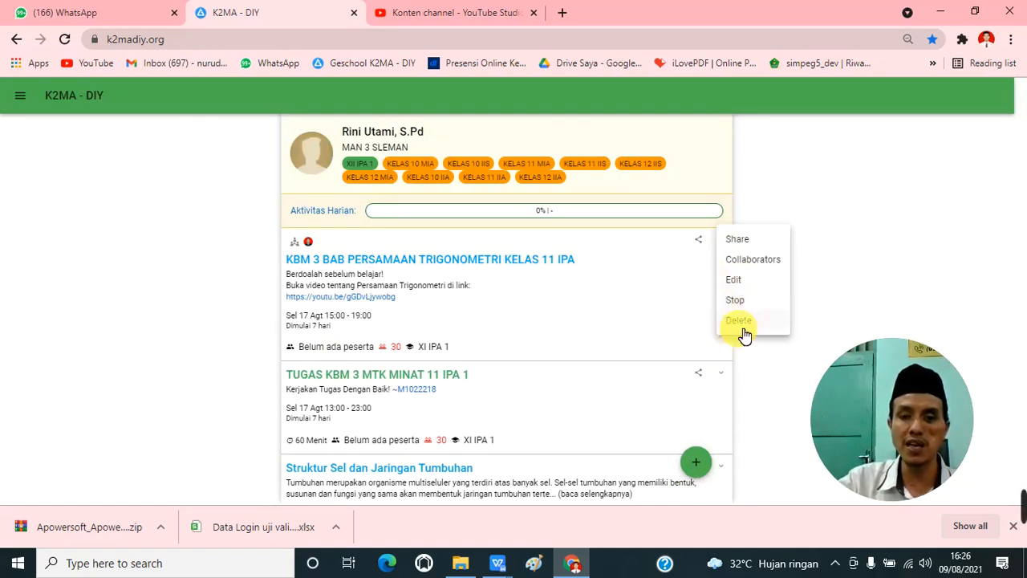
click(745, 301)
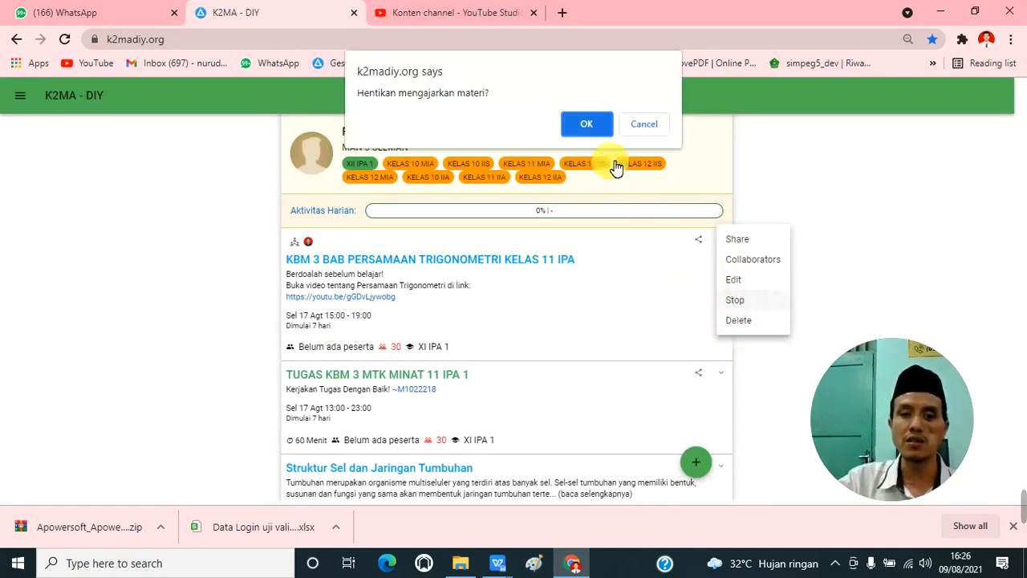
click(587, 125)
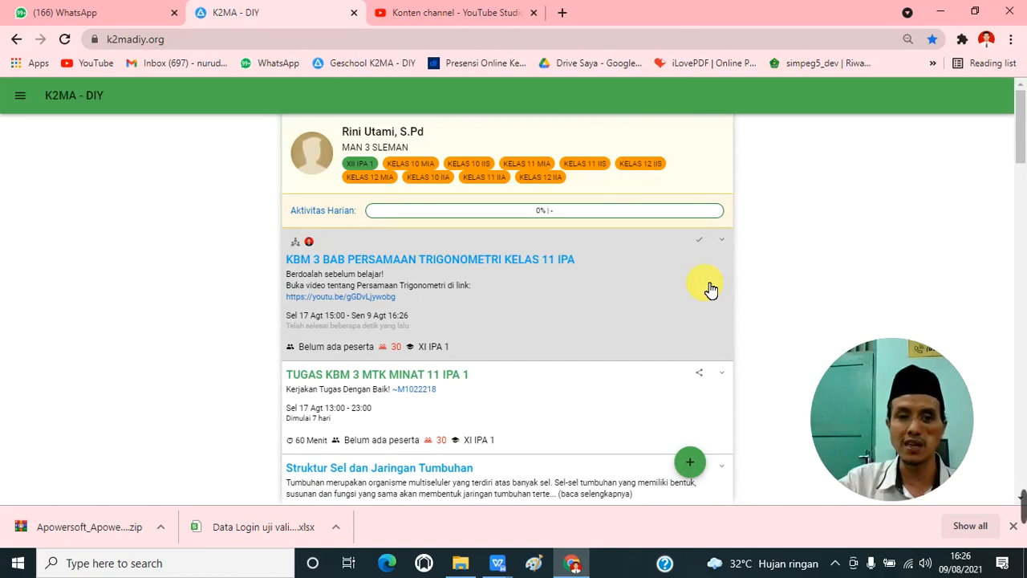
click(727, 242)
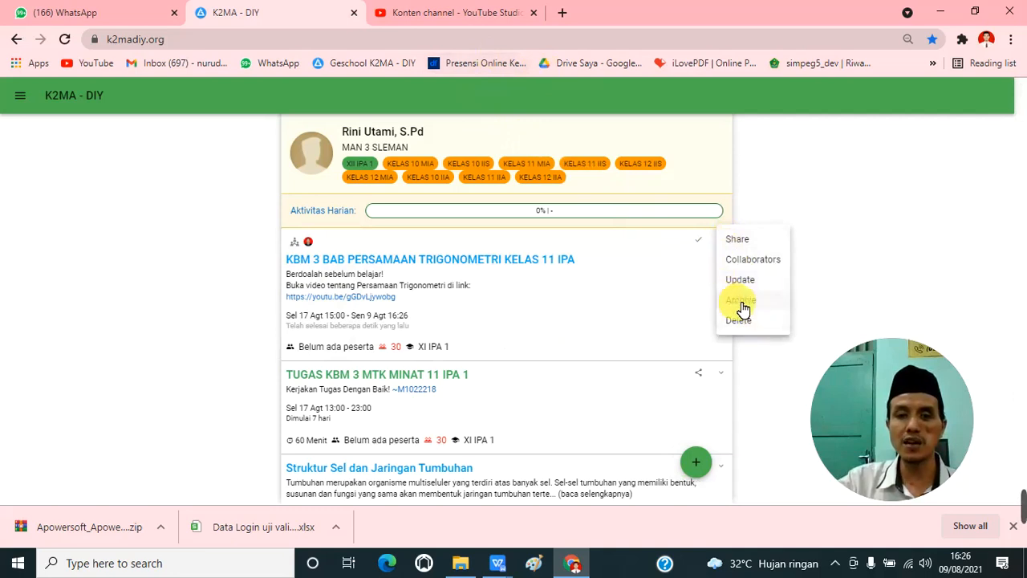
click(819, 289)
click(21, 99)
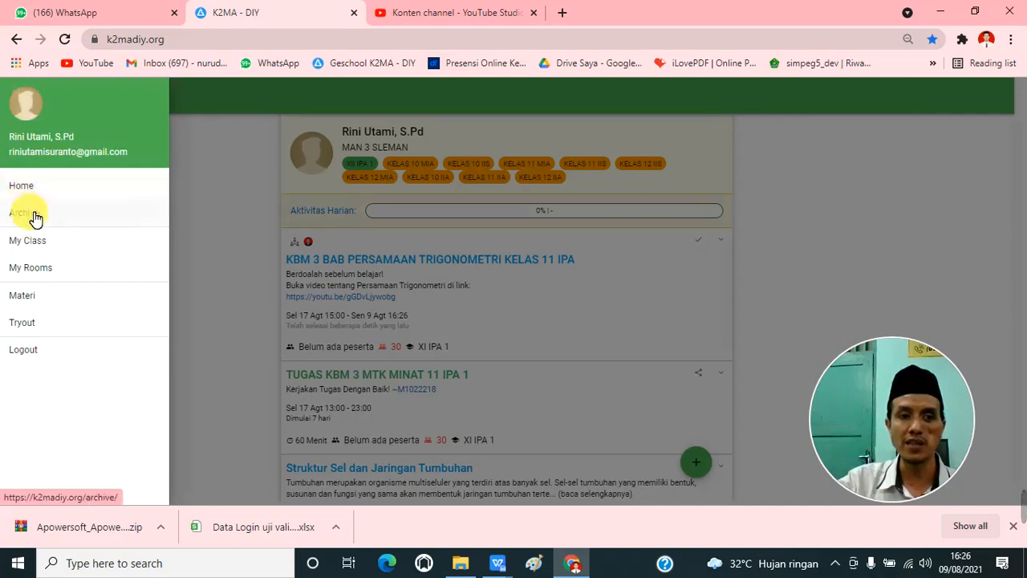
click(196, 192)
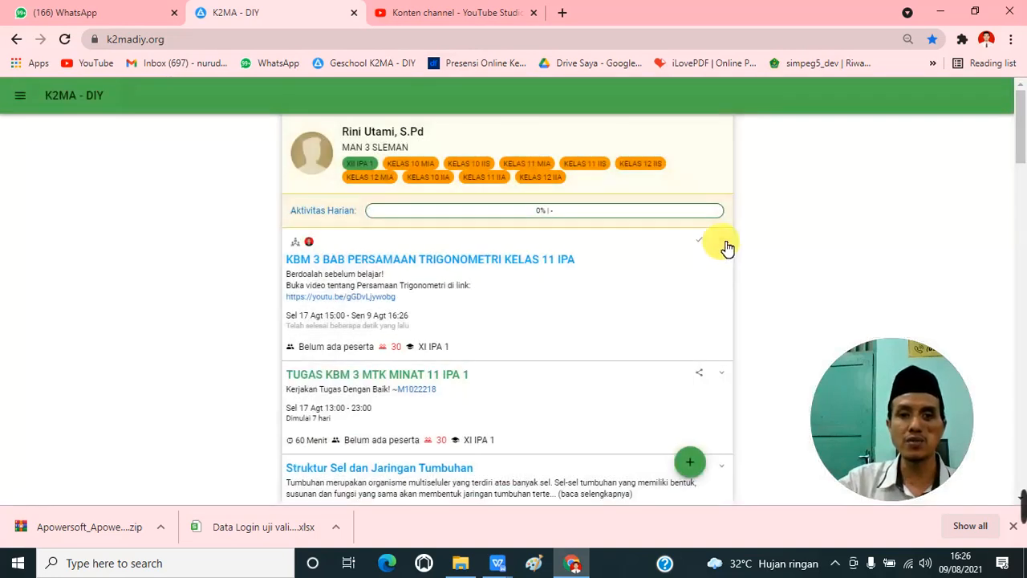
click(722, 243)
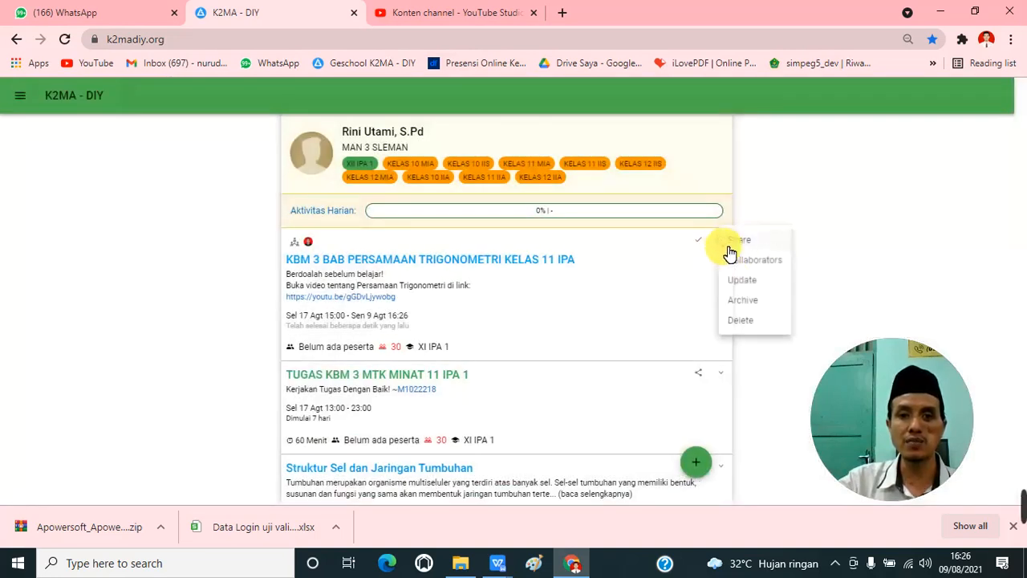
click(757, 322)
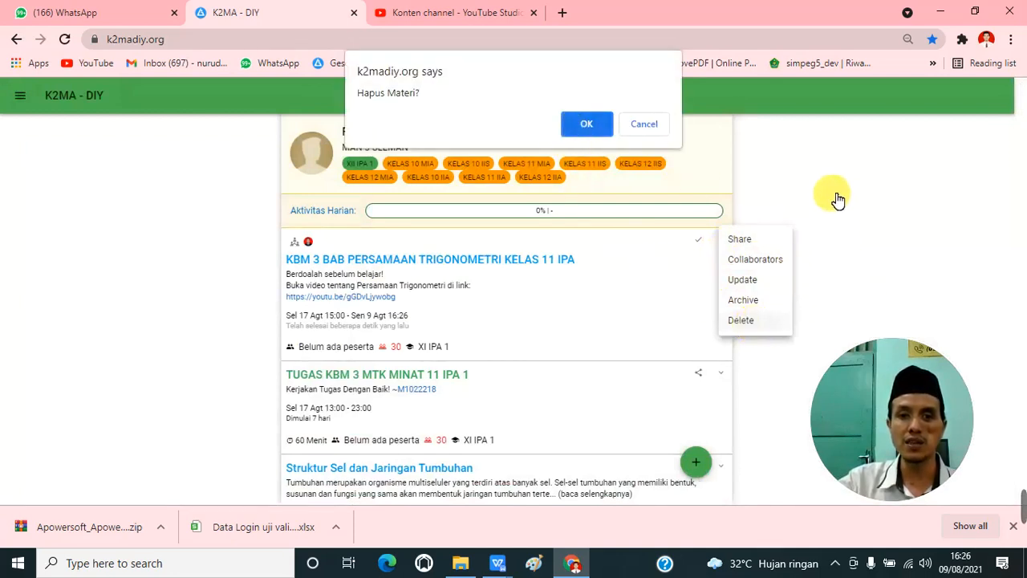
click(664, 130)
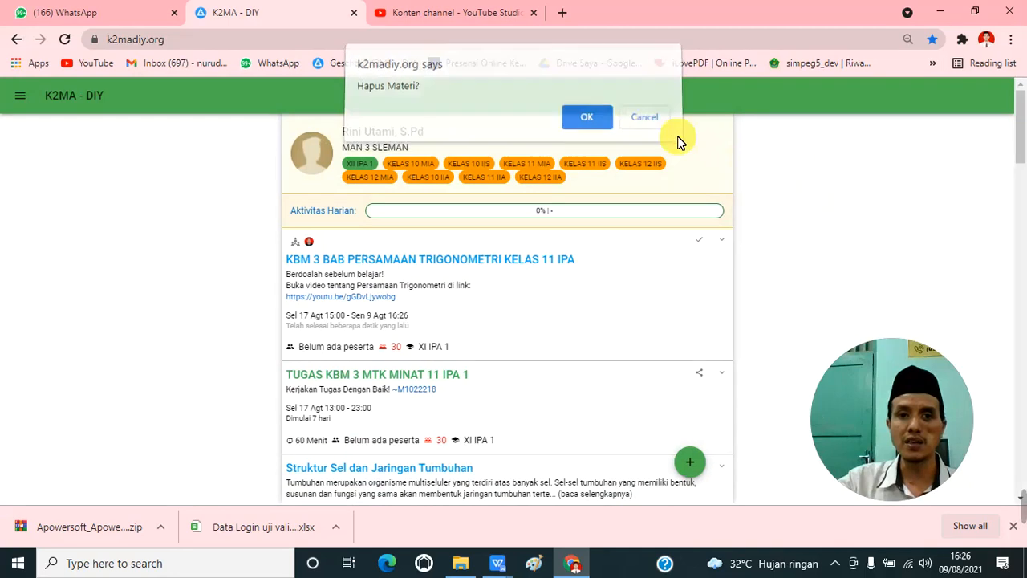
Step: Try to delete the stopped KBM 3 trigonometry lesson, confirming the deletion
click(727, 239)
click(743, 321)
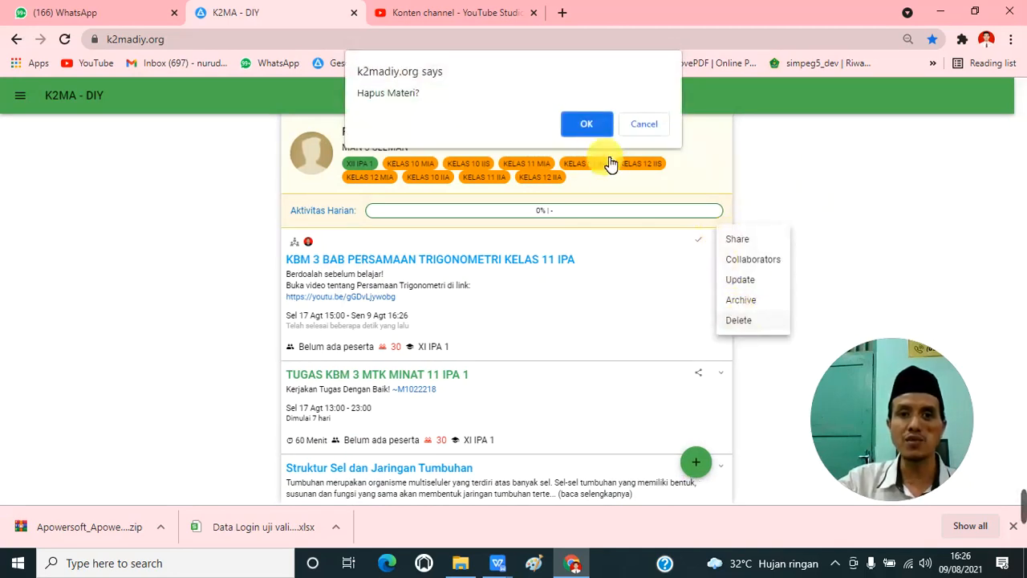
click(587, 123)
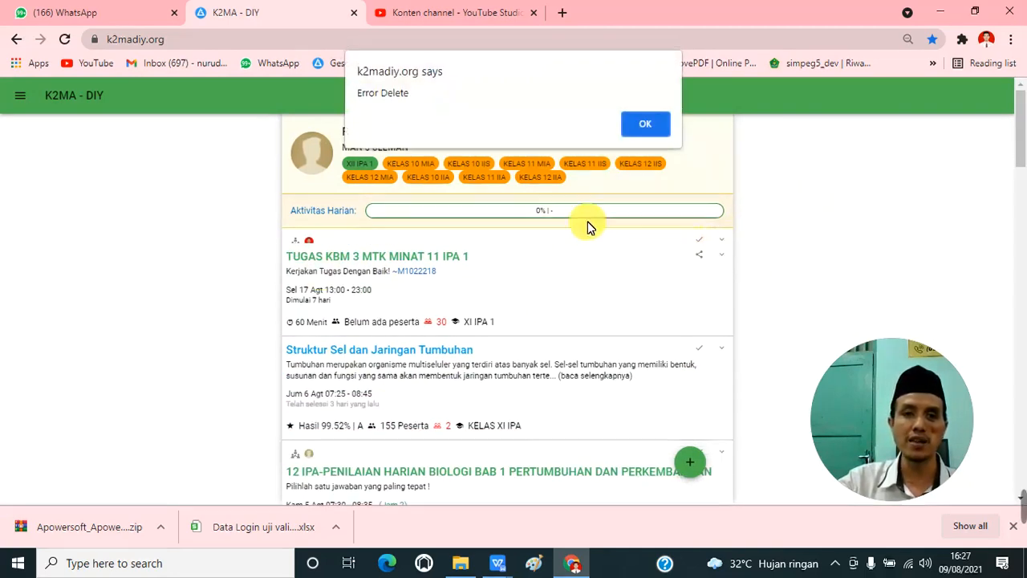
click(647, 127)
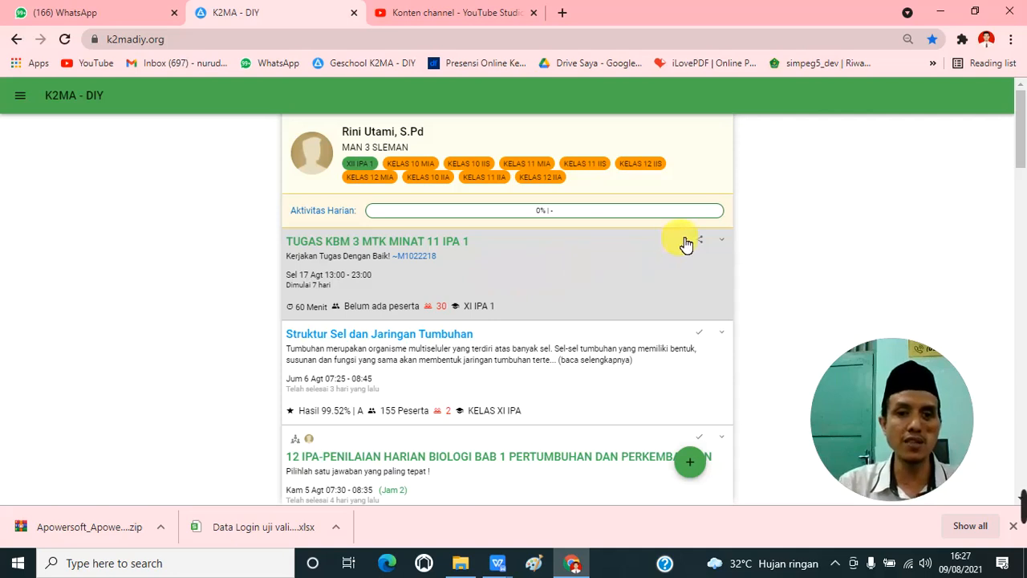
Step: Open the TUGAS KBM 3 MTK MINAT 11 IPA 1 assignment for editing and set its start to 18 August 2021 at 13:00
click(725, 242)
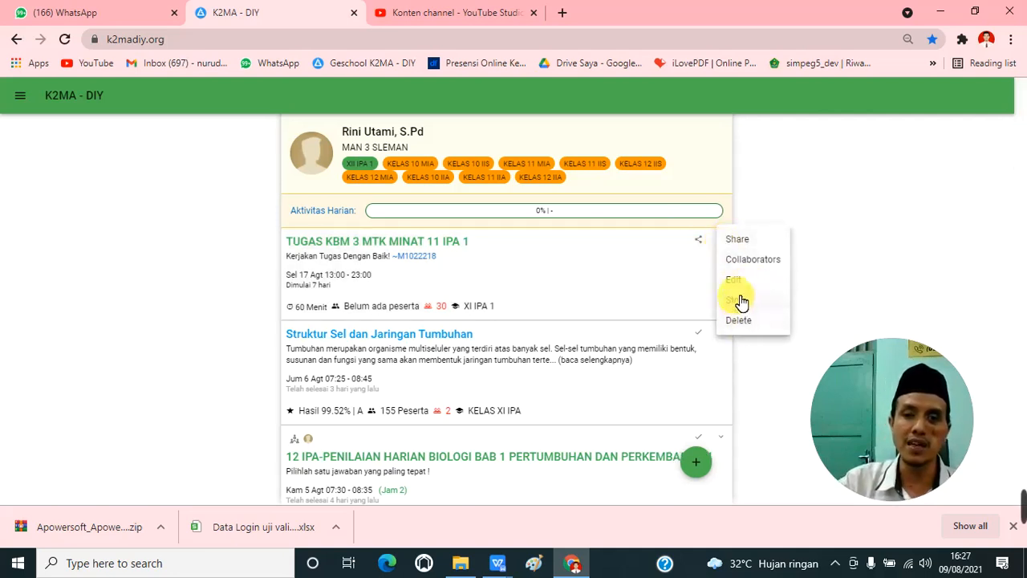
click(733, 281)
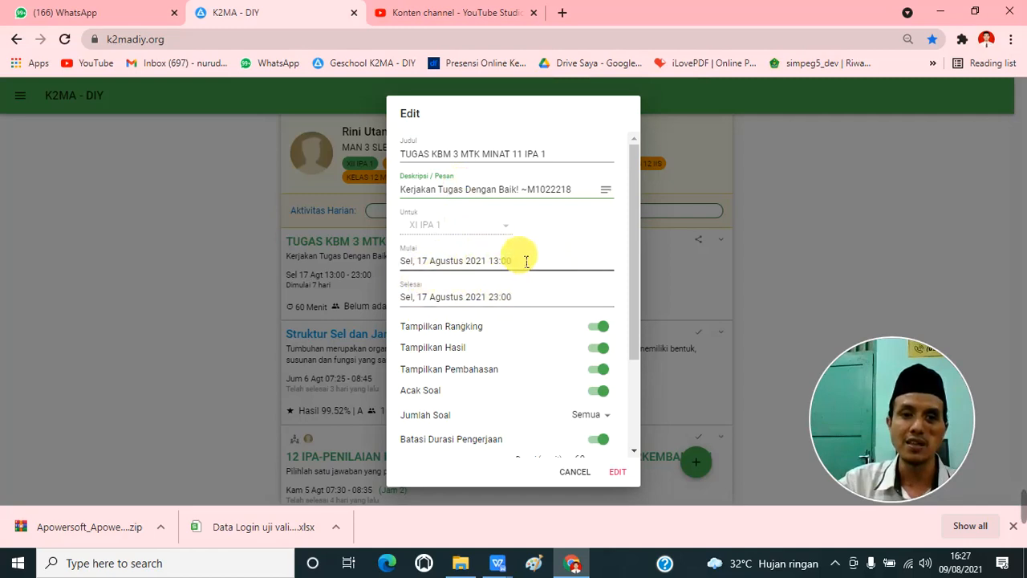
scroll(500, 323, down, 5)
scroll(561, 418, up, 5)
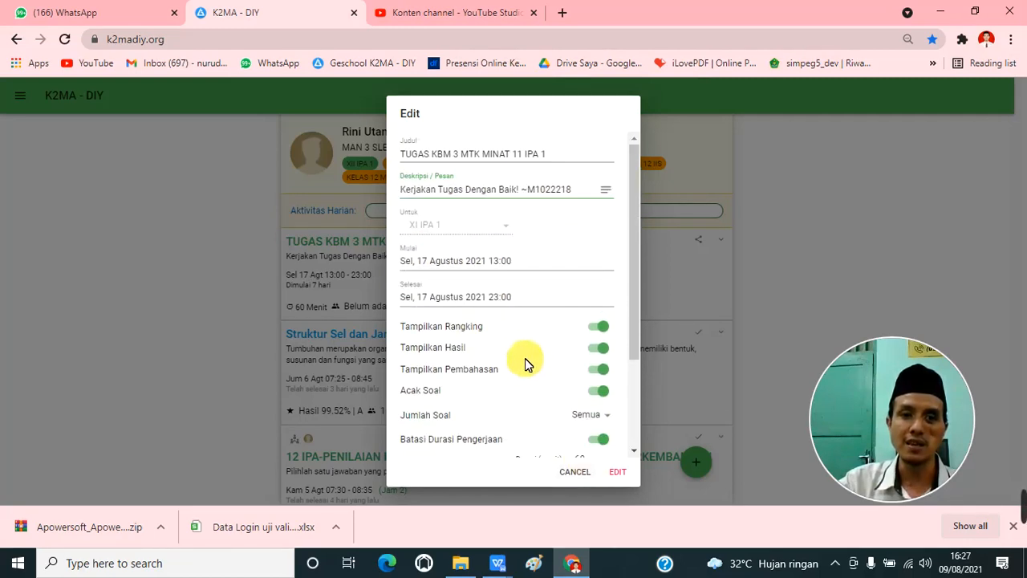
click(486, 261)
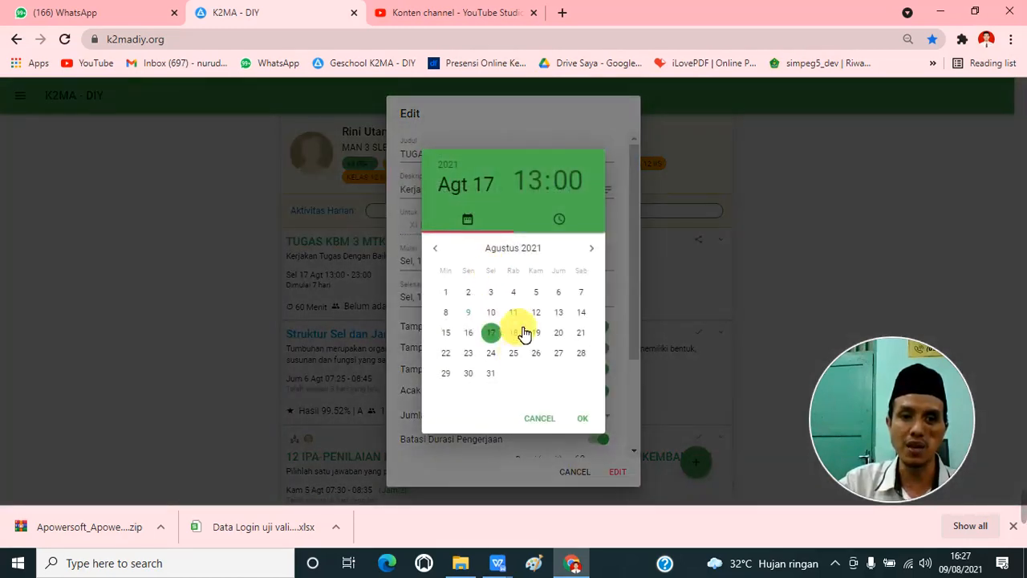
click(524, 332)
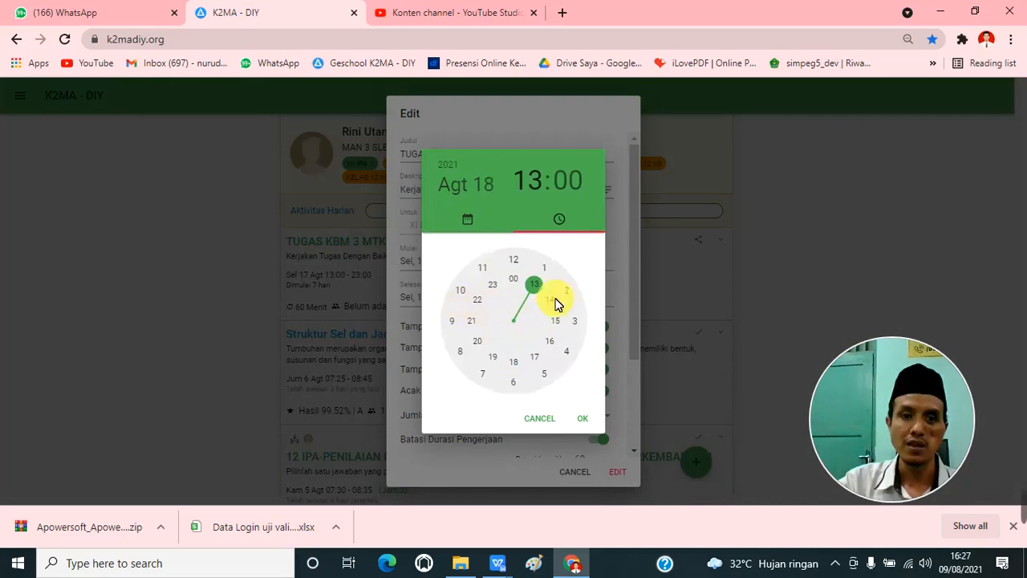
click(583, 418)
Step: Set the assignment's end to 18 August 2021 at 23:00 and save the edit
click(437, 297)
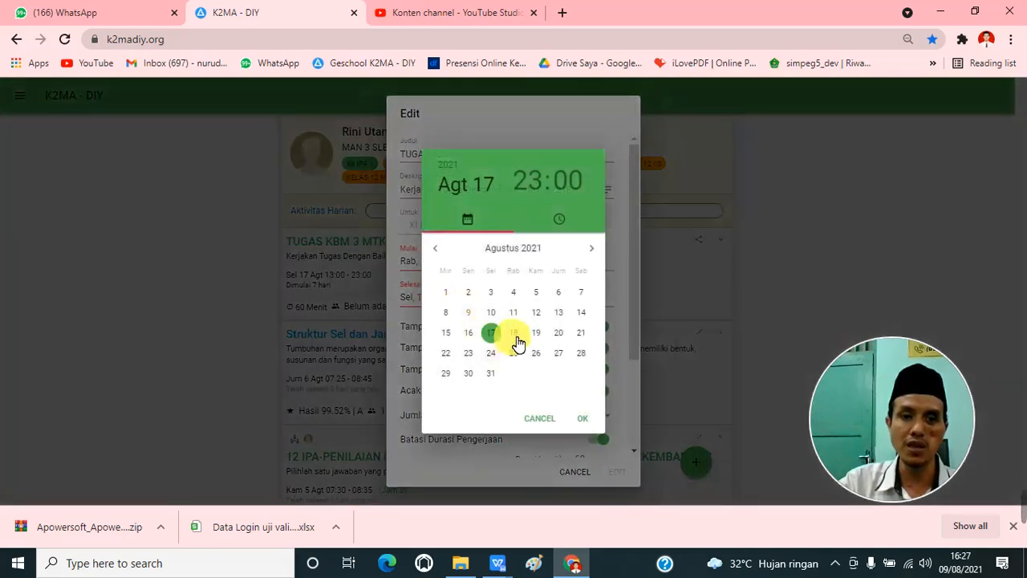
click(518, 334)
click(587, 419)
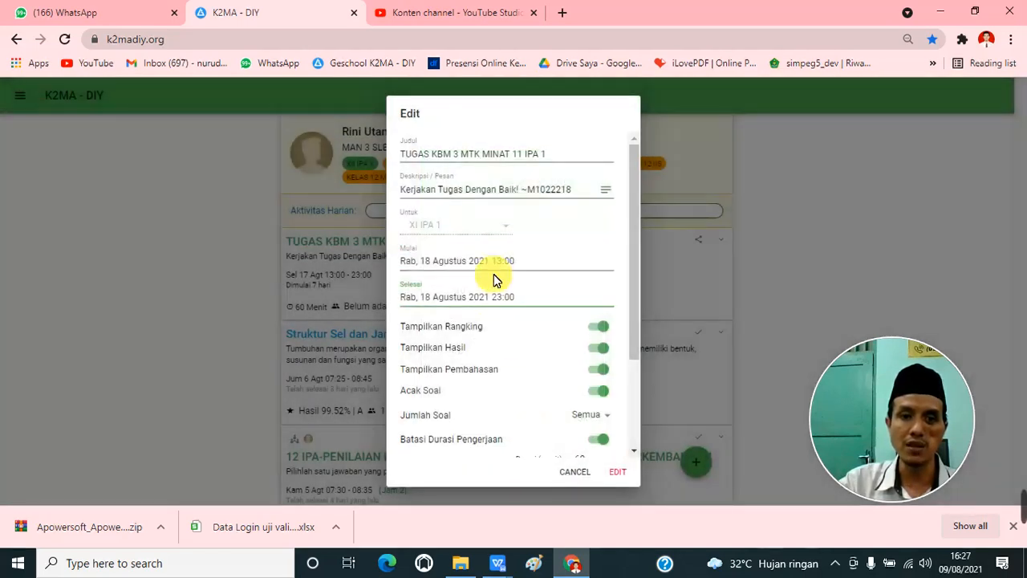
click(615, 471)
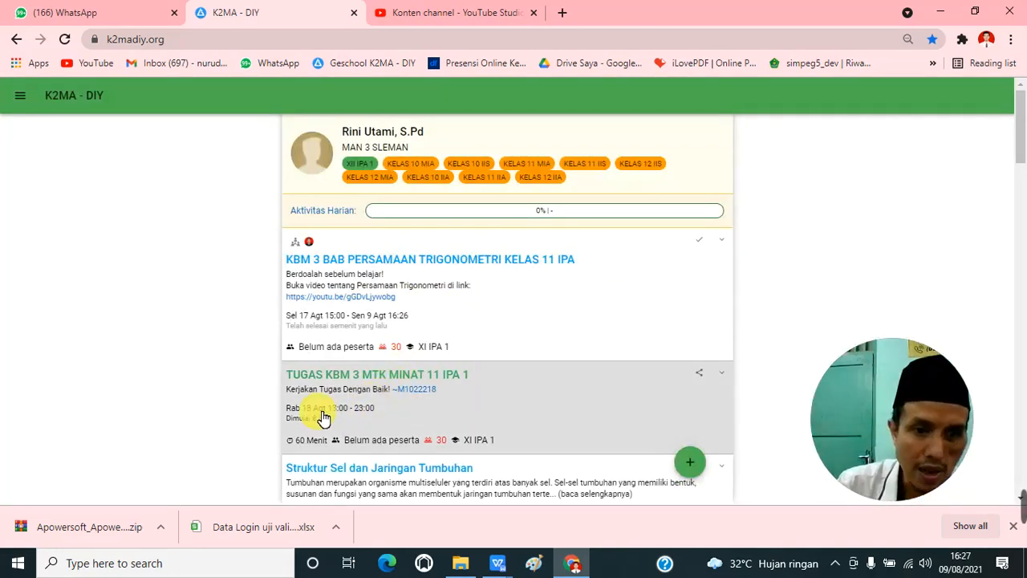
Step: Stop the TUGAS KBM 3 MTK MINAT 11 IPA 1 assignment and confirm ending the tryout
click(722, 374)
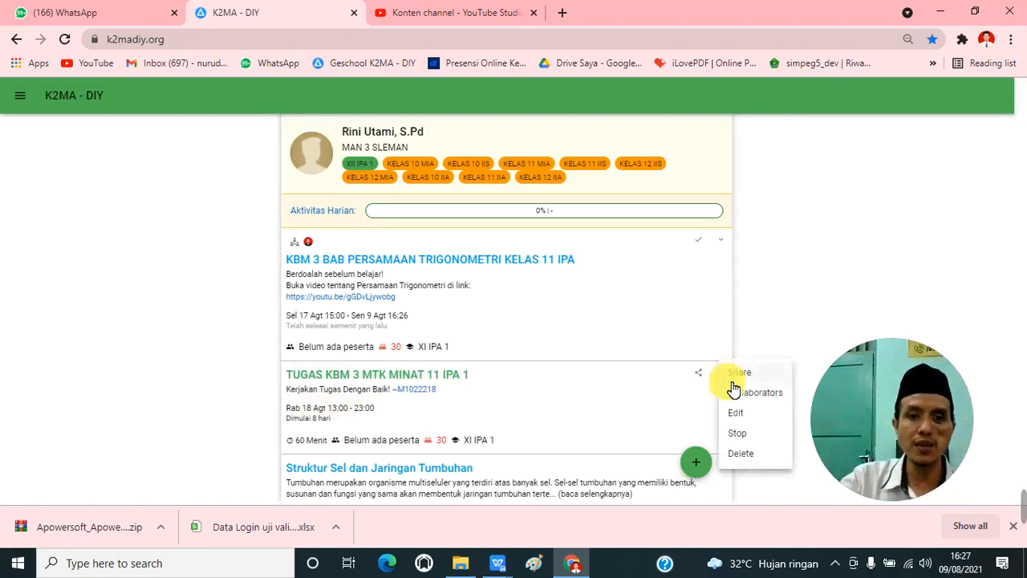
click(752, 437)
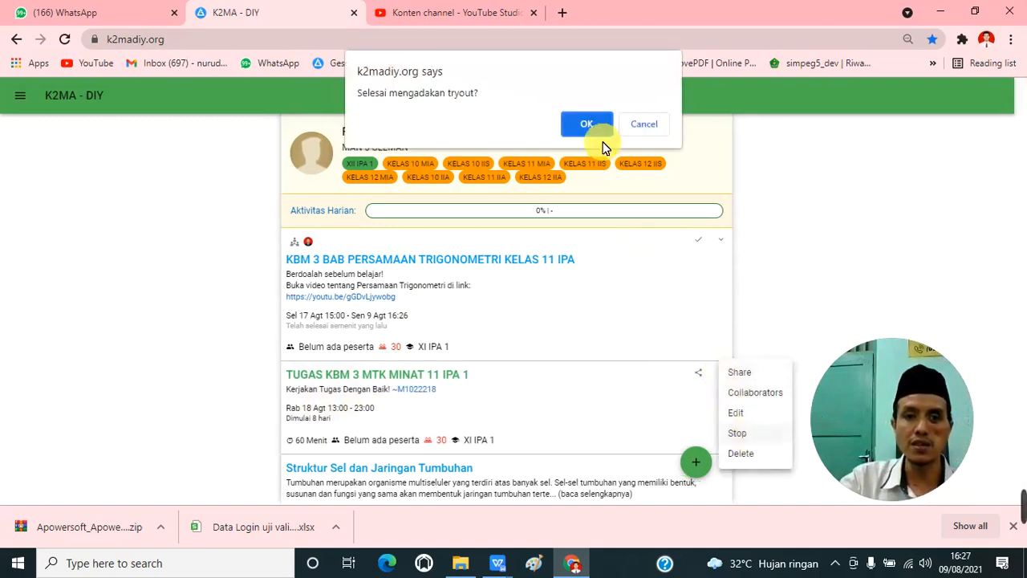
click(588, 122)
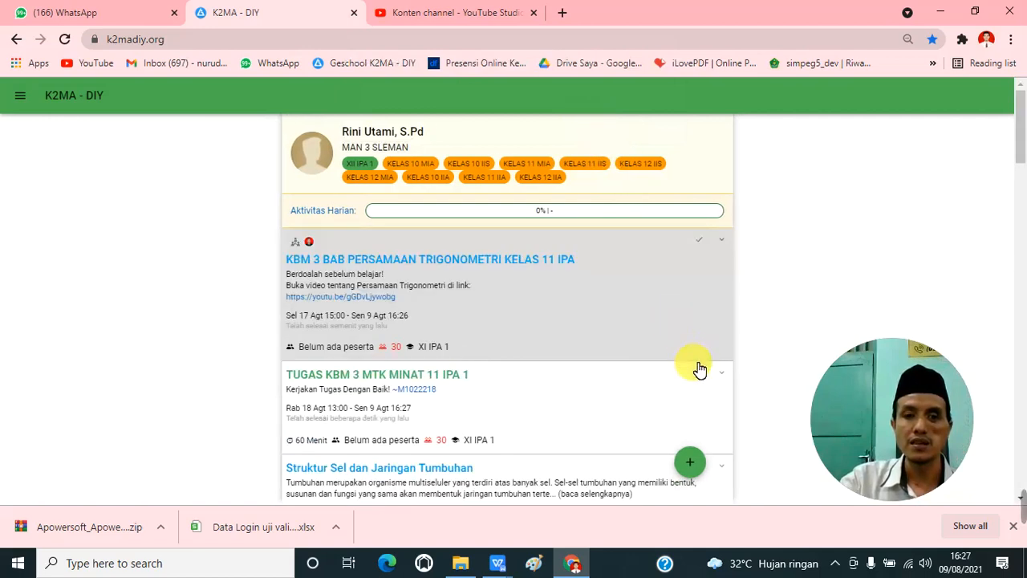
Step: Delete the stopped TUGAS KBM 3 MTK MINAT 11 IPA 1 assignment and confirm the deletion
click(727, 376)
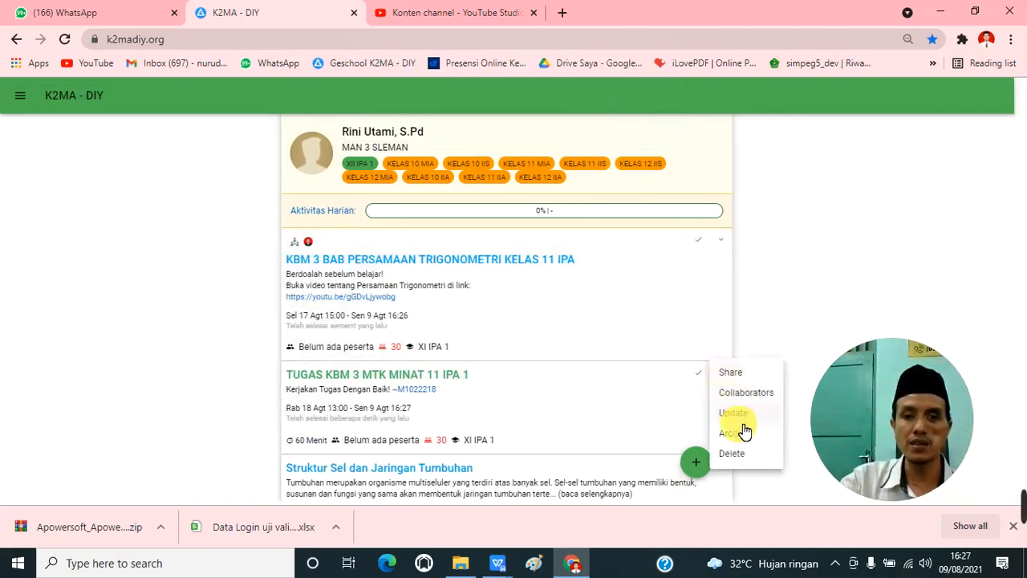
click(745, 459)
click(594, 124)
Step: Delete the KBM 3 trigonometry lesson for XI IPA 1 and confirm the deletion
scroll(784, 268, down, 1)
click(723, 166)
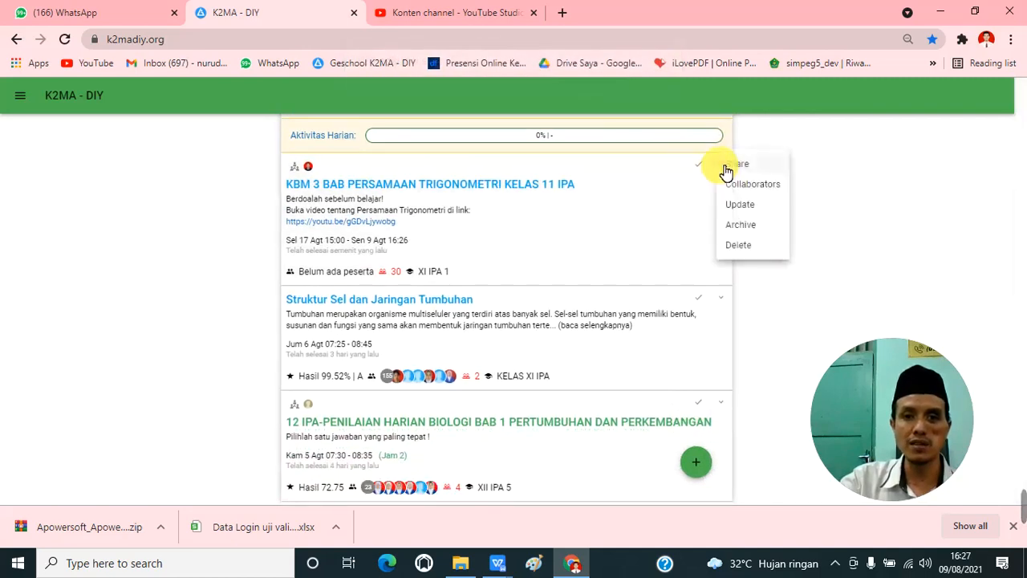
click(745, 246)
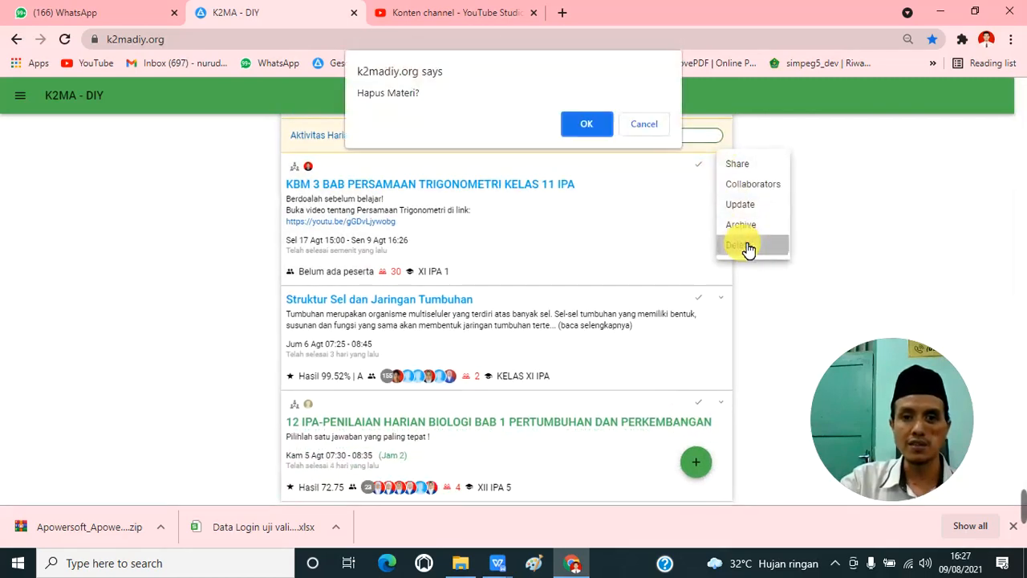
click(594, 125)
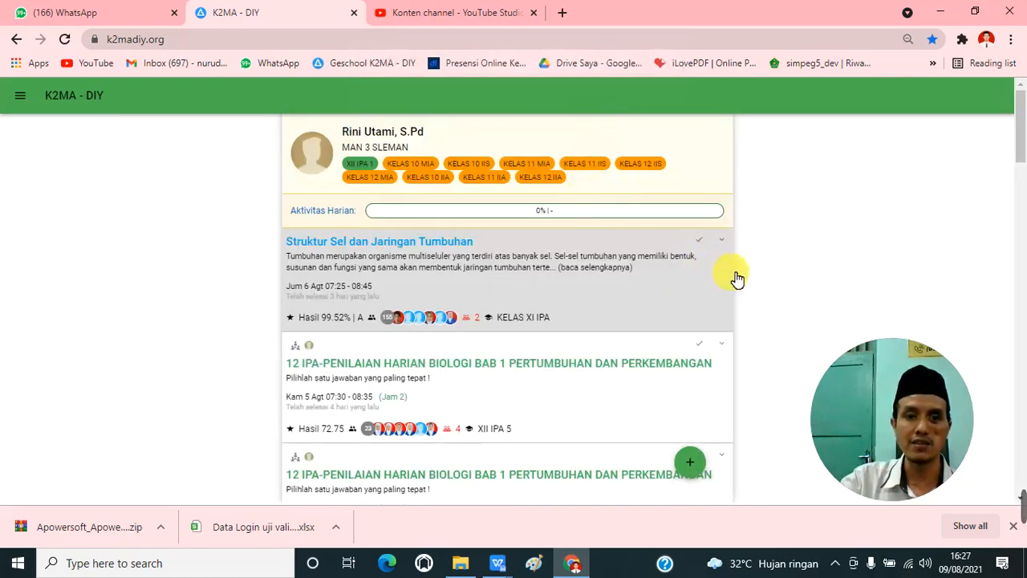
Step: Examine the actions available for the finished Struktur Sel dan Jaringan Tumbuhan lesson and the XII IPA 5 biology assessment
scroll(765, 262, down, 1)
scroll(766, 260, down, 2)
scroll(768, 260, up, 2)
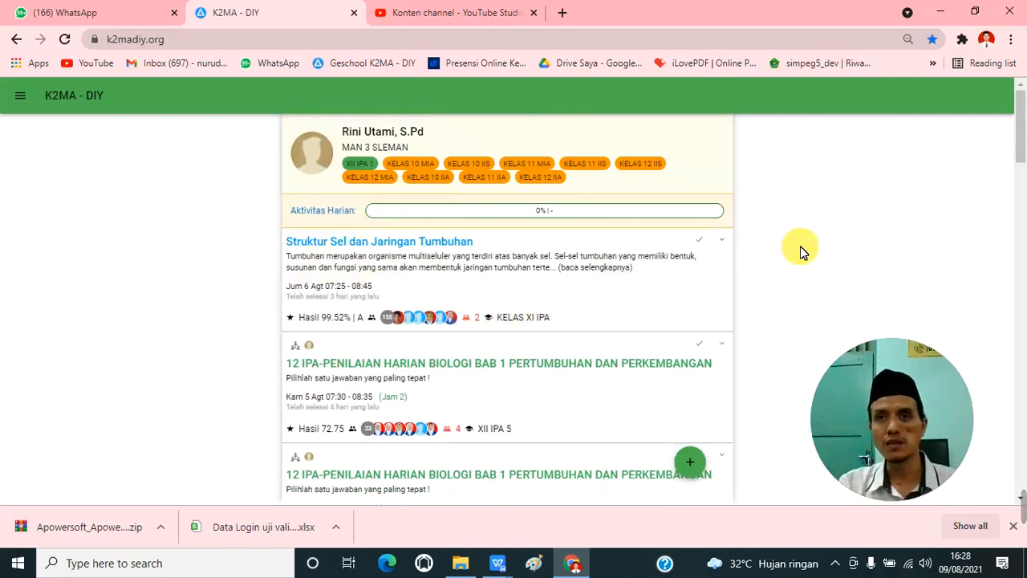
click(722, 241)
click(808, 234)
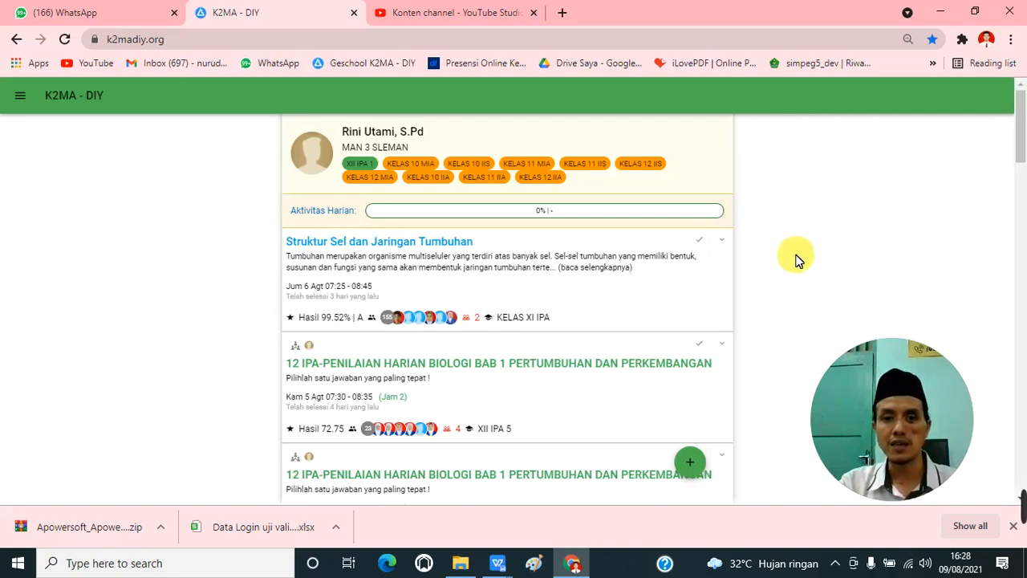
click(726, 346)
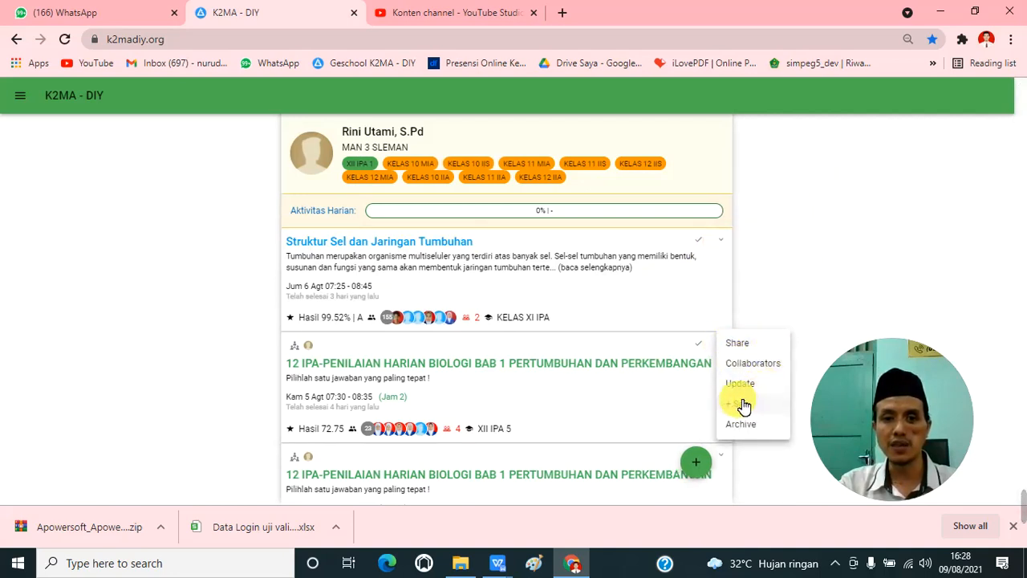
click(815, 244)
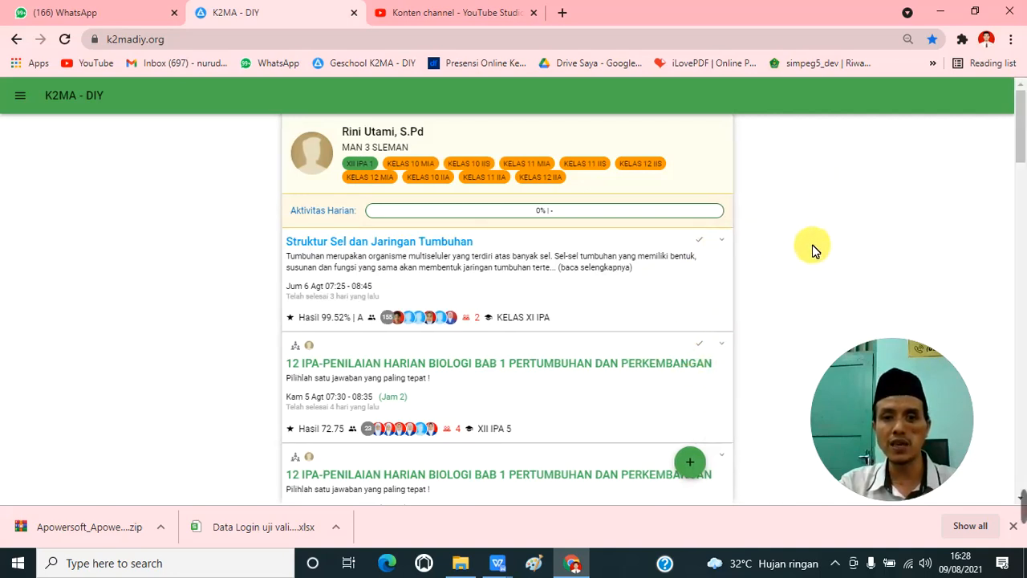
click(723, 346)
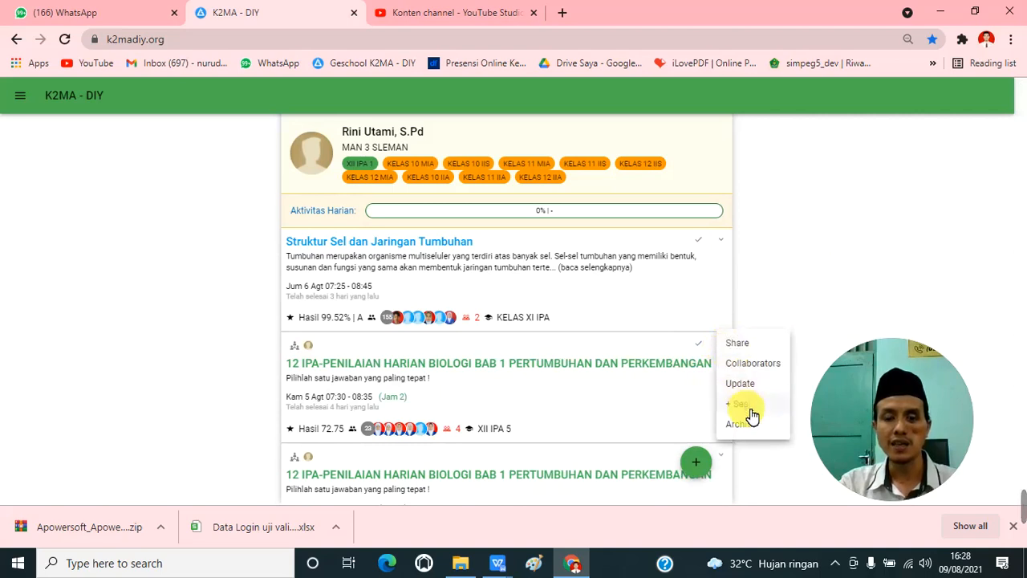
click(805, 231)
scroll(669, 346, down, 1)
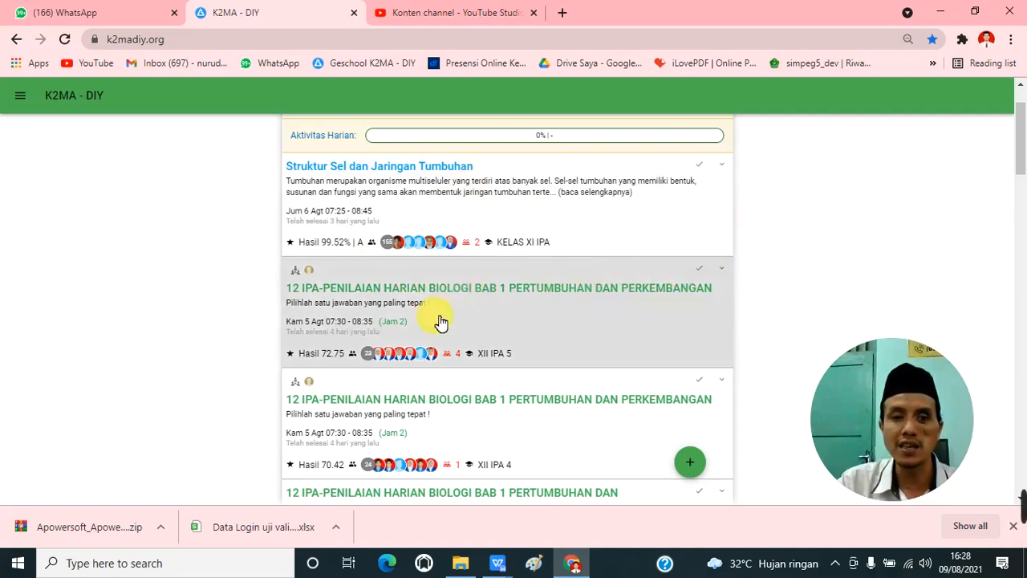
Step: Review the additional-session settings for the XII IPA 5 biology assessment, and close them without adding a session
click(725, 271)
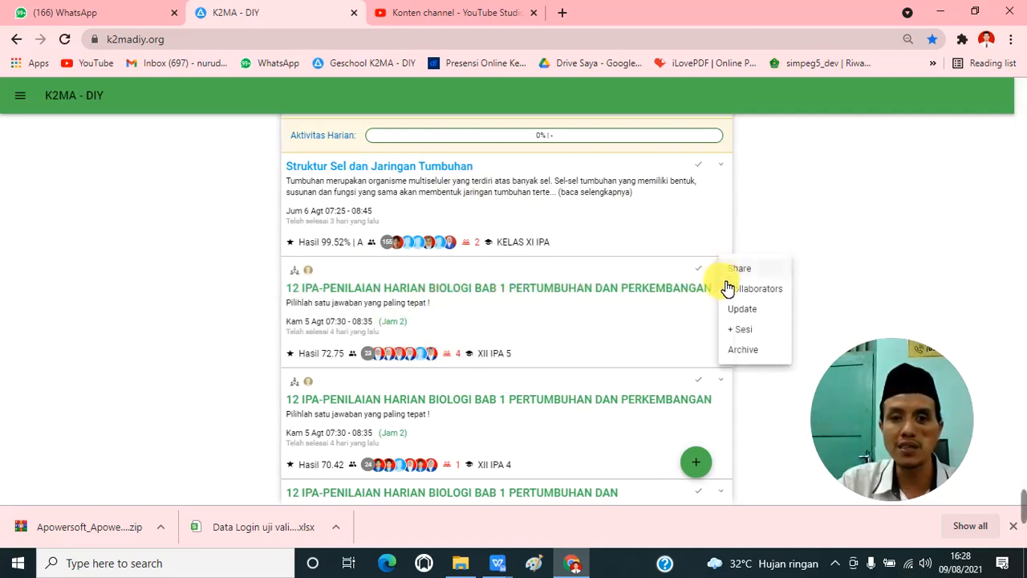
click(746, 331)
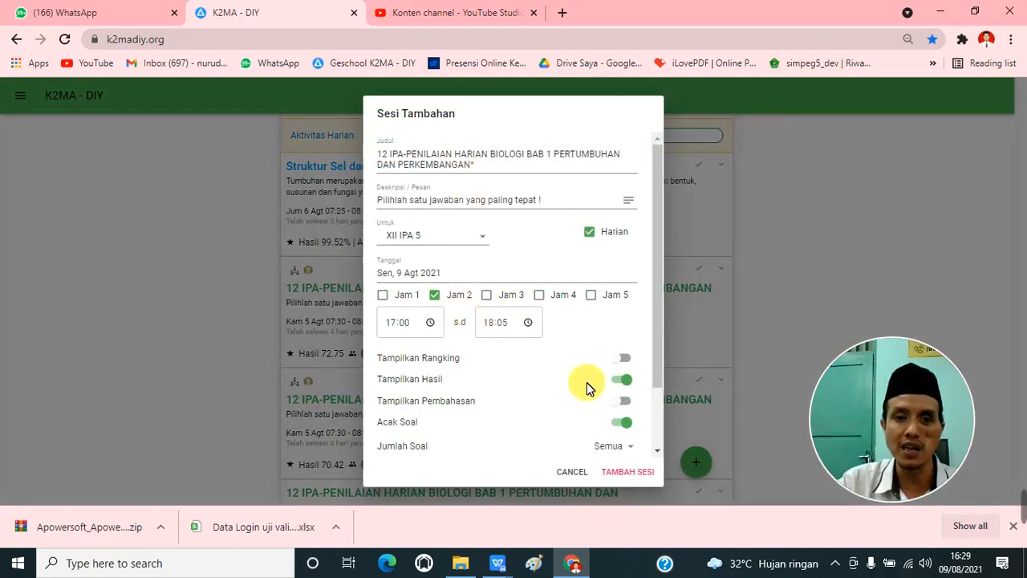
scroll(578, 401, down, 1)
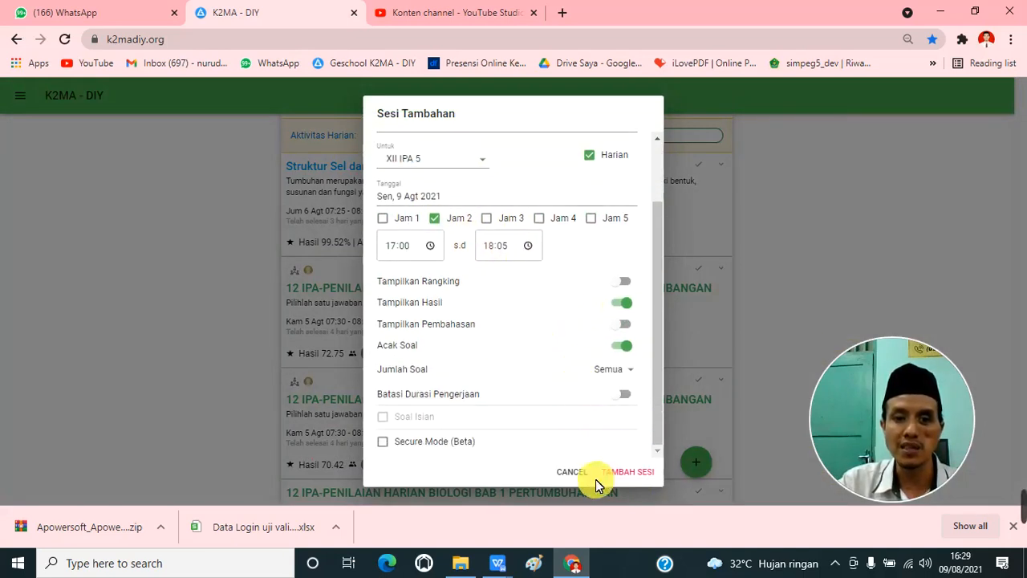
click(570, 471)
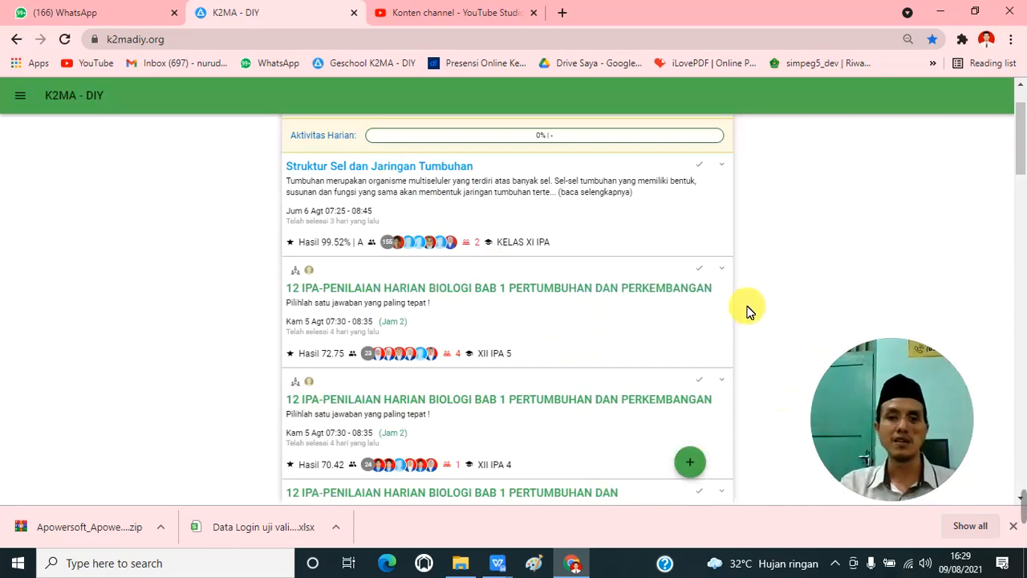
Step: Start an additional session of the XII IPA 5 biology assessment, setting its class to XII IPA 1 and its date to 18 August 2021
click(721, 275)
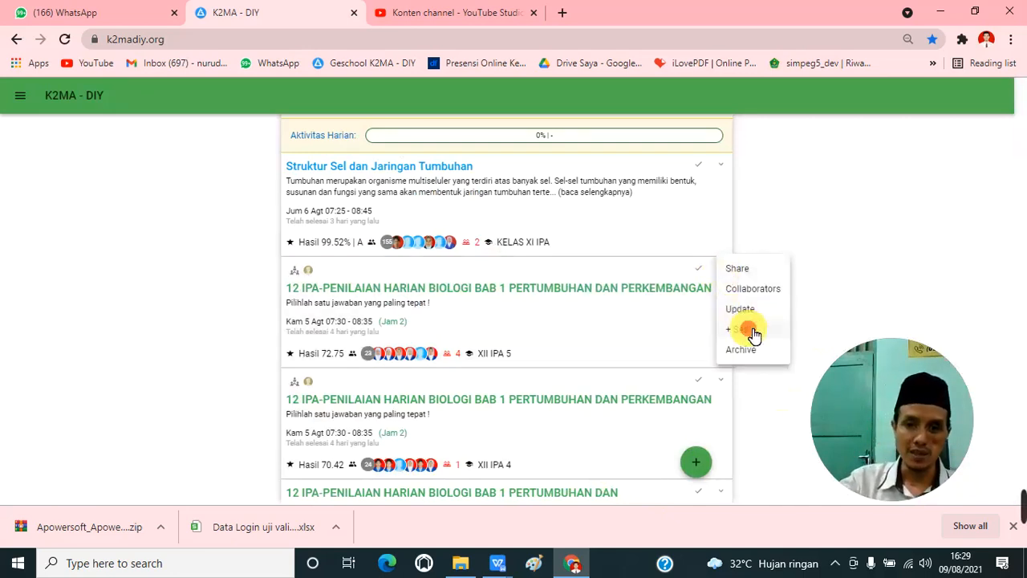
click(738, 330)
click(477, 237)
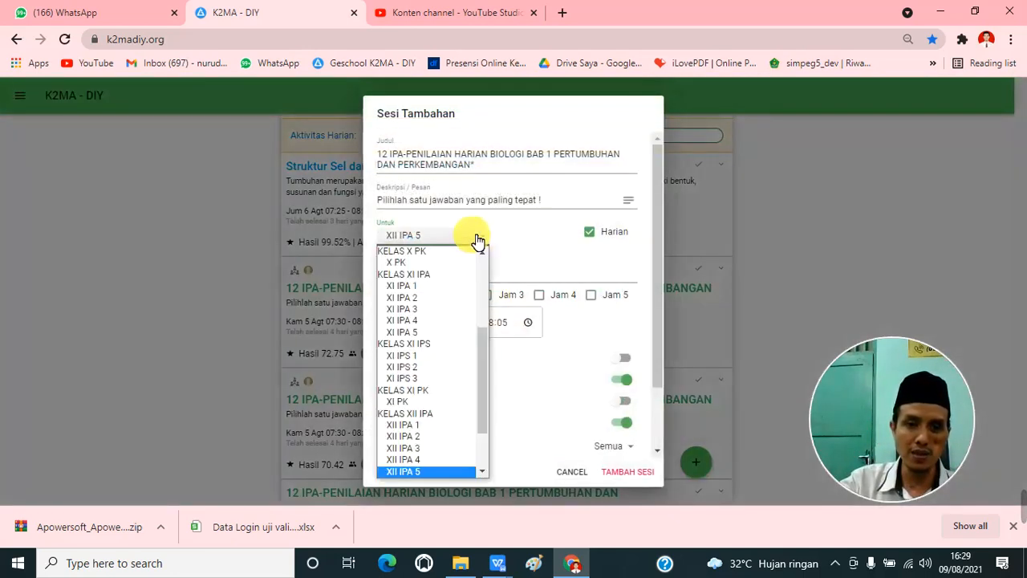
click(429, 431)
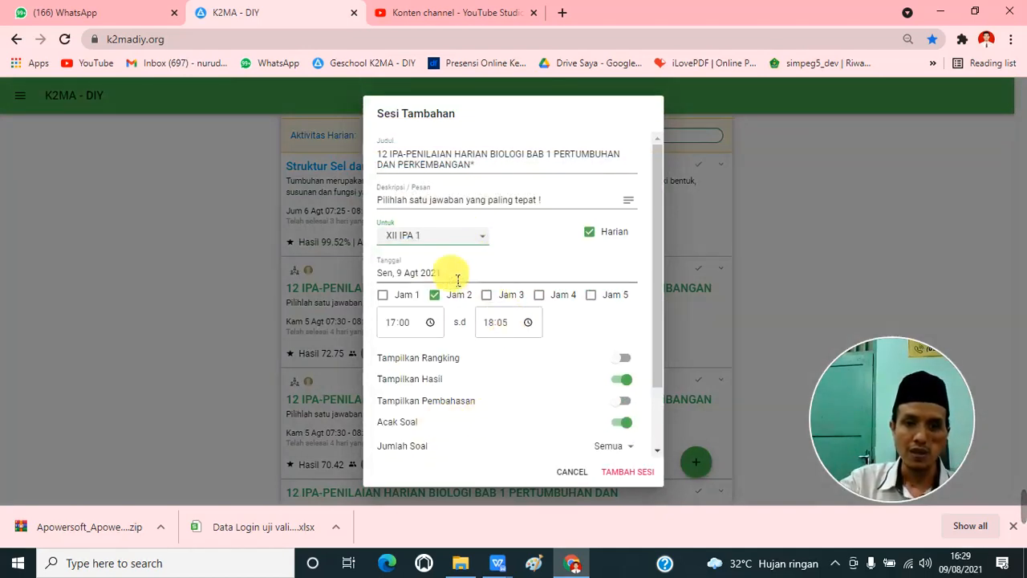
click(412, 280)
click(519, 324)
click(578, 405)
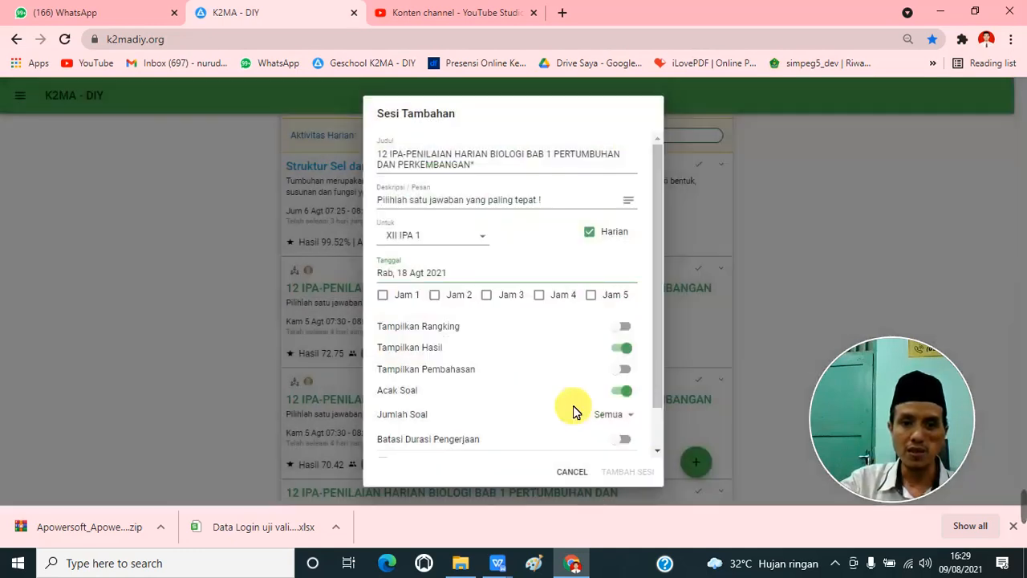
Step: Schedule the additional XII IPA 1 biology assessment session for Jam 3, 08:40 to 09:40, and add the session
scroll(562, 394, down, 1)
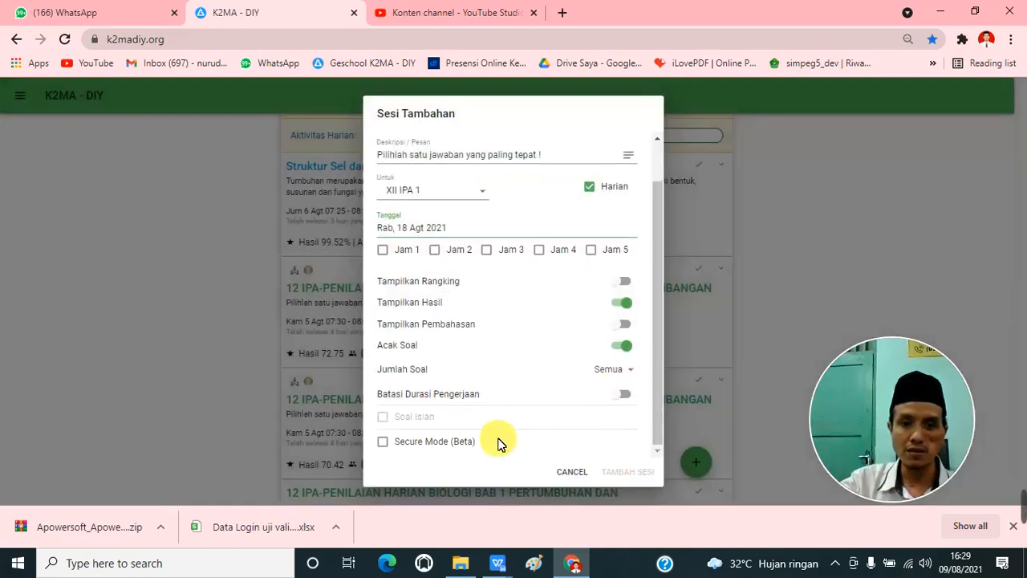
scroll(562, 377, up, 1)
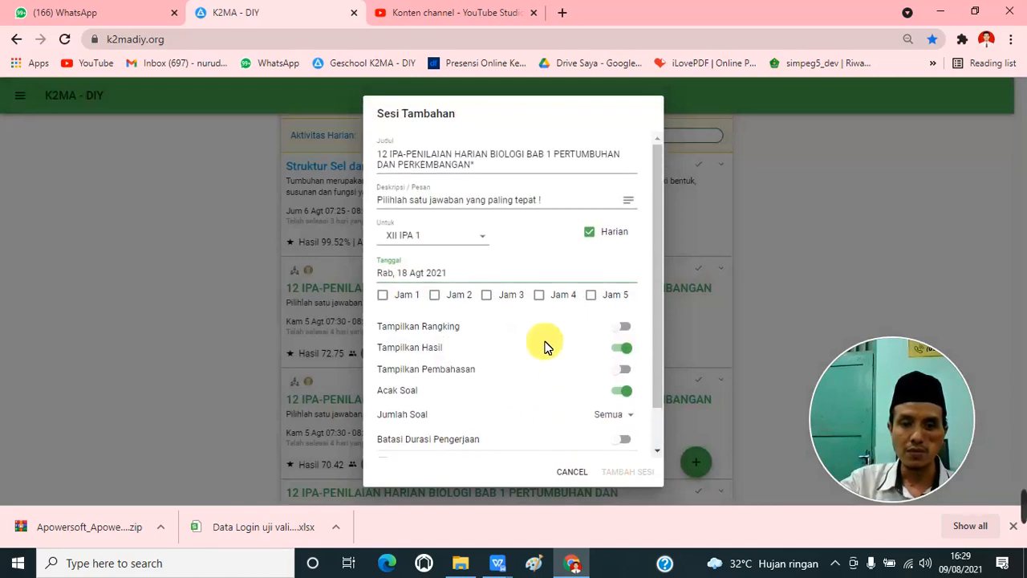
click(487, 295)
scroll(609, 450, down, 2)
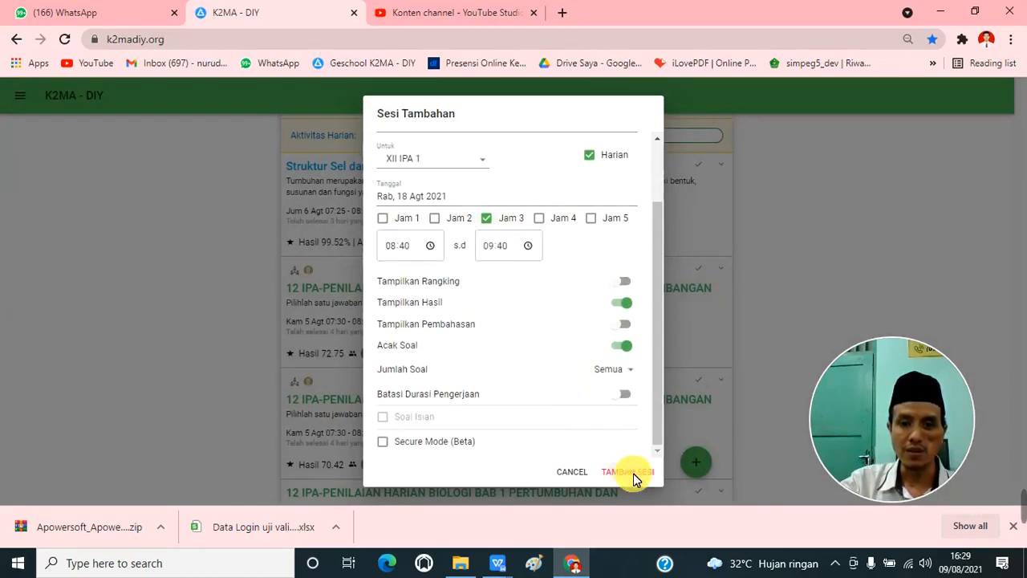
click(631, 473)
Step: Stop the newly added XII IPA 1 biology assessment session scheduled for 18 August and confirm the stop
scroll(562, 385, down, 2)
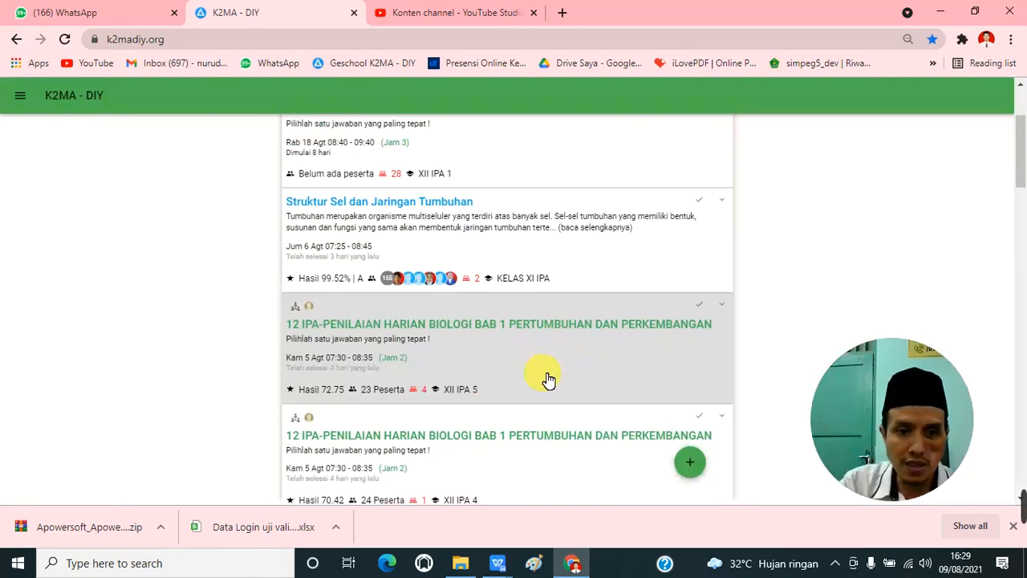
scroll(522, 363, up, 2)
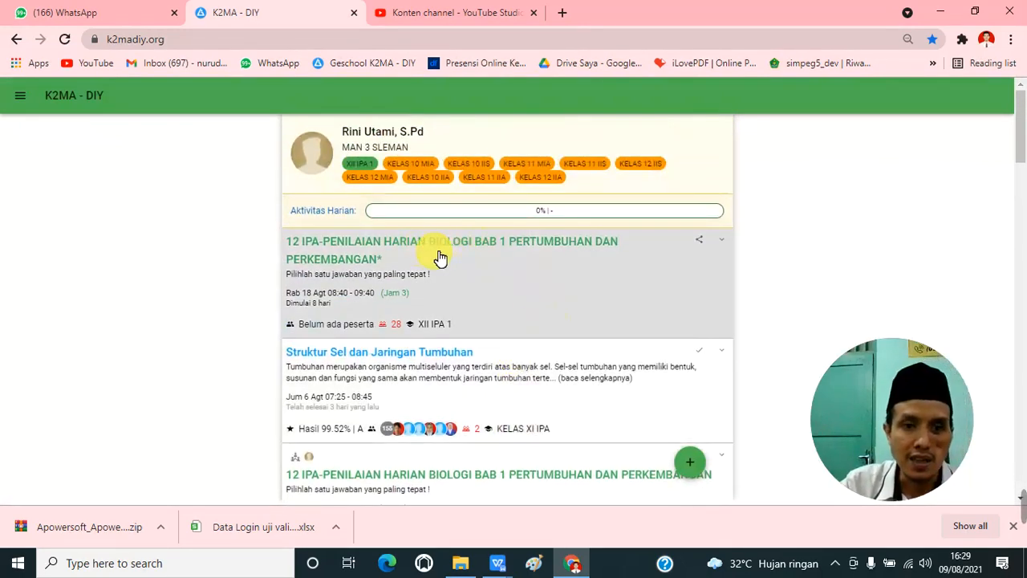
scroll(463, 253, down, 3)
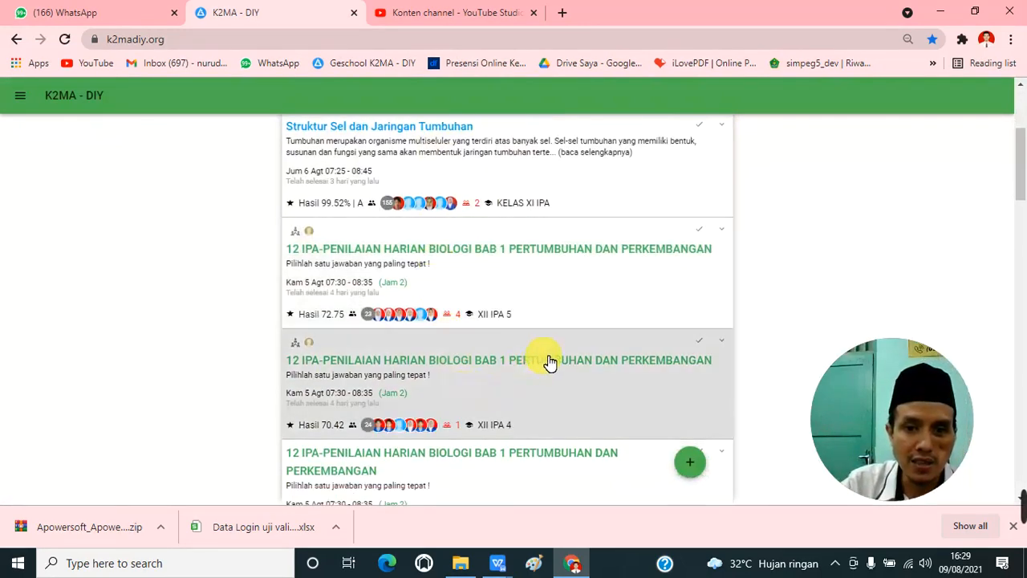
scroll(549, 362, up, 3)
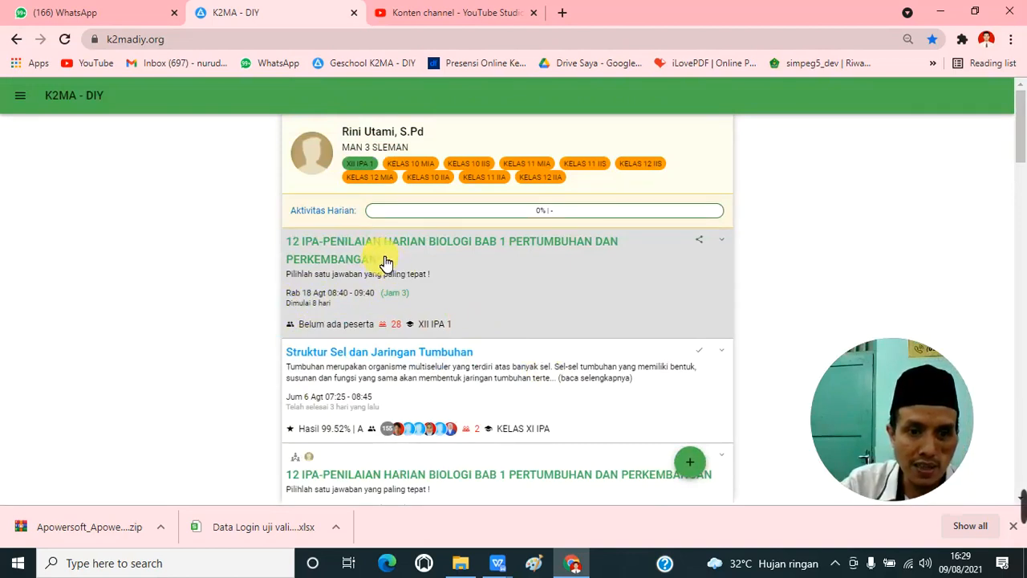
scroll(418, 370, down, 2)
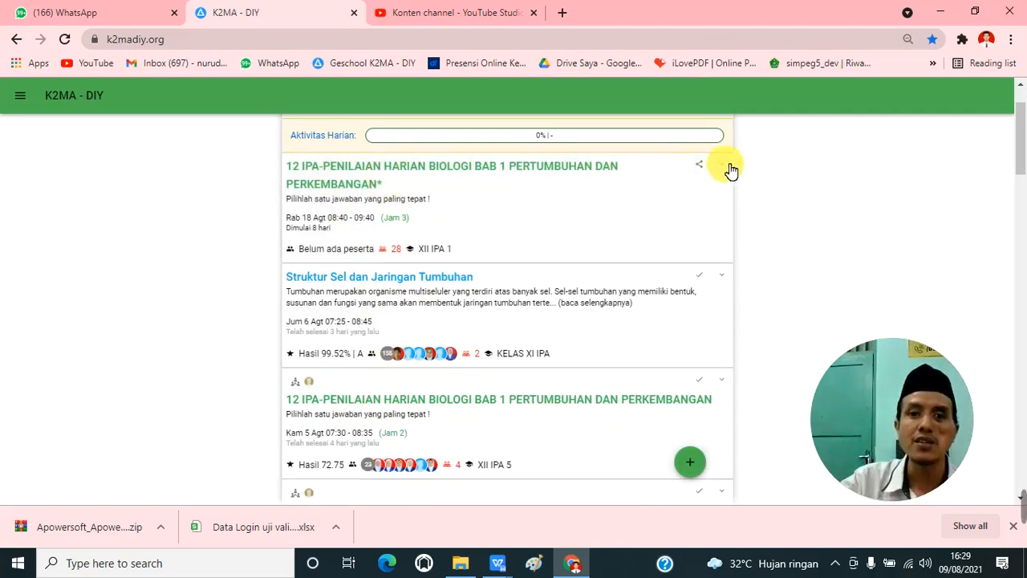
click(728, 168)
click(755, 250)
click(586, 128)
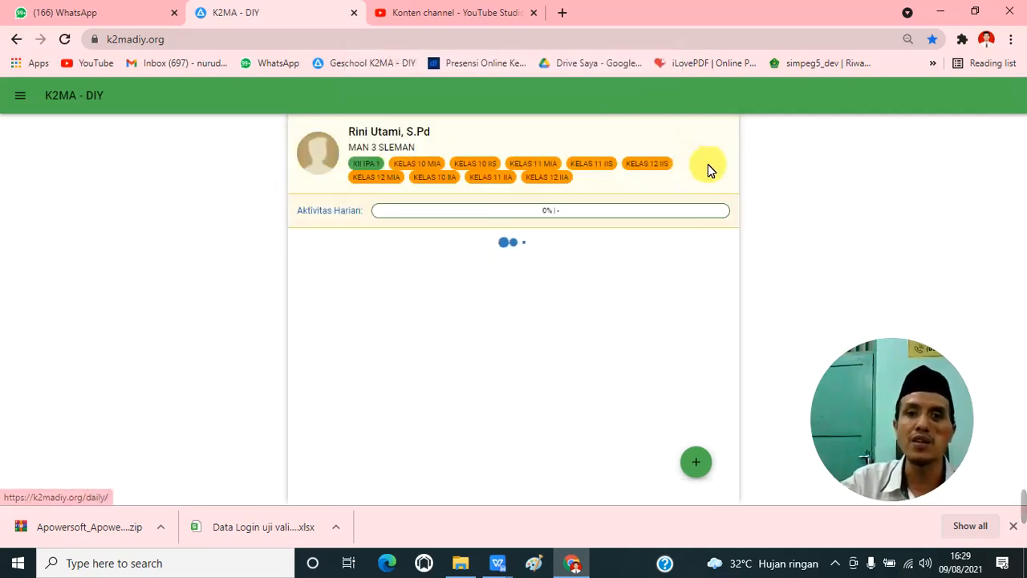
Step: Delete the stopped additional biology assessment session for XII IPA 1 and confirm the deletion
click(727, 243)
click(738, 340)
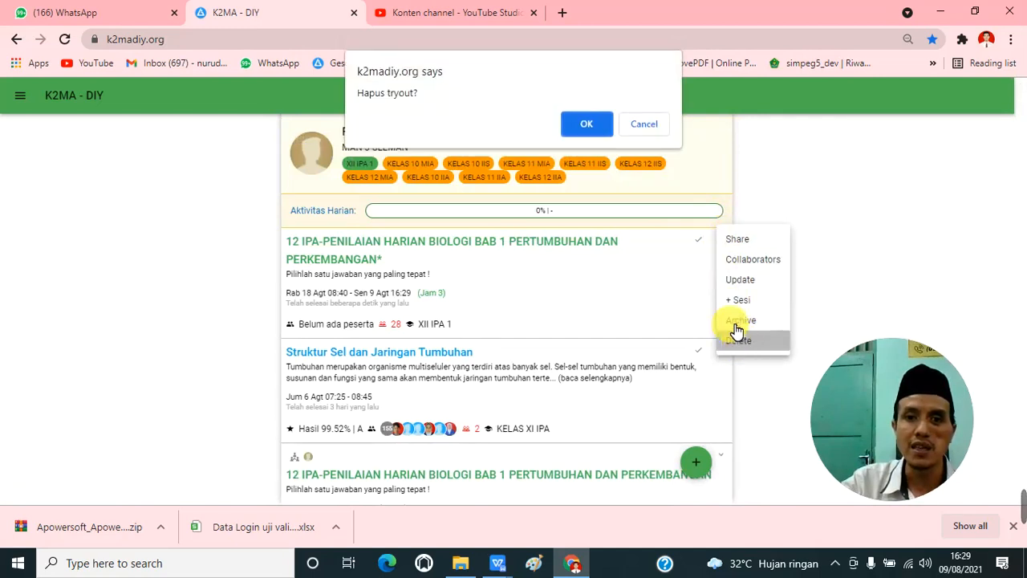
click(592, 128)
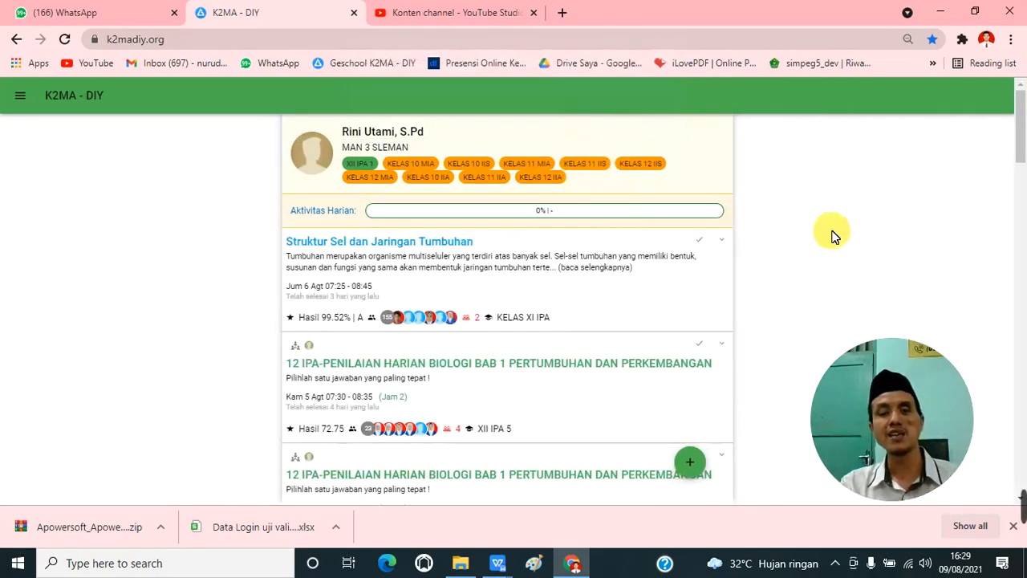